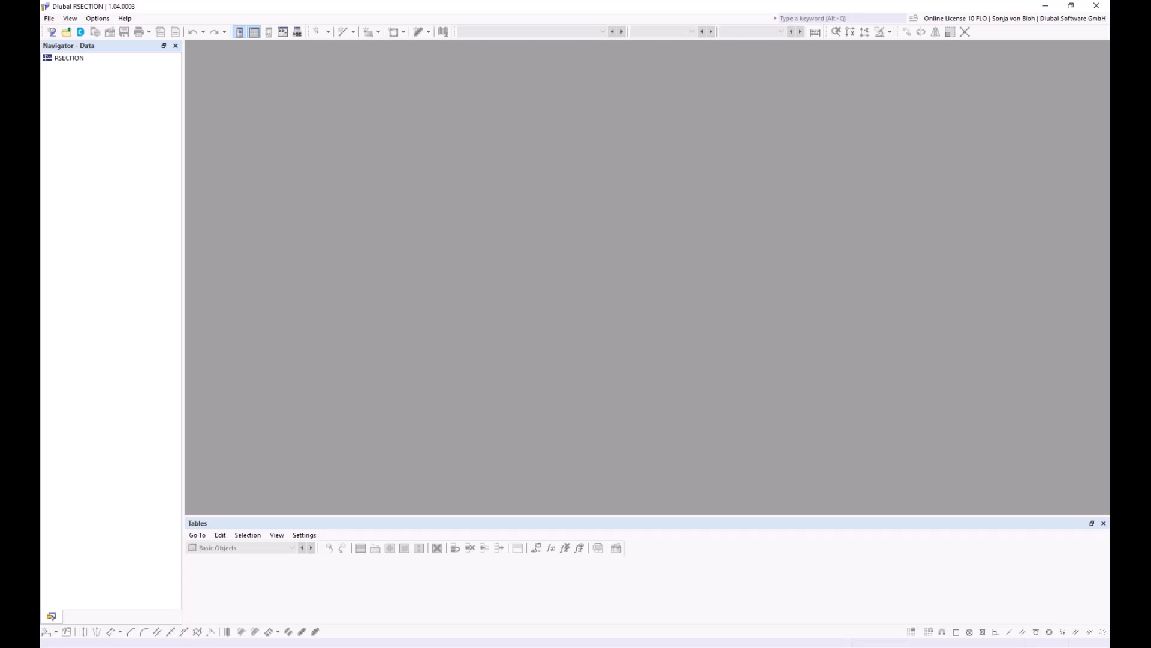
# Step: Import the DXF file Z-Pfette.dxf as a new cross-section model
pyautogui.click(50, 20)
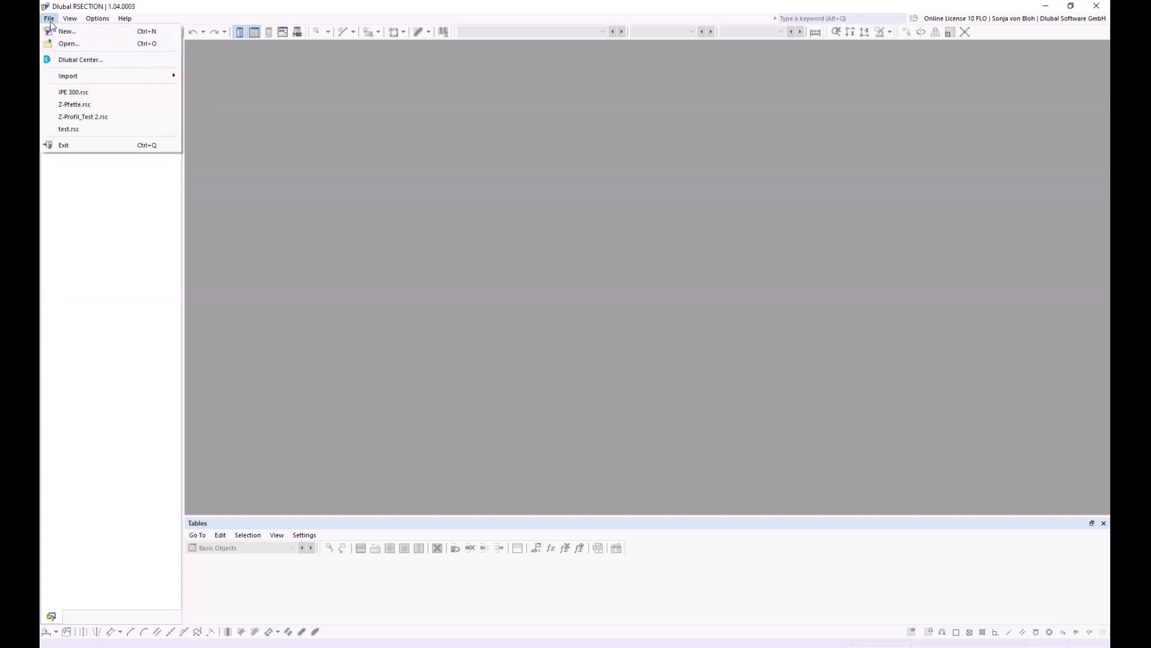
pyautogui.moveTo(70, 72)
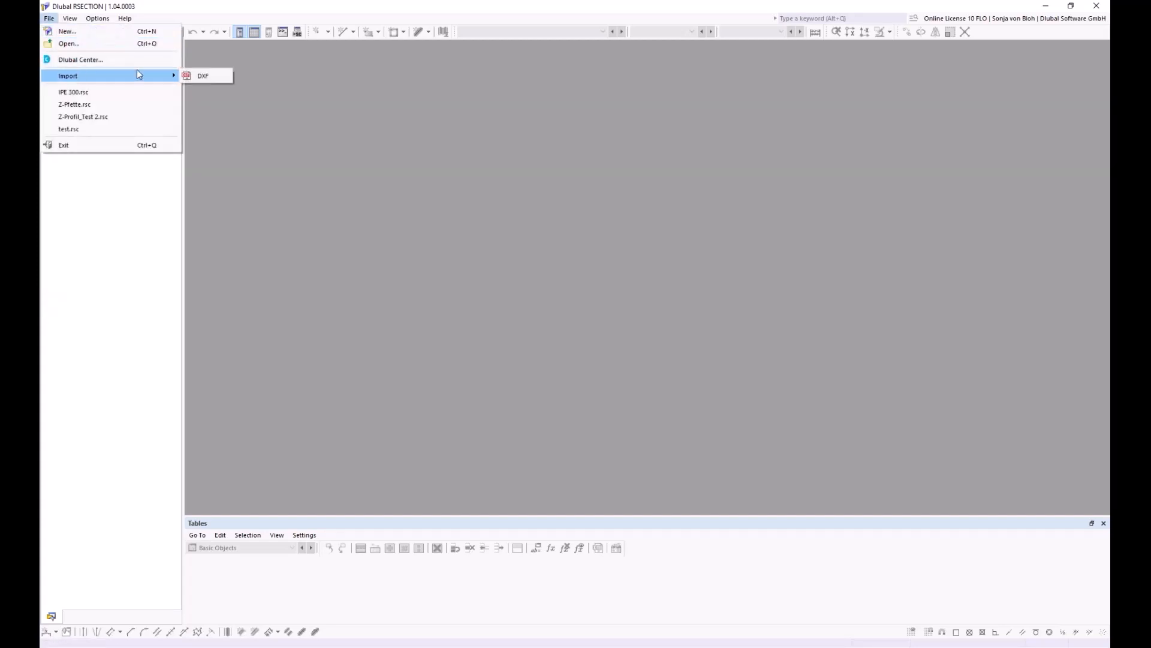
pyautogui.click(201, 76)
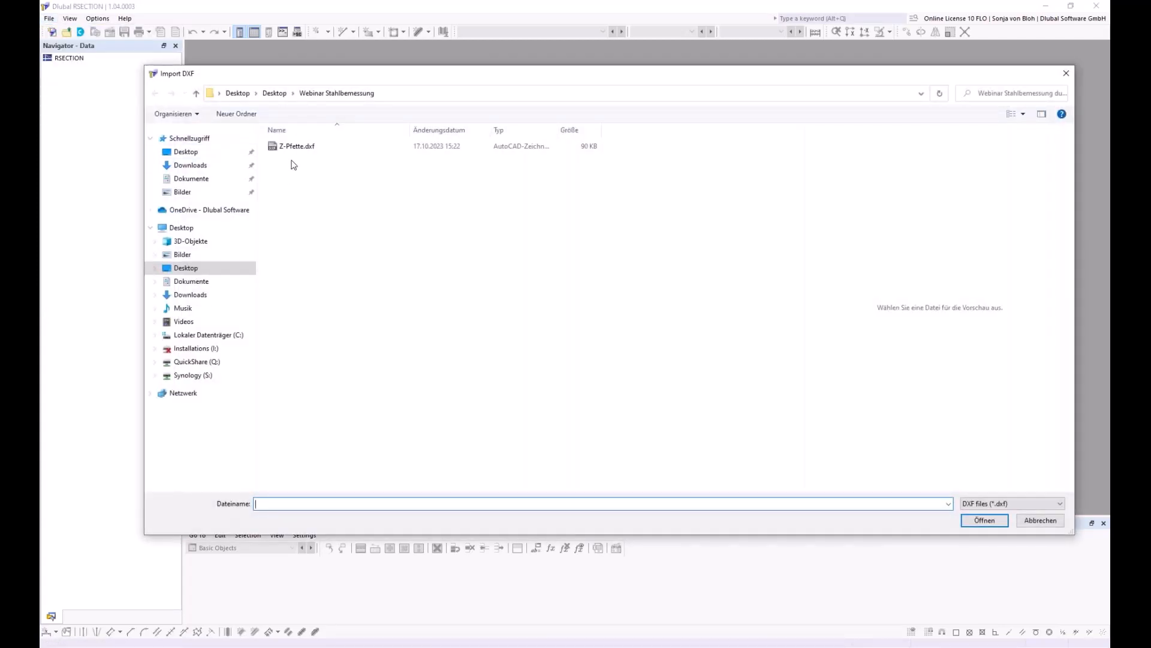
pyautogui.click(296, 150)
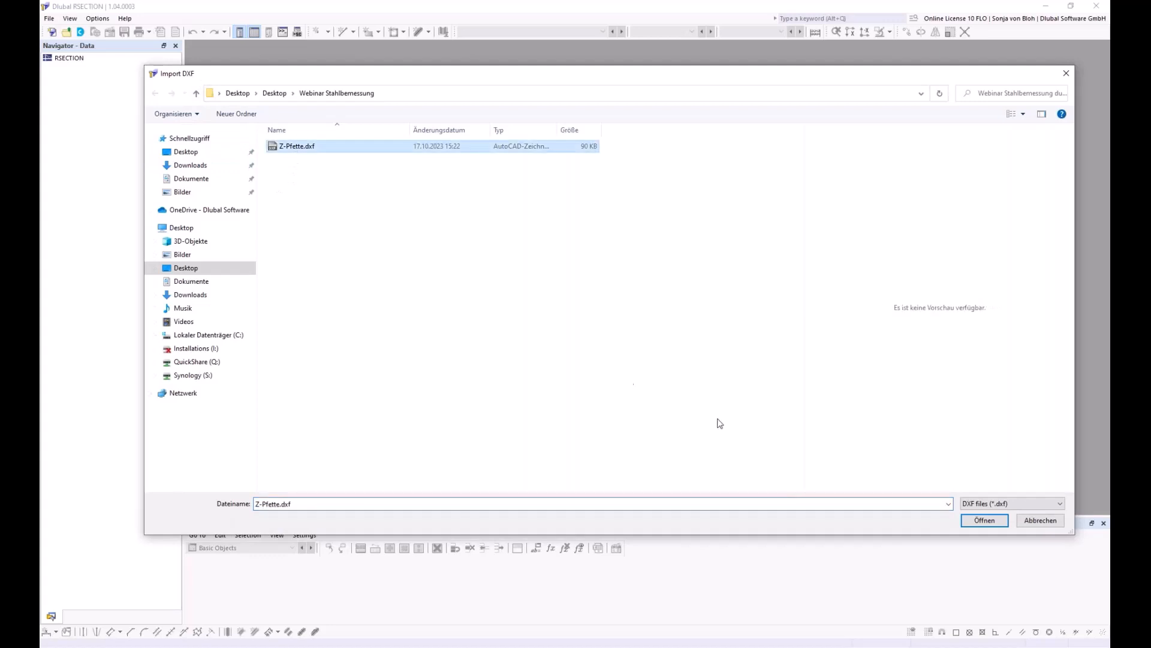
pyautogui.click(981, 519)
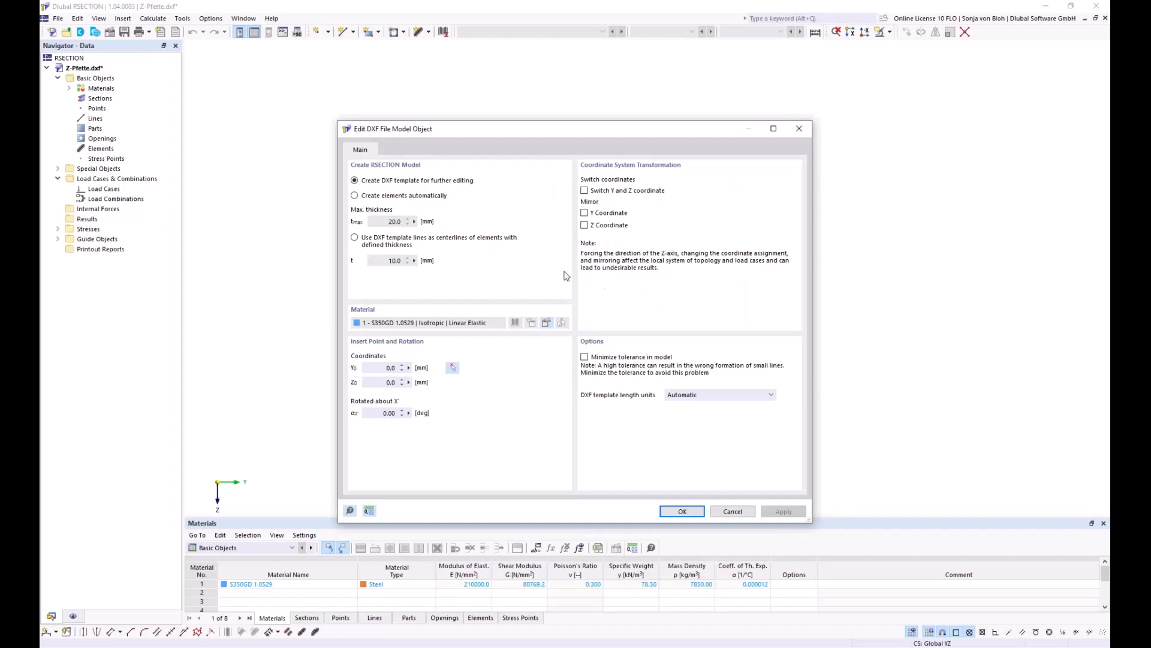
# Step: Use the DXF template lines as centerlines of elements with a defined thickness of 2 mm
pyautogui.click(355, 238)
pyautogui.moveTo(388, 262); pyautogui.dragTo(424, 271)
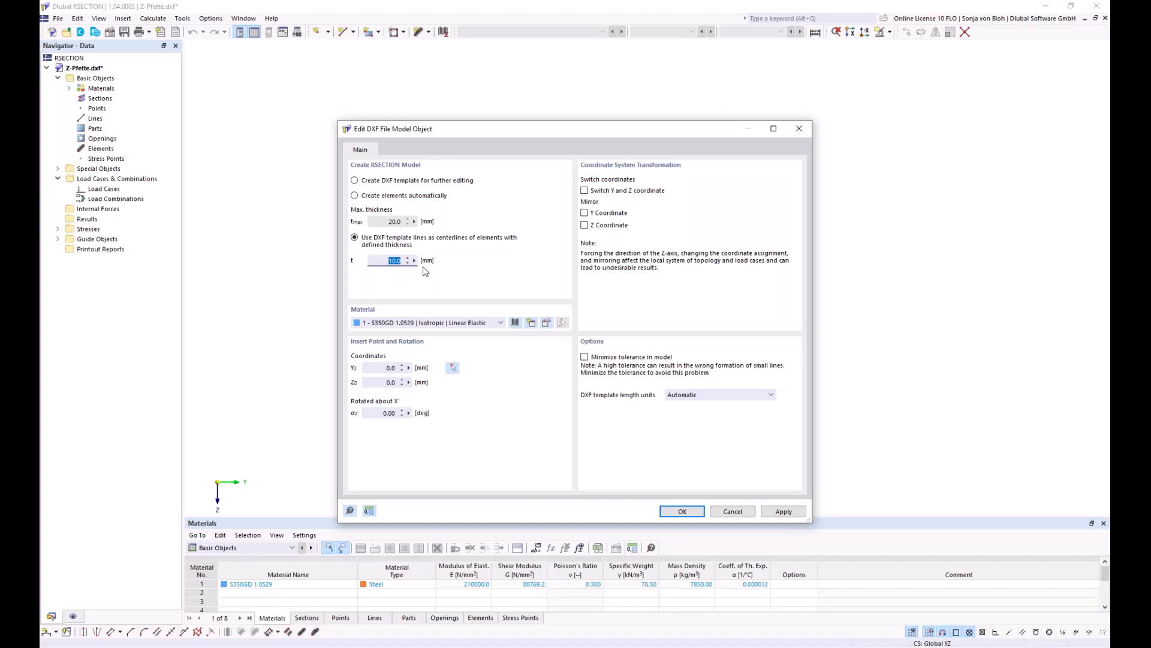
pyautogui.write('2')
# Step: Inspect the S350GD 1.0529 steel and the alternatives in the material library without changing the material
pyautogui.click(547, 323)
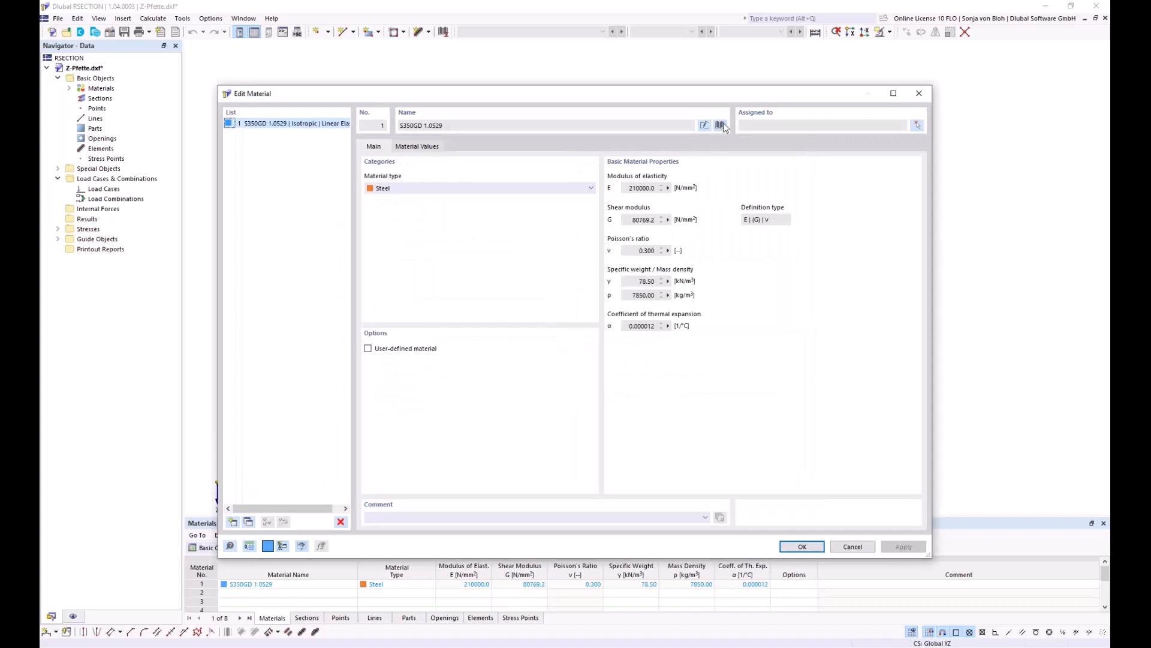
pyautogui.click(720, 125)
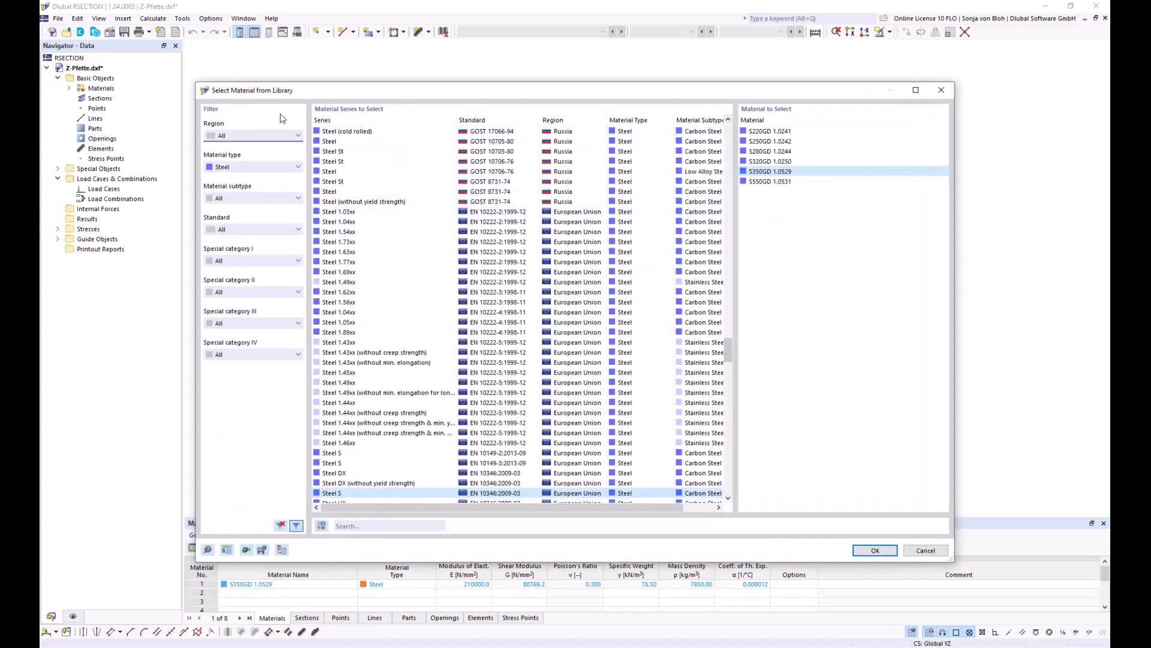
pyautogui.moveTo(410, 91); pyautogui.dragTo(308, 116)
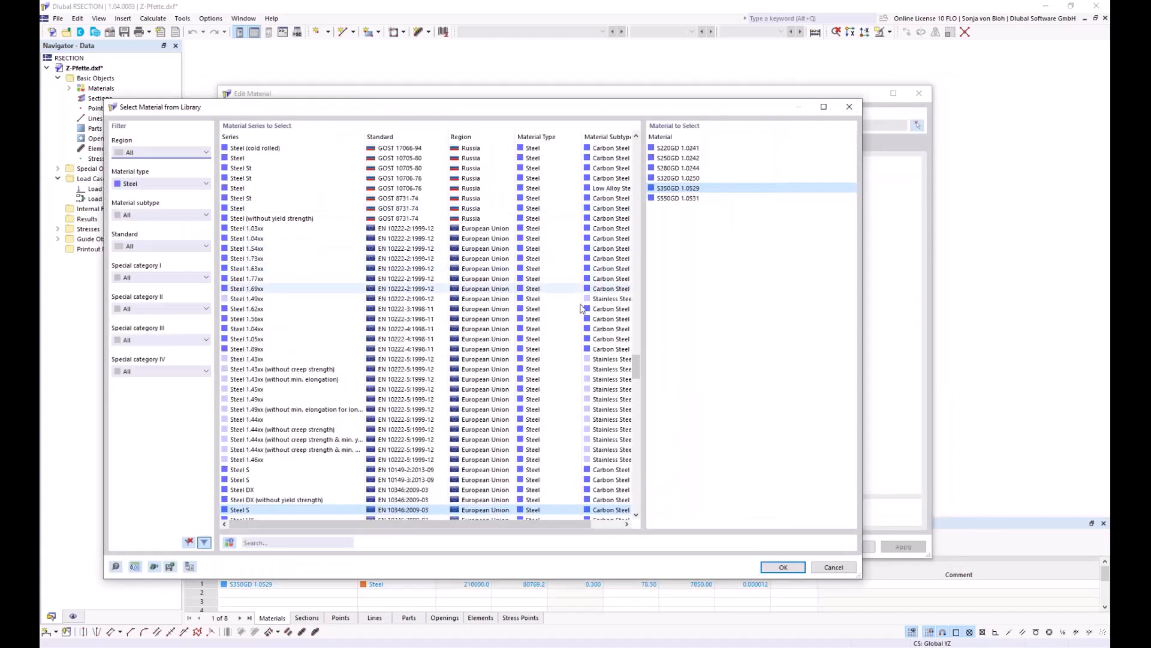
pyautogui.click(825, 567)
pyautogui.click(841, 547)
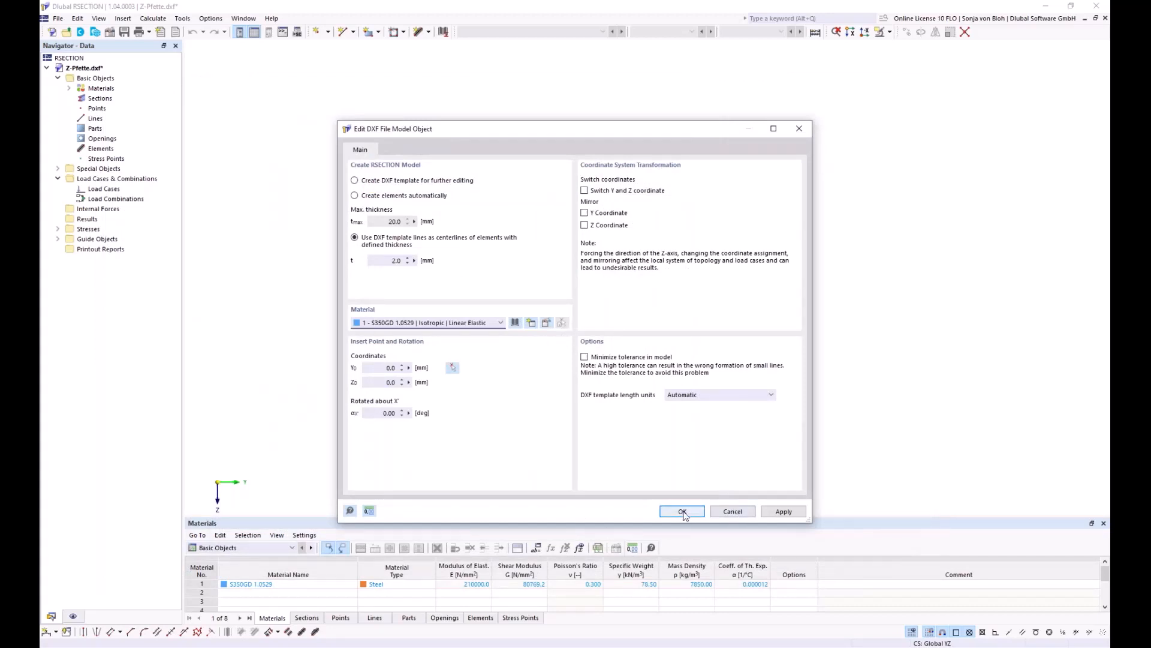
# Step: Create the section from the DXF with the defined import settings and dismiss the import log
pyautogui.click(683, 512)
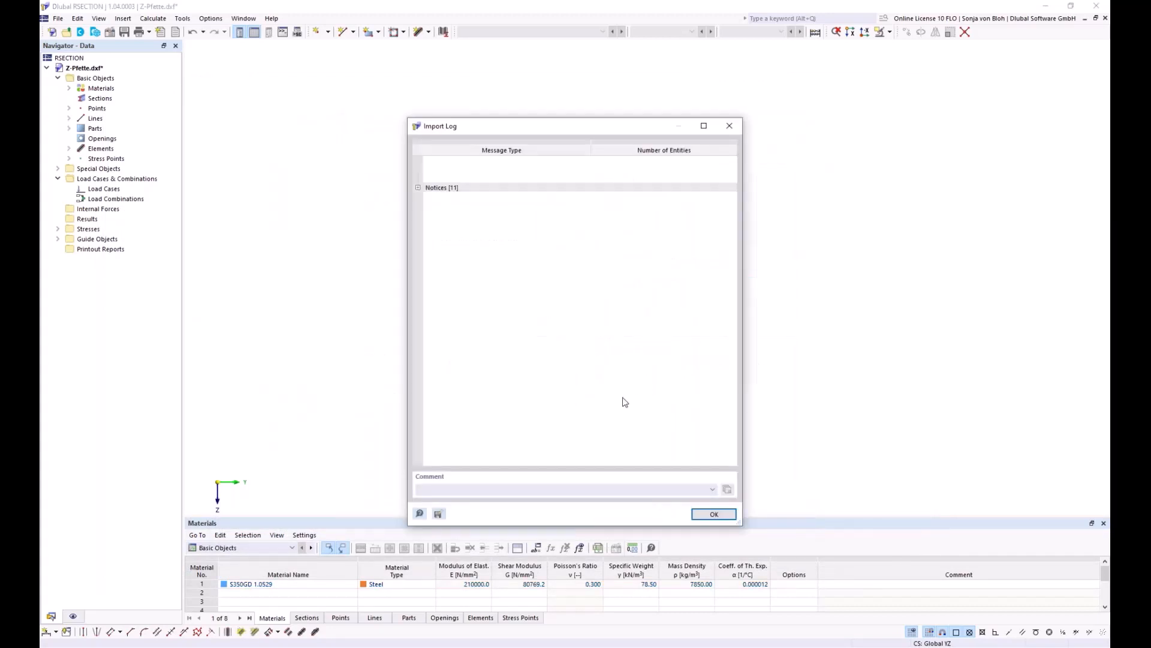
pyautogui.click(714, 513)
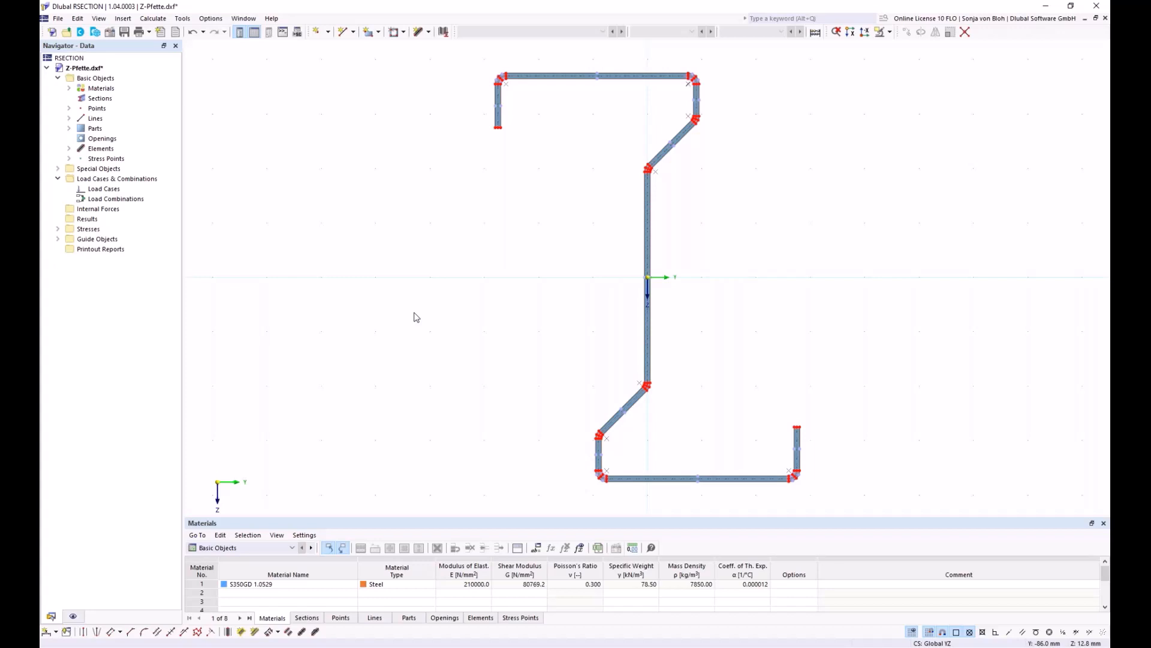
# Step: Examine the imported part and the first three arc elements by highlighting them in the model
pyautogui.click(69, 128)
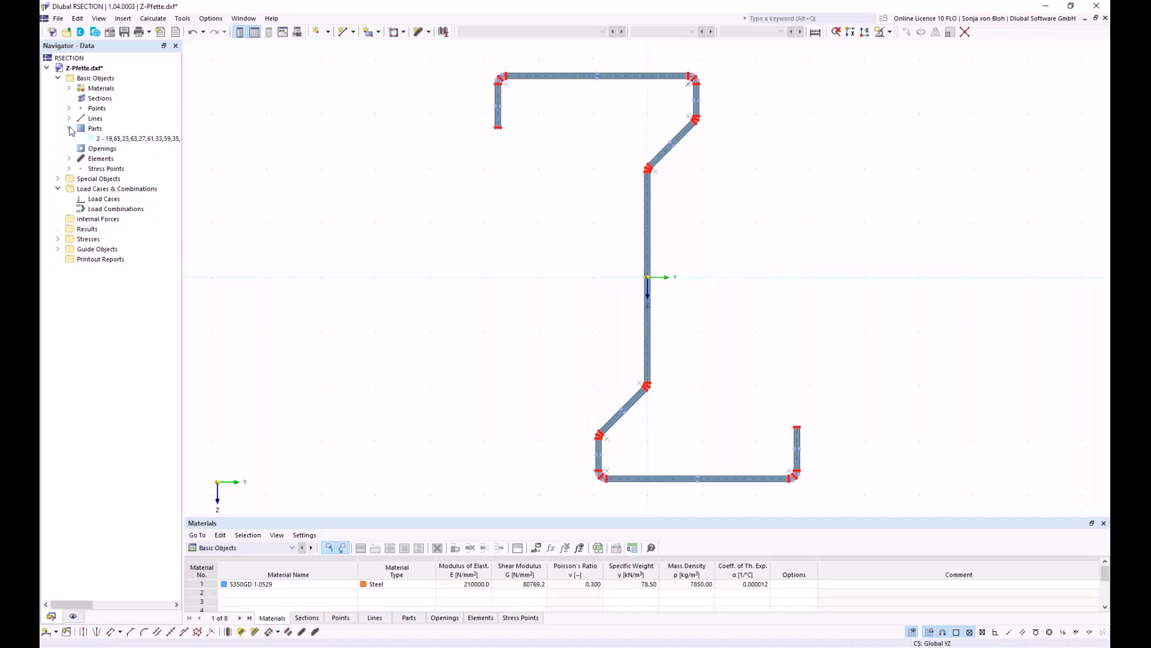
pyautogui.click(104, 138)
pyautogui.click(69, 159)
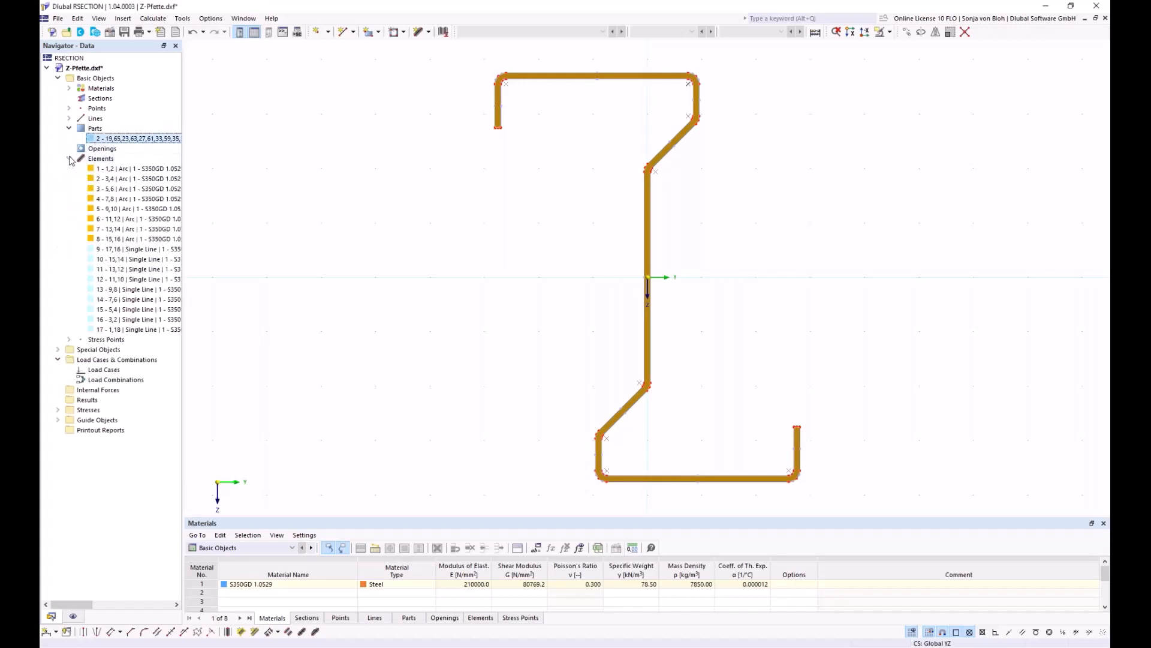
pyautogui.click(114, 168)
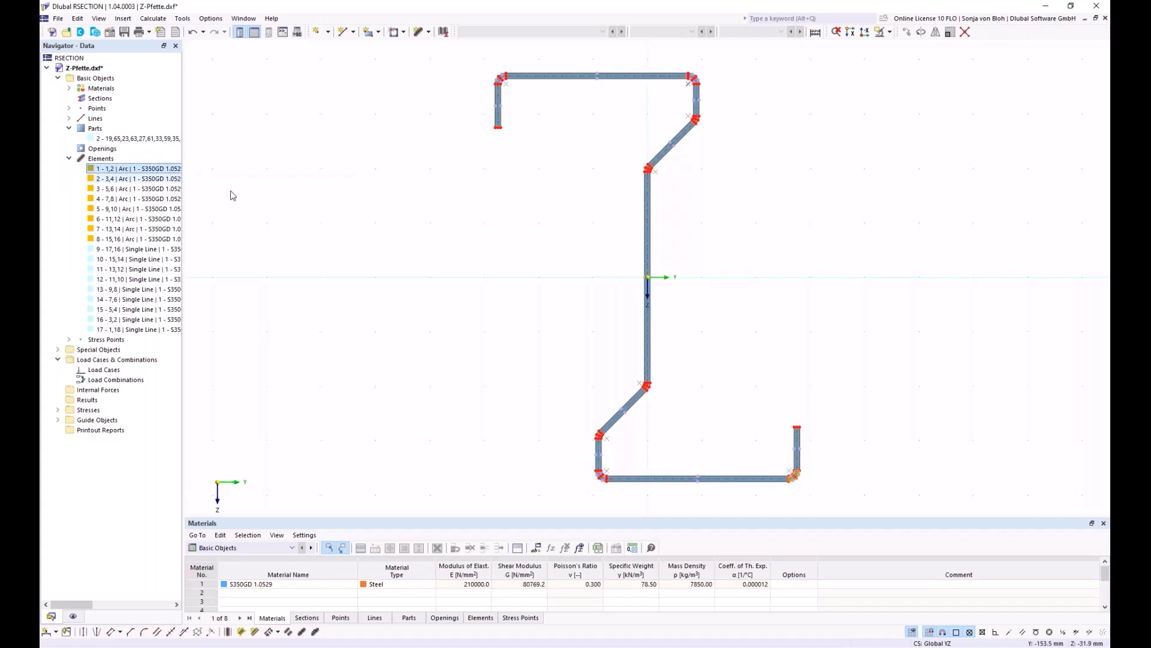
pyautogui.click(120, 178)
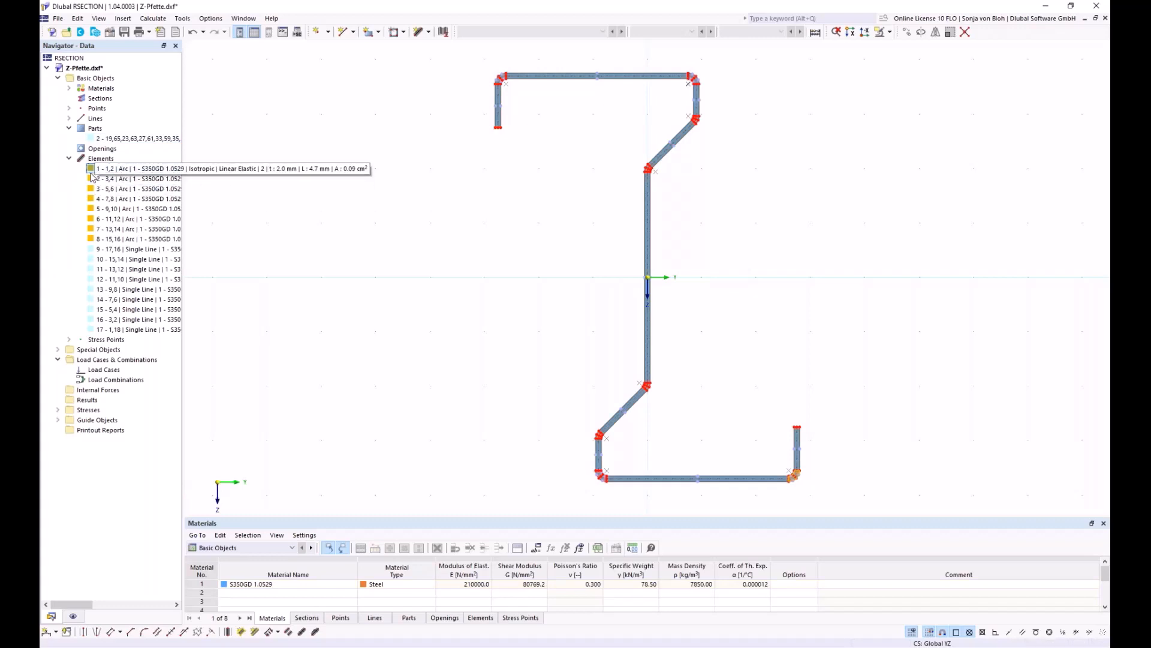
pyautogui.click(109, 190)
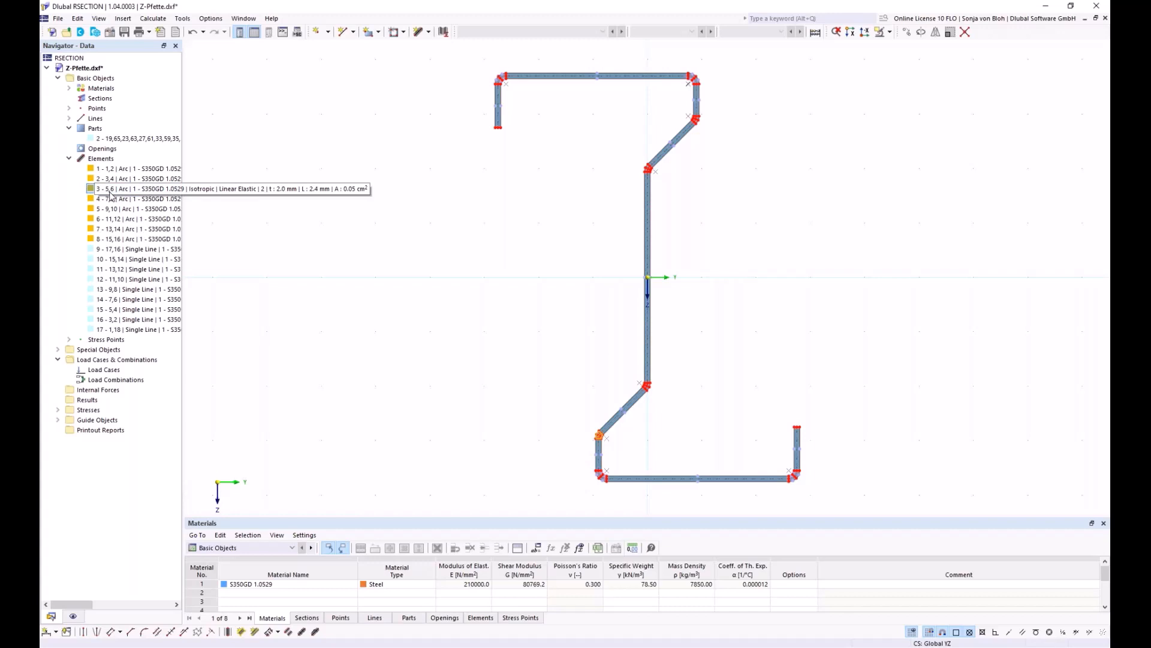
# Step: Set the analysis method in the model's base data to Thin-Walled Analysis
pyautogui.rightClick(98, 82)
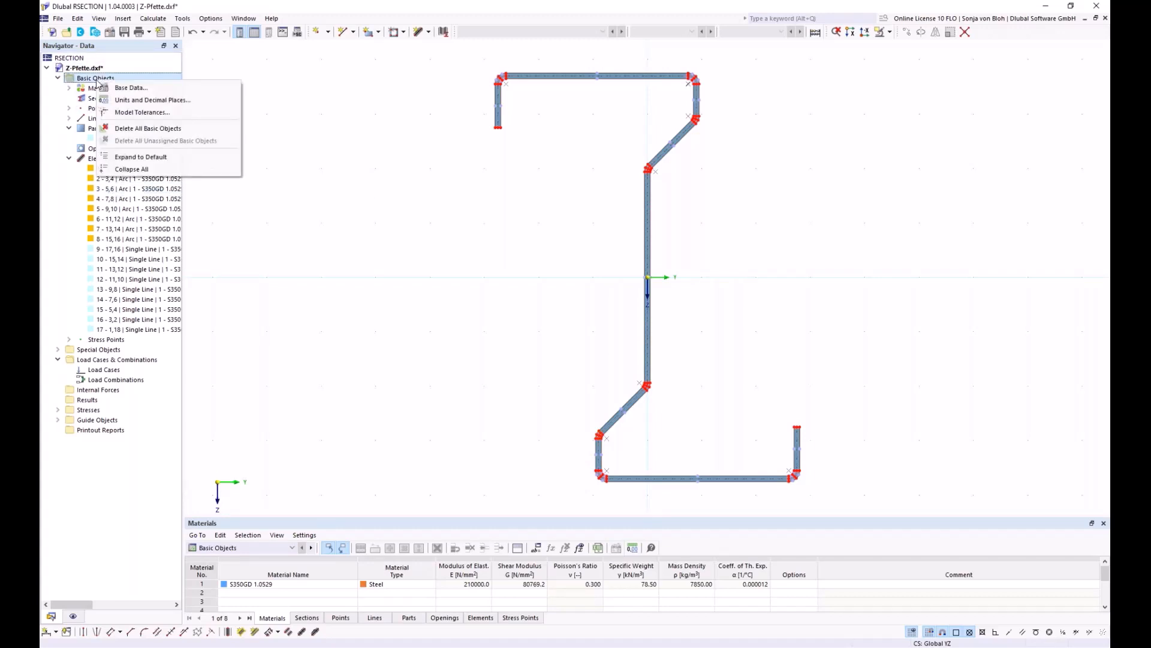
pyautogui.click(123, 88)
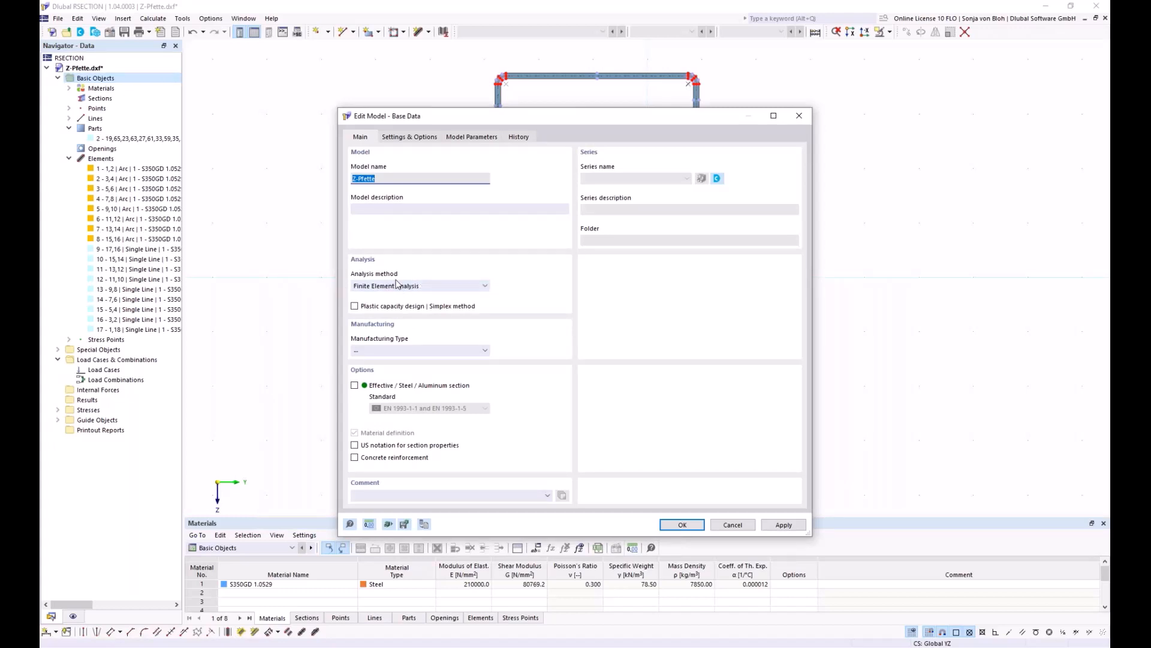
pyautogui.click(480, 286)
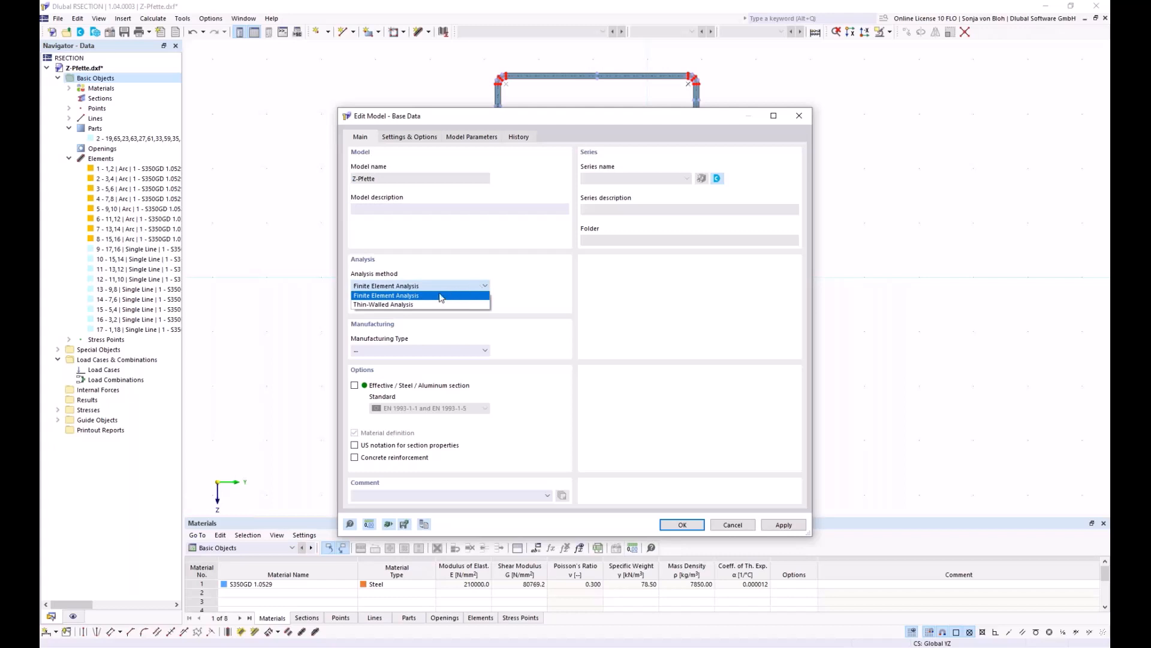
pyautogui.click(397, 305)
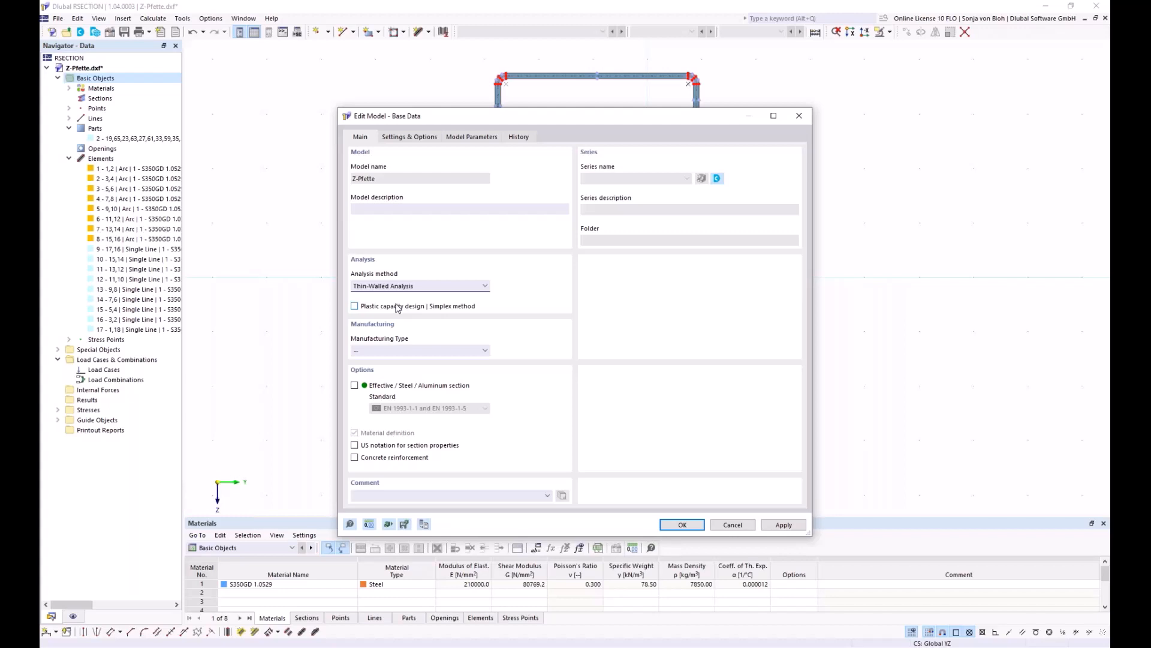
# Step: Enable the effective steel/aluminum section option with the standard EN 1993-1-3 (Cold Formed) and confirm the base data
pyautogui.click(354, 386)
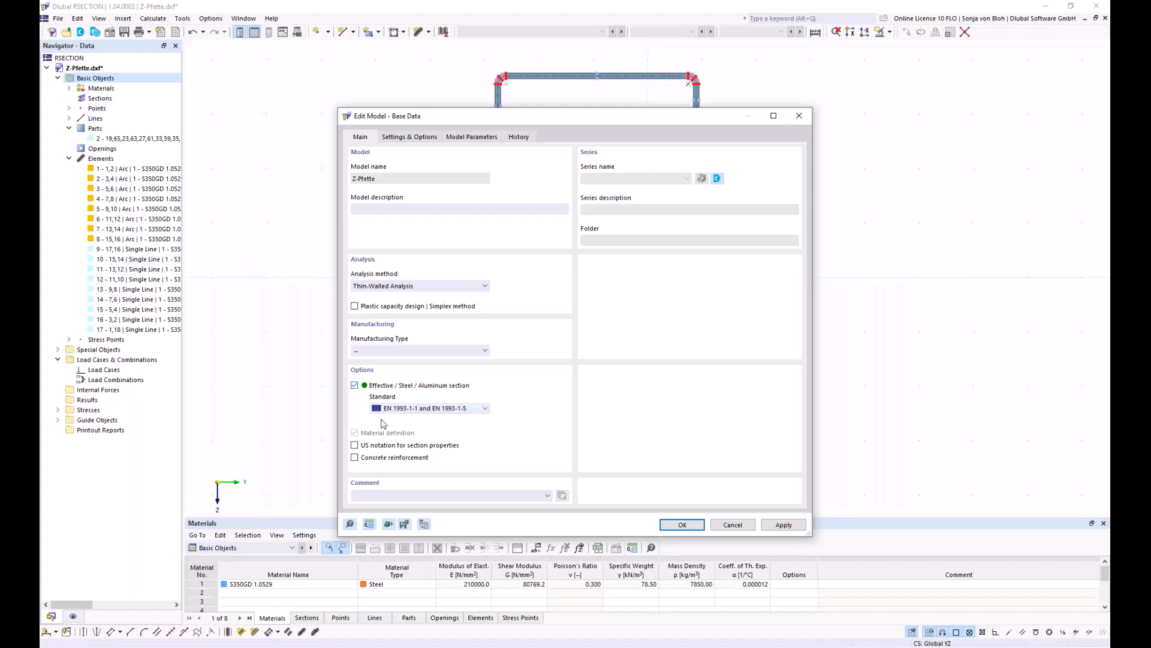
pyautogui.click(485, 409)
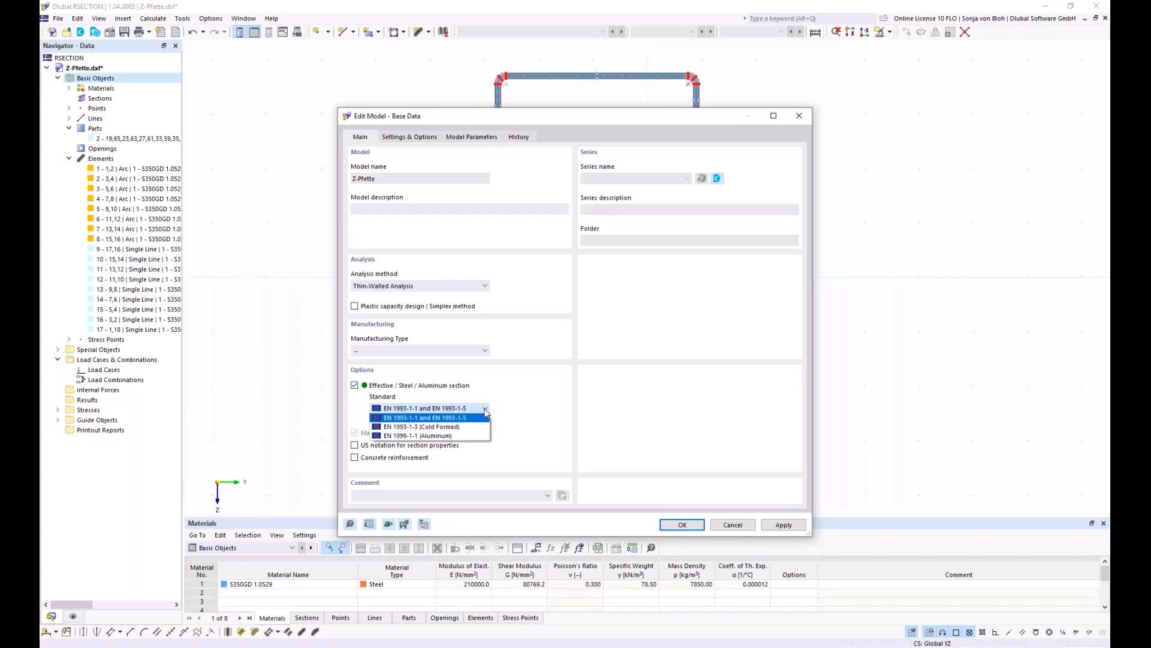
pyautogui.click(466, 427)
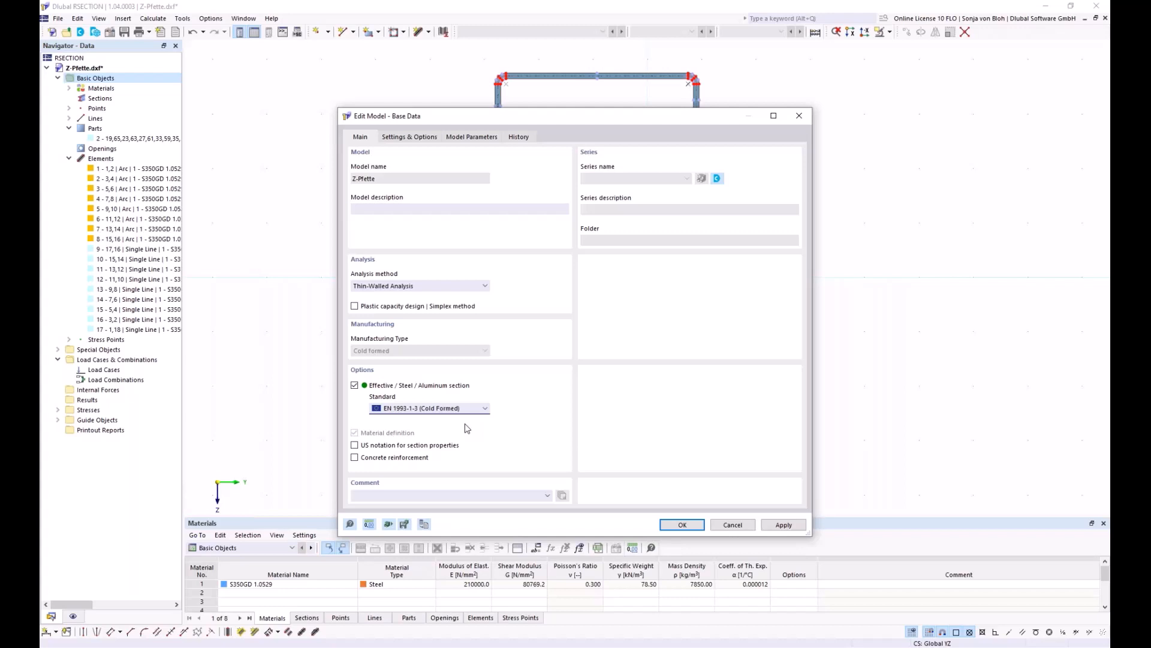
pyautogui.click(679, 526)
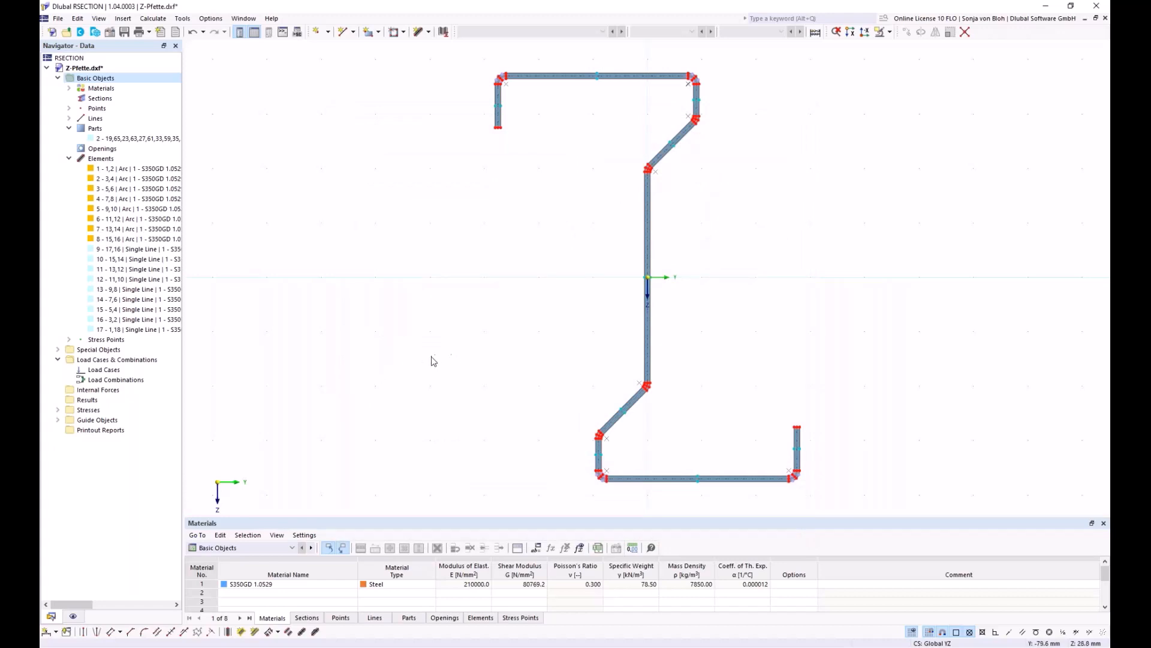
# Step: Add a linear length dimension across the full outer width of the top flange, offset about 19 mm above it
pyautogui.click(46, 632)
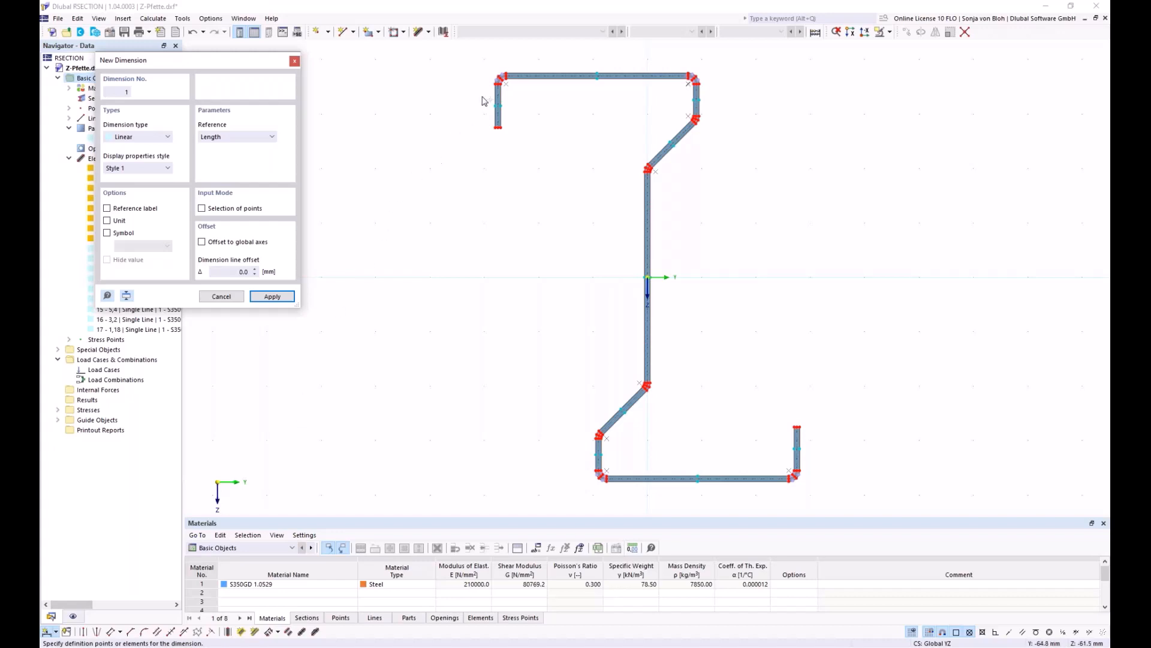
pyautogui.moveTo(512, 77); pyautogui.dragTo(502, 161, button='middle')
pyautogui.scroll(1, 503, 162)
pyautogui.scroll(2, 506, 162)
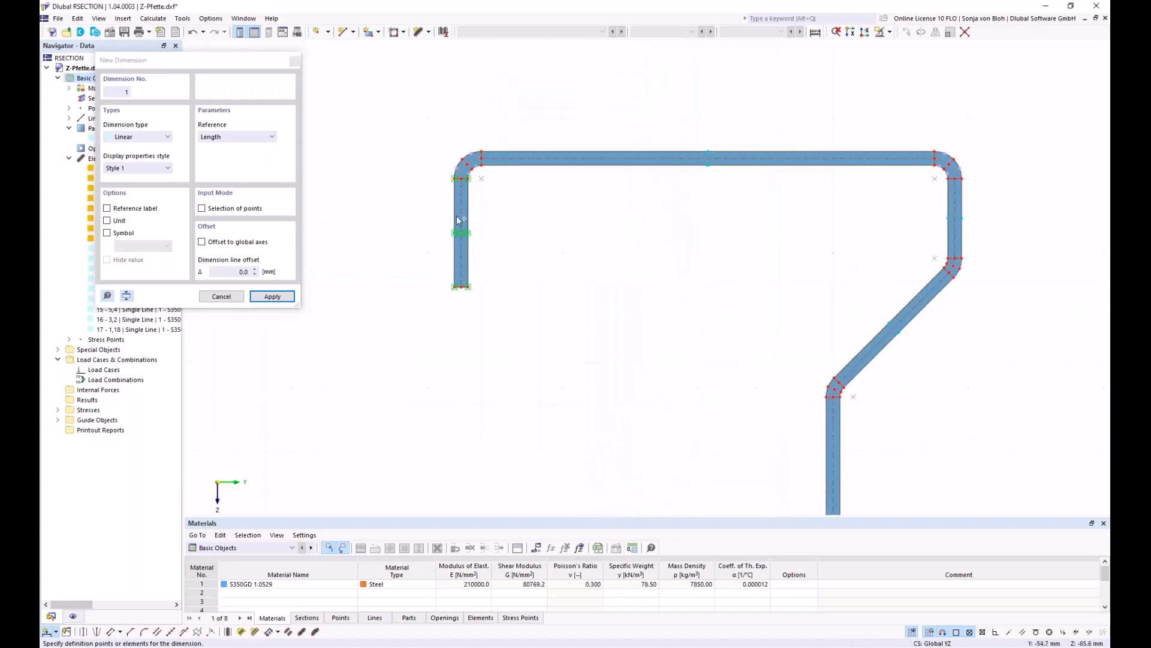
pyautogui.click(463, 167)
pyautogui.scroll(-2, 456, 168)
pyautogui.scroll(4, 654, 180)
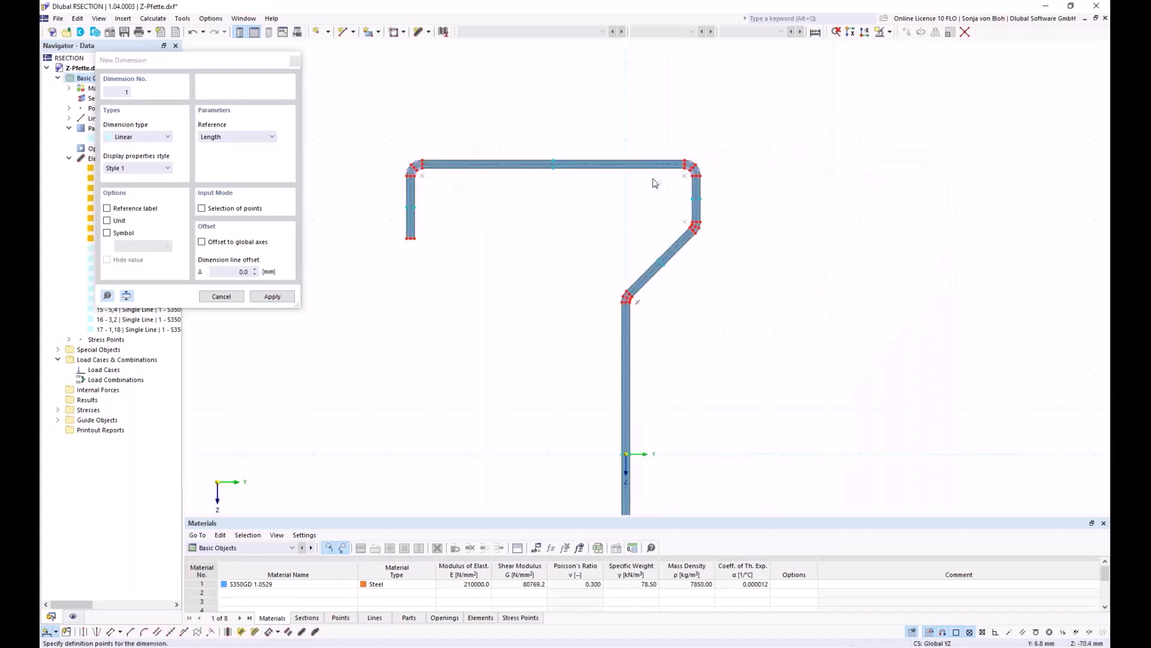
pyautogui.scroll(-4, 769, 190)
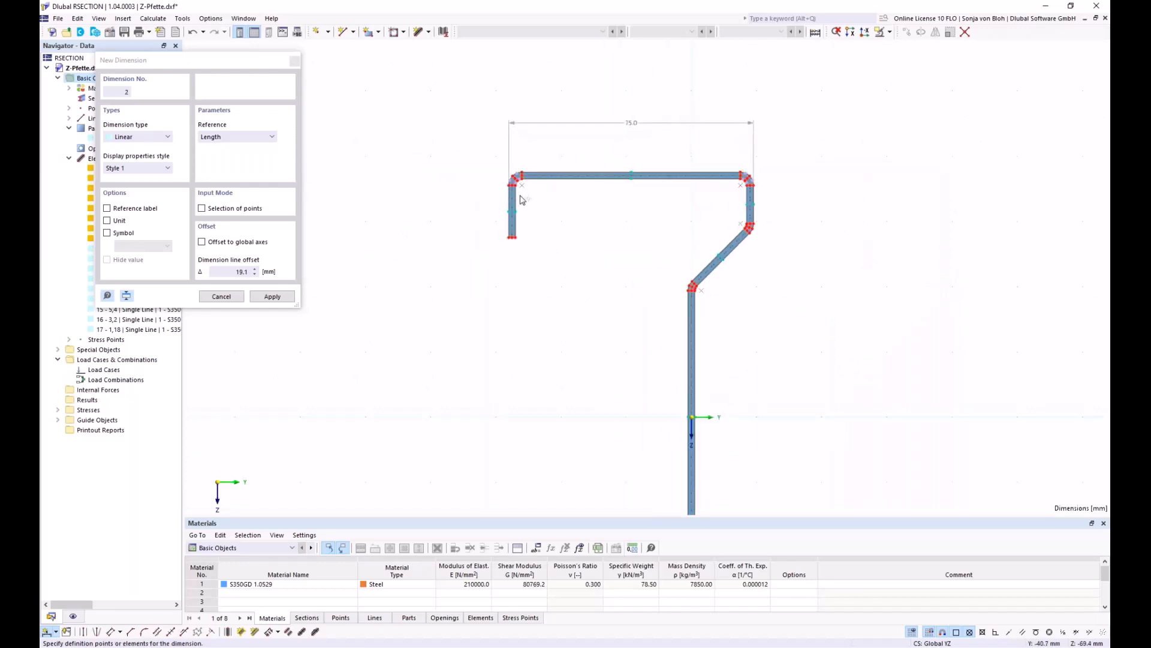
# Step: Dimension the height of the top flange's left lip as a projection in Z, offset about 9 mm to its left
pyautogui.scroll(5, 504, 186)
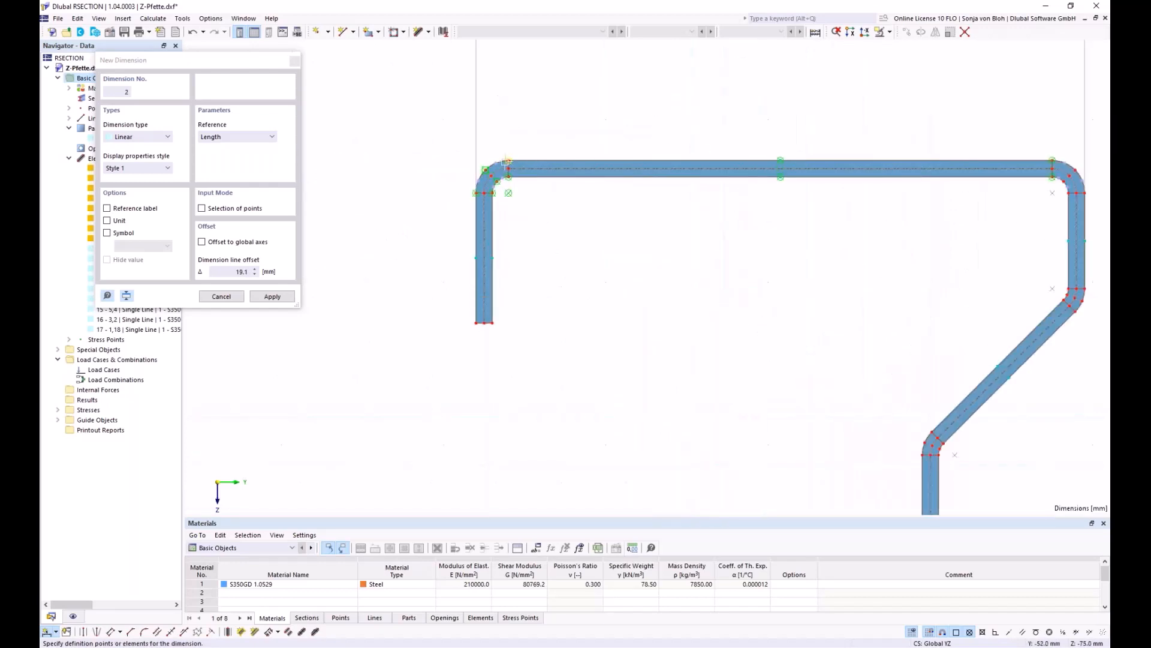
pyautogui.click(508, 161)
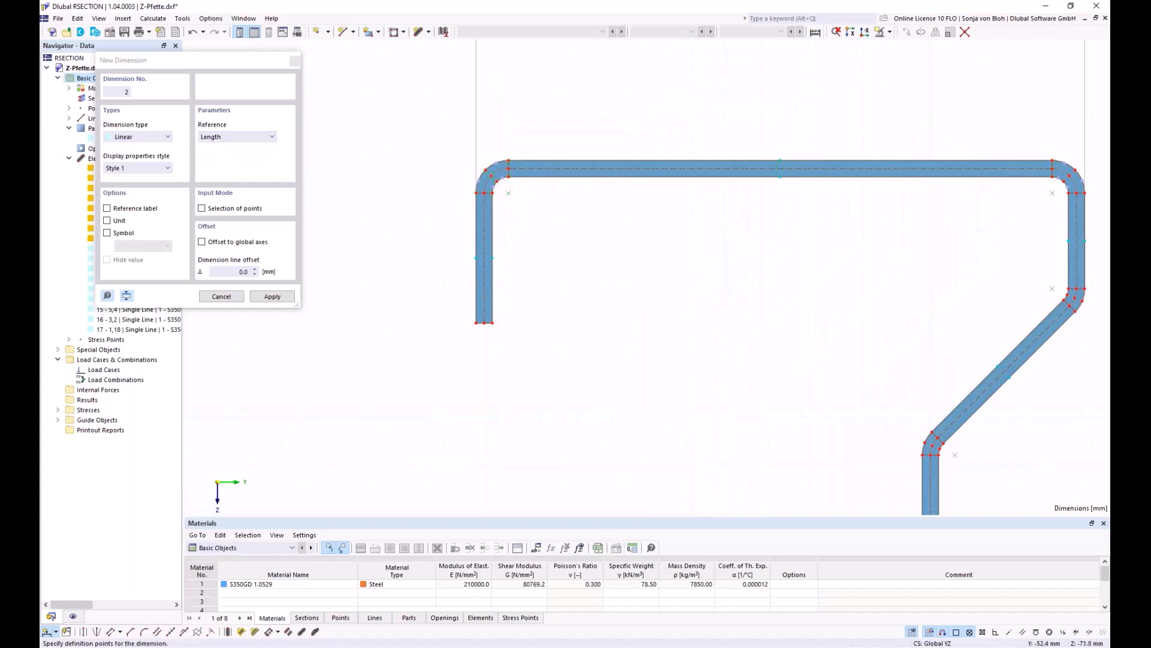
pyautogui.click(477, 323)
pyautogui.click(316, 187)
pyautogui.click(263, 136)
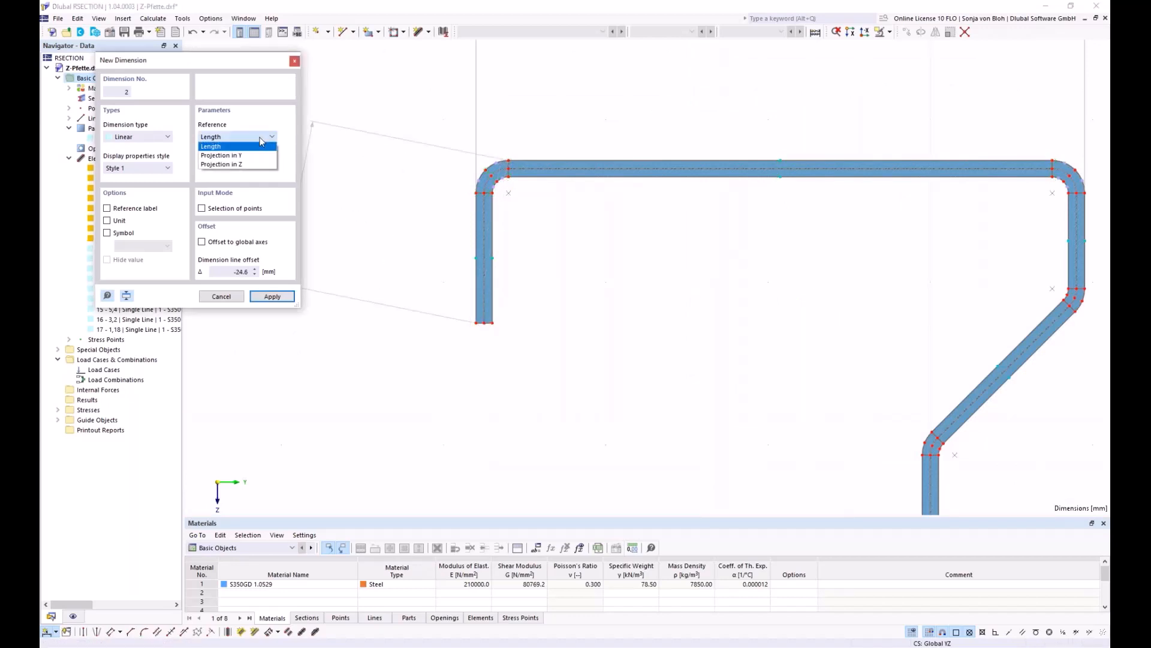
pyautogui.click(239, 164)
pyautogui.click(403, 234)
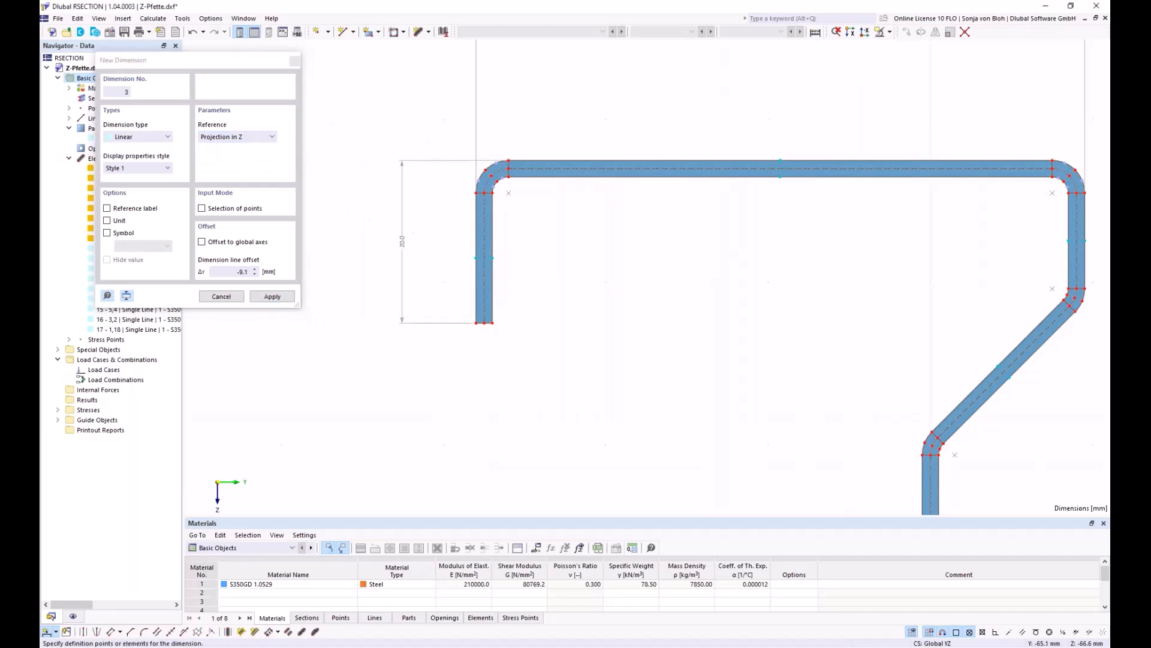
# Step: Dimension the section's overall height from top to bottom flange as a projection in Z, offset about 56 mm to the right
pyautogui.scroll(-2, 403, 234)
pyautogui.scroll(3, 724, 210)
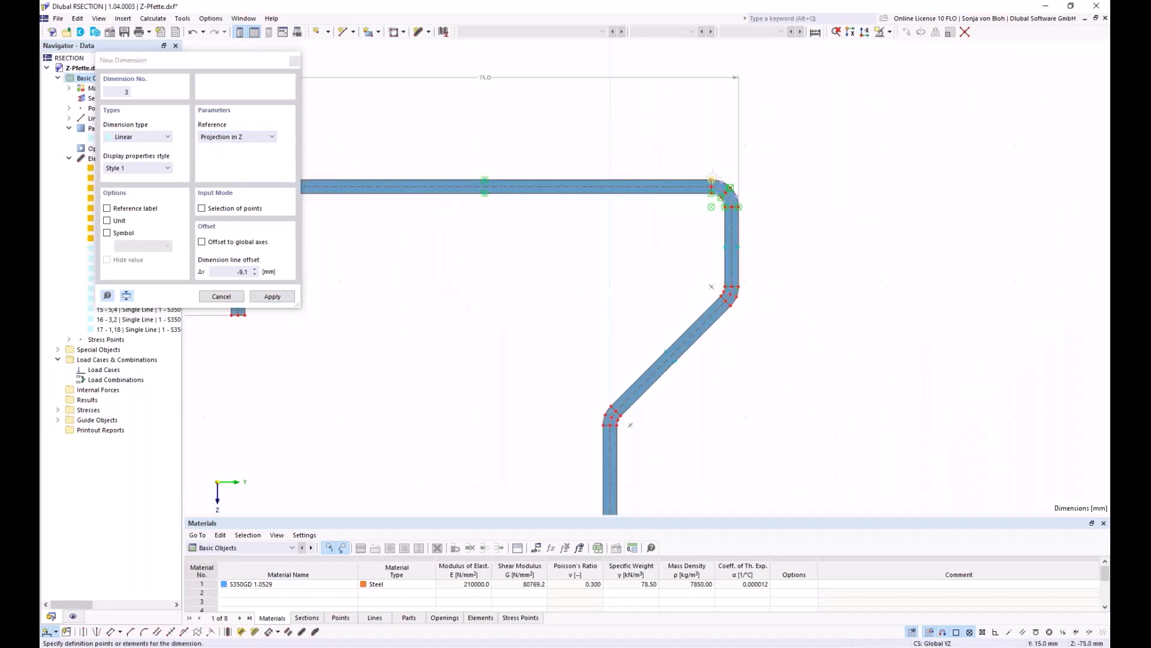
pyautogui.click(712, 180)
pyautogui.scroll(-5, 672, 184)
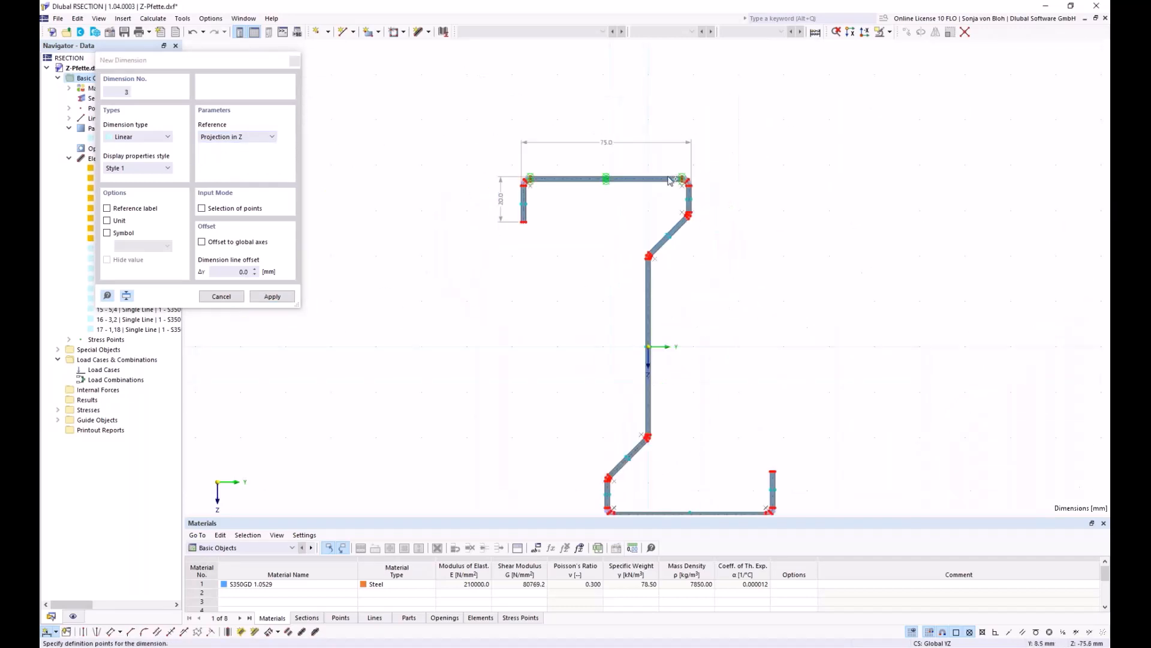
pyautogui.scroll(3, 639, 405)
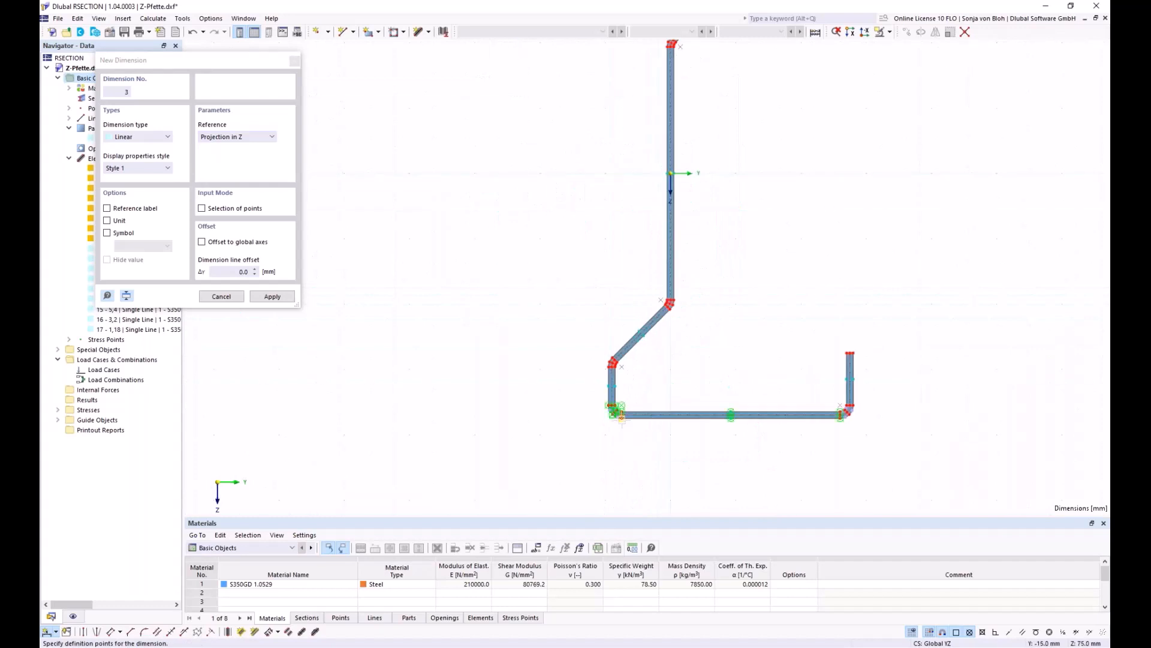
pyautogui.click(699, 433)
pyautogui.scroll(-3, 699, 433)
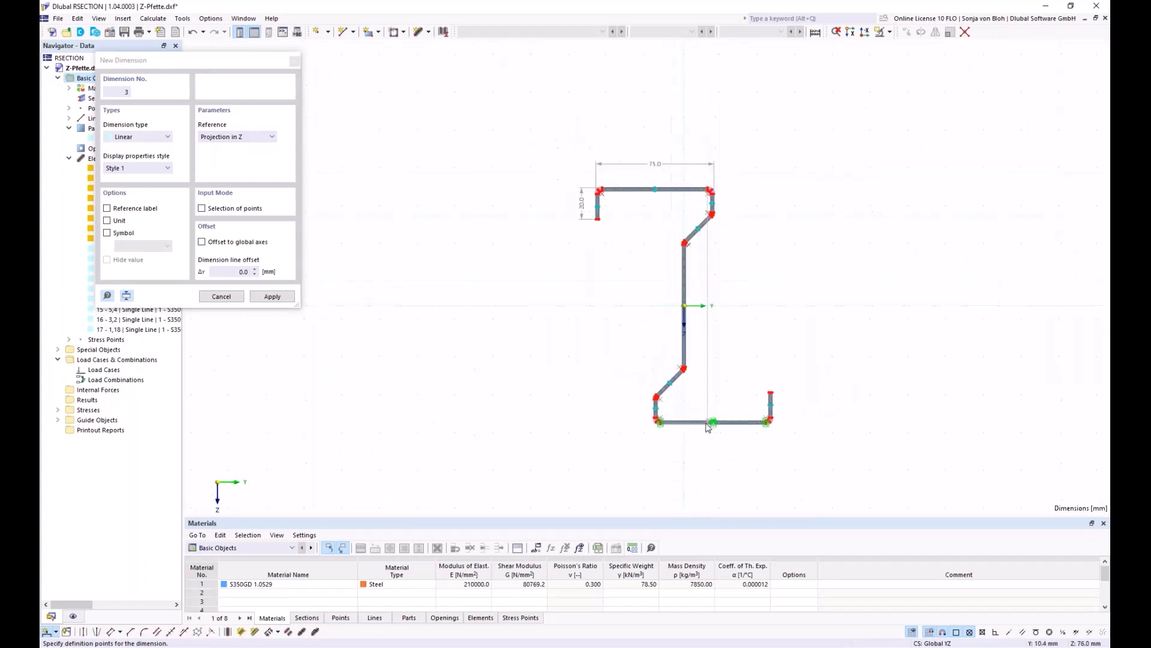
pyautogui.click(797, 404)
pyautogui.moveTo(704, 358); pyautogui.dragTo(561, 324, button='middle')
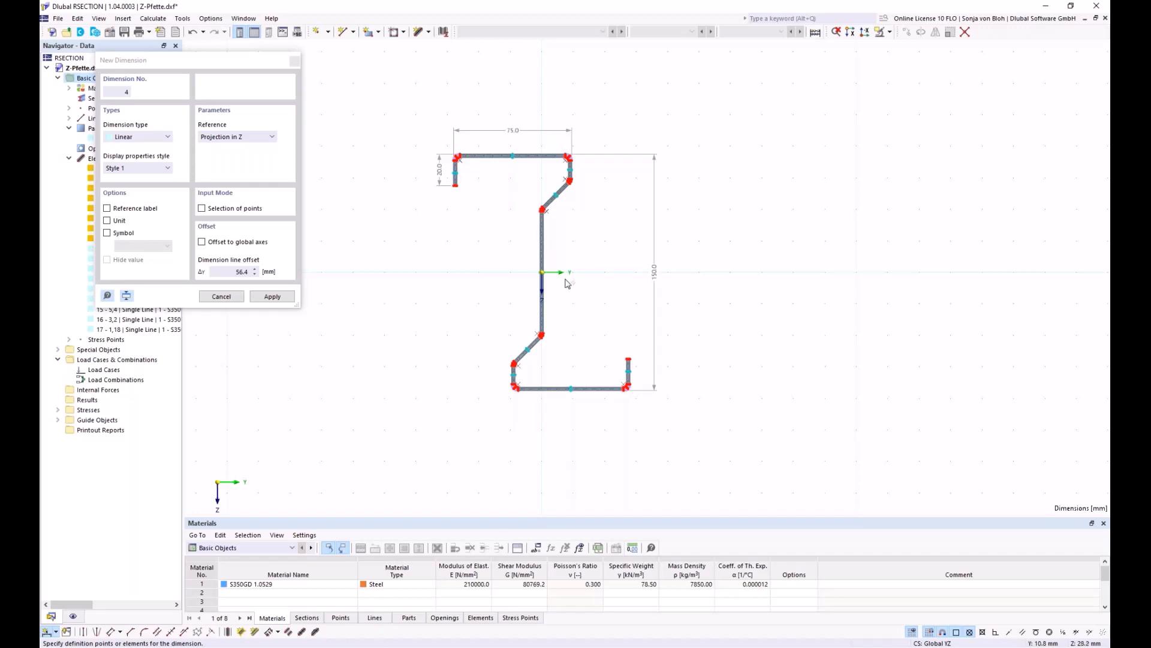
pyautogui.press('Escape')
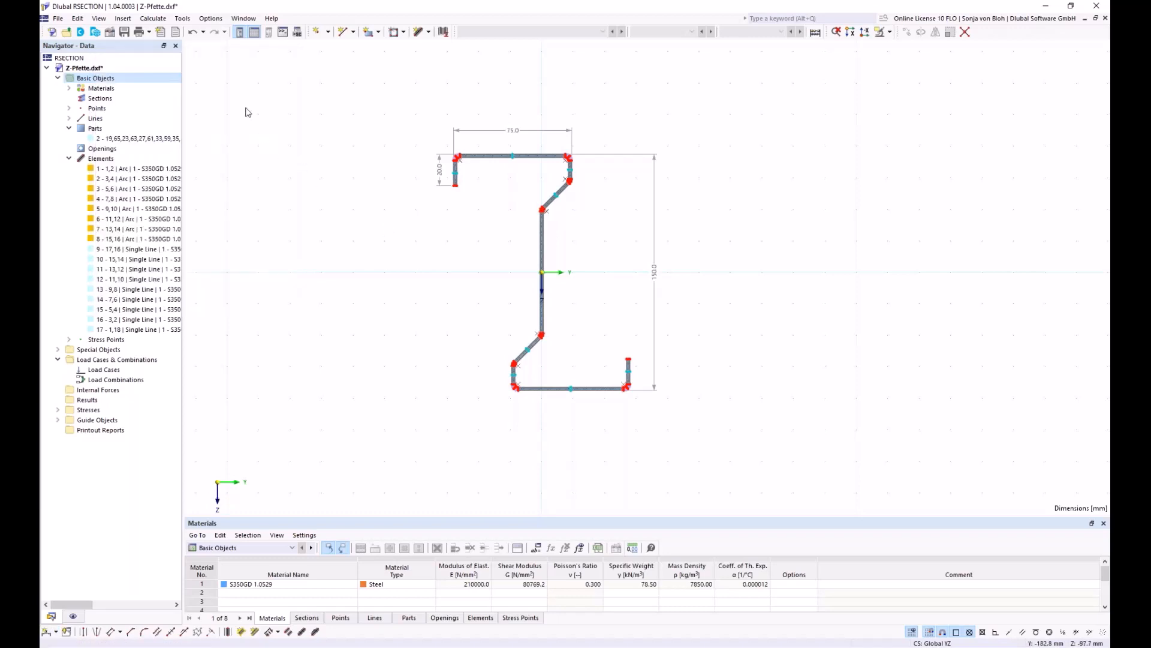
# Step: Calculate all results for the section and save it as an RSECTION file named Z-Pfette in the Webinar Stahlbemessung folder
pyautogui.click(153, 19)
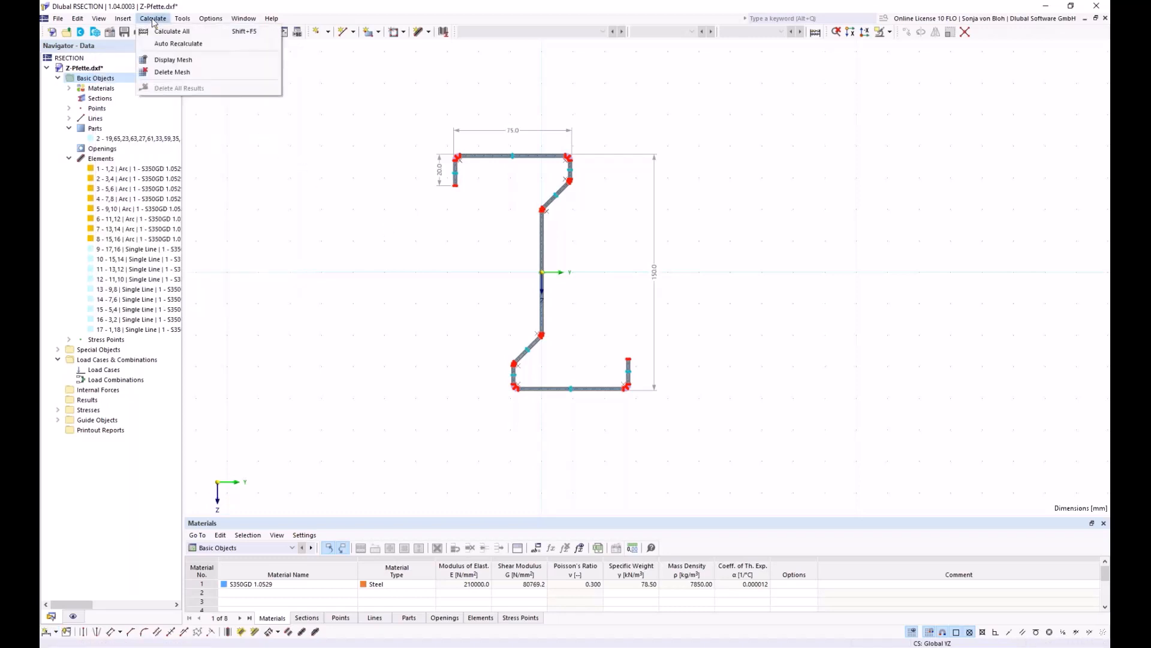
pyautogui.click(156, 32)
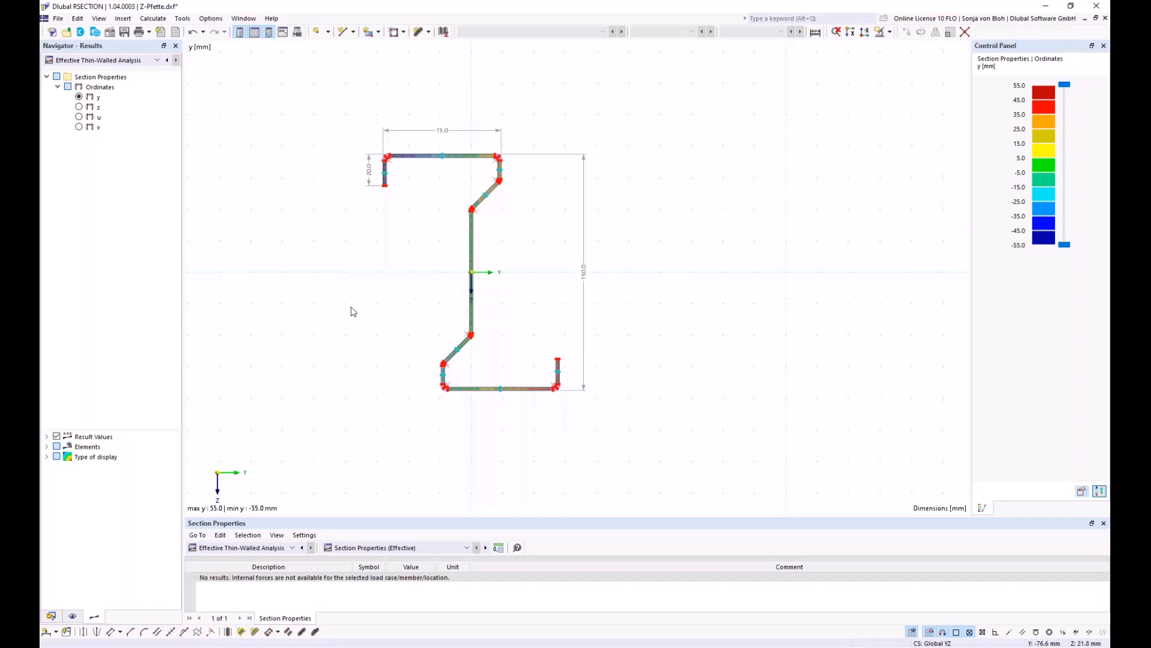
pyautogui.click(123, 33)
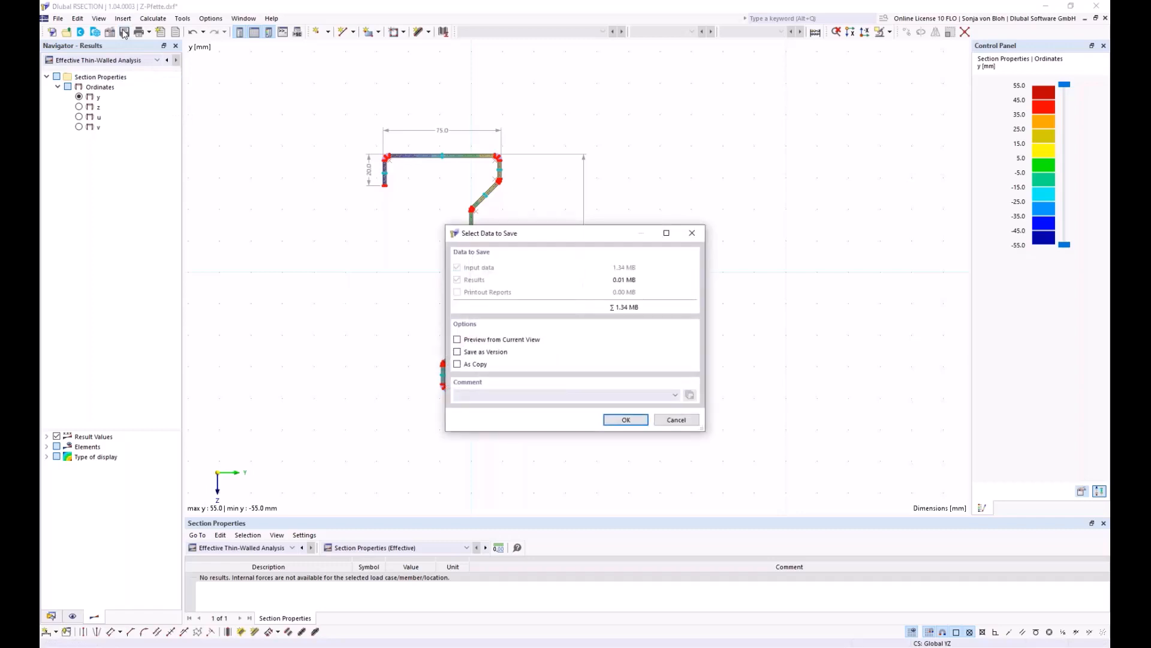
pyautogui.click(623, 419)
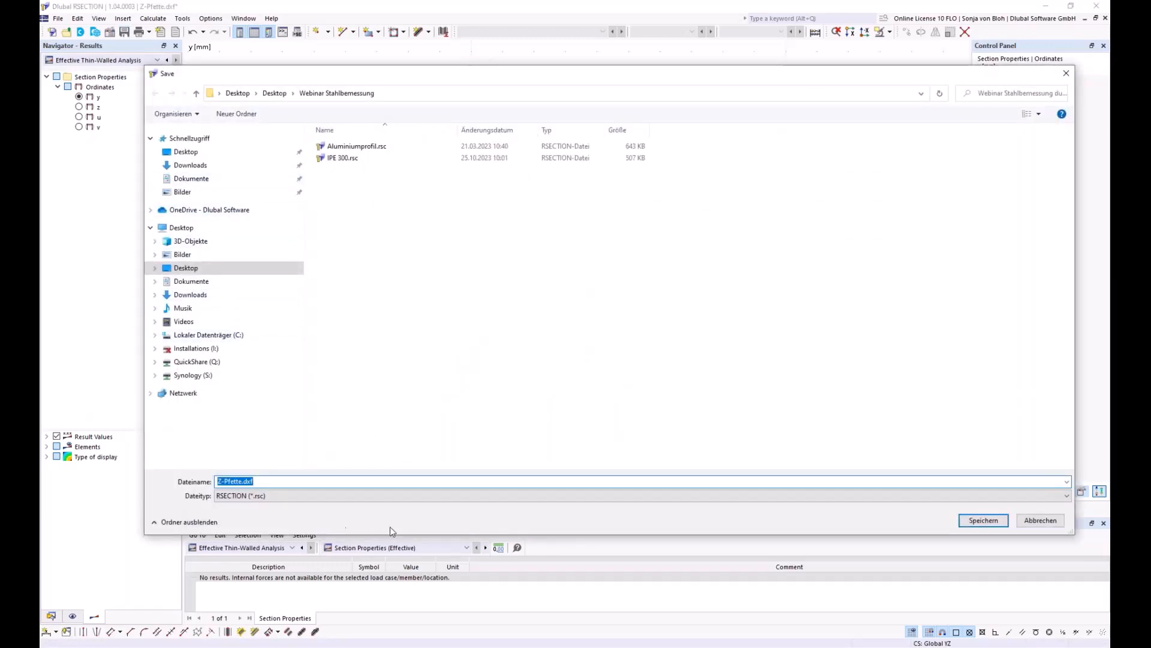
pyautogui.click(301, 483)
pyautogui.press('BackSpace')
pyautogui.press('BackSpace')
pyautogui.press('BackSpace')
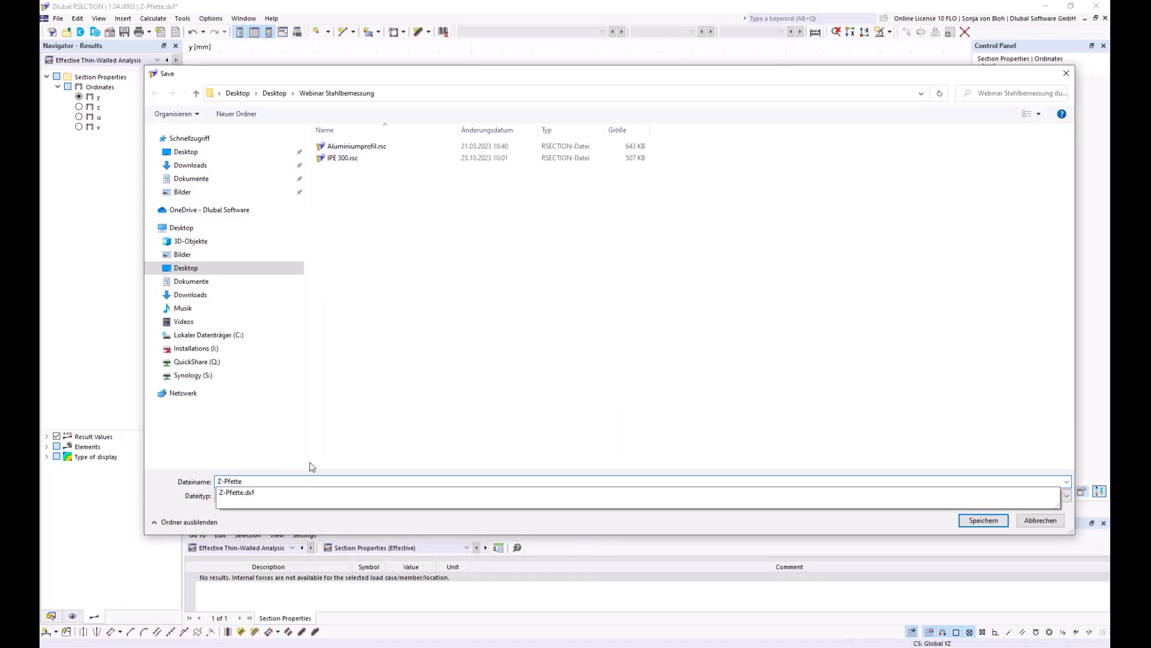
pyautogui.click(169, 492)
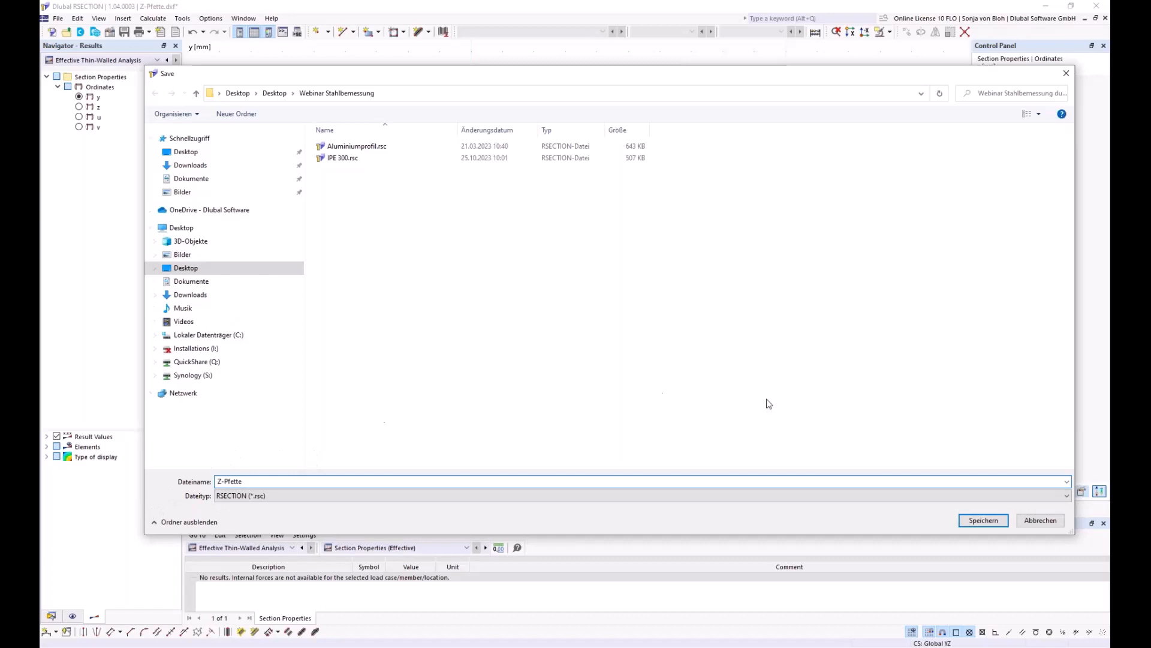
pyautogui.click(975, 519)
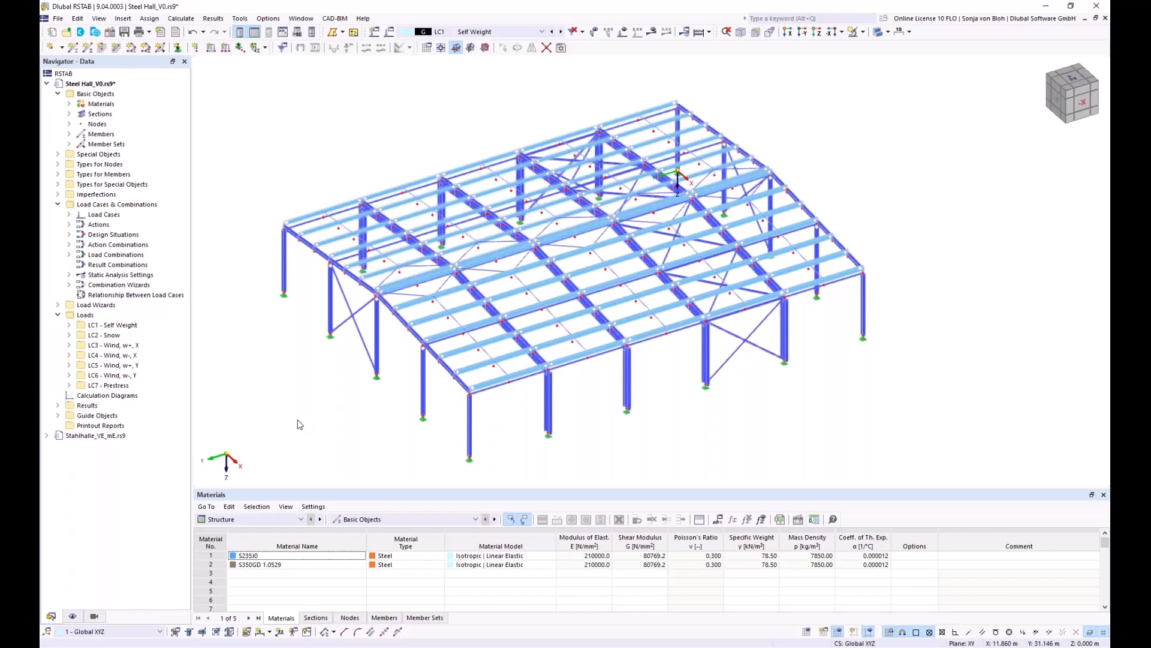
# Step: Switch to the Steel Hall_V0 model in RSTAB, edit the CFZ 225x75x20x4.5 section and choose to replace it from RSECTION
pyautogui.click(68, 114)
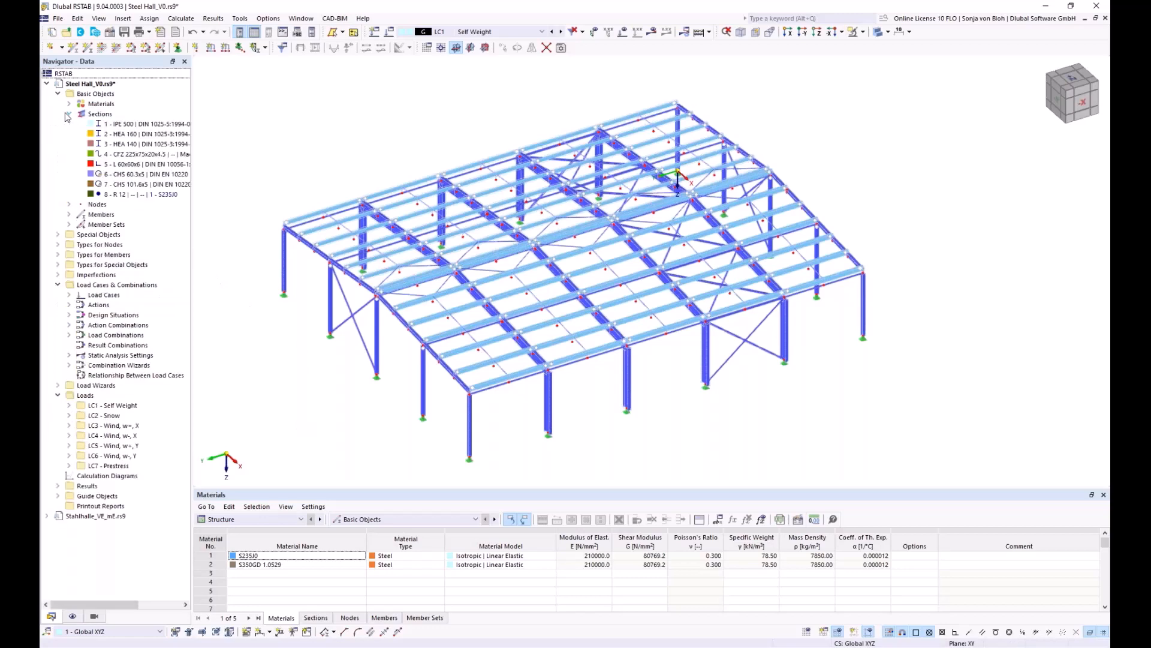
pyautogui.click(97, 154)
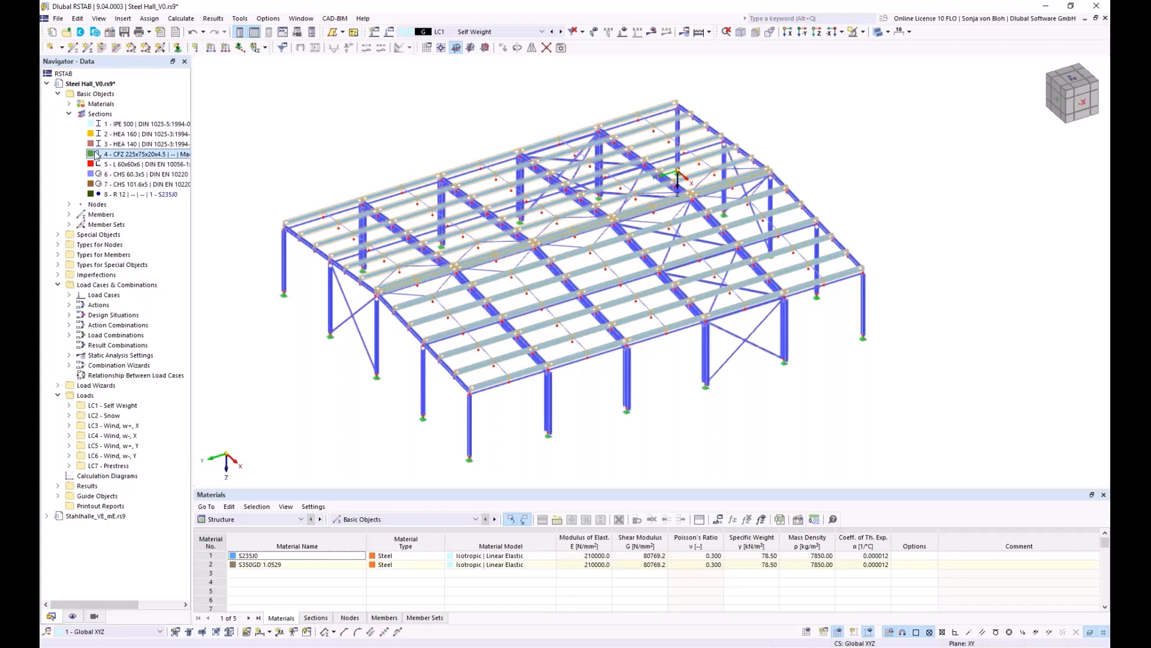
pyautogui.doubleClick(97, 155)
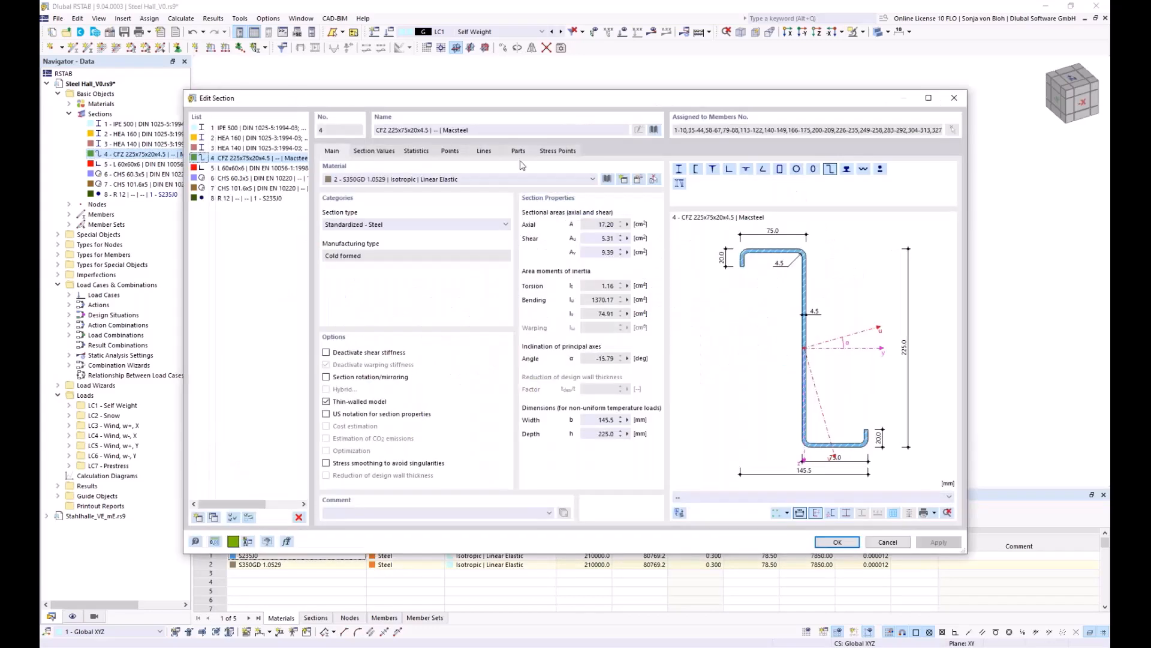
pyautogui.click(654, 130)
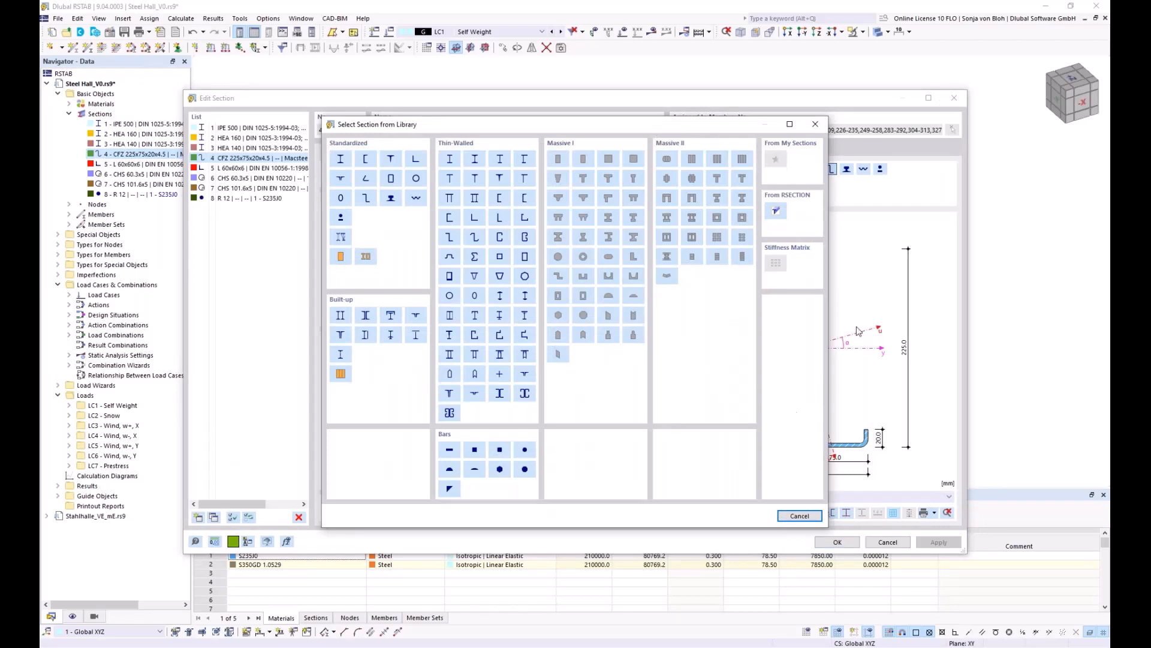
pyautogui.click(776, 211)
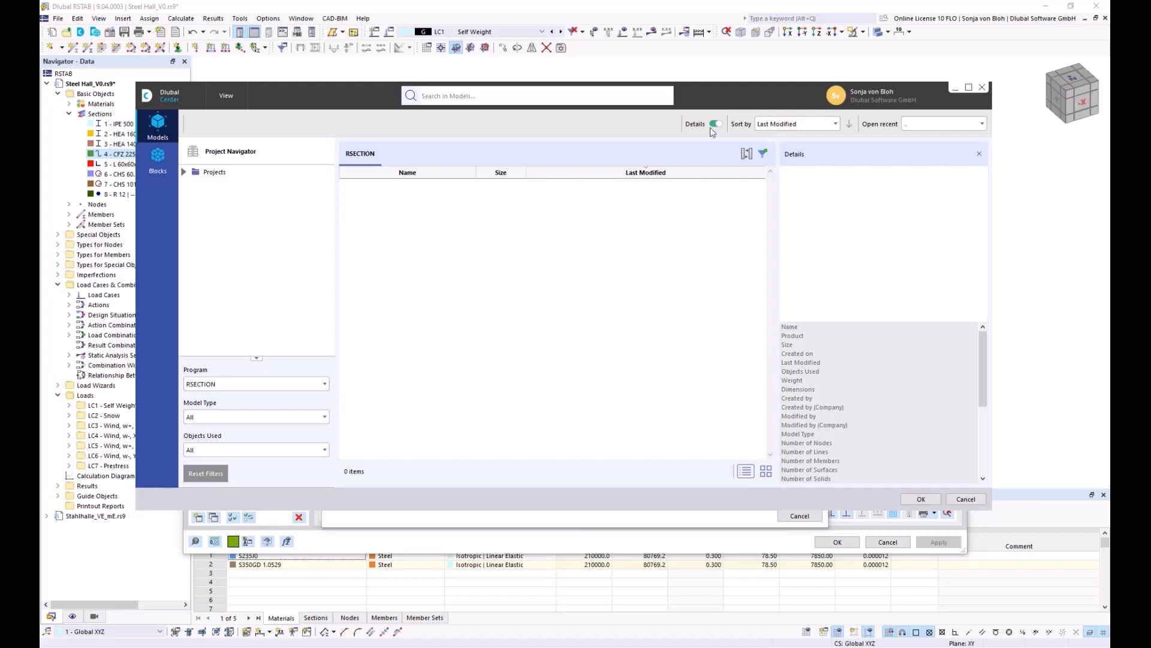
# Step: Add the existing Webinar Stahlbemessung folder on the desktop as a project in Dlubal Center
pyautogui.rightClick(208, 174)
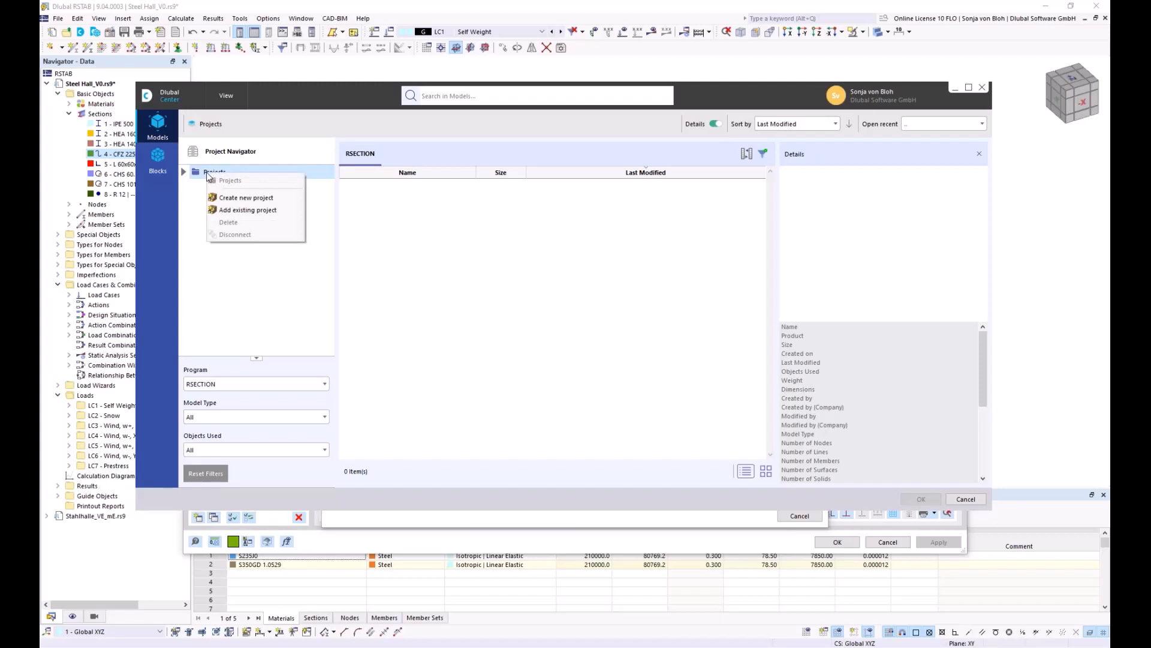
pyautogui.click(248, 210)
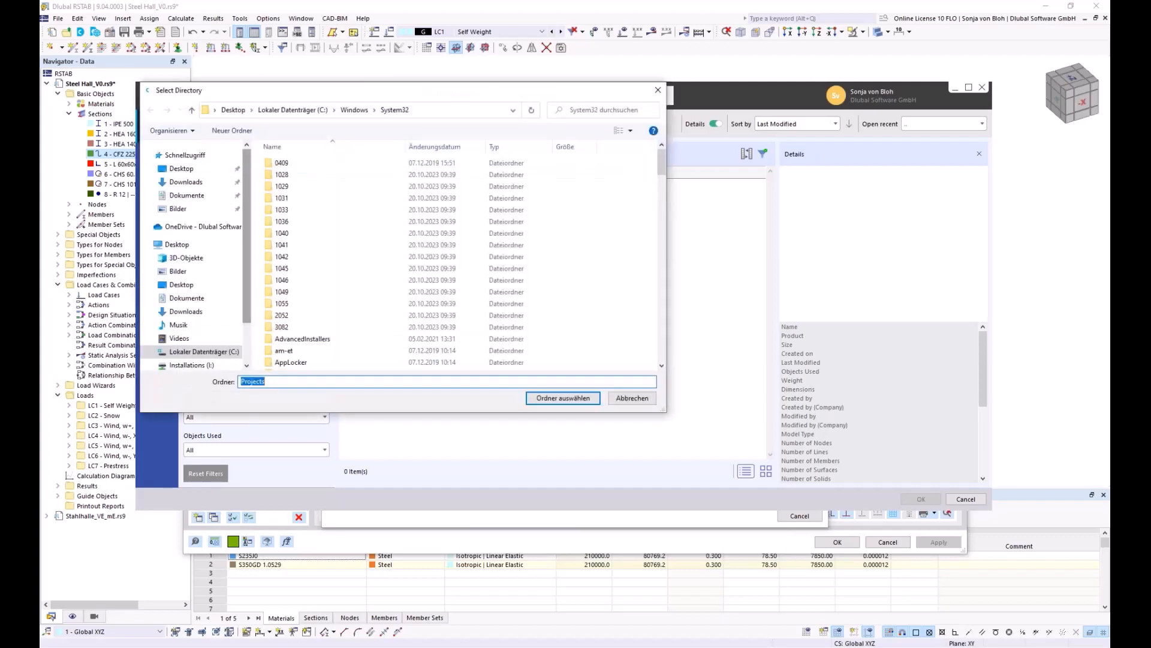
pyautogui.click(180, 168)
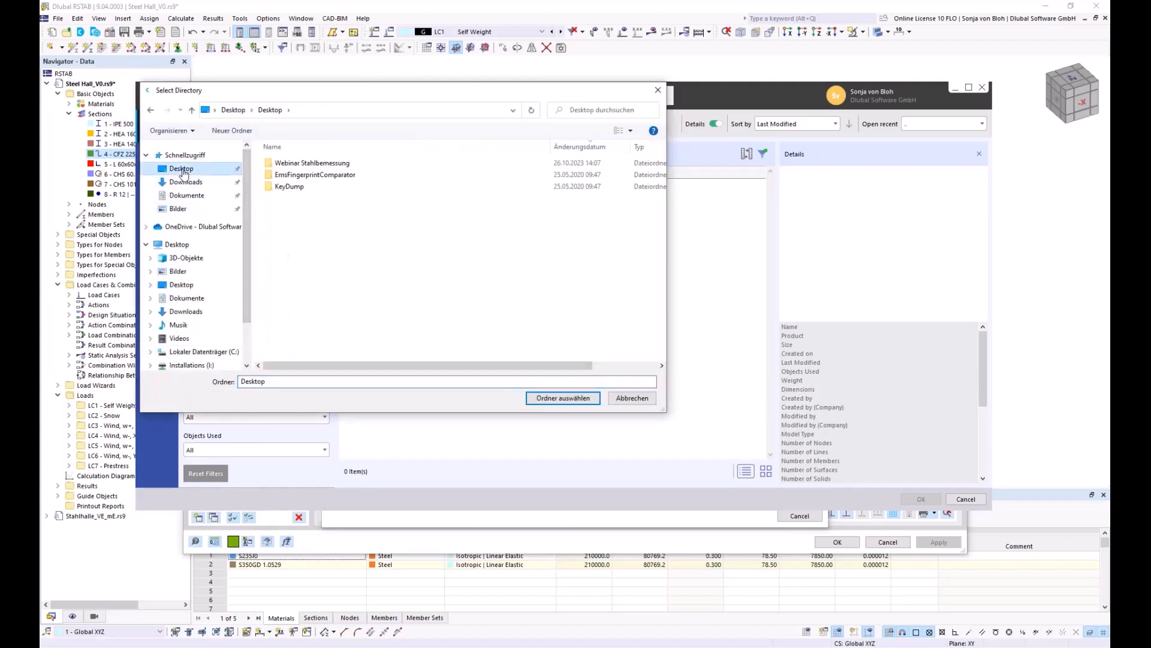
pyautogui.click(291, 164)
pyautogui.click(563, 398)
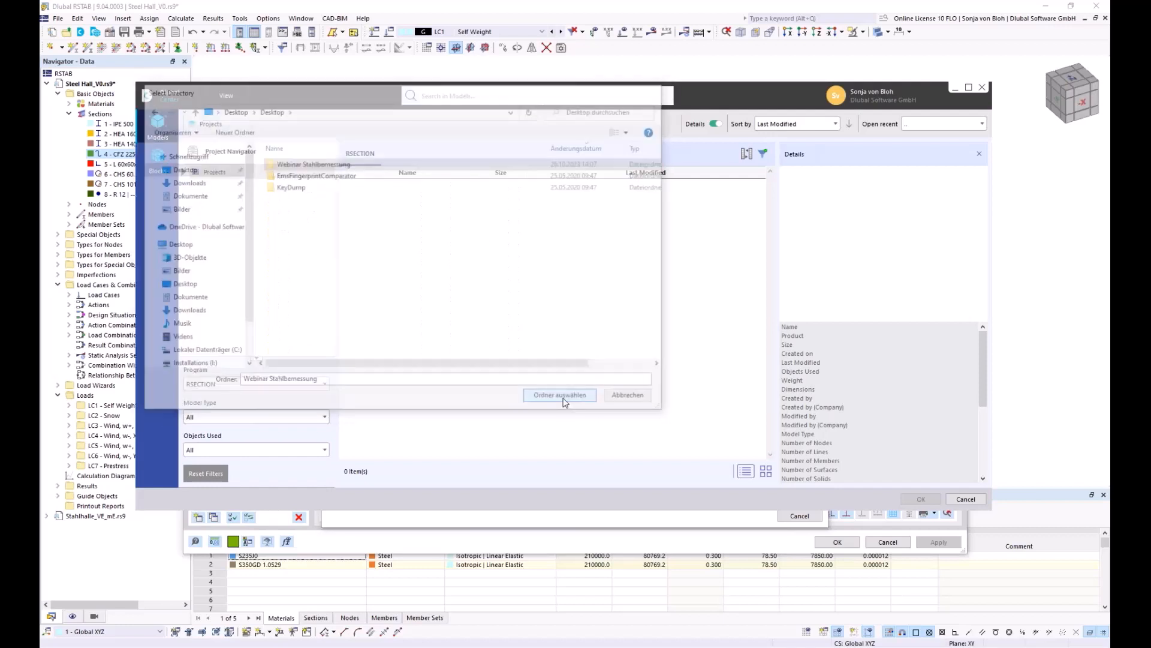
pyautogui.click(660, 388)
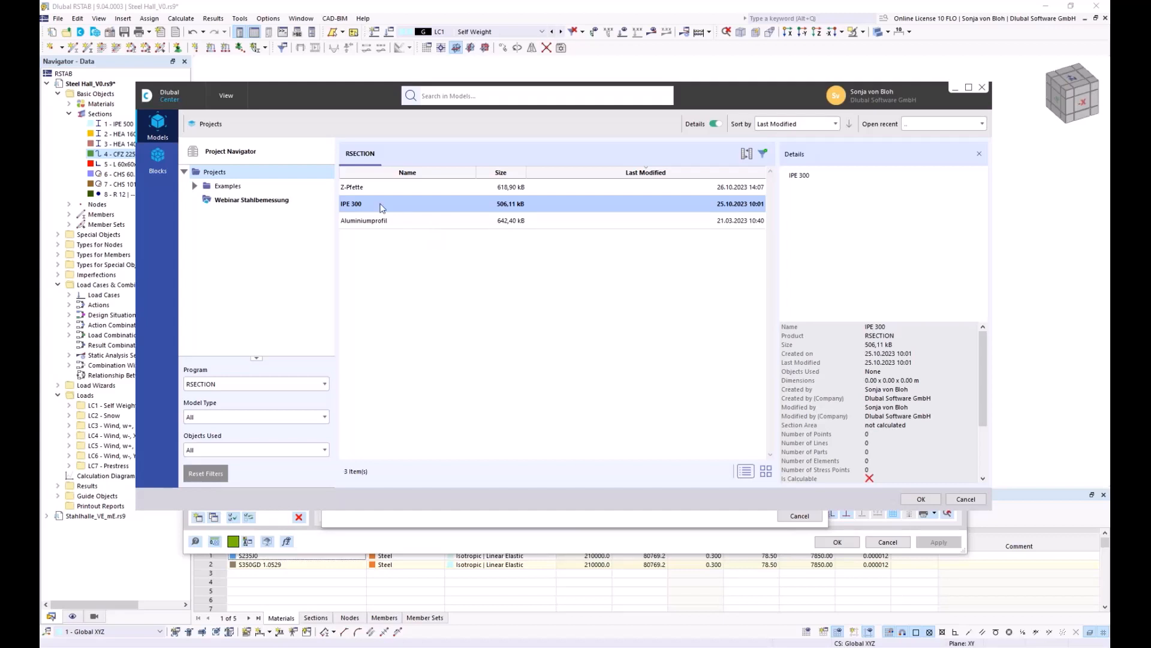
# Step: Select the Z-Pfette, IPE 300 and Aluminiumprofil models together in the RSECTION model list
pyautogui.click(392, 189)
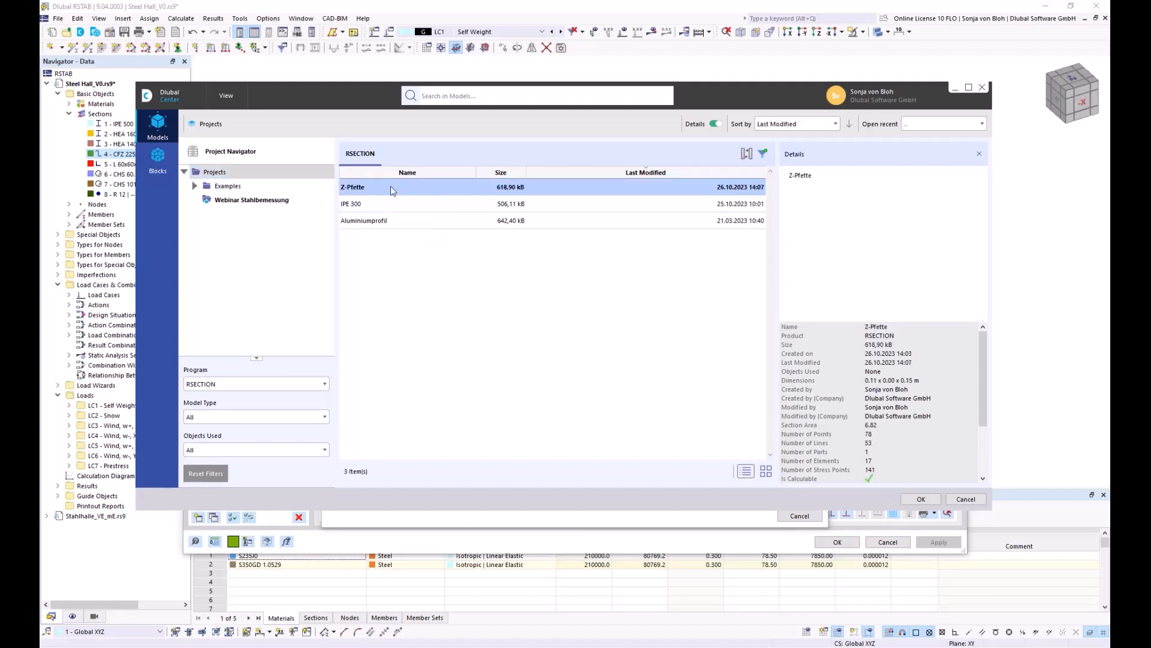
pyautogui.keyDown('shift'); pyautogui.click(395, 207); pyautogui.keyUp('shift')
pyautogui.keyDown('shift'); pyautogui.click(405, 220); pyautogui.keyUp('shift')
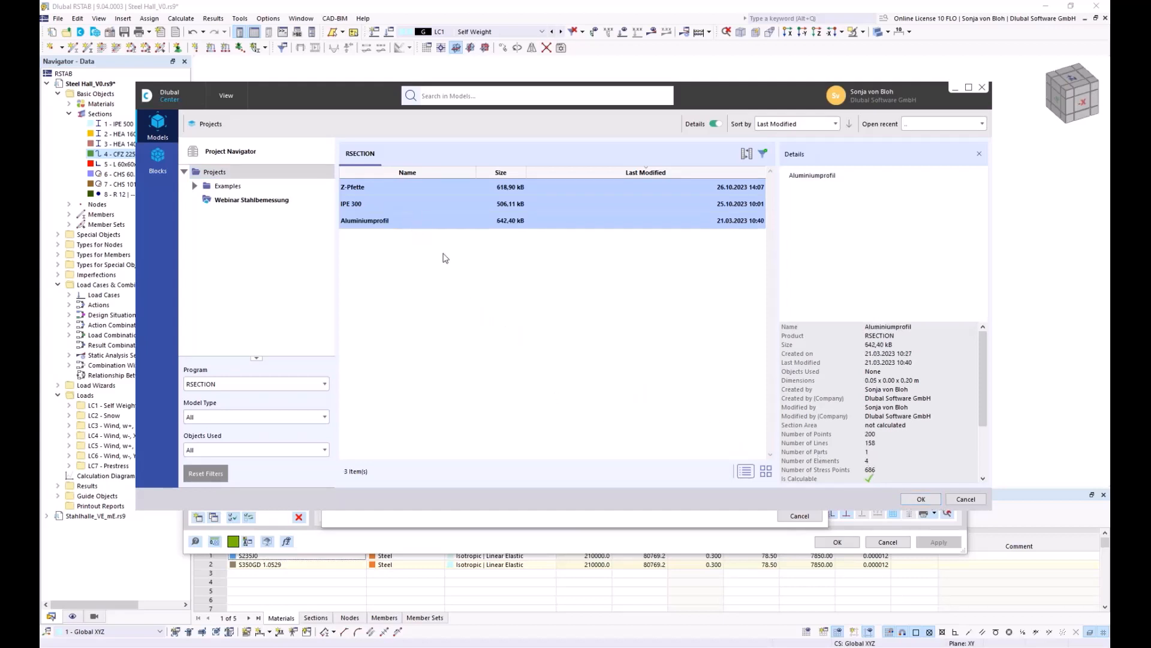
# Step: Import only the Z-Pfette model as the replacement for section 4 and confirm the section edit
pyautogui.click(373, 187)
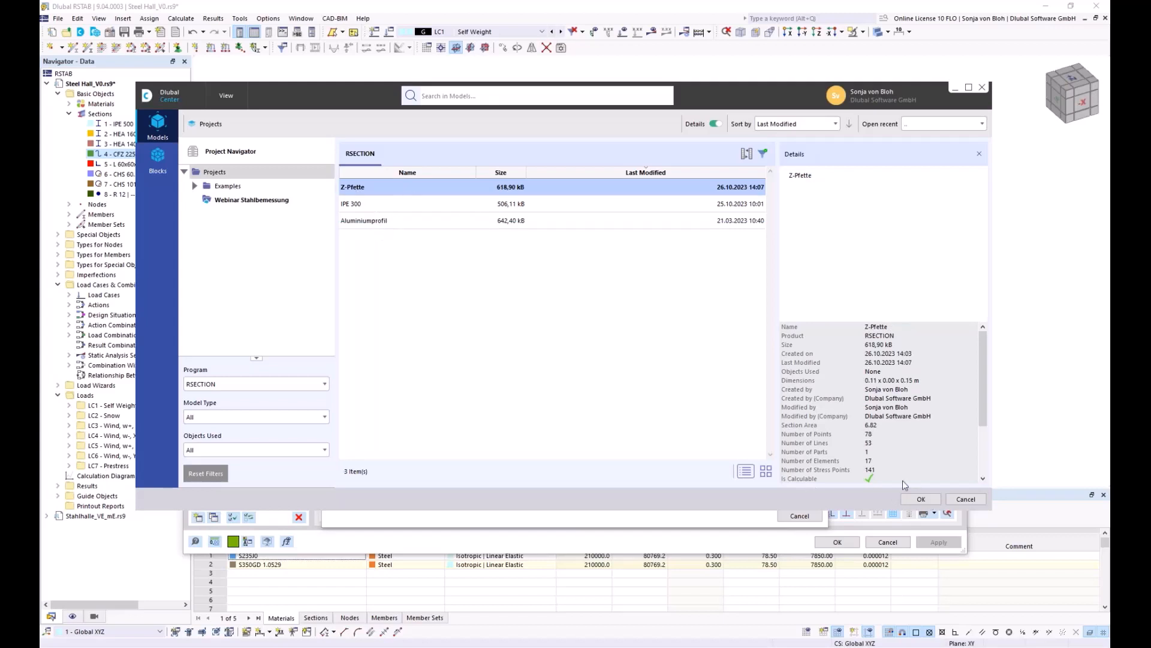
pyautogui.click(921, 499)
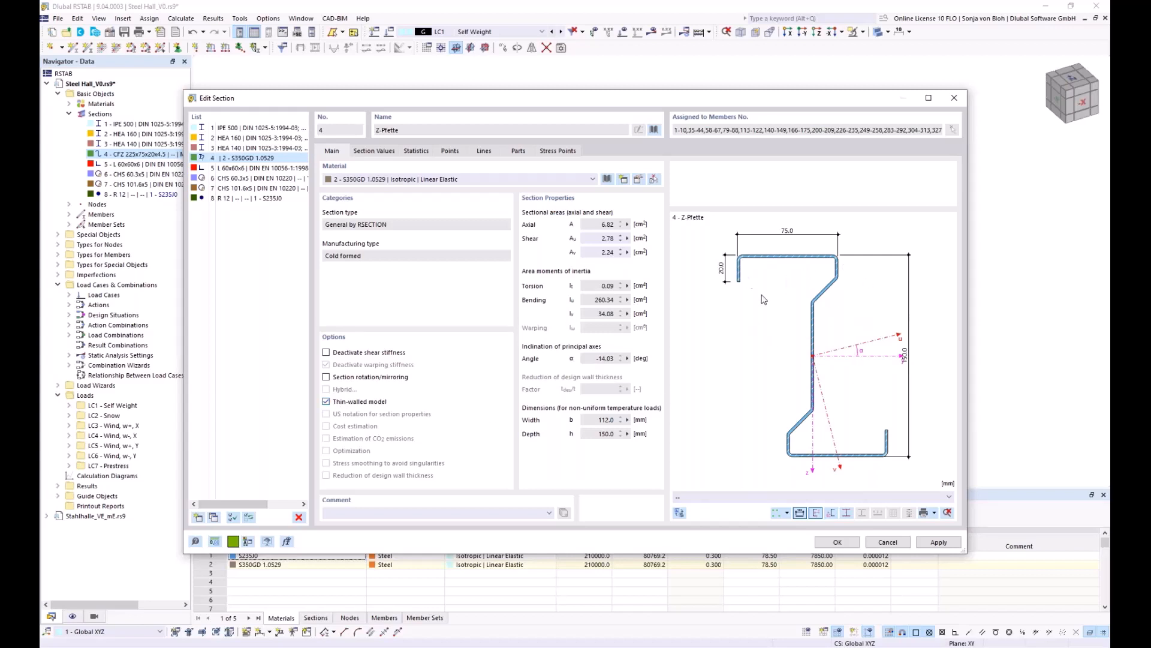
pyautogui.scroll(1, 750, 302)
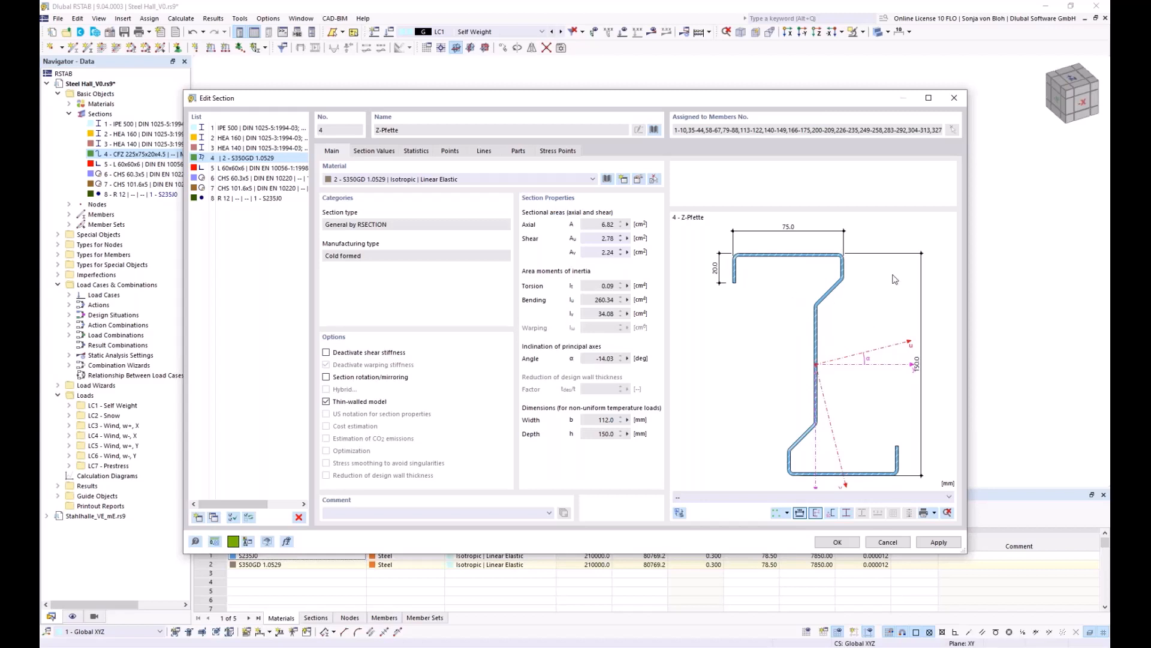
pyautogui.click(836, 542)
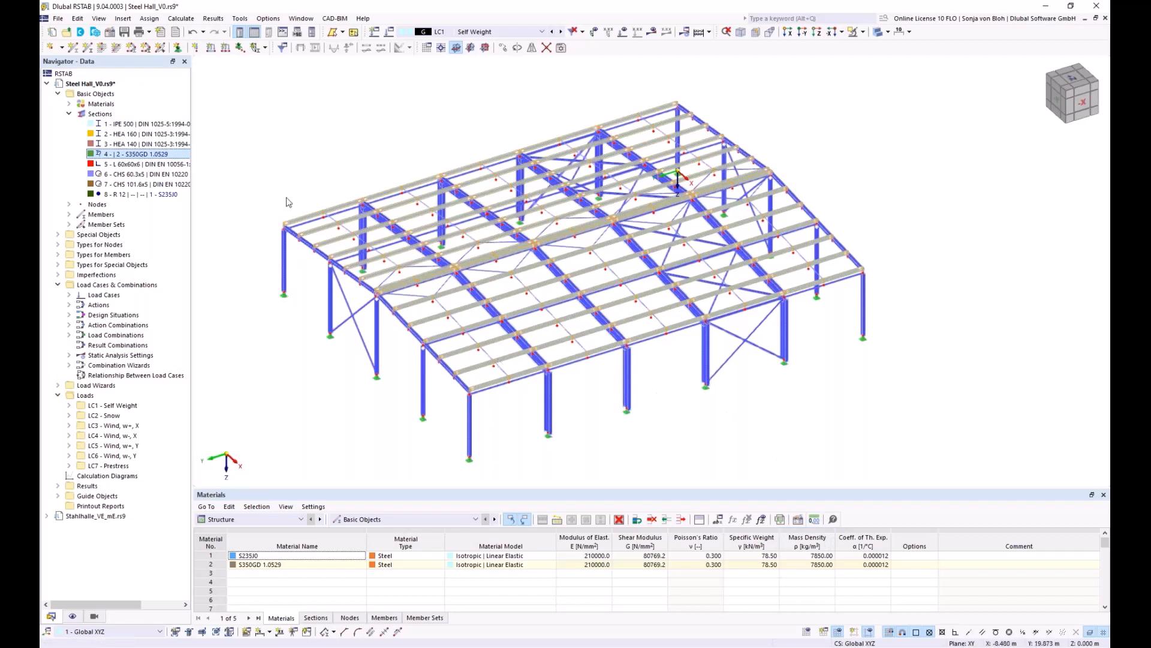
# Step: Activate the Torsional Warping (7 DOF) analysis add-on in the hall model's base data and confirm
pyautogui.rightClick(109, 96)
pyautogui.click(138, 104)
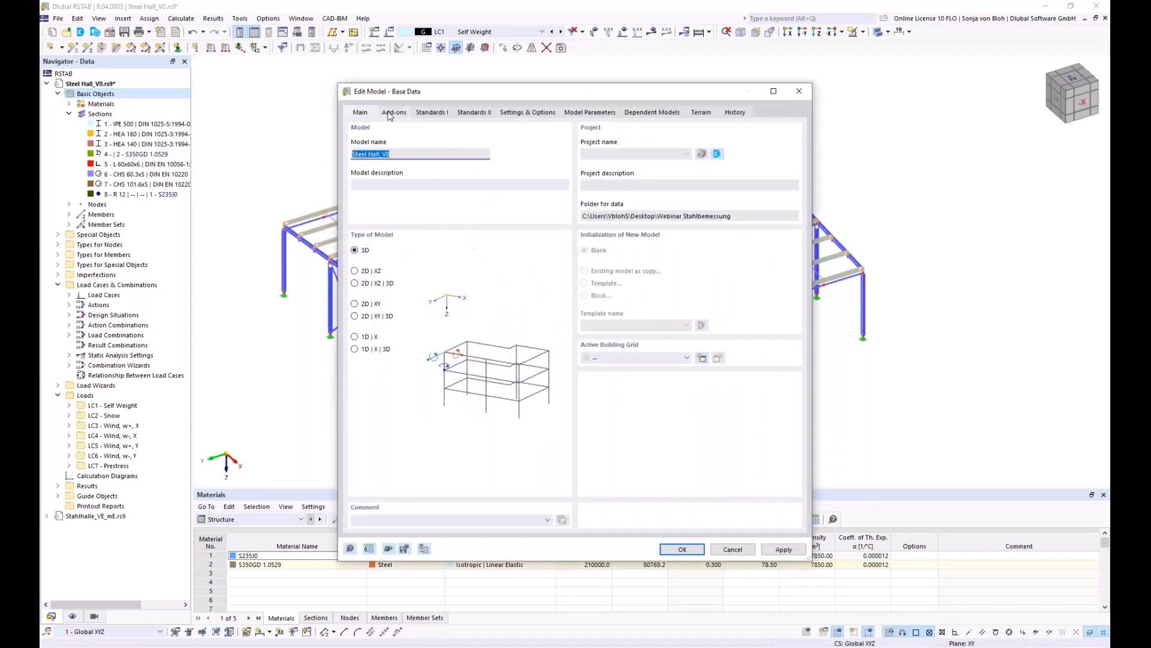
pyautogui.click(400, 114)
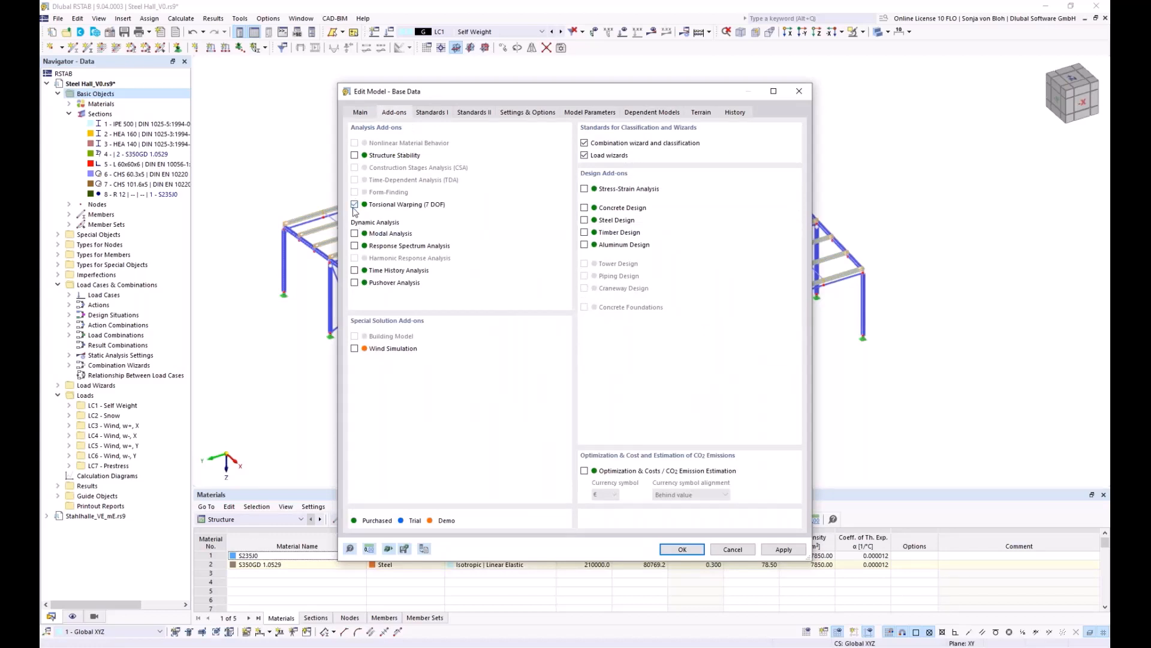
pyautogui.click(677, 551)
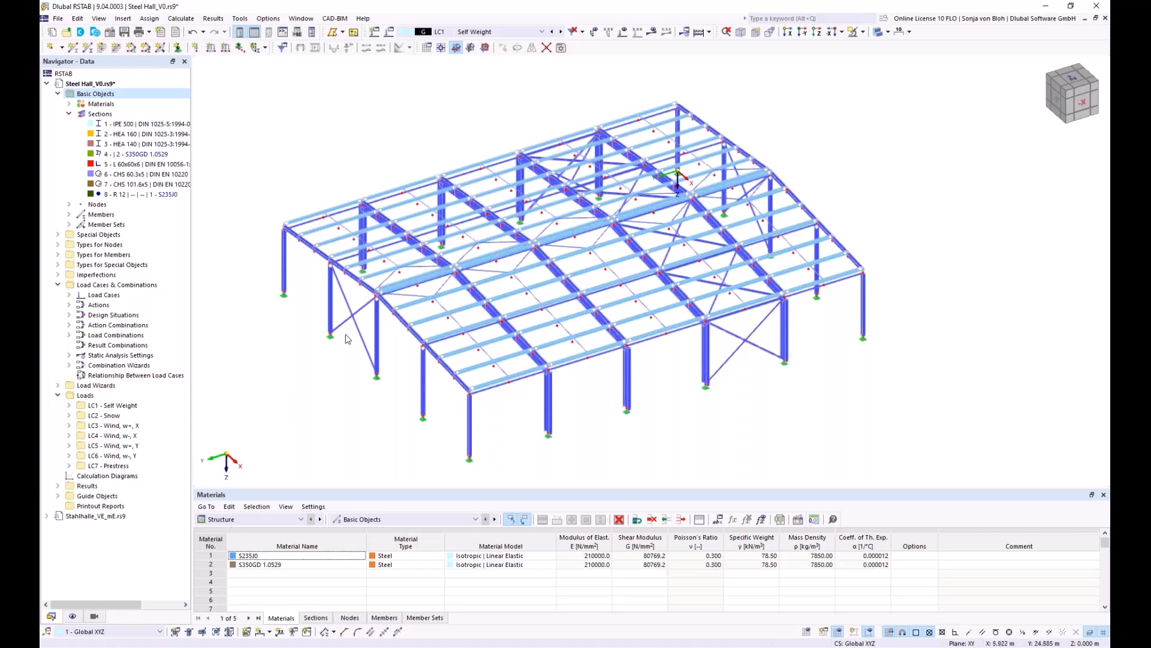
# Step: Switch the steel hall display to the wireframe model
pyautogui.keyDown('ctrl'); pyautogui.moveTo(393, 319); pyautogui.dragTo(393, 276, button='middle'); pyautogui.keyUp('ctrl')
pyautogui.scroll(3, 376, 262)
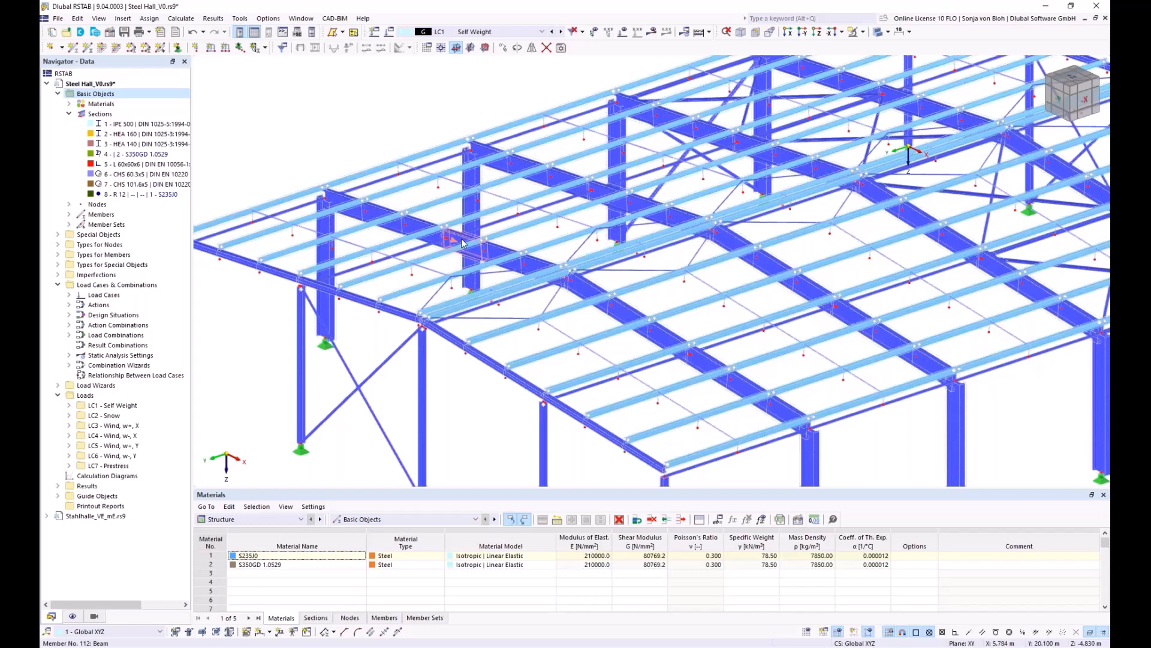
pyautogui.scroll(-5, 461, 242)
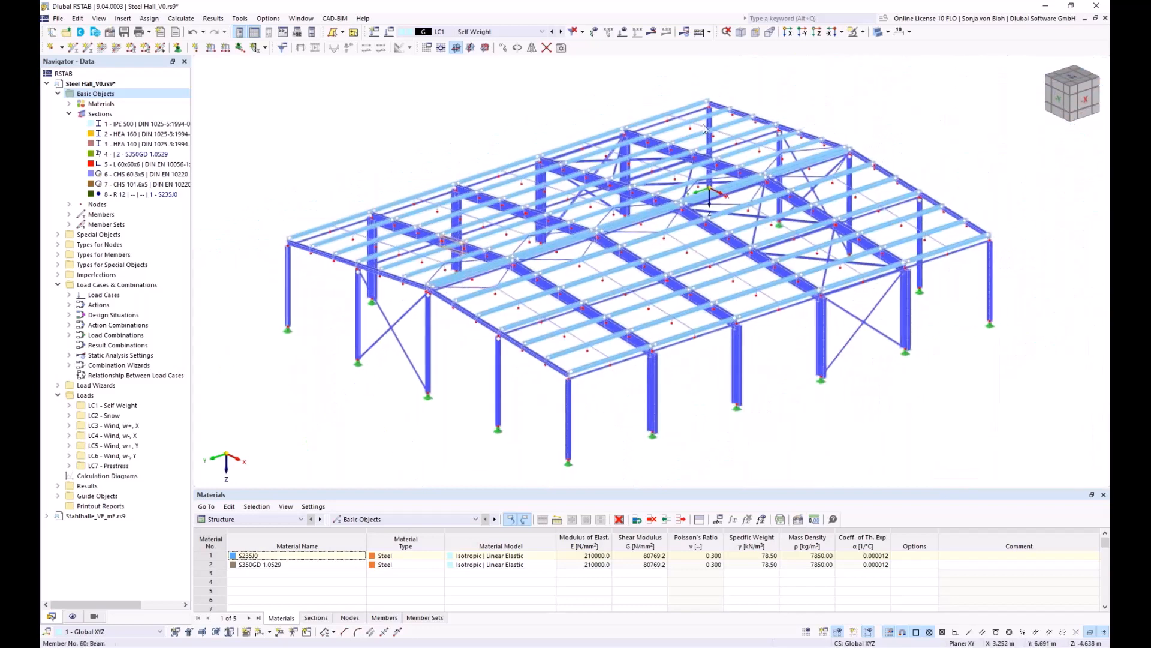
pyautogui.click(862, 32)
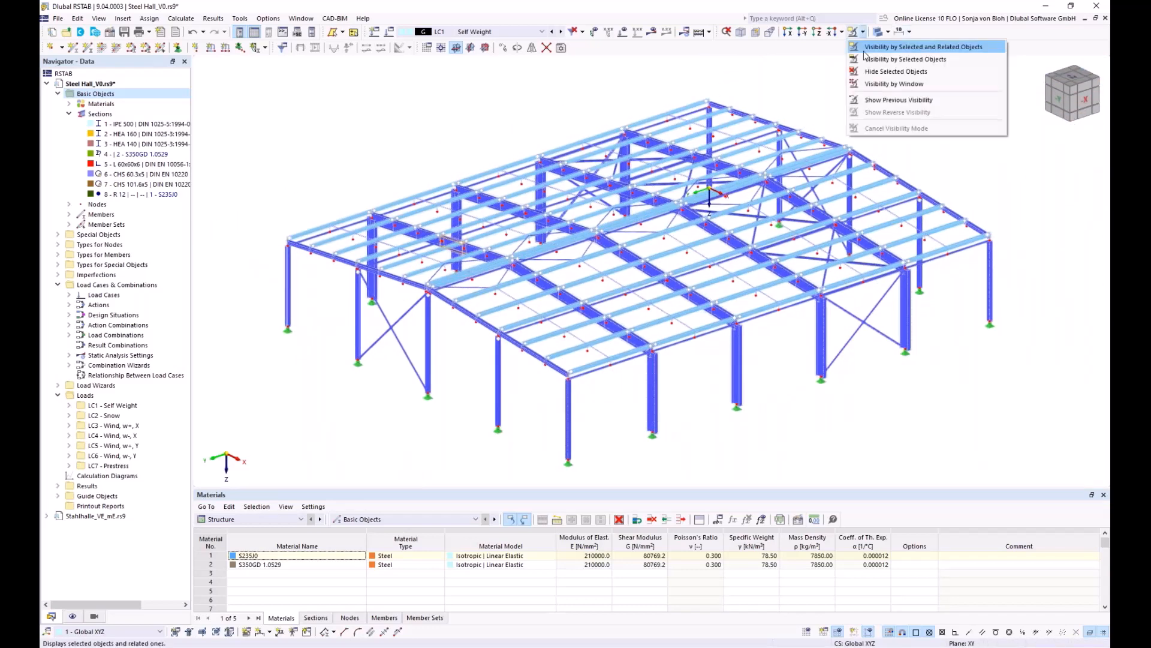
pyautogui.click(887, 32)
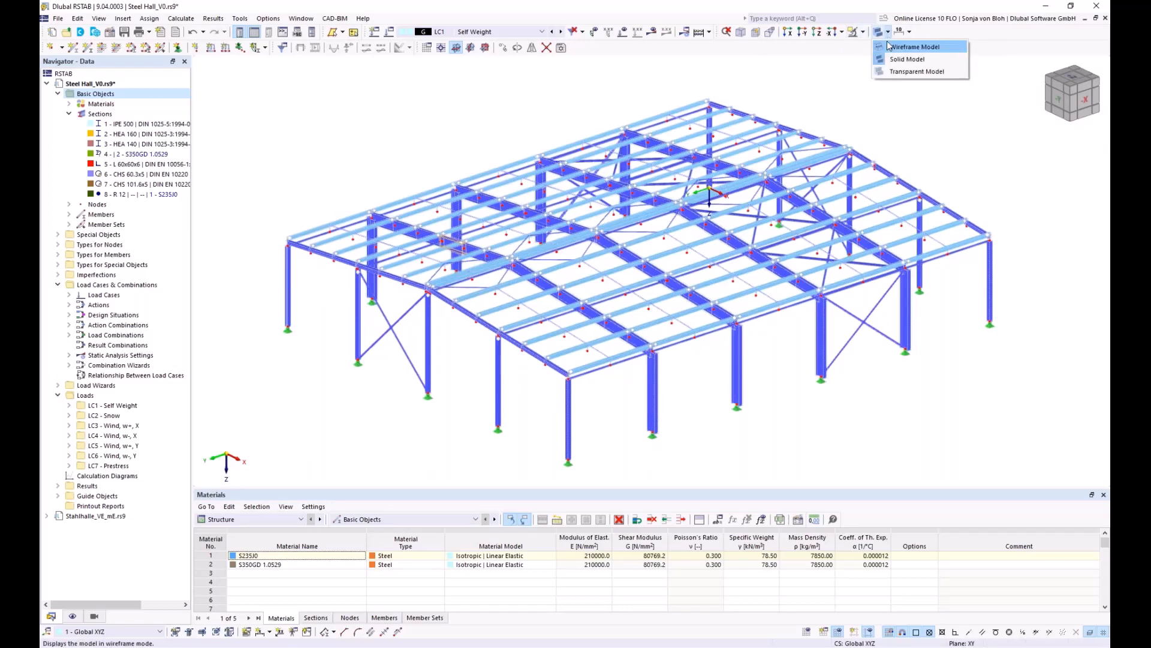
pyautogui.click(899, 47)
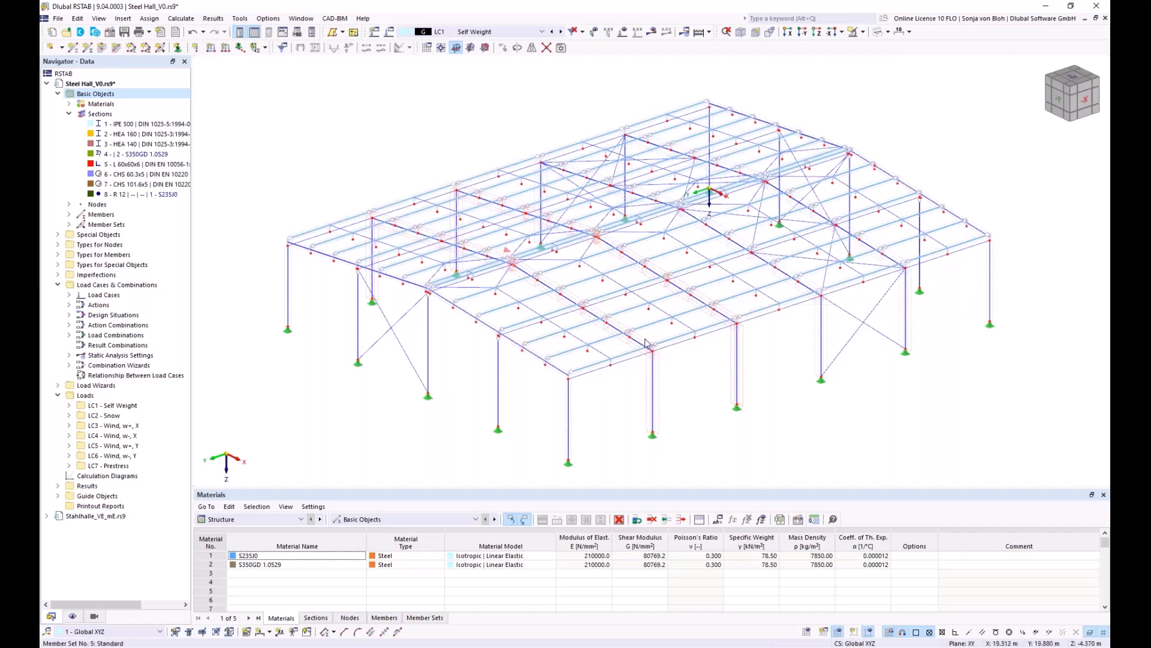
# Step: Examine the properties of a frame's continuous member set, close it without changes and inspect the purlins along the eaves
pyautogui.doubleClick(381, 302)
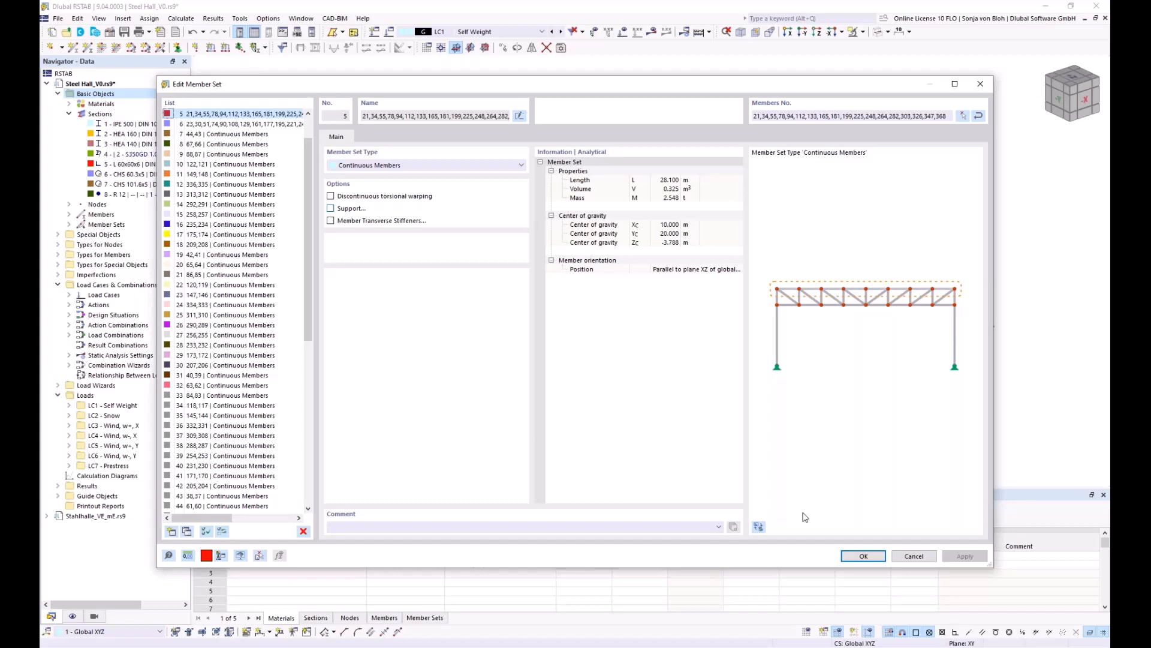
pyautogui.click(906, 556)
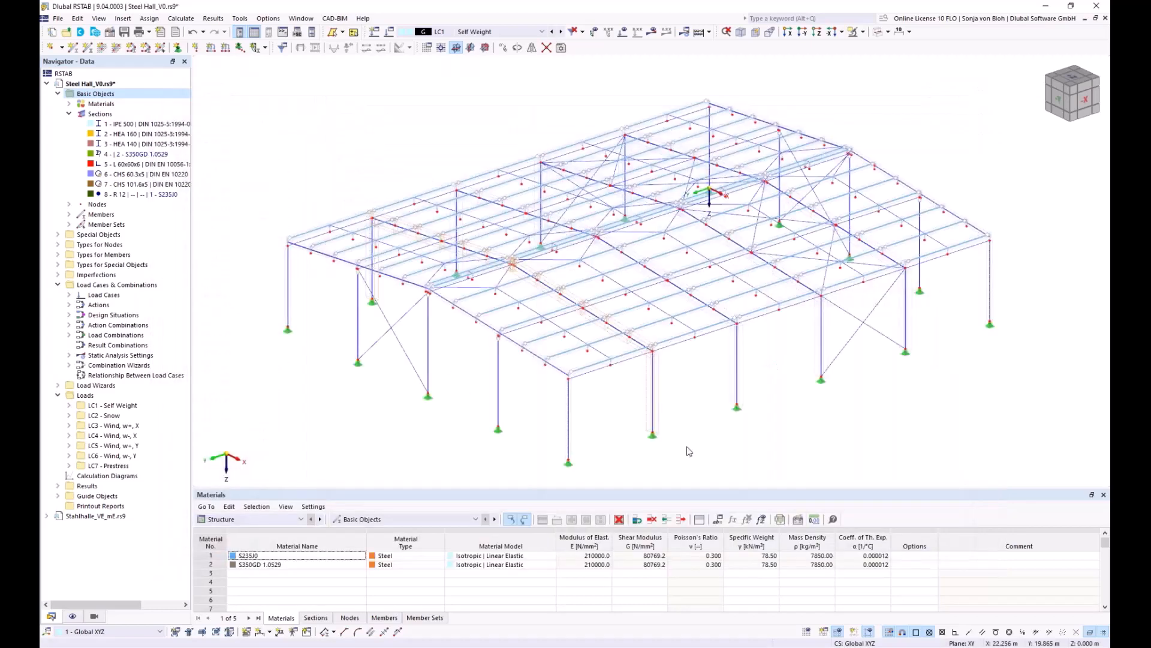
pyautogui.scroll(5, 599, 378)
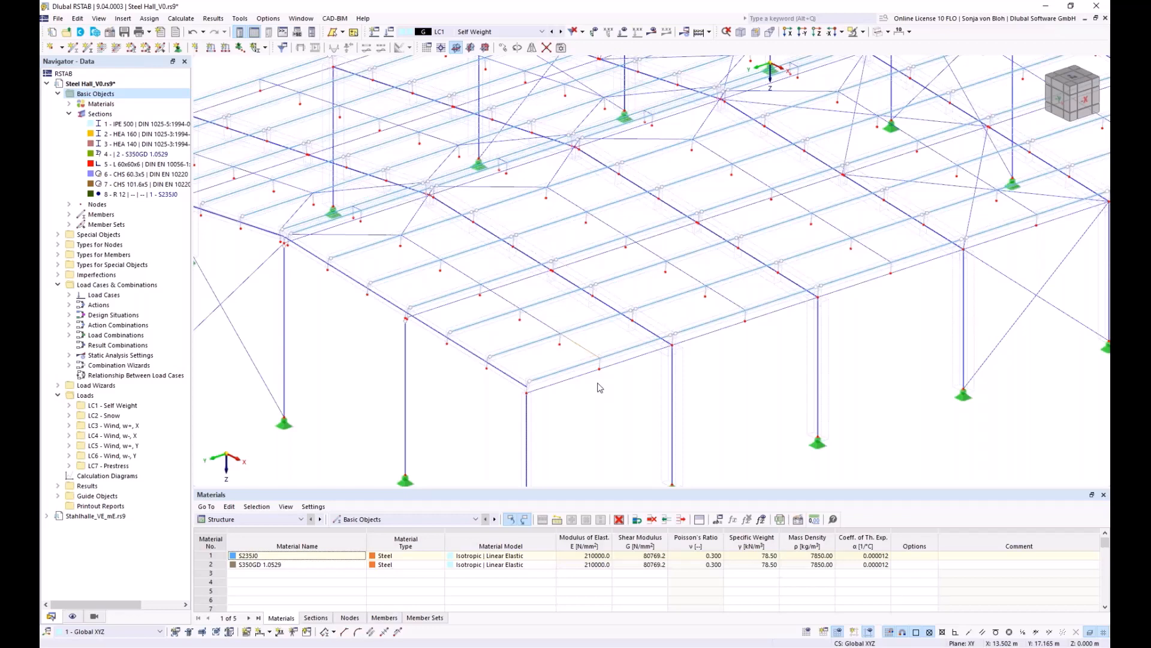
pyautogui.scroll(2, 608, 369)
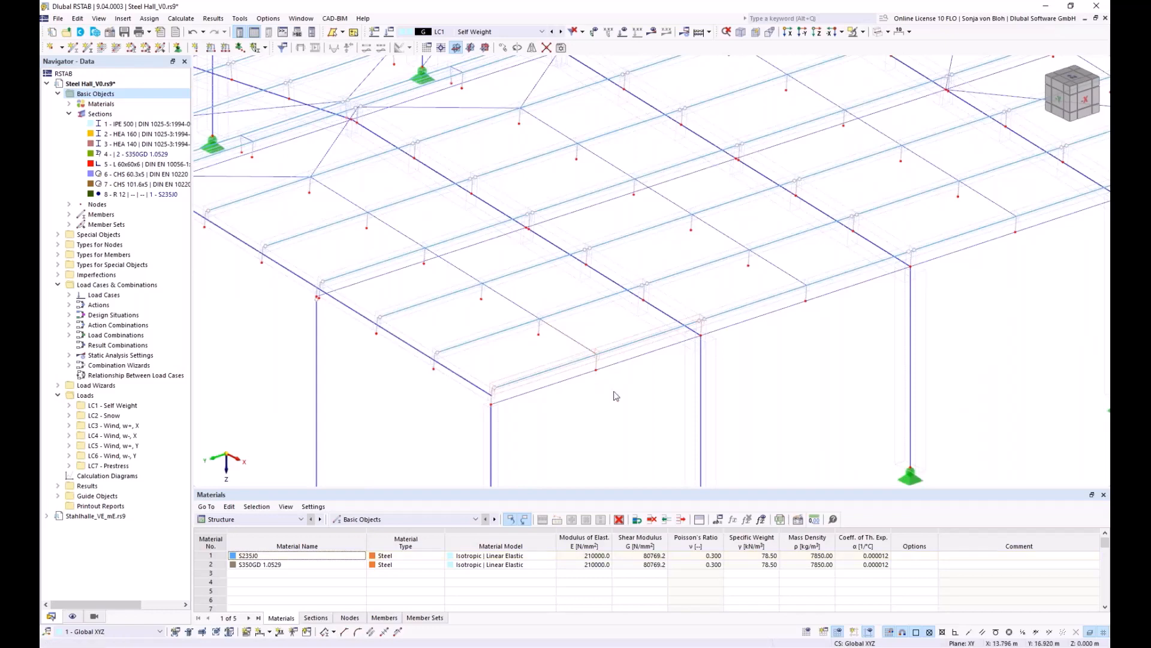
pyautogui.scroll(-6, 616, 395)
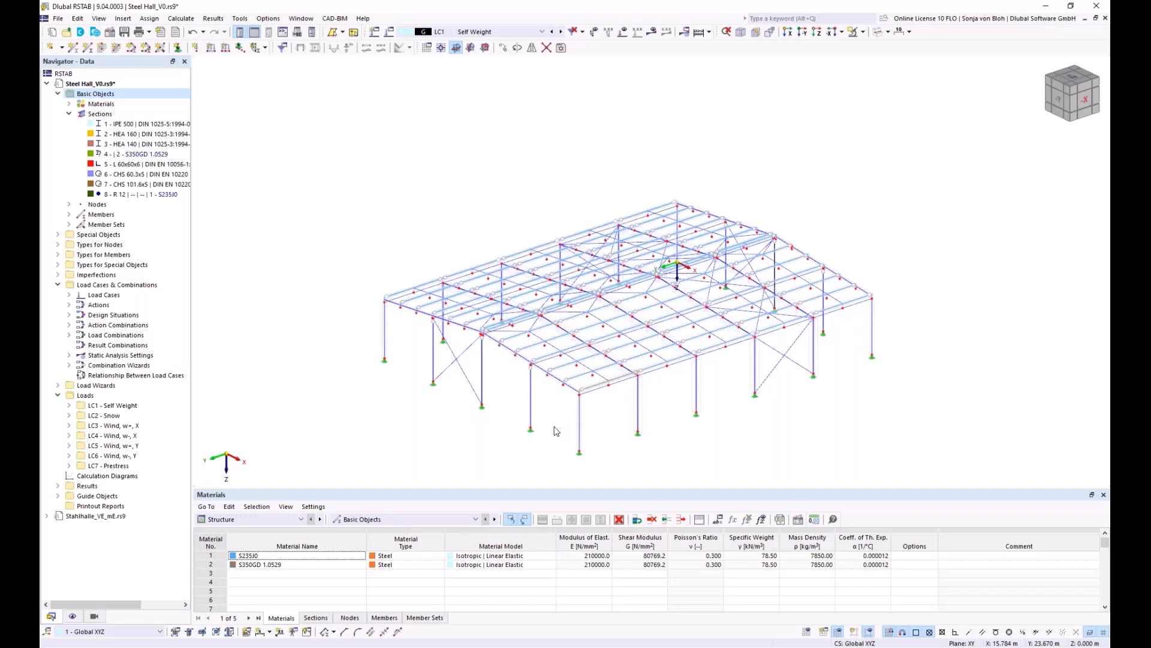
pyautogui.scroll(5, 556, 431)
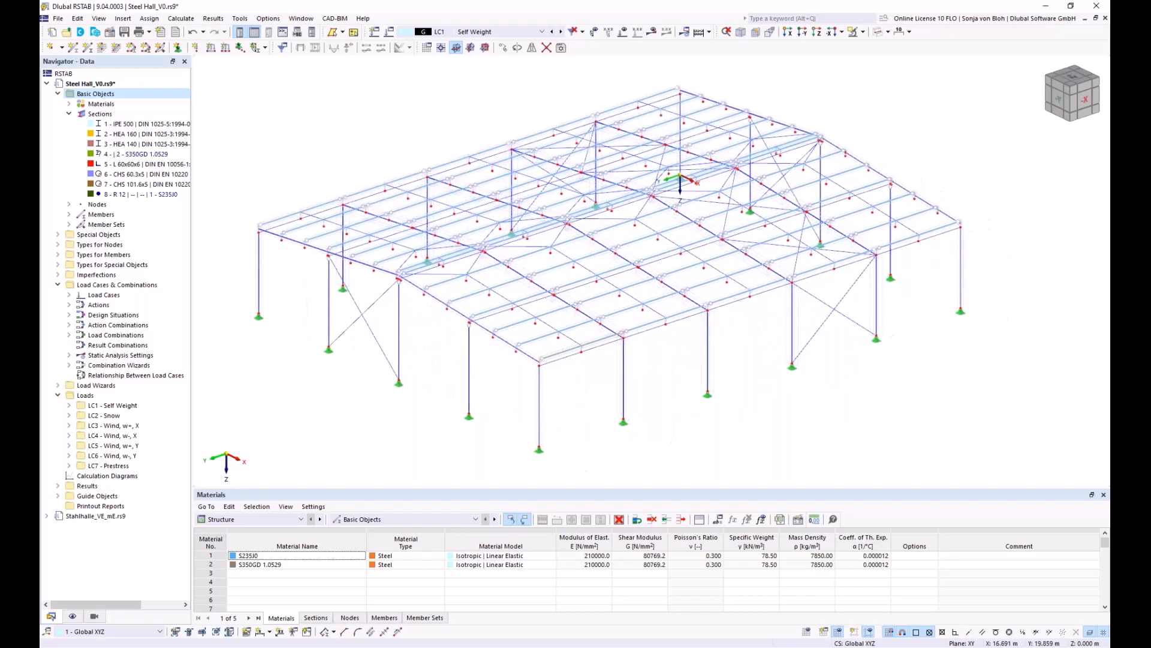
# Step: Review the eccentricity definition and available eccentricity types of the R 12 tension member between the purlins, leaving everything unchanged
pyautogui.doubleClick(569, 343)
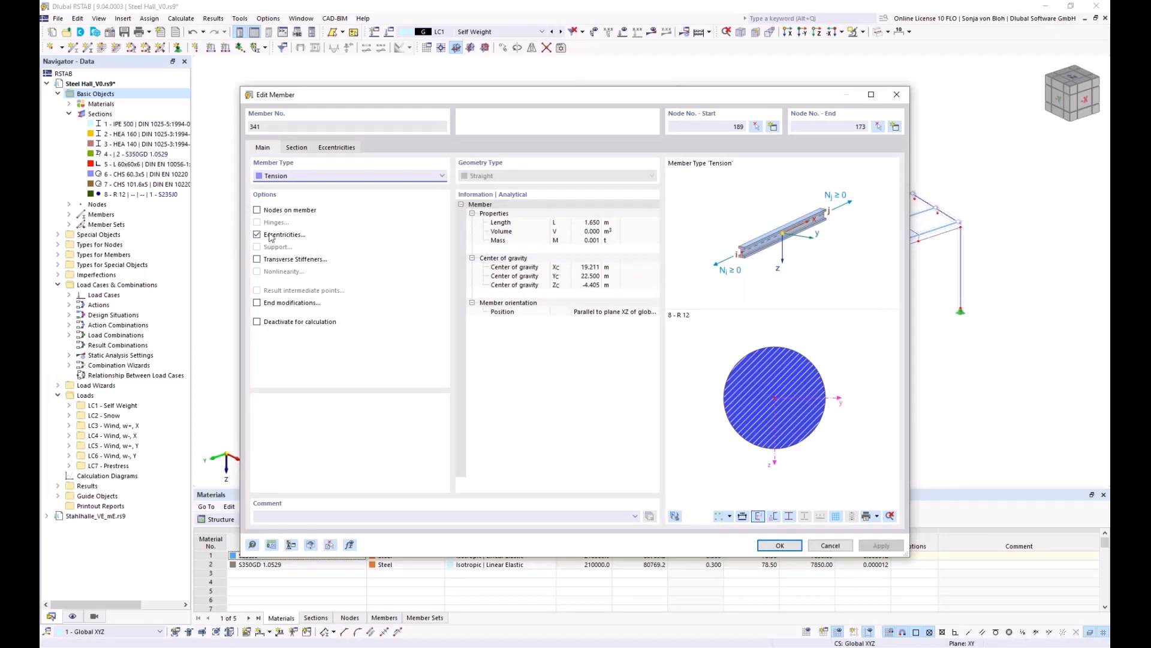
pyautogui.click(333, 148)
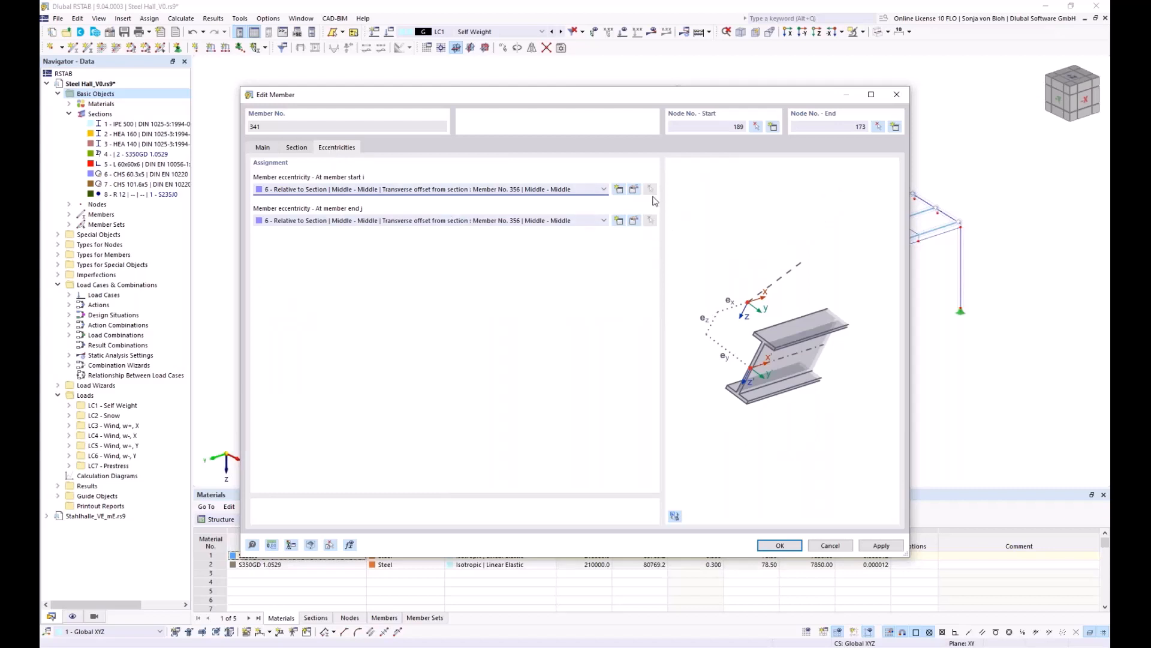
pyautogui.click(634, 190)
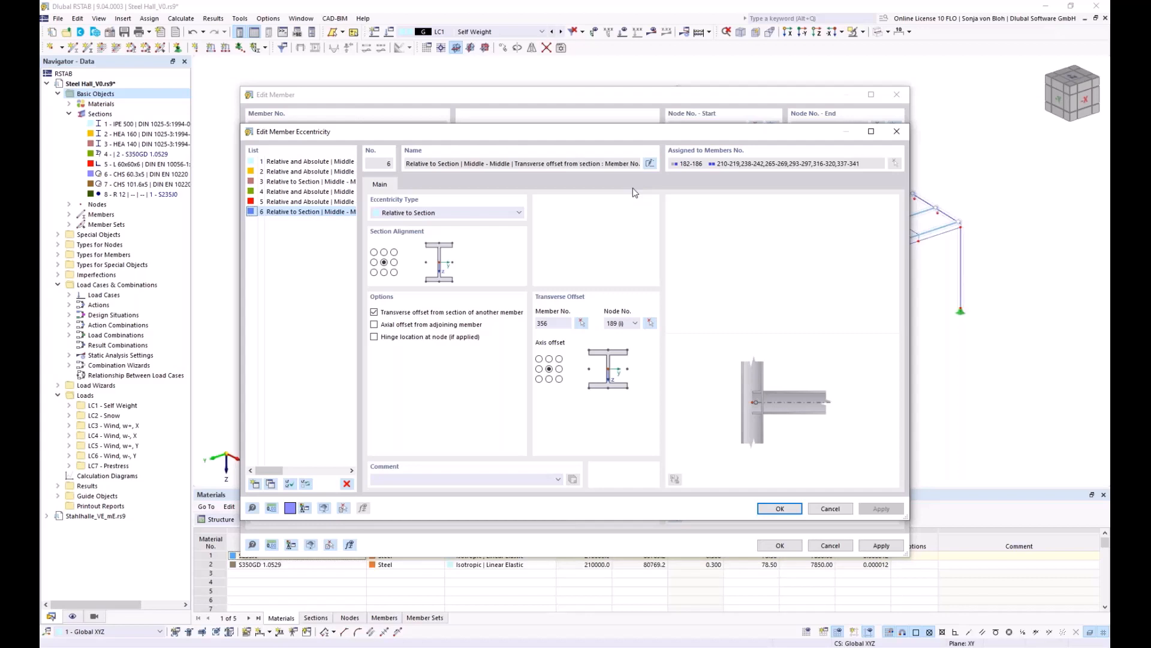
pyautogui.click(520, 213)
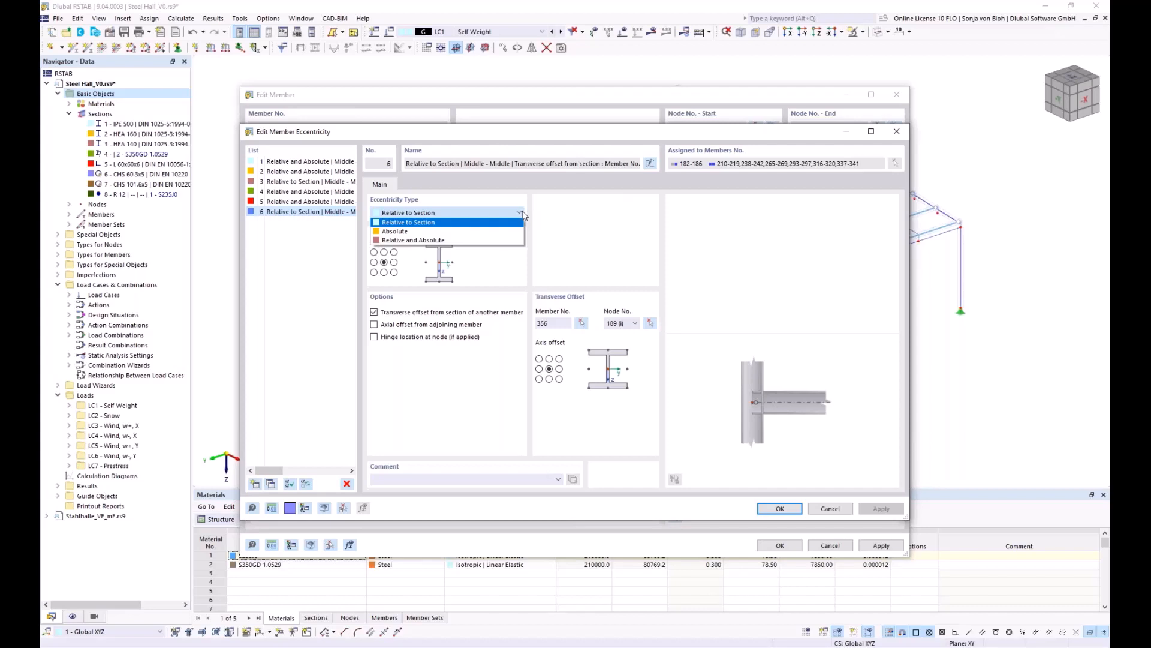
pyautogui.click(523, 215)
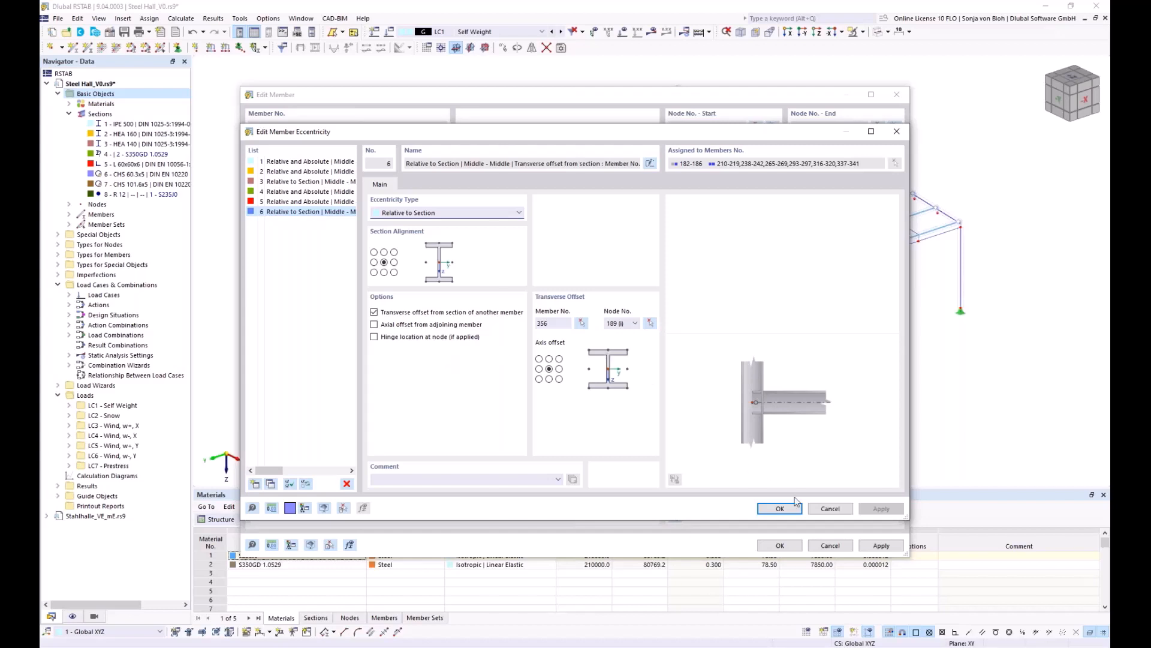
pyautogui.click(831, 507)
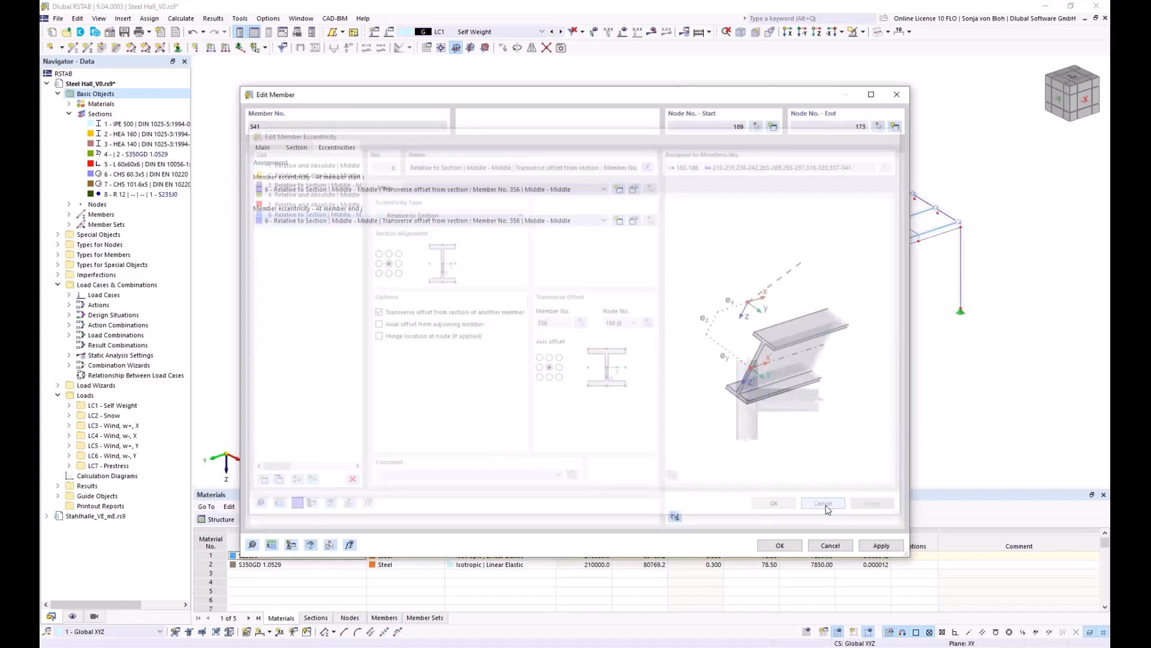
pyautogui.click(831, 546)
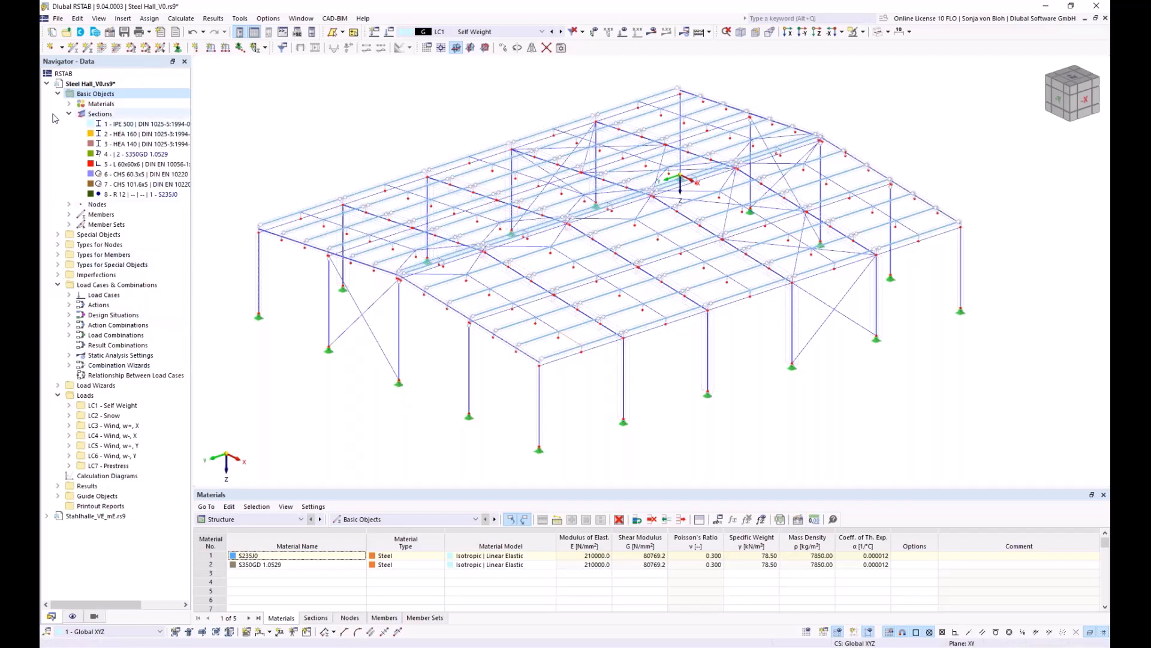
# Step: Create a new member shear panel with the definition type Trapezoidal sheeting
pyautogui.click(58, 255)
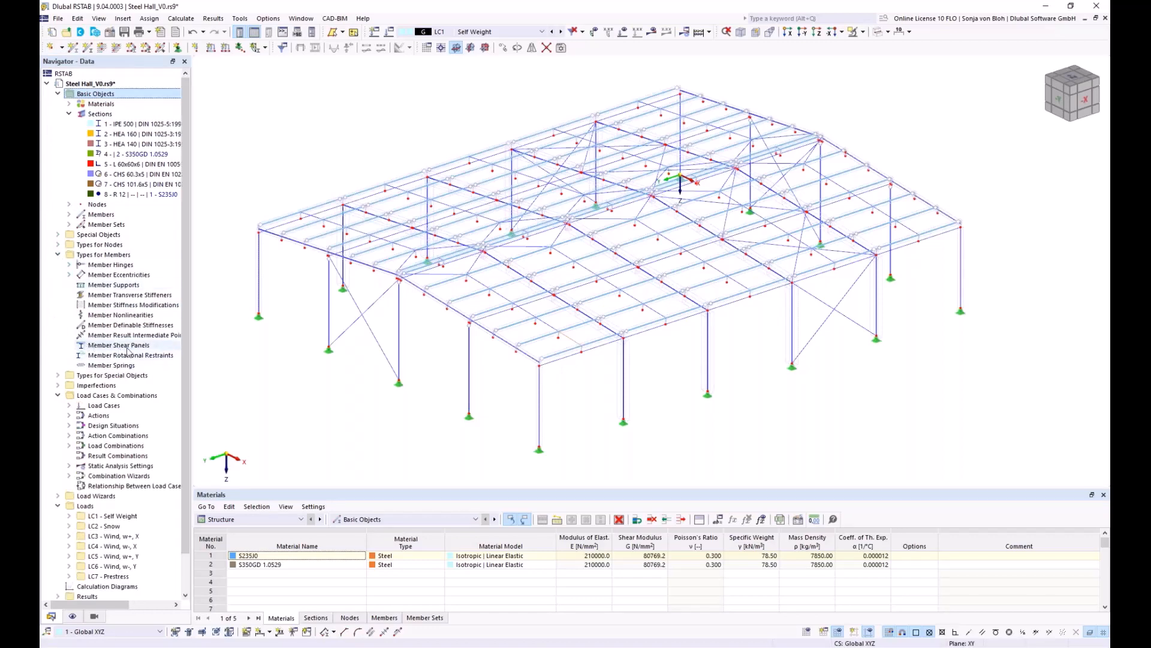
pyautogui.rightClick(105, 349)
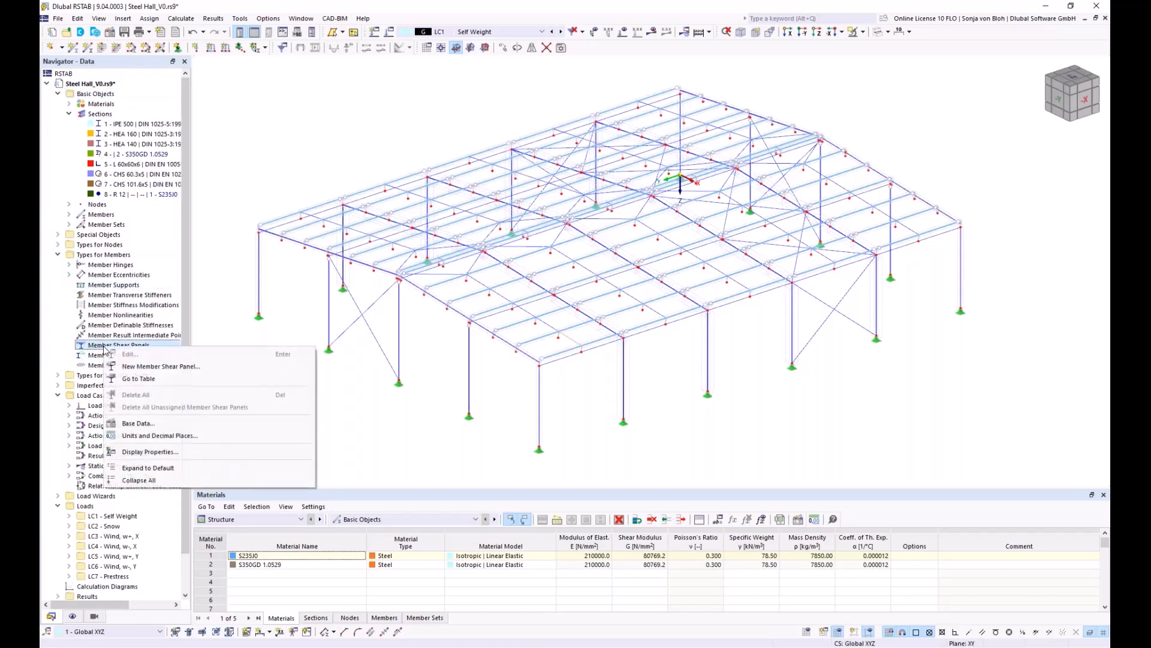
pyautogui.click(132, 367)
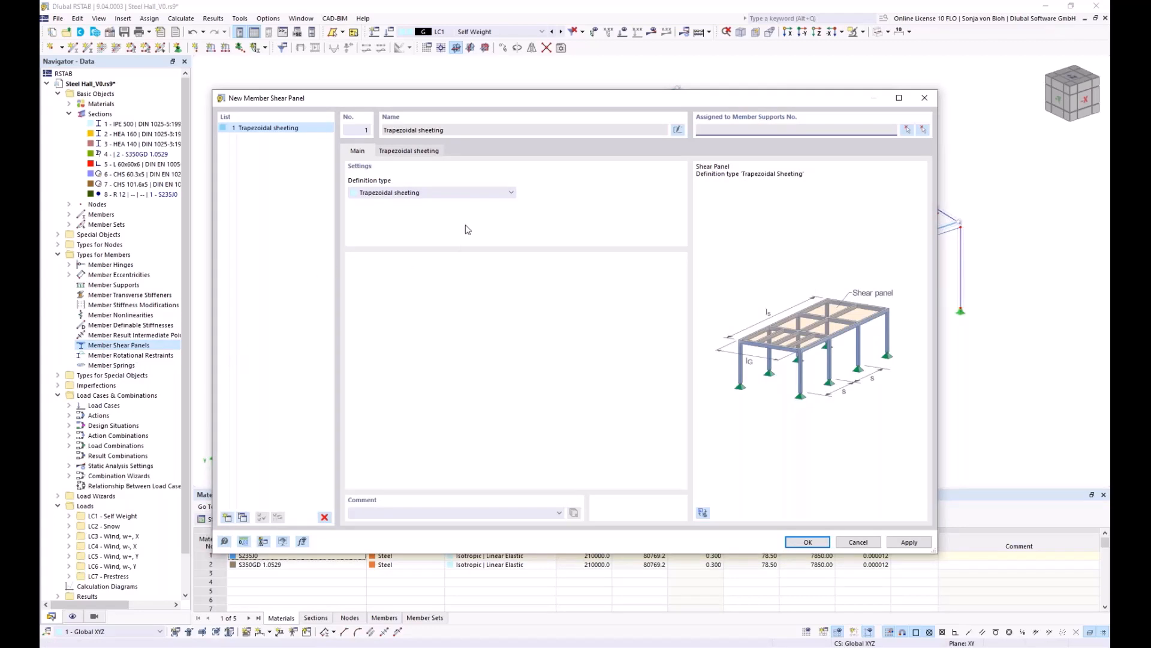
pyautogui.click(511, 194)
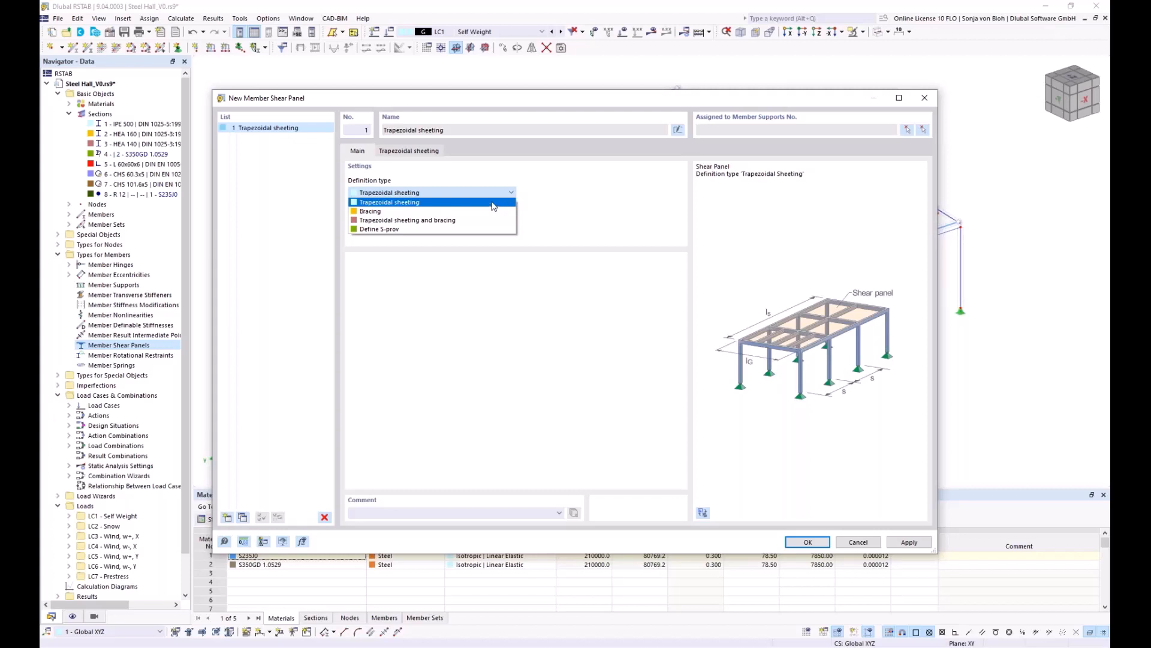
pyautogui.click(493, 206)
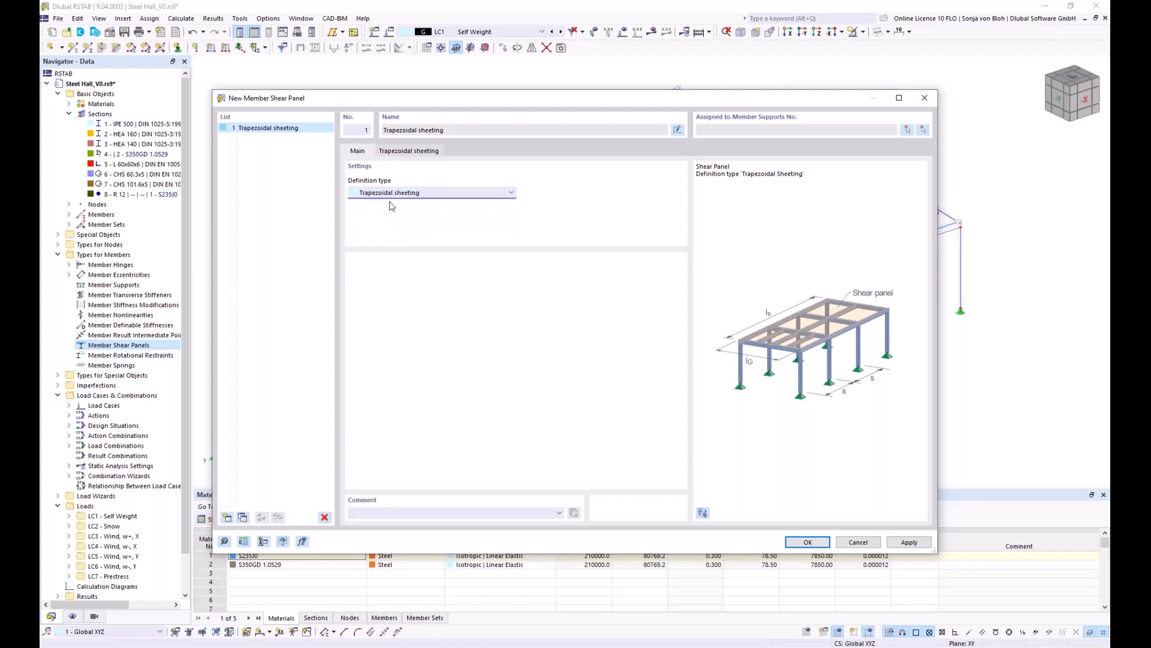
# Step: Assign the Hoesch (+) T50.1 - 0.75 sheeting from the section library to the shear panel, with fastening at Every Rib
pyautogui.click(420, 152)
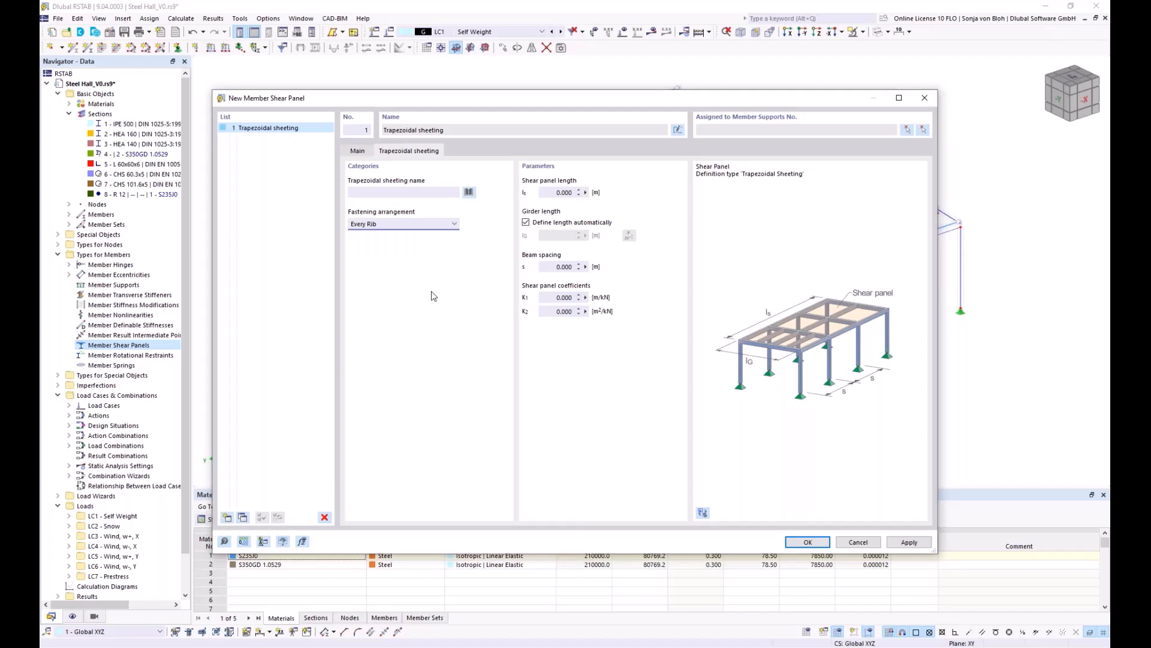
pyautogui.click(469, 192)
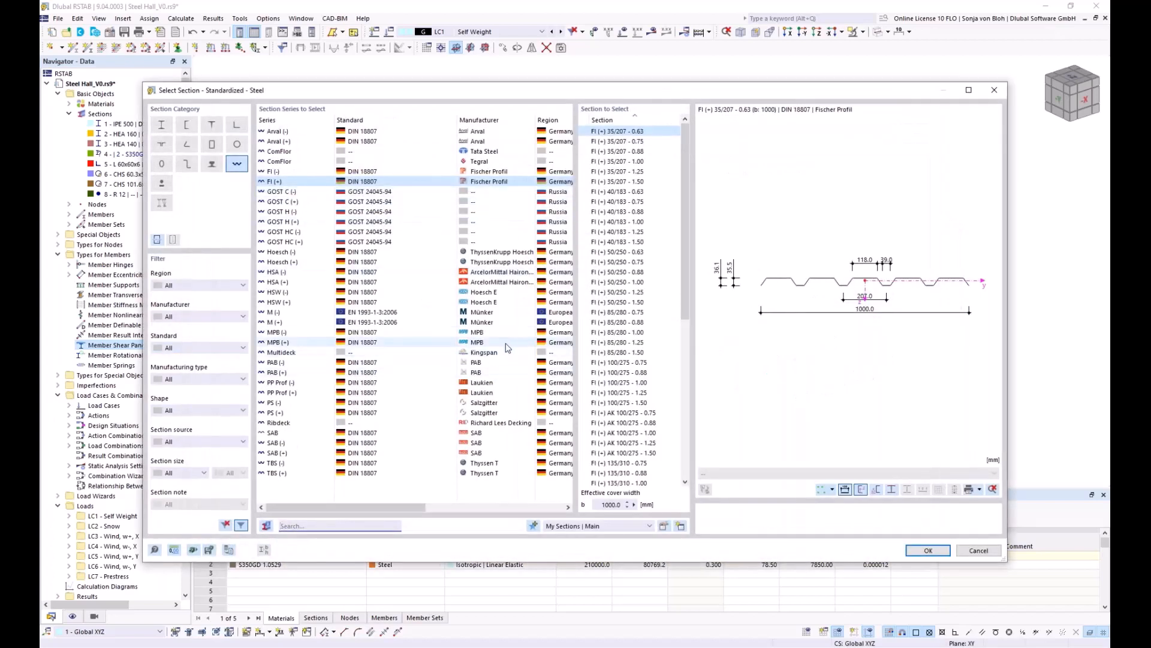
pyautogui.click(331, 263)
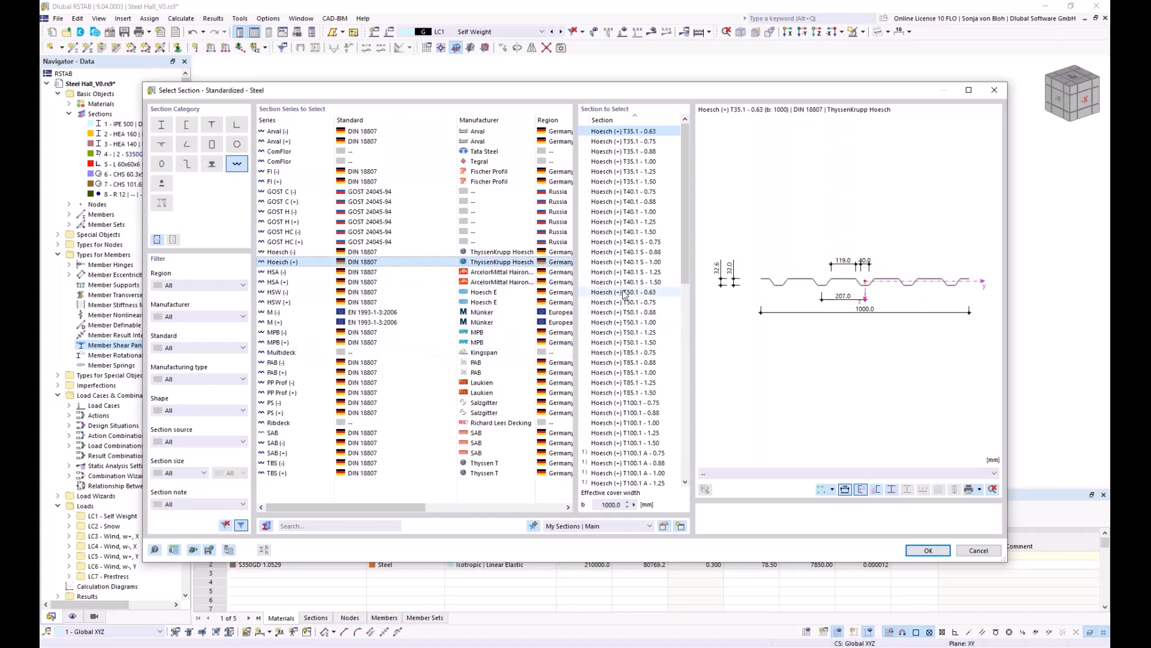
pyautogui.click(626, 292)
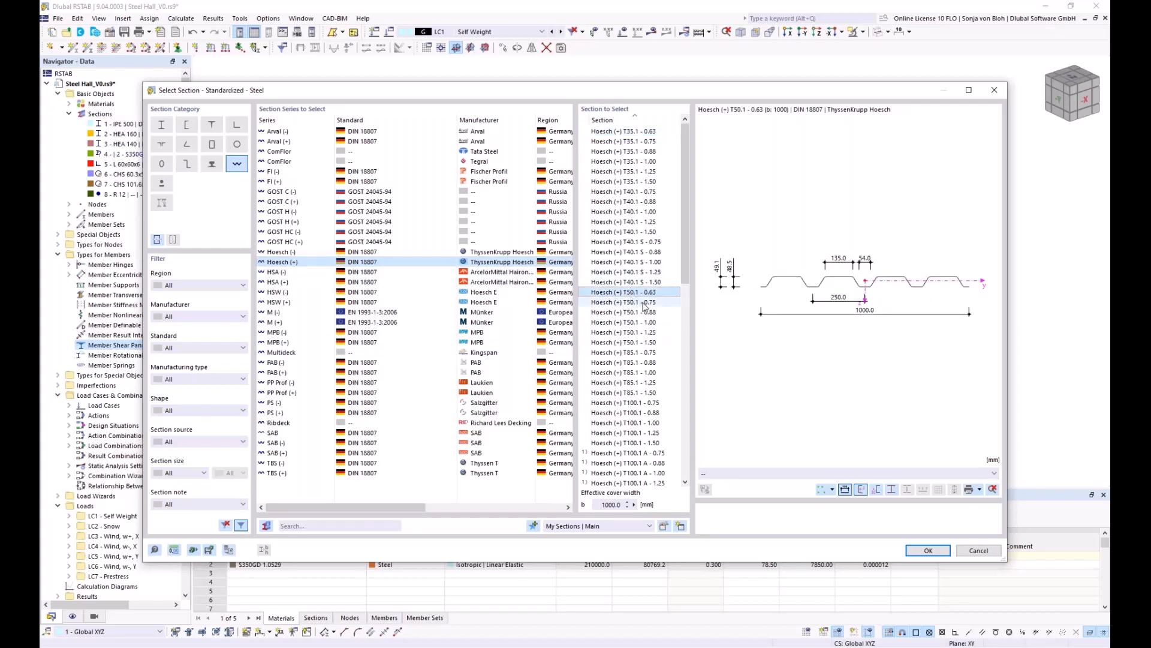
pyautogui.click(643, 303)
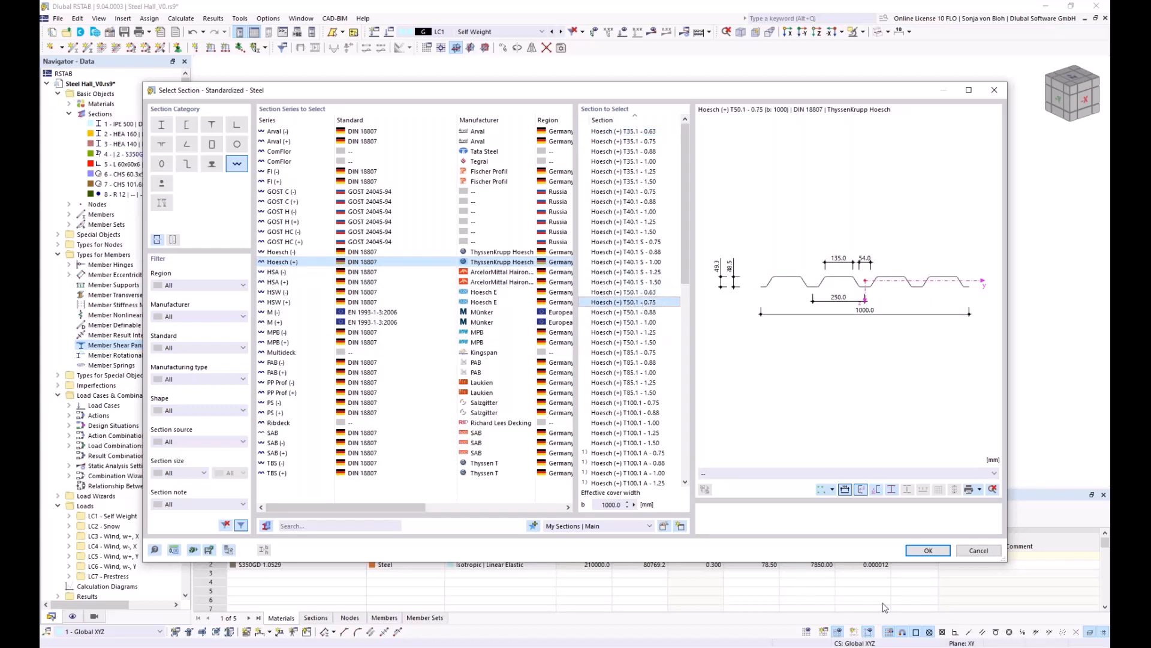
pyautogui.click(915, 551)
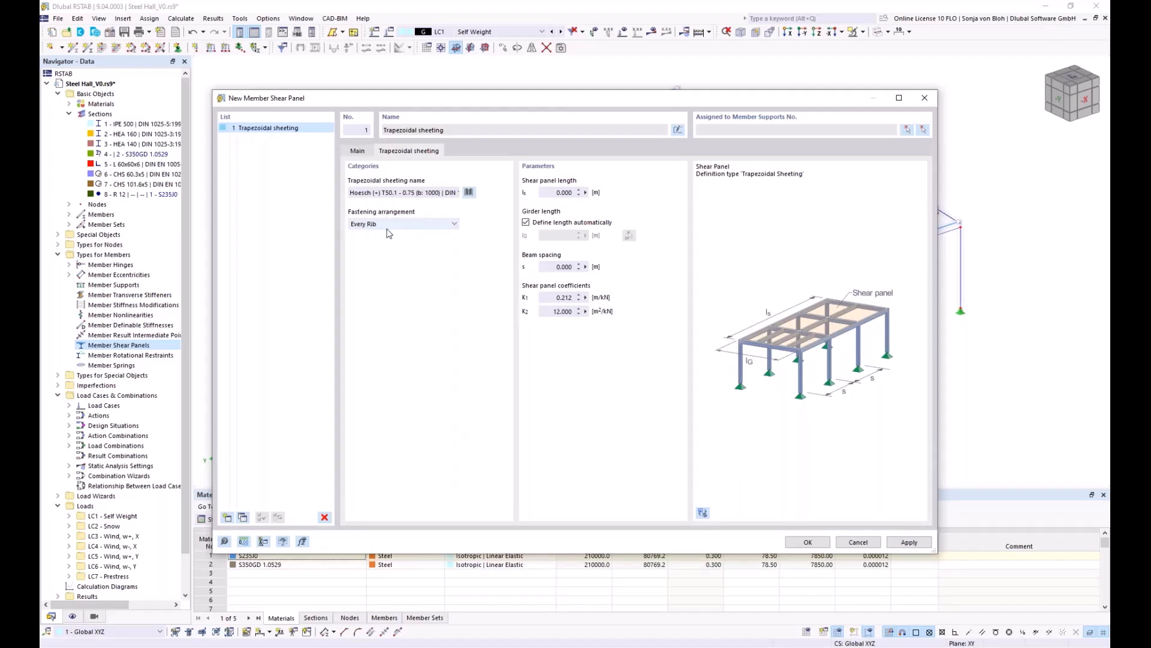
pyautogui.click(452, 227)
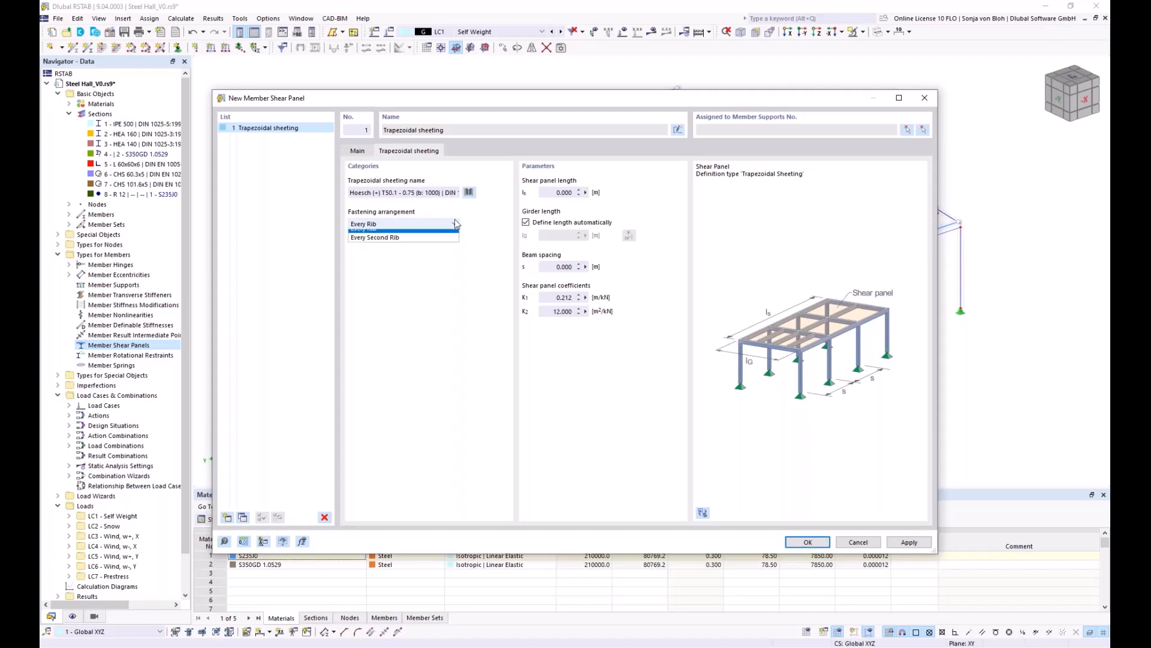
pyautogui.click(447, 232)
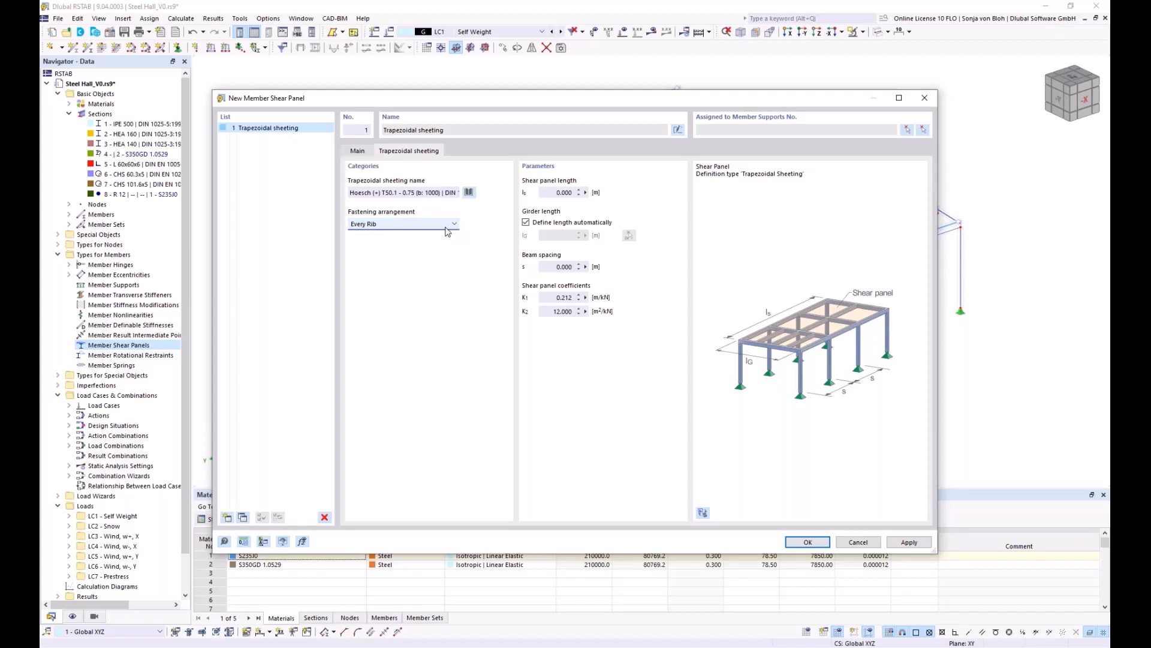
# Step: Set the shear panel length to 10.050 m by measuring the gable frame's roof slope between ridge and eave
pyautogui.click(586, 193)
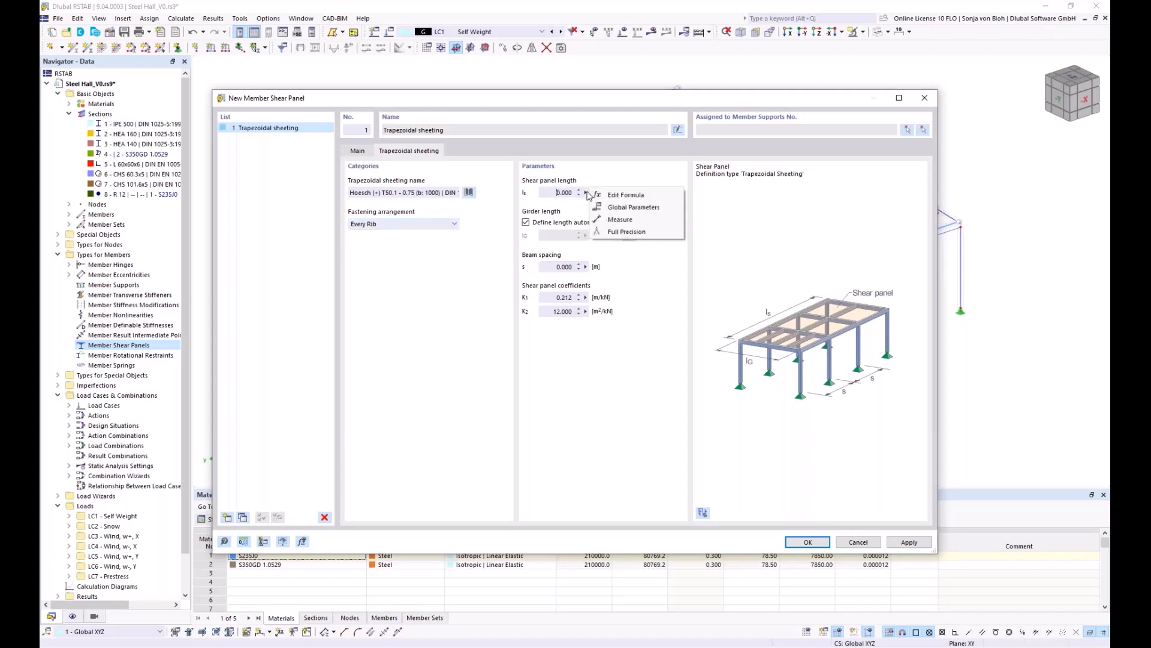
pyautogui.click(619, 219)
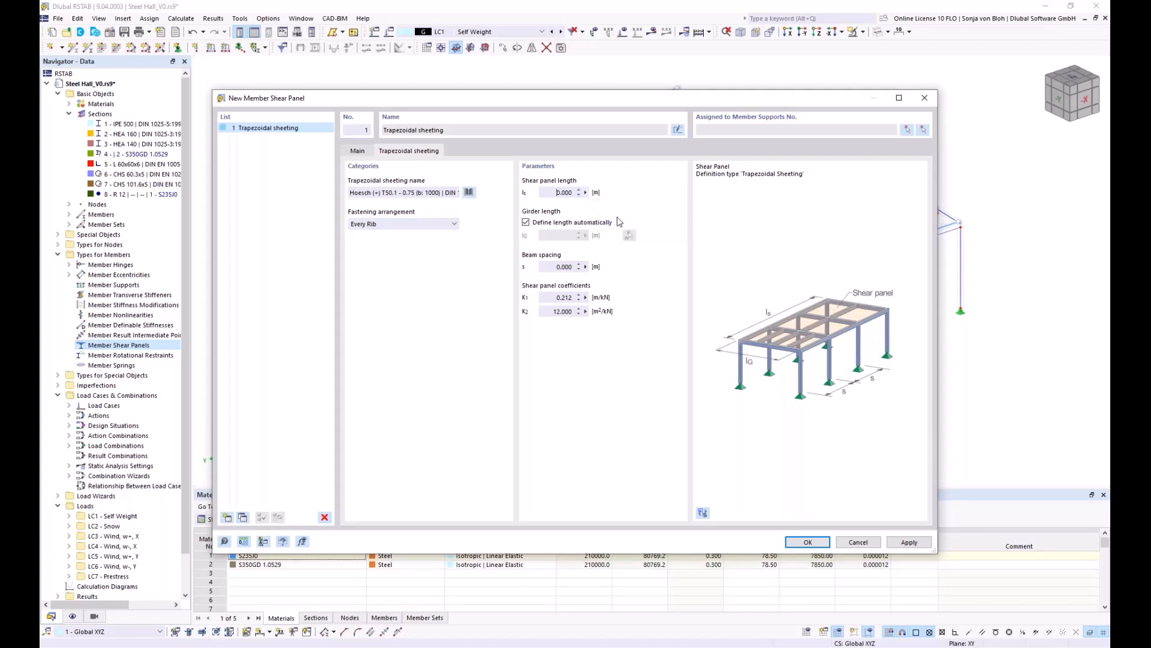
pyautogui.scroll(3, 406, 310)
pyautogui.scroll(3, 407, 311)
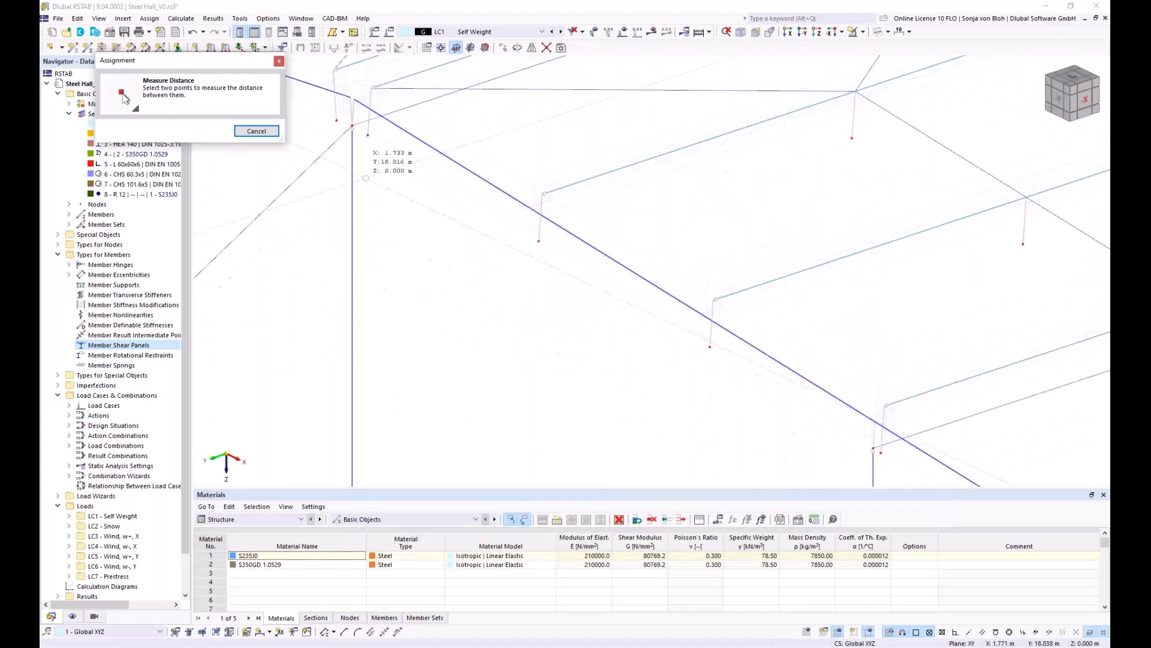
pyautogui.scroll(-4, 368, 194)
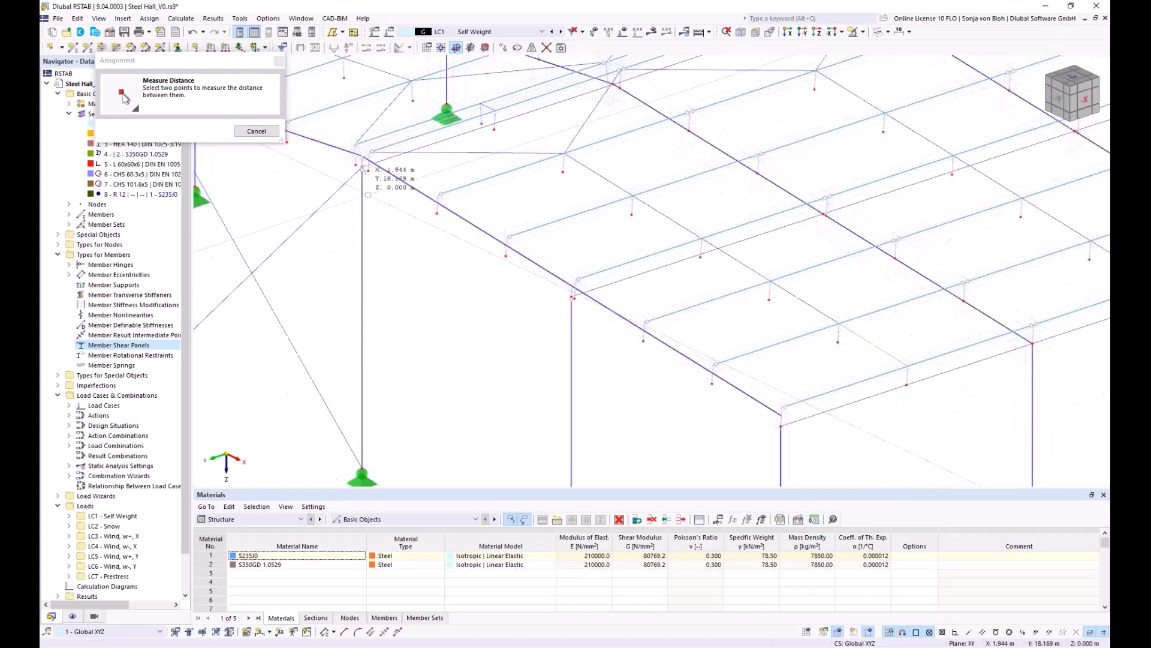
pyautogui.scroll(1, 658, 387)
pyautogui.click(656, 350)
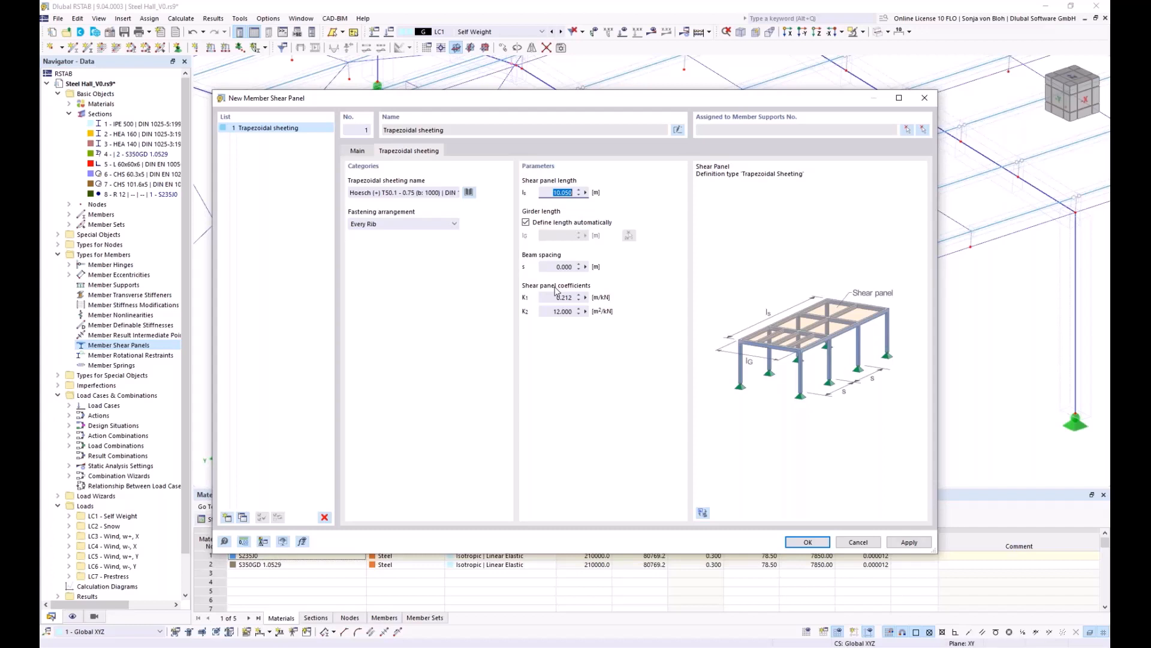
# Step: Set the beam spacing by measuring between two adjacent purlin nodes at the gable's eave corner and save the shear panel
pyautogui.click(585, 267)
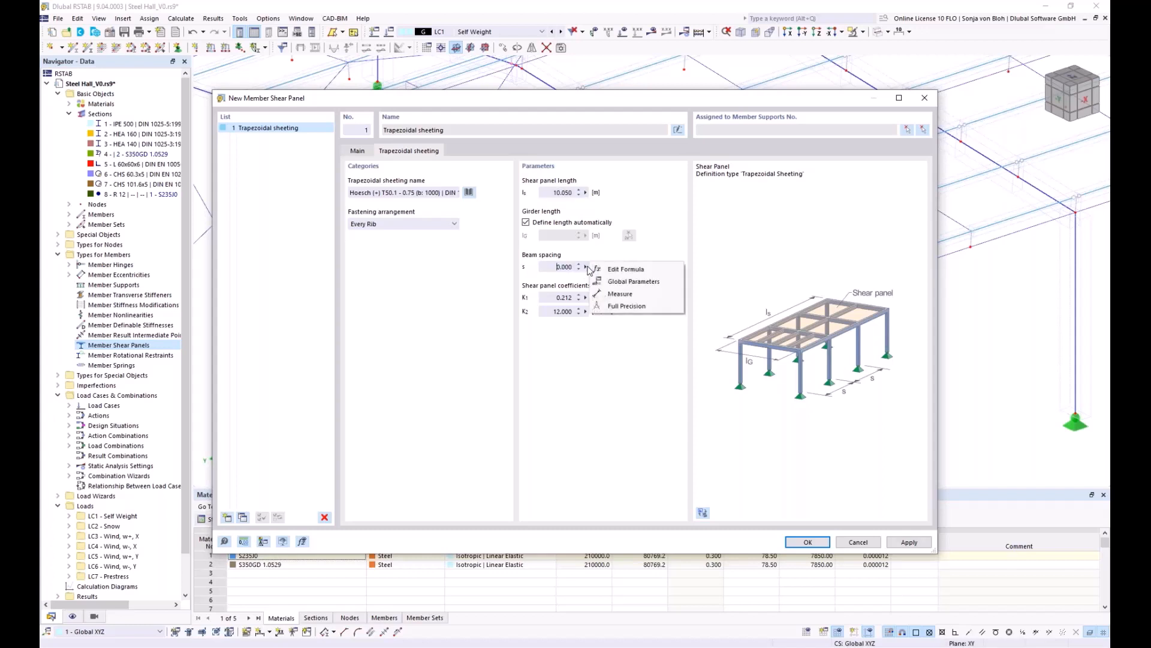
pyautogui.click(630, 294)
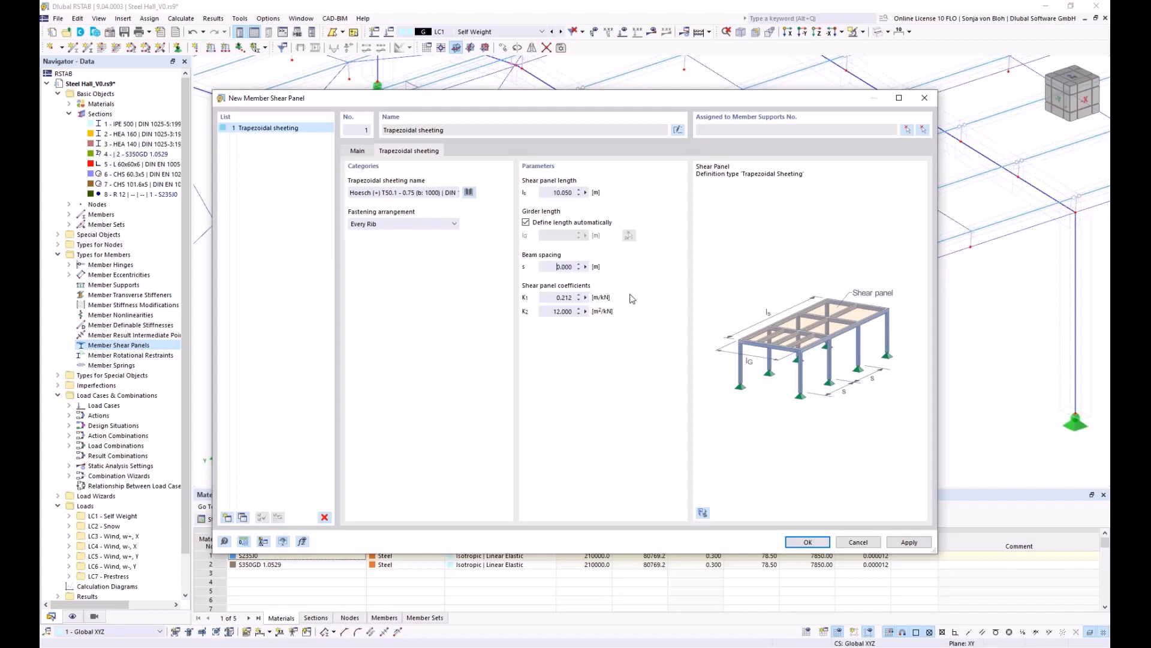
pyautogui.scroll(3, 627, 332)
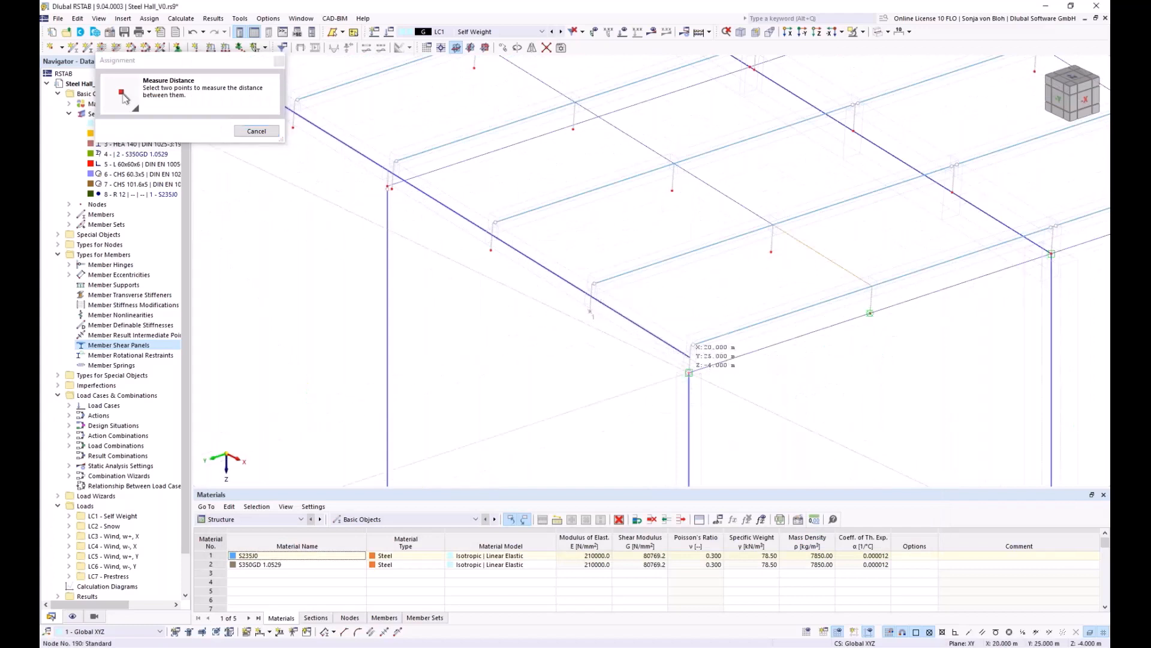
pyautogui.click(690, 373)
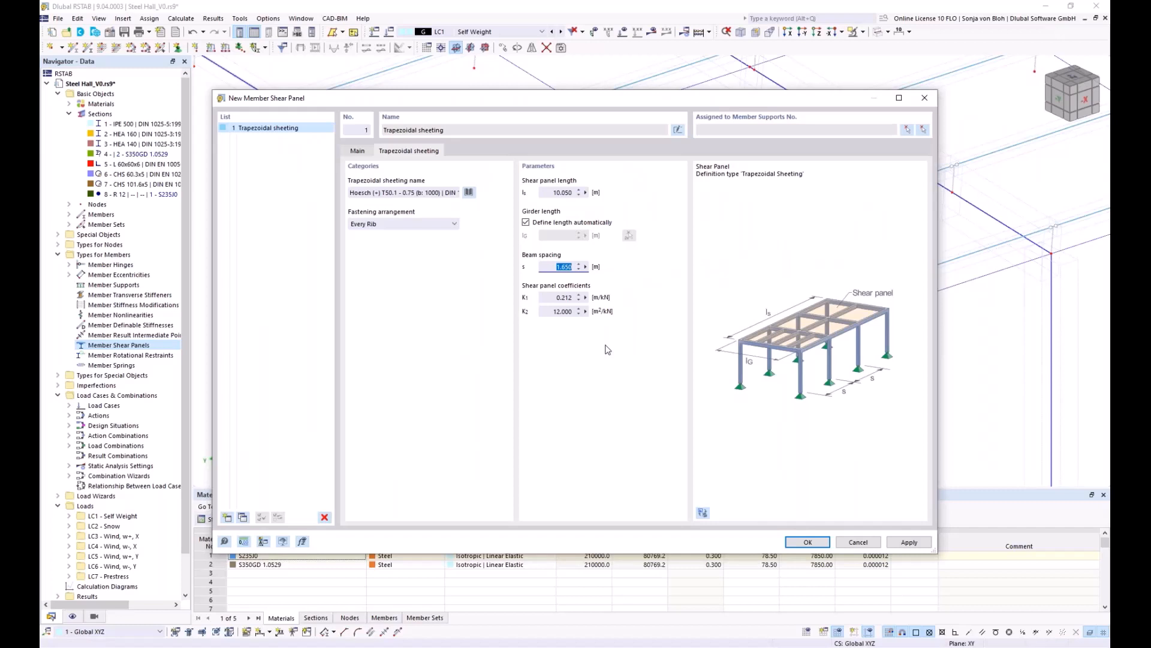
pyautogui.click(814, 544)
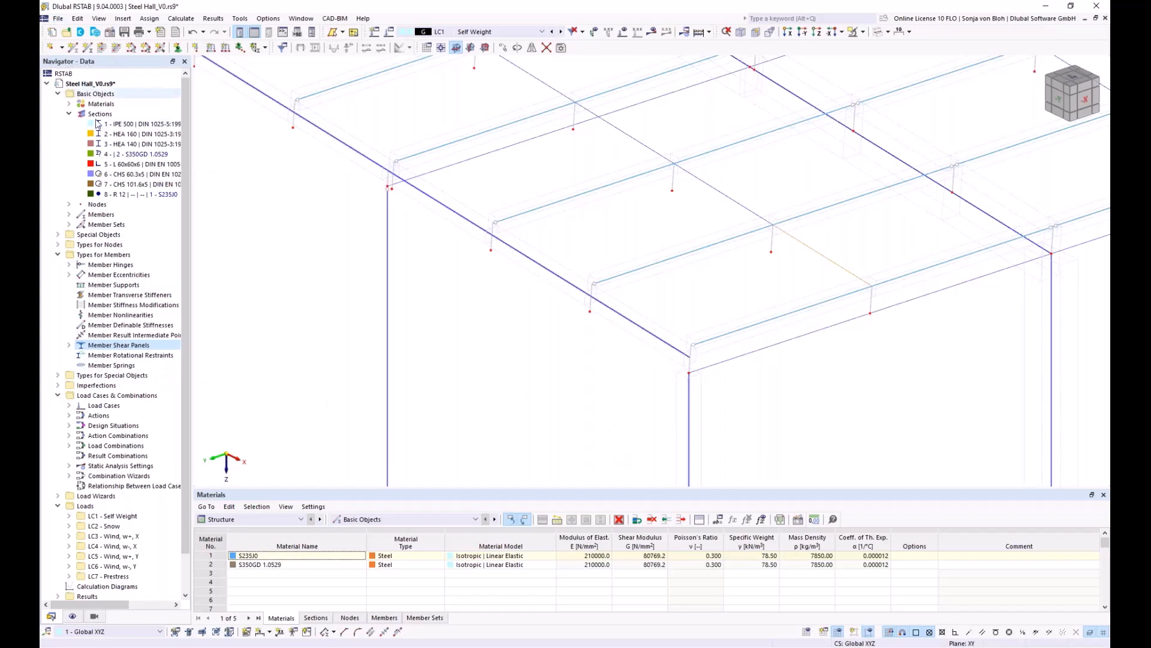
# Step: Create a new member rotational restraint
pyautogui.scroll(-1, 120, 317)
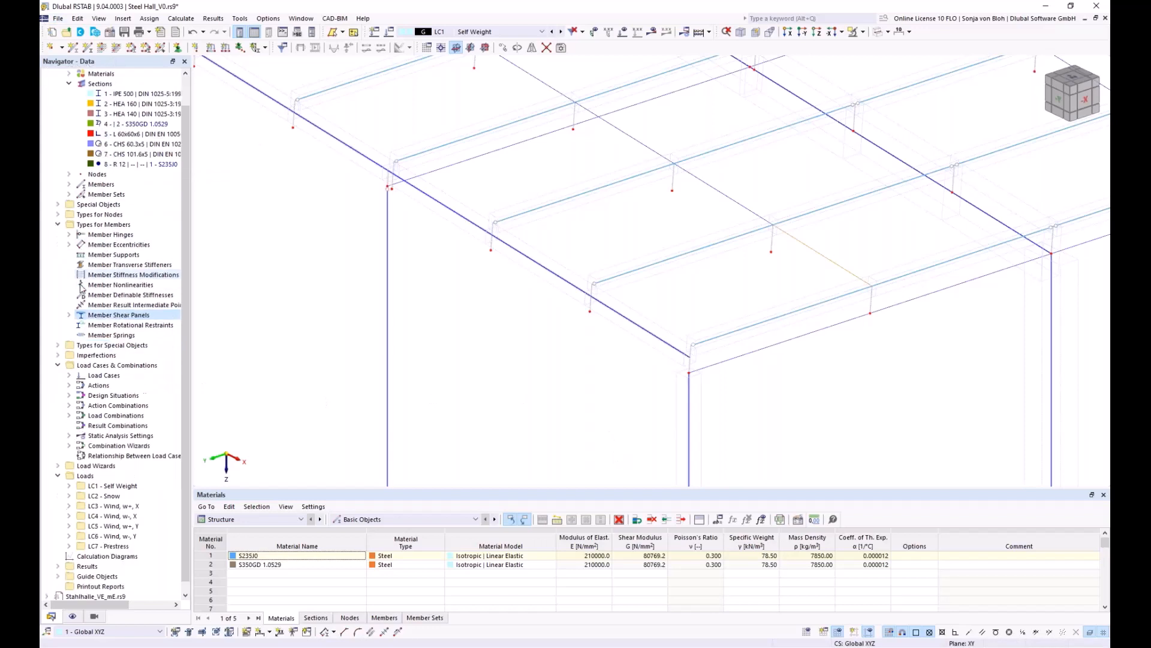
pyautogui.rightClick(116, 324)
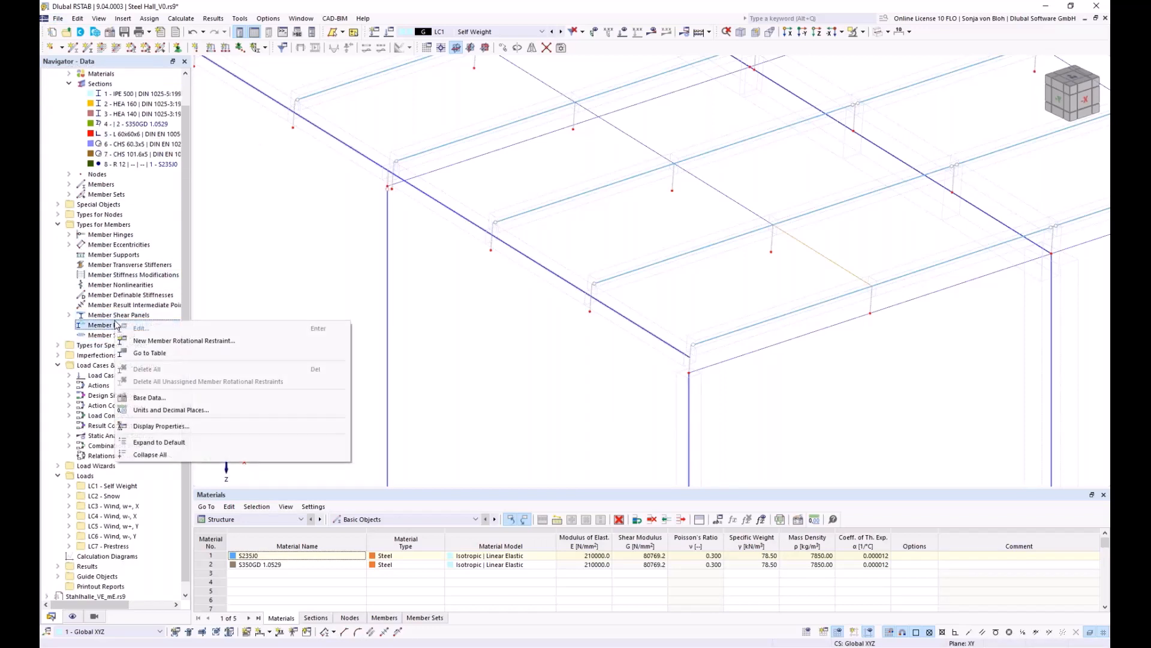
pyautogui.click(186, 340)
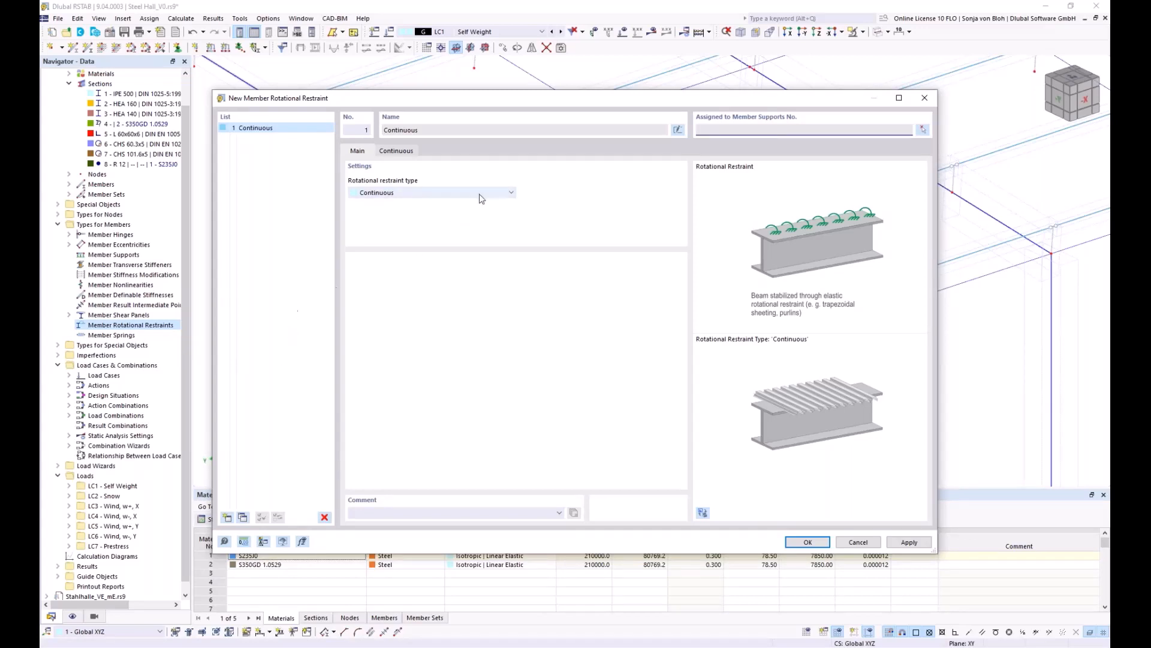
# Step: Review the available rotational restraint types and the parameters of the Continuous type
pyautogui.click(511, 193)
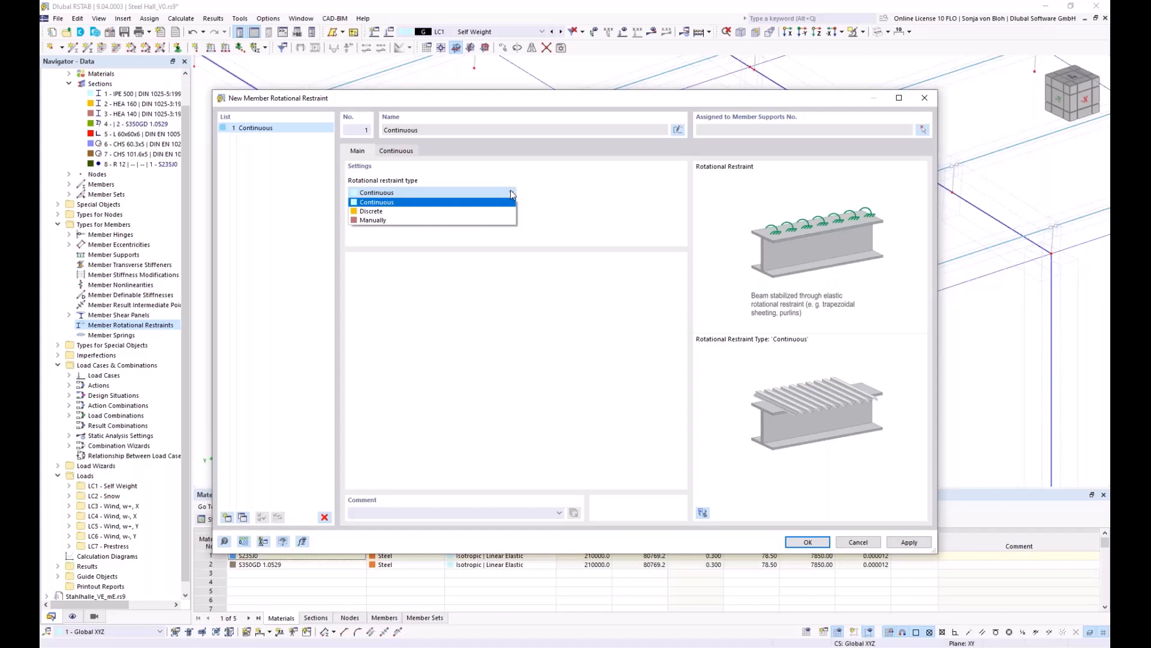
pyautogui.click(387, 205)
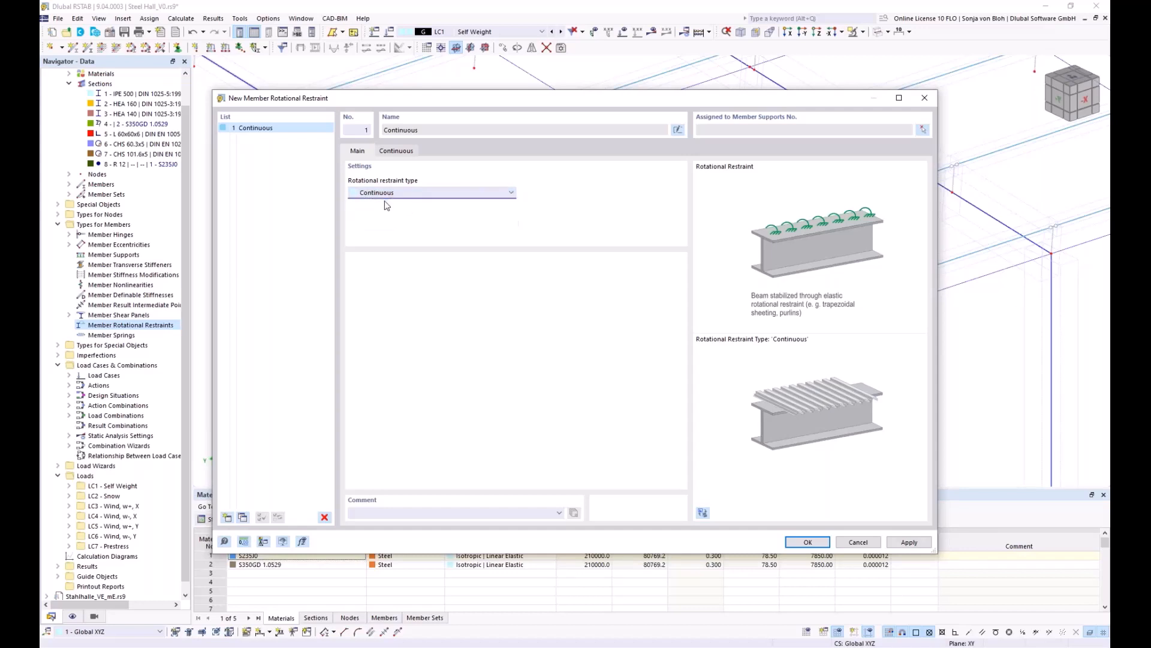
pyautogui.click(395, 151)
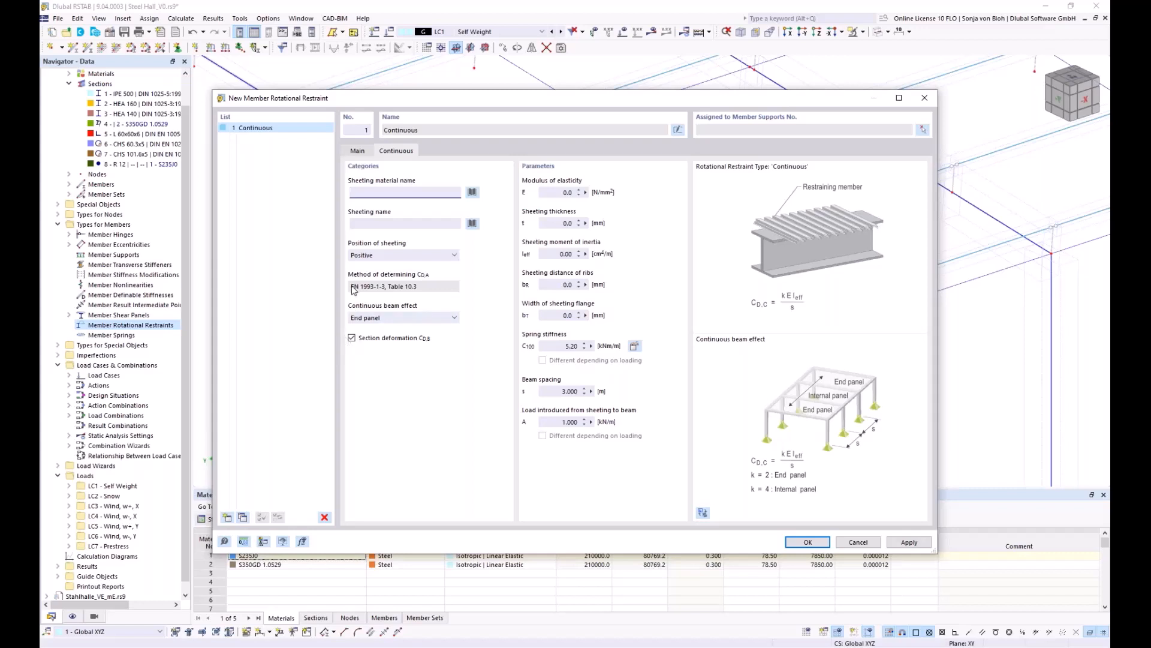
pyautogui.click(359, 152)
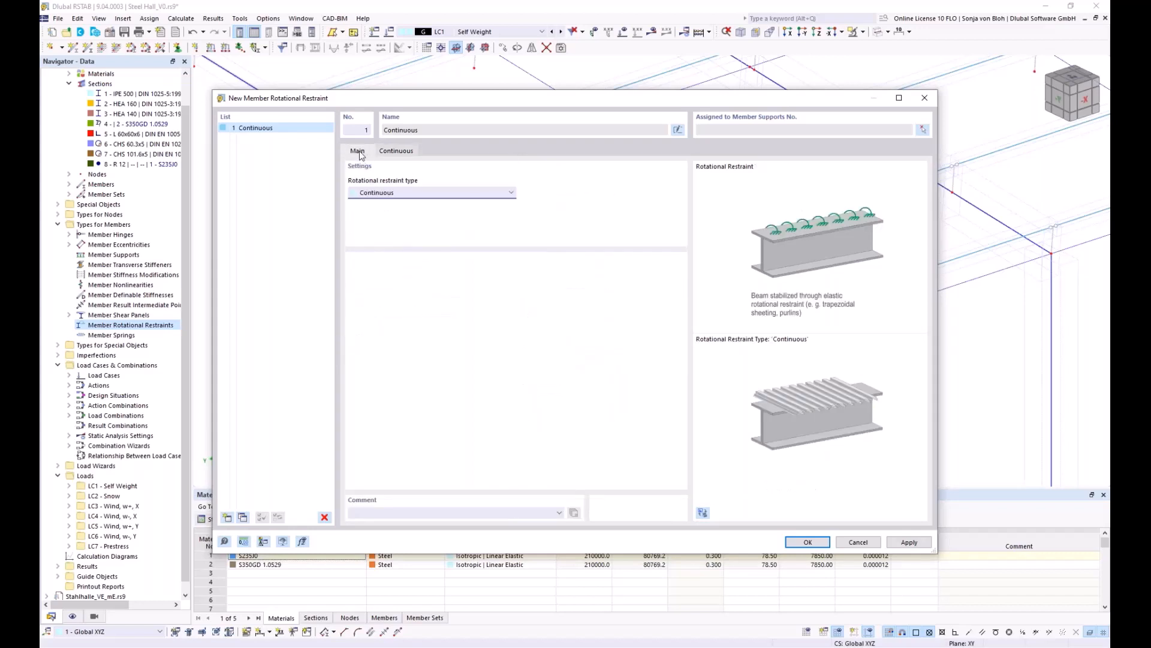
# Step: Define the rotational restraint as Manually with a total rotational spring stiffness of 1.07 kNm/m and save it
pyautogui.click(446, 193)
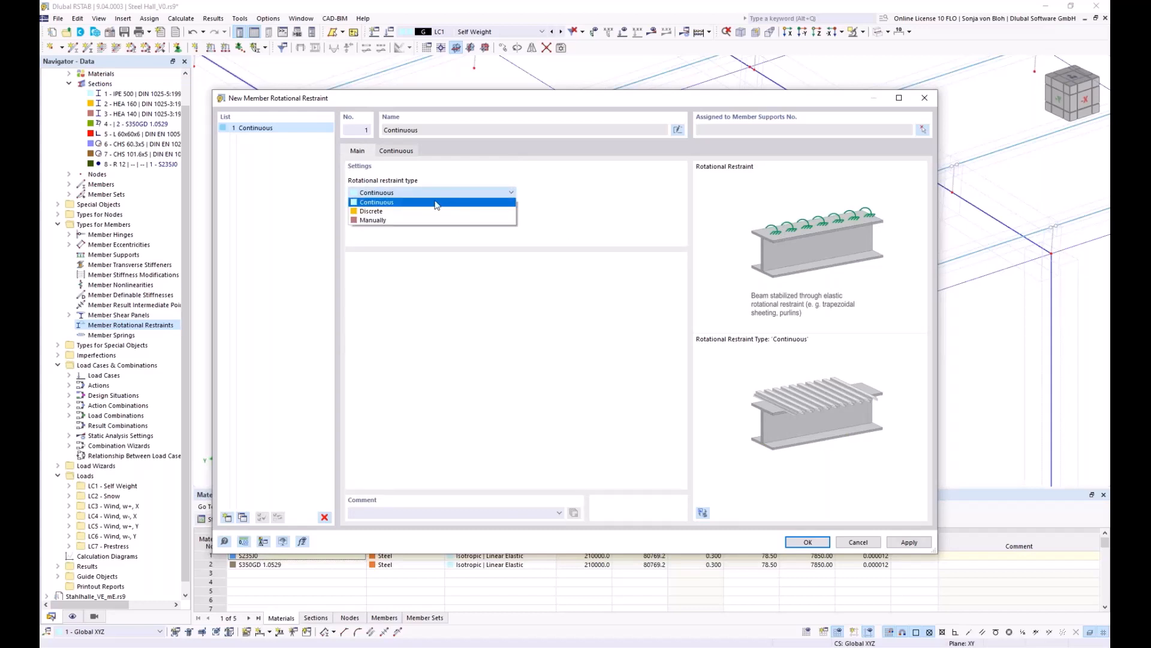
pyautogui.click(374, 220)
pyautogui.click(395, 153)
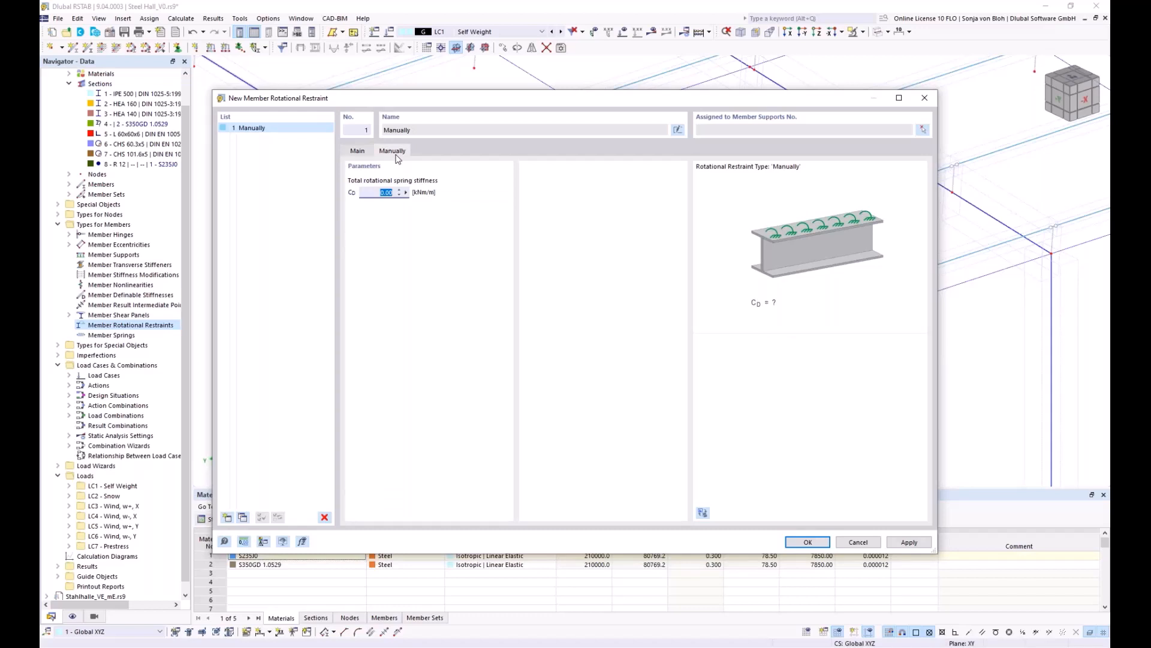
pyautogui.write('1.07')
pyautogui.click(805, 542)
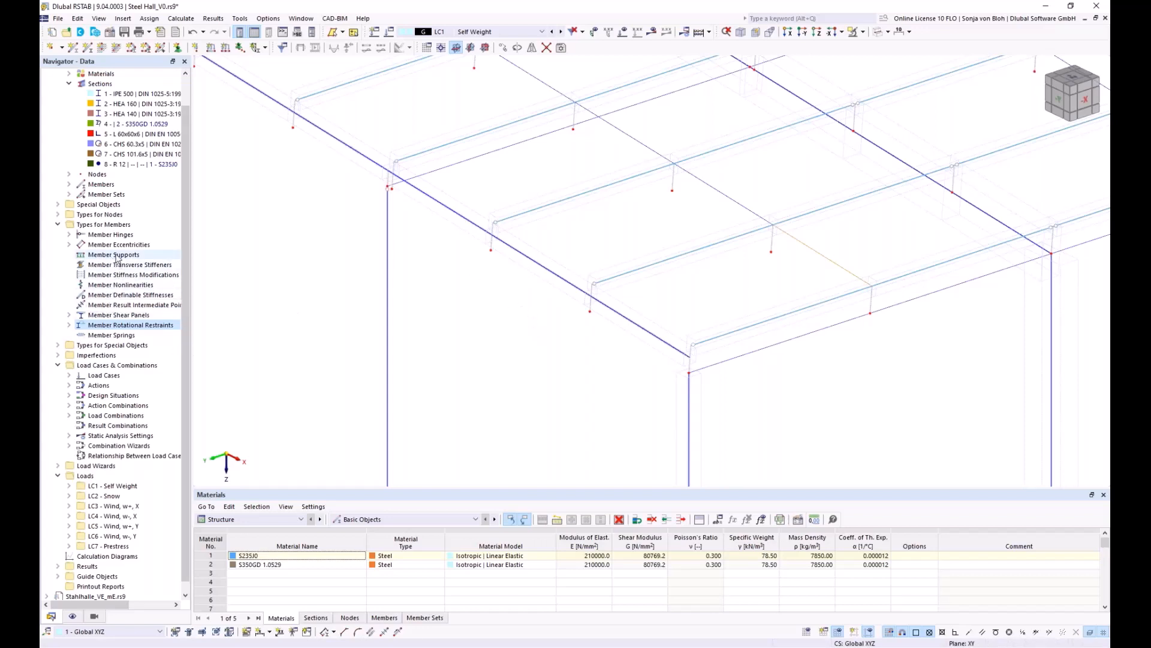
# Step: Create a new member support with Shear panel in y and Rotational restraint about x as its nonlinearities
pyautogui.rightClick(112, 259)
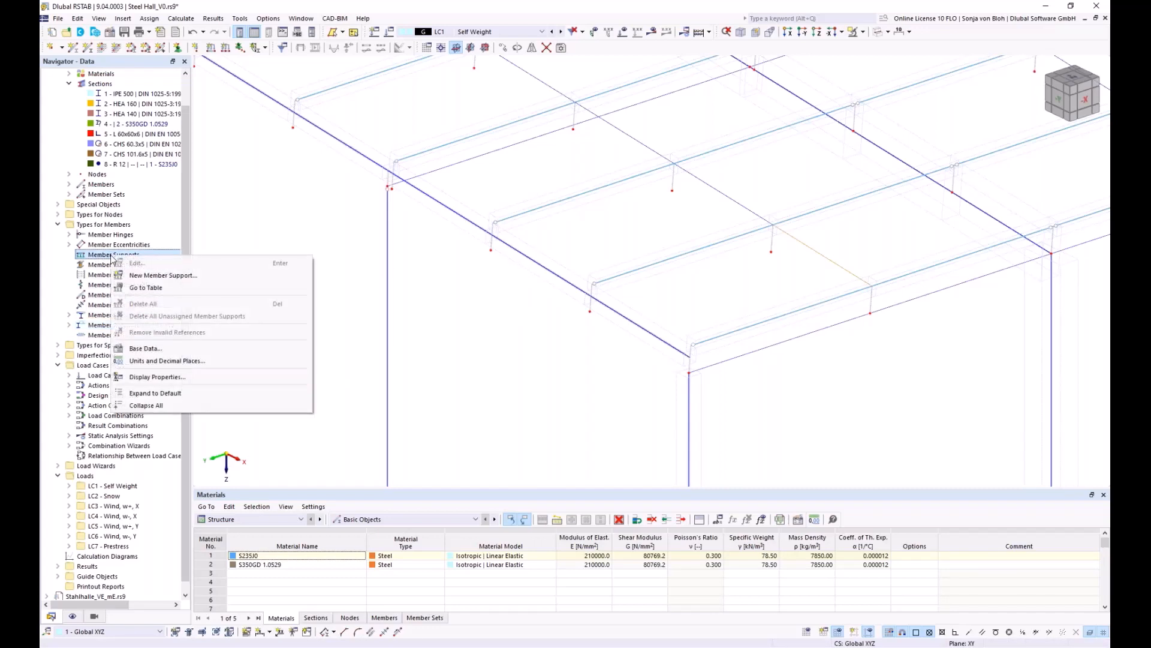
pyautogui.click(133, 276)
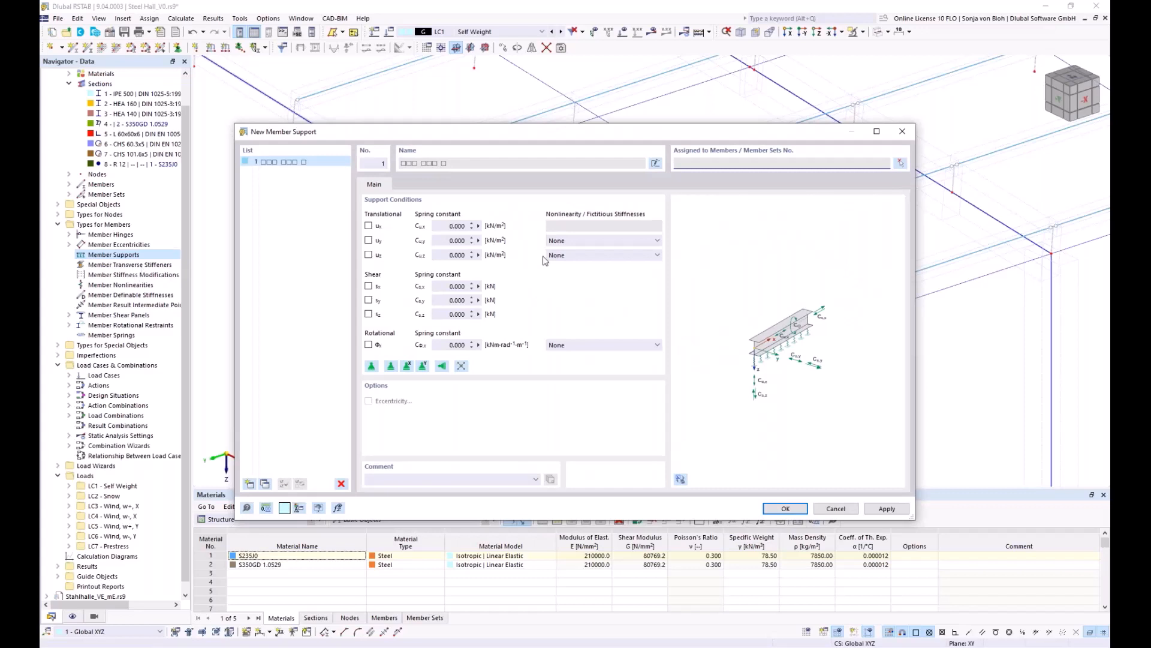
pyautogui.click(657, 240)
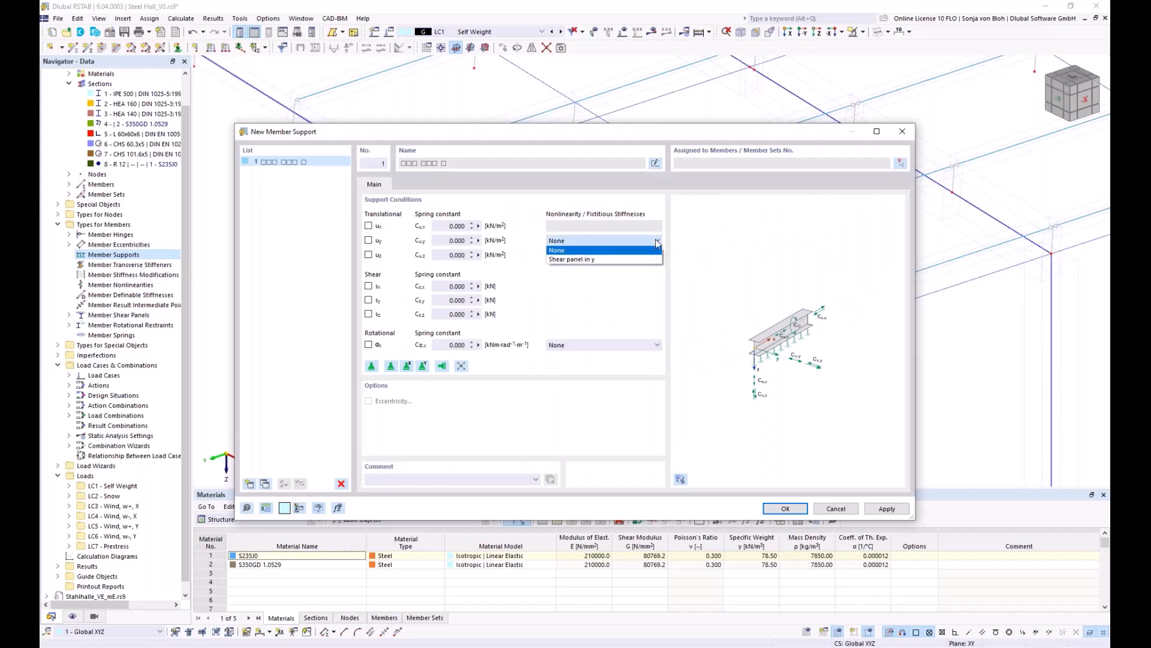
pyautogui.click(610, 260)
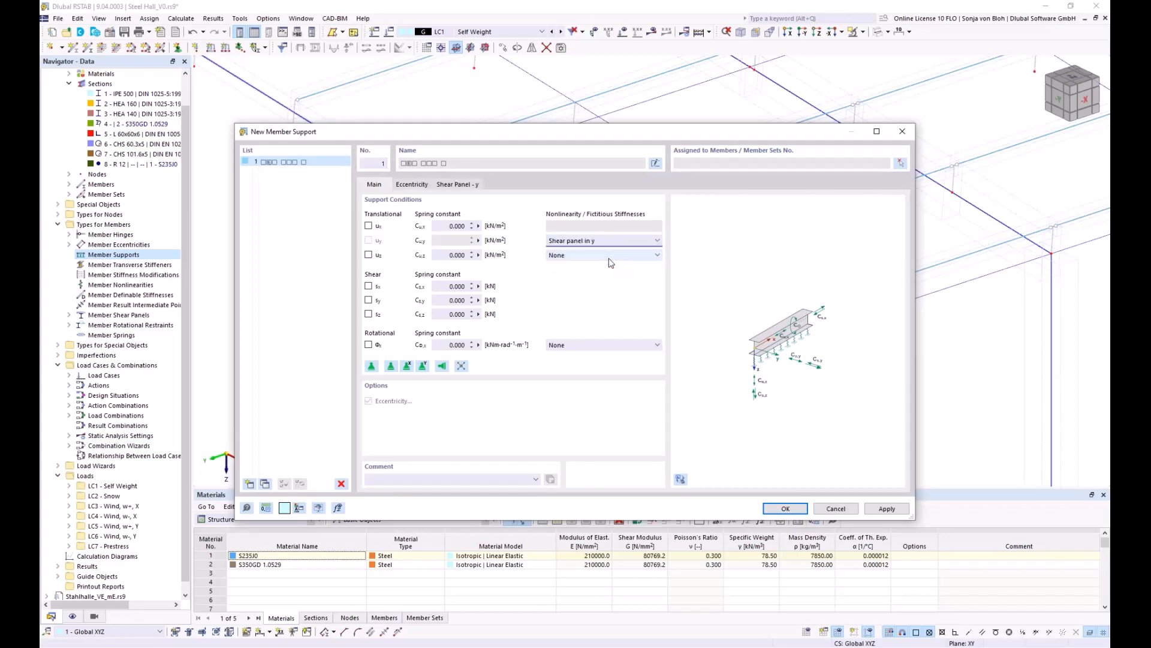
pyautogui.click(630, 345)
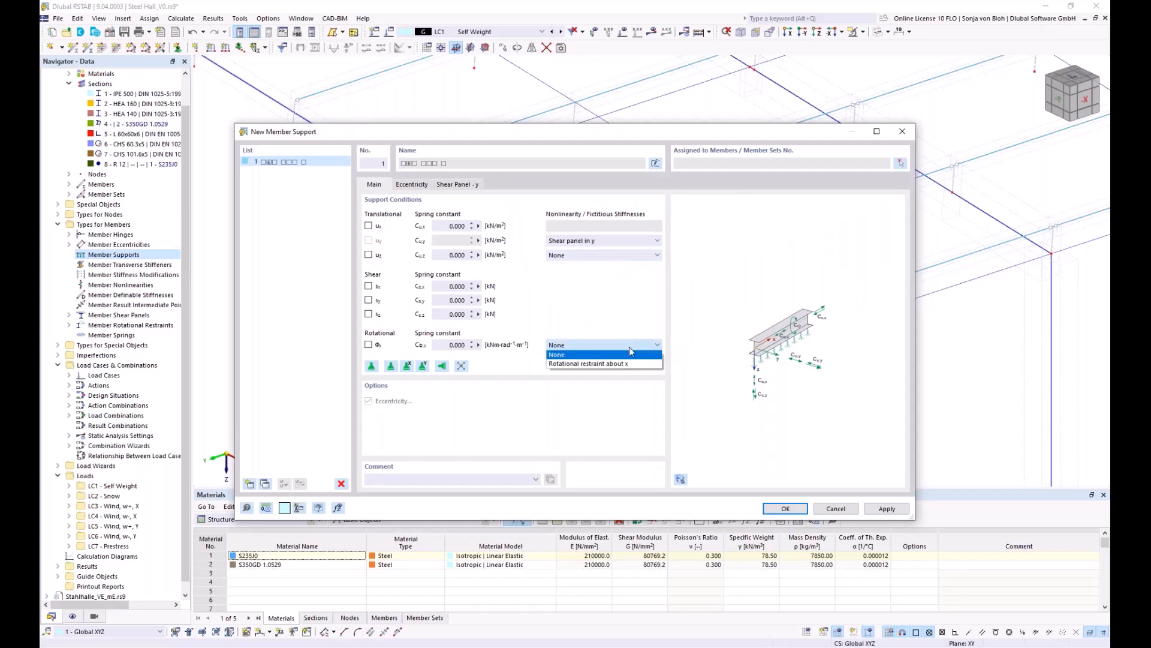
pyautogui.click(618, 363)
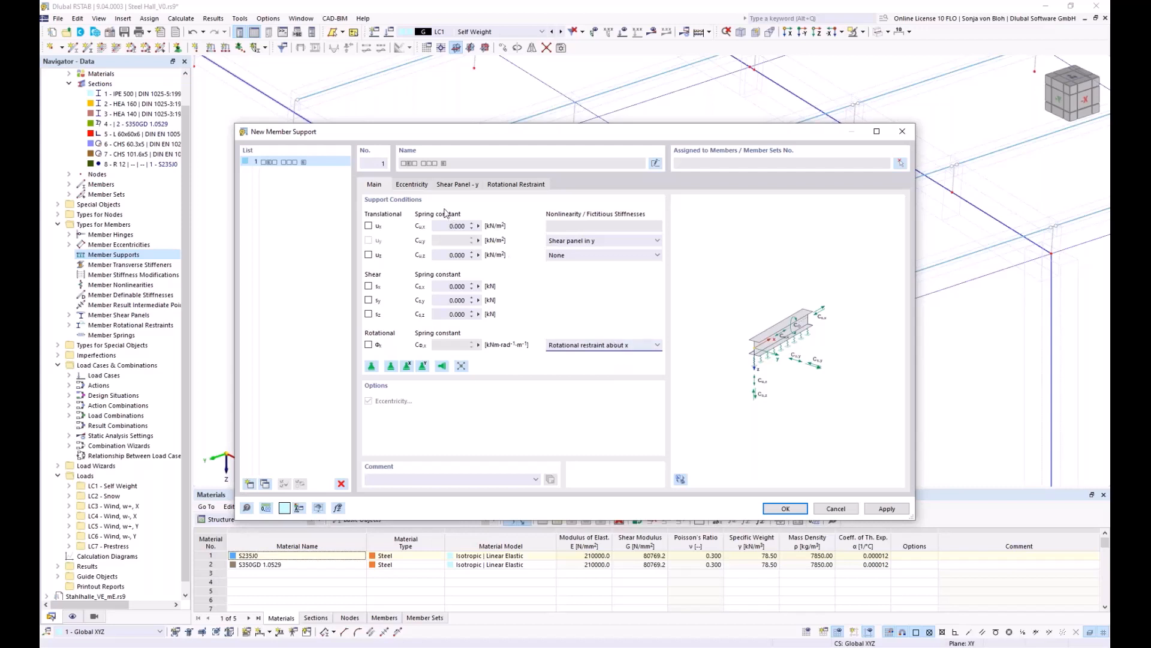
# Step: Place the member support at the section's top centre reference point and assign it the Trapezoidal sheeting shear panel
pyautogui.click(411, 185)
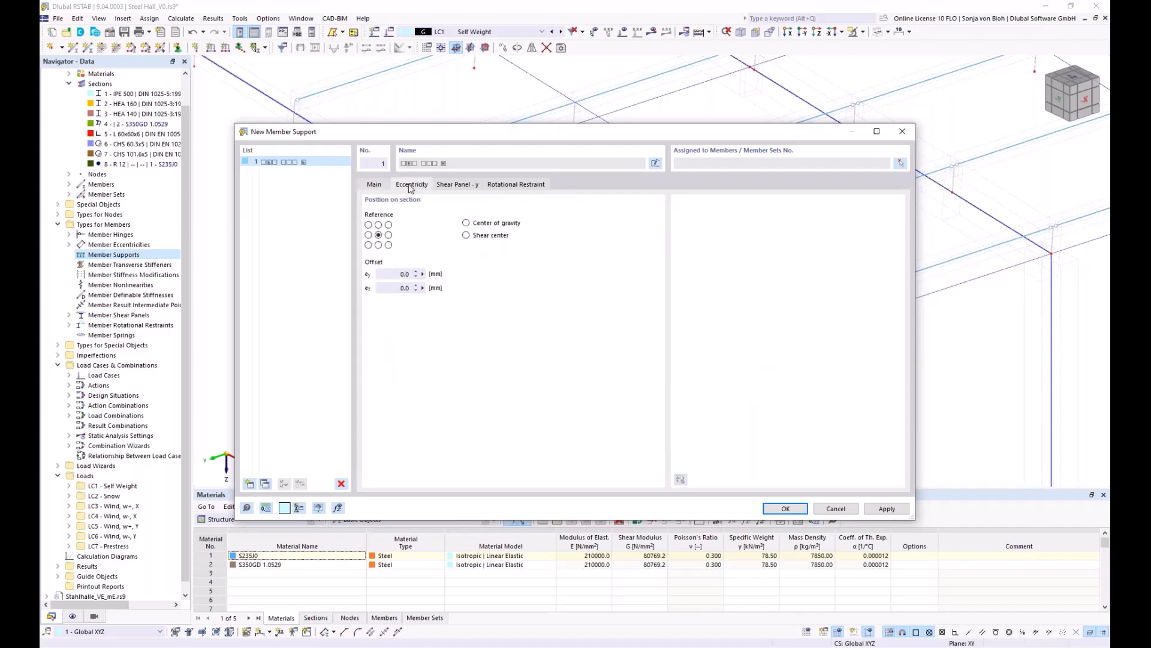
pyautogui.click(379, 225)
pyautogui.click(465, 186)
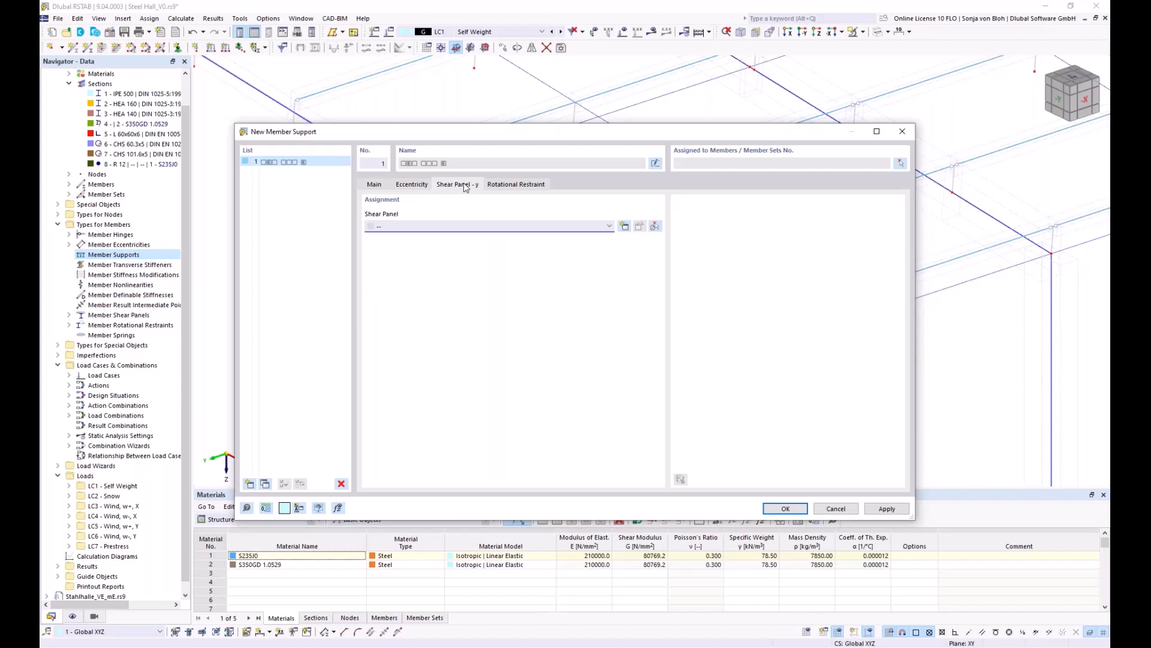
pyautogui.click(568, 230)
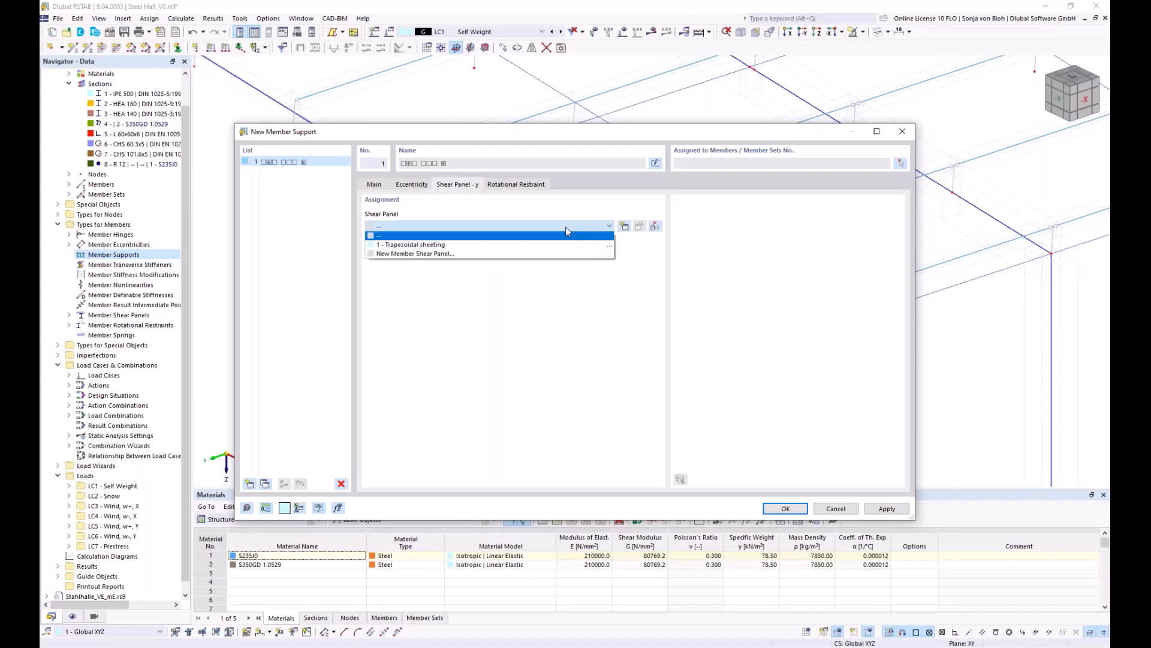
pyautogui.click(543, 245)
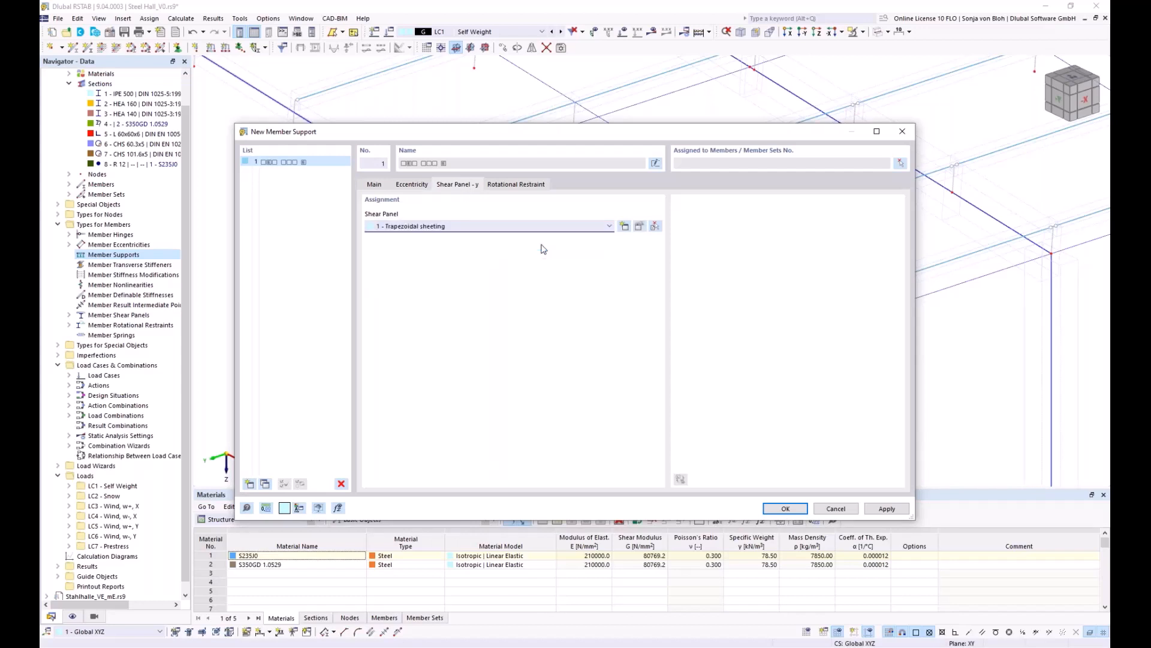
# Step: Assign the manually defined rotational restraint to the member support
pyautogui.click(524, 188)
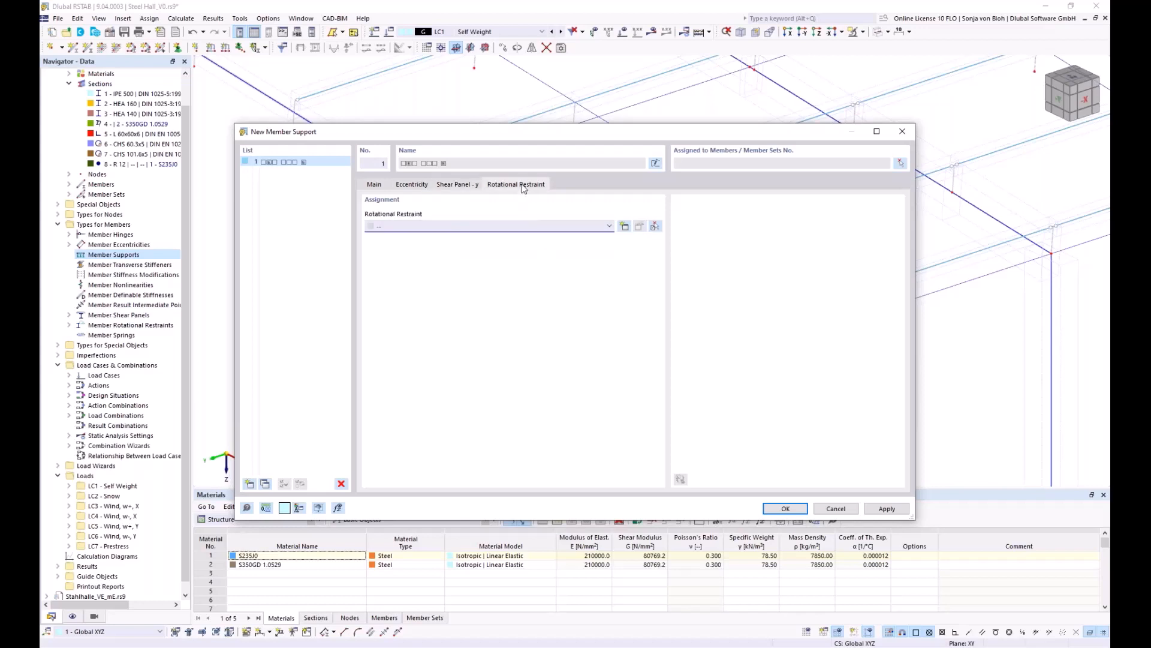
pyautogui.click(570, 227)
pyautogui.click(424, 245)
# Step: Start choosing members for the support and limit the visible objects to members with section 4, the S350GD purlin section
pyautogui.click(902, 164)
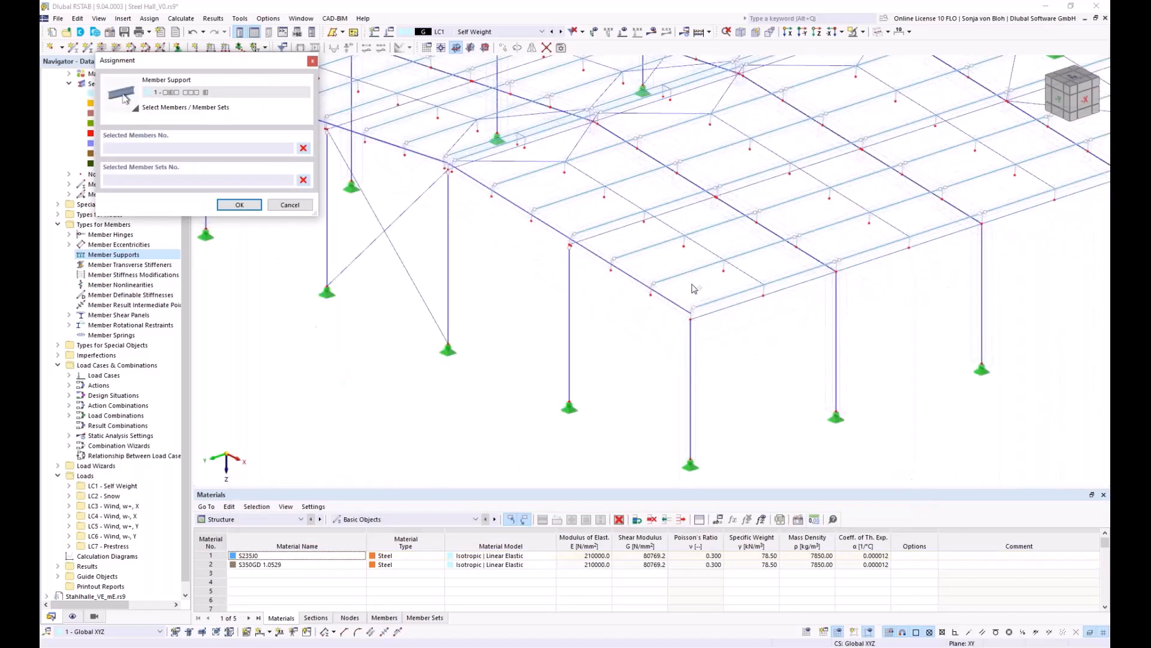
pyautogui.scroll(-4, 694, 289)
pyautogui.moveTo(666, 266); pyautogui.dragTo(586, 317, button='middle')
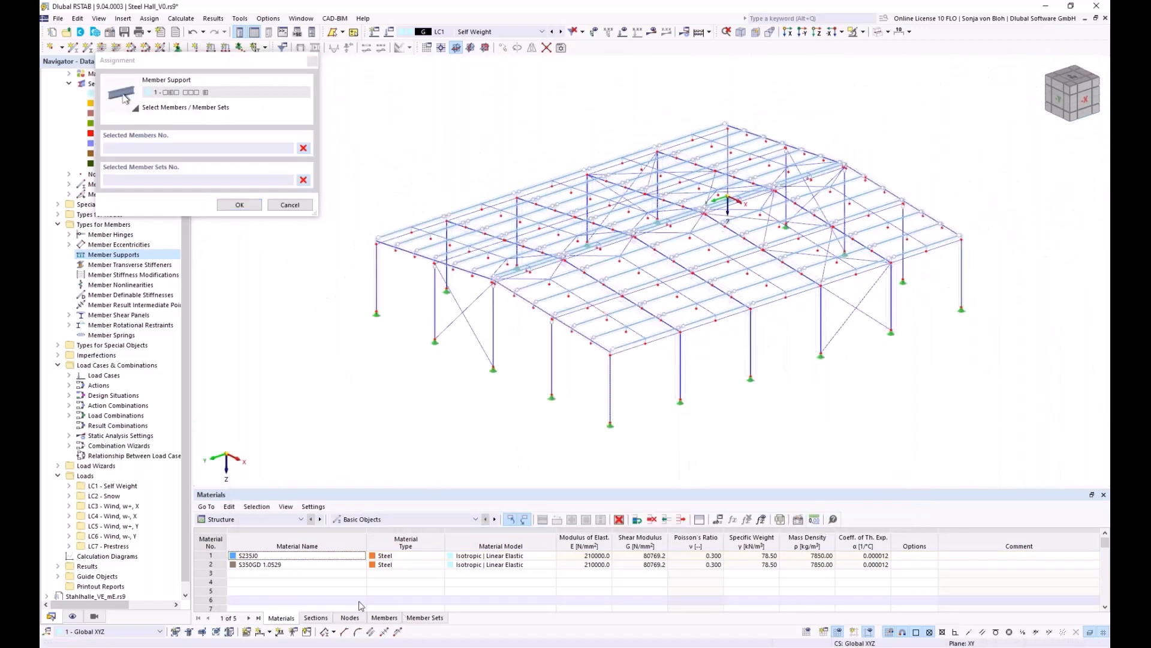
pyautogui.click(94, 616)
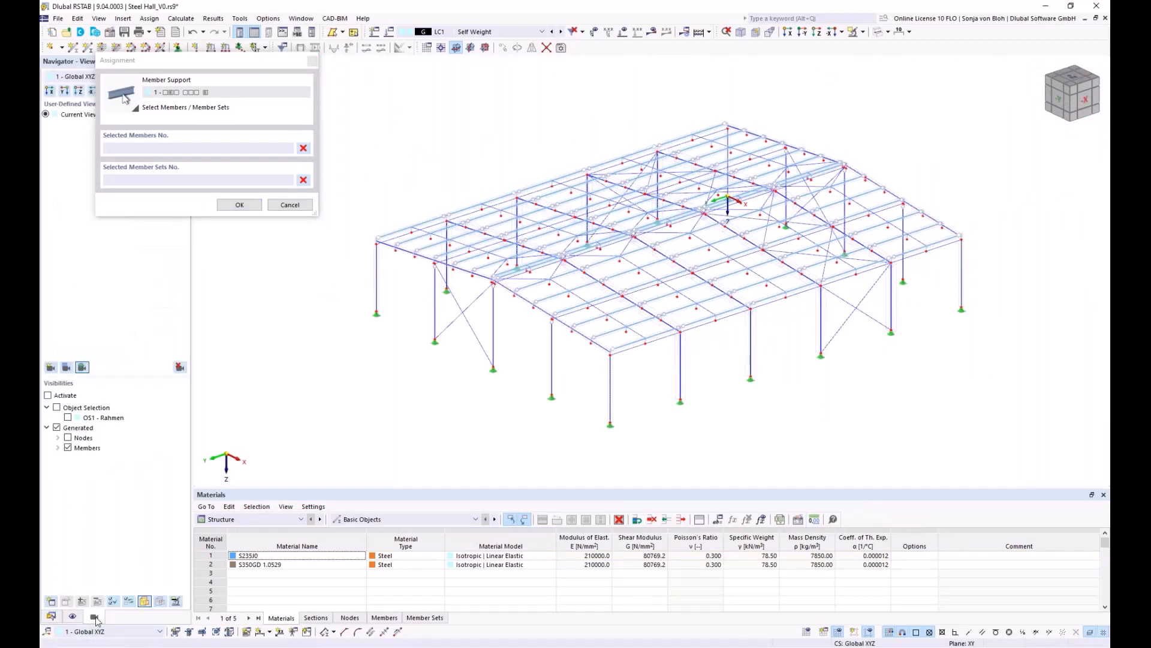
pyautogui.click(58, 447)
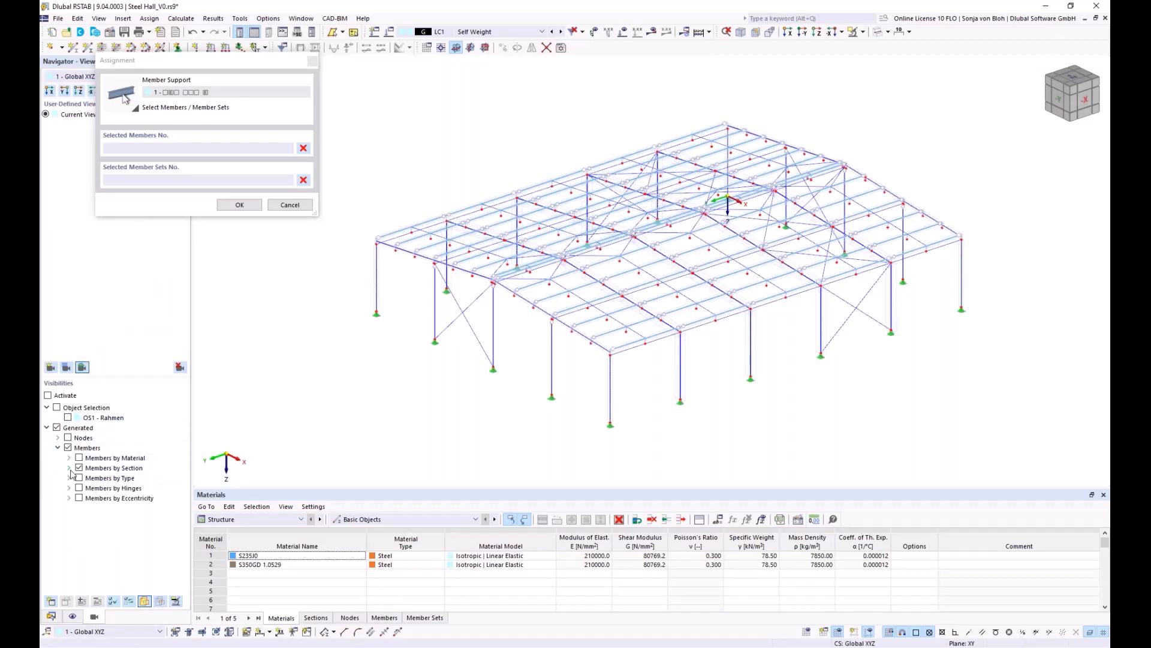
pyautogui.click(69, 468)
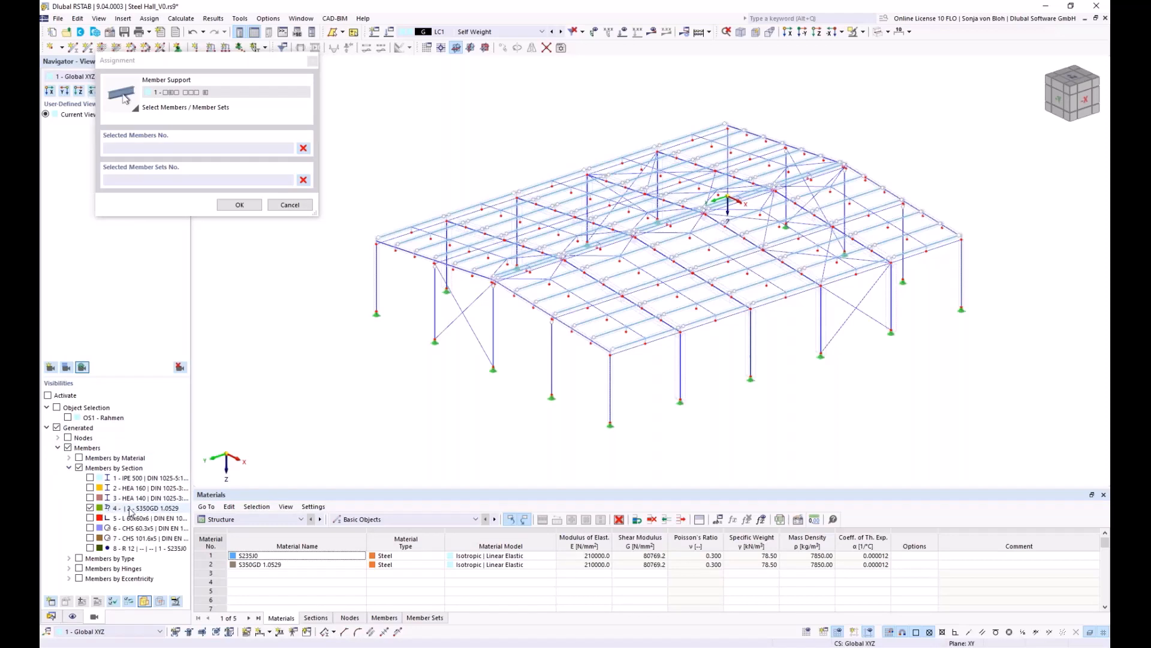
pyautogui.click(48, 396)
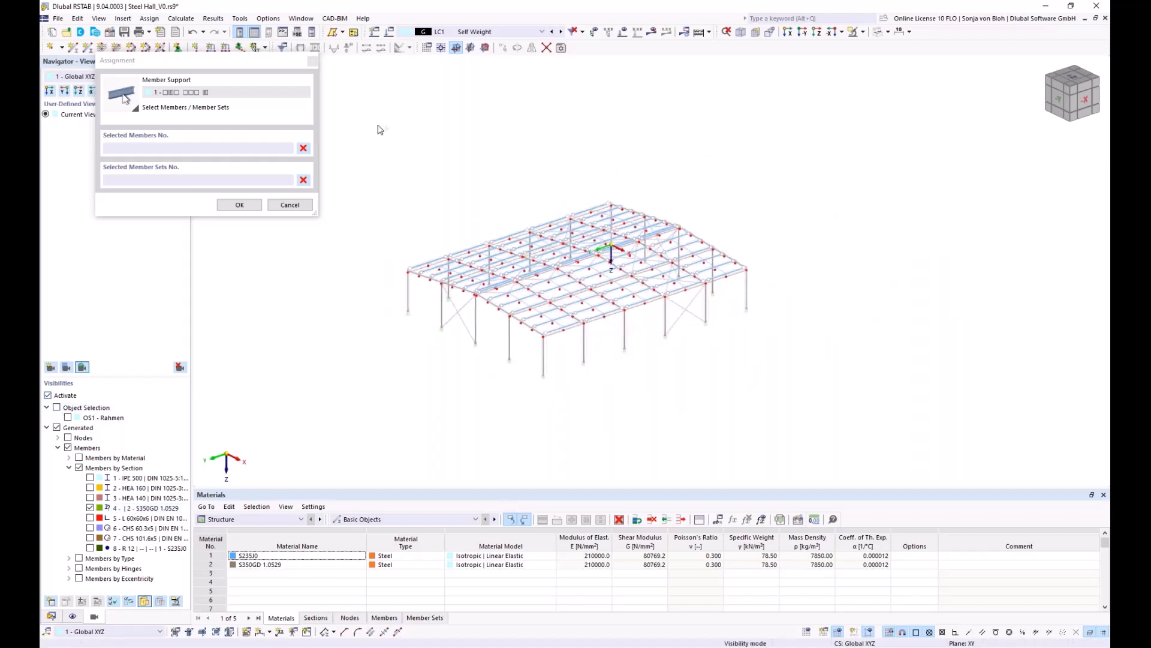
# Step: Assign the member support to all visible purlin members, leaving the member sets out of the selection, and save the support
pyautogui.moveTo(359, 104); pyautogui.dragTo(857, 414)
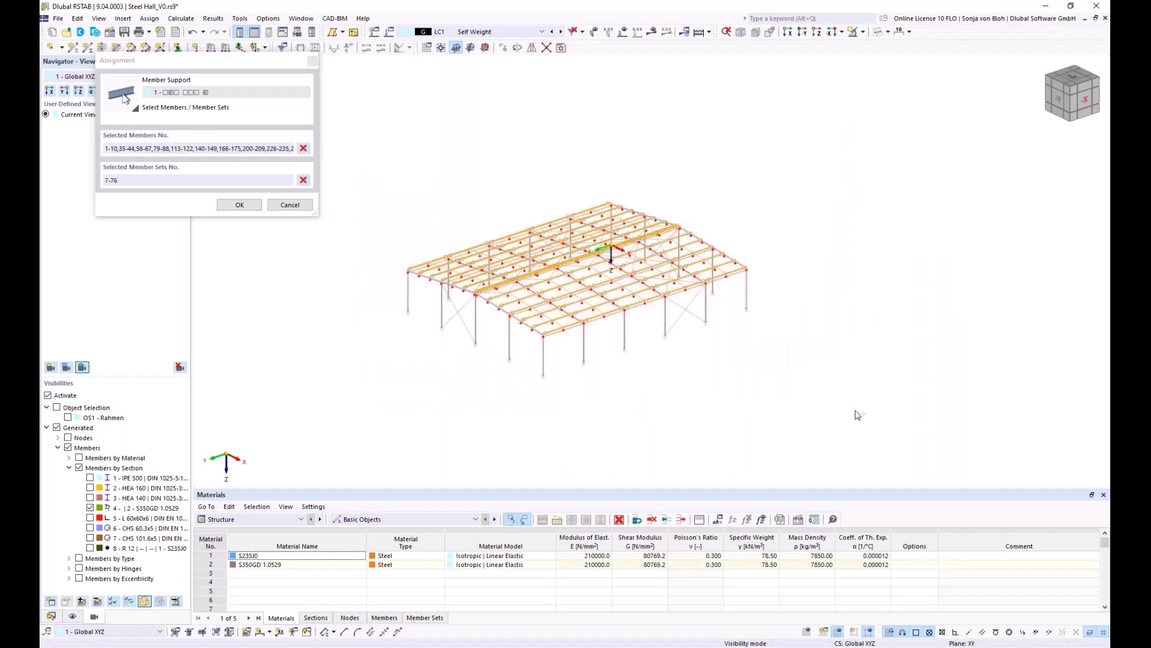
pyautogui.click(141, 179)
pyautogui.hotkey('ctrl', 'a')
pyautogui.press('BackSpace')
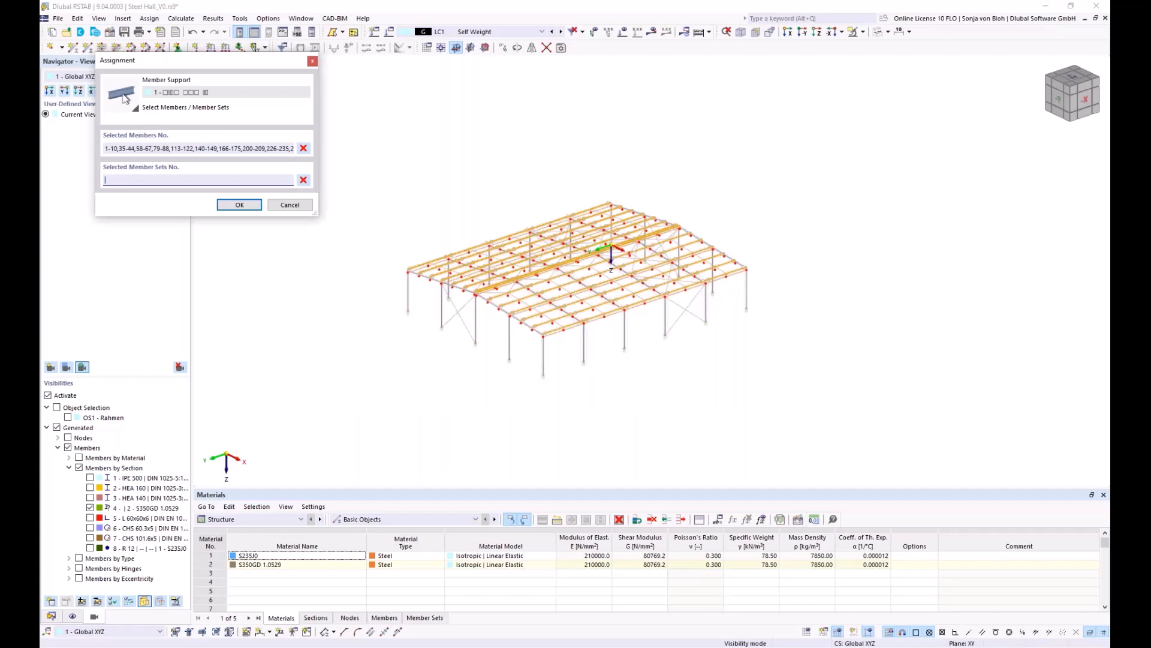
pyautogui.click(248, 204)
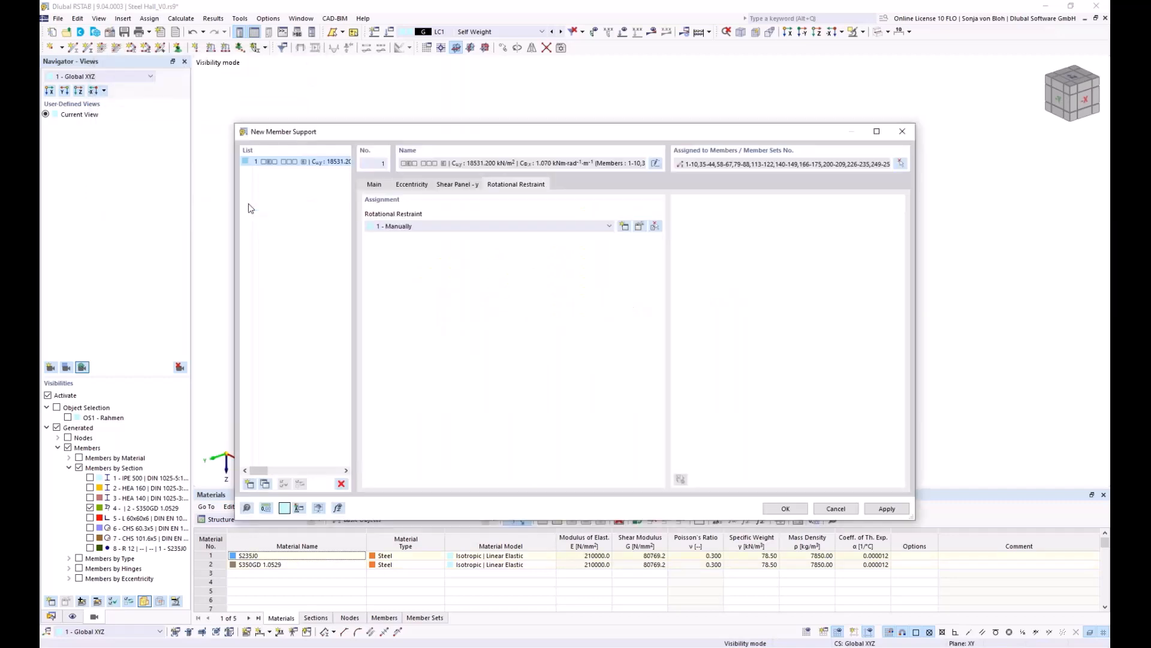
pyautogui.click(786, 508)
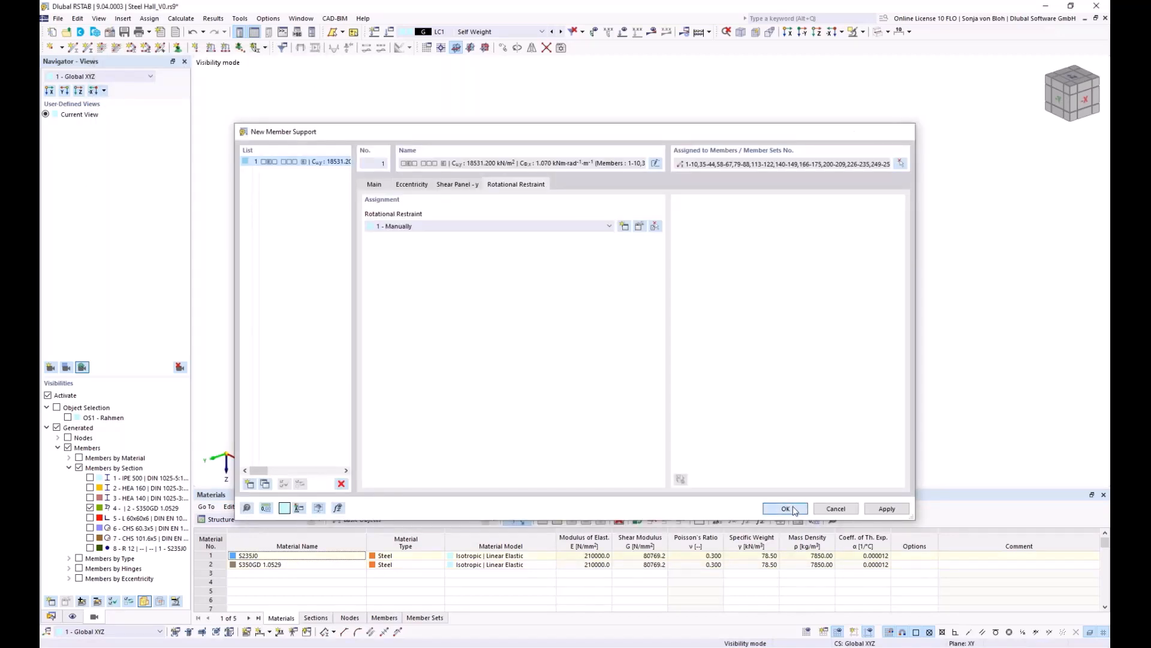
# Step: Turn on the display of member shear panels and member rotational restraints, and restore the previous visibility of the whole hall
pyautogui.scroll(5, 504, 393)
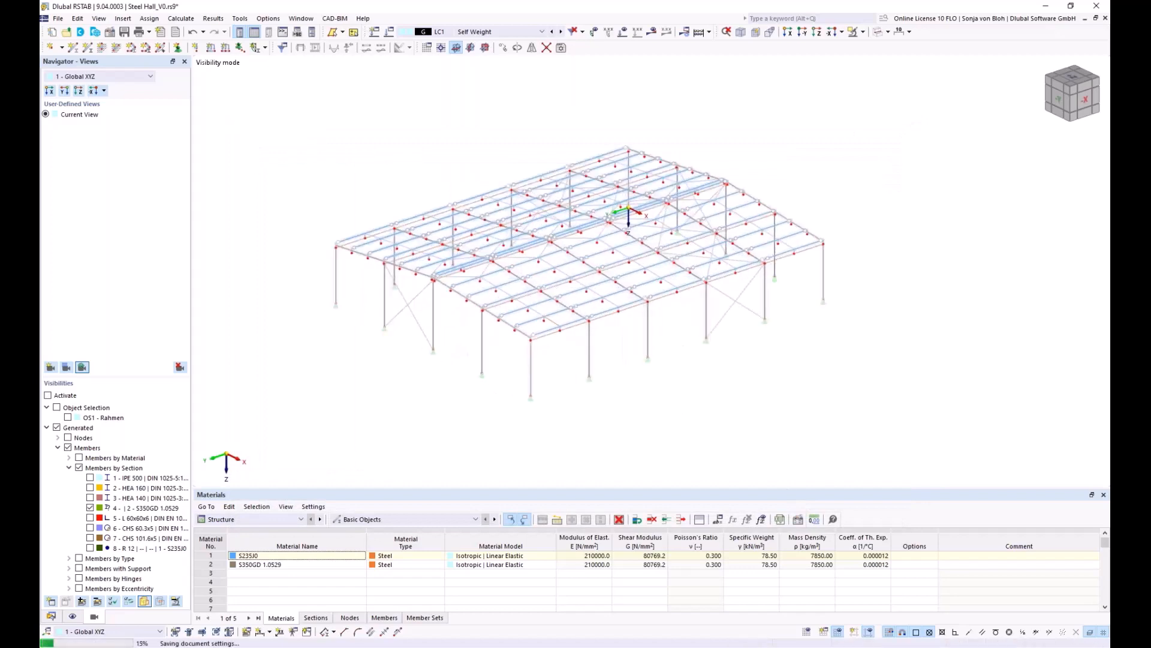
pyautogui.moveTo(485, 406); pyautogui.dragTo(465, 415, button='middle')
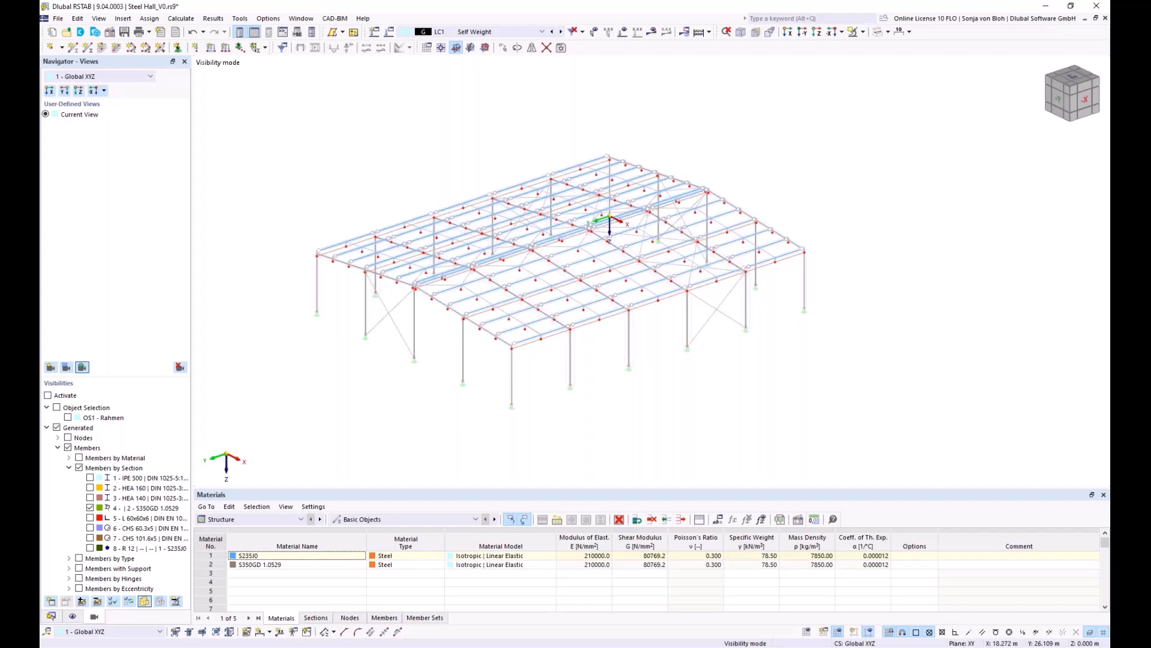
pyautogui.click(73, 617)
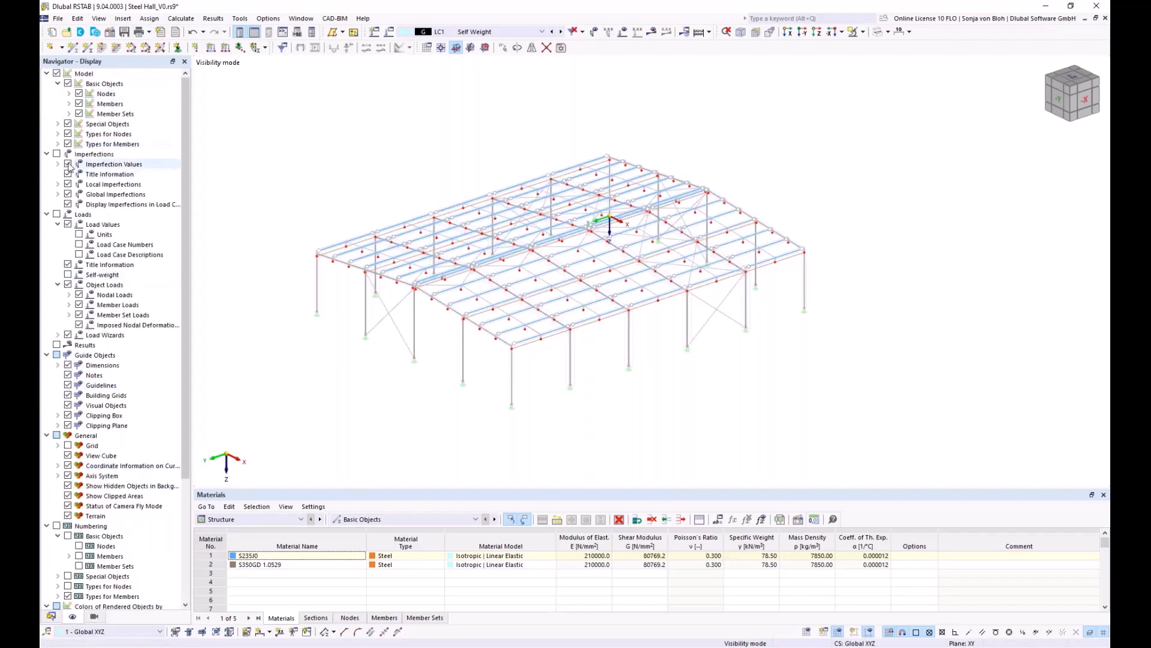
pyautogui.click(58, 144)
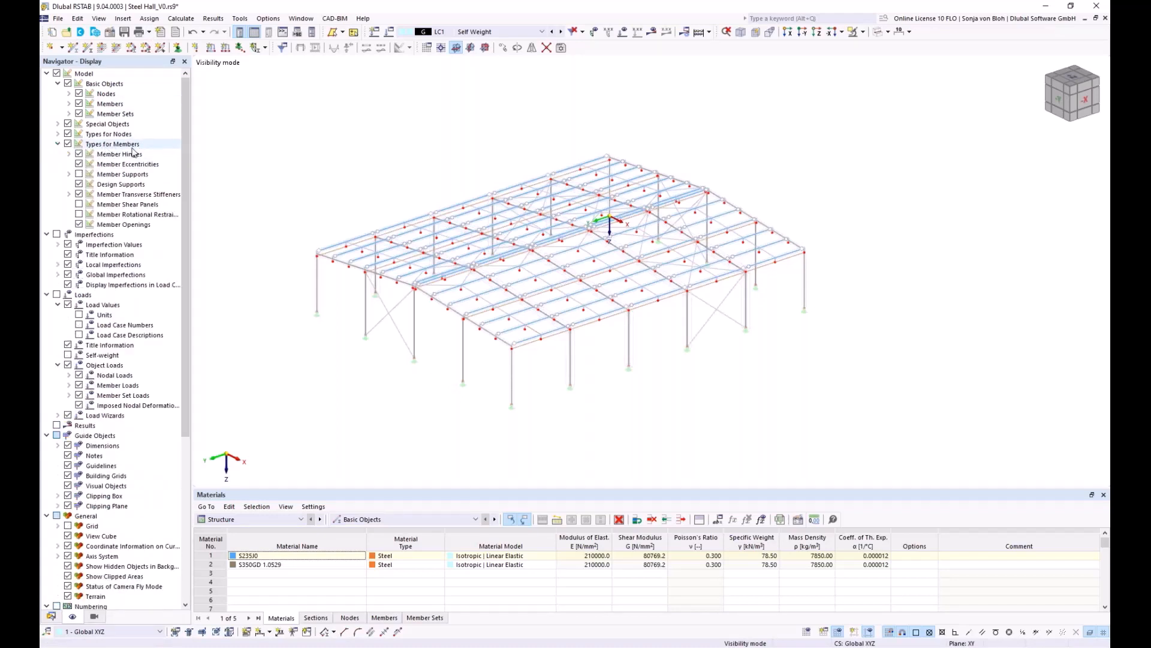
pyautogui.click(79, 204)
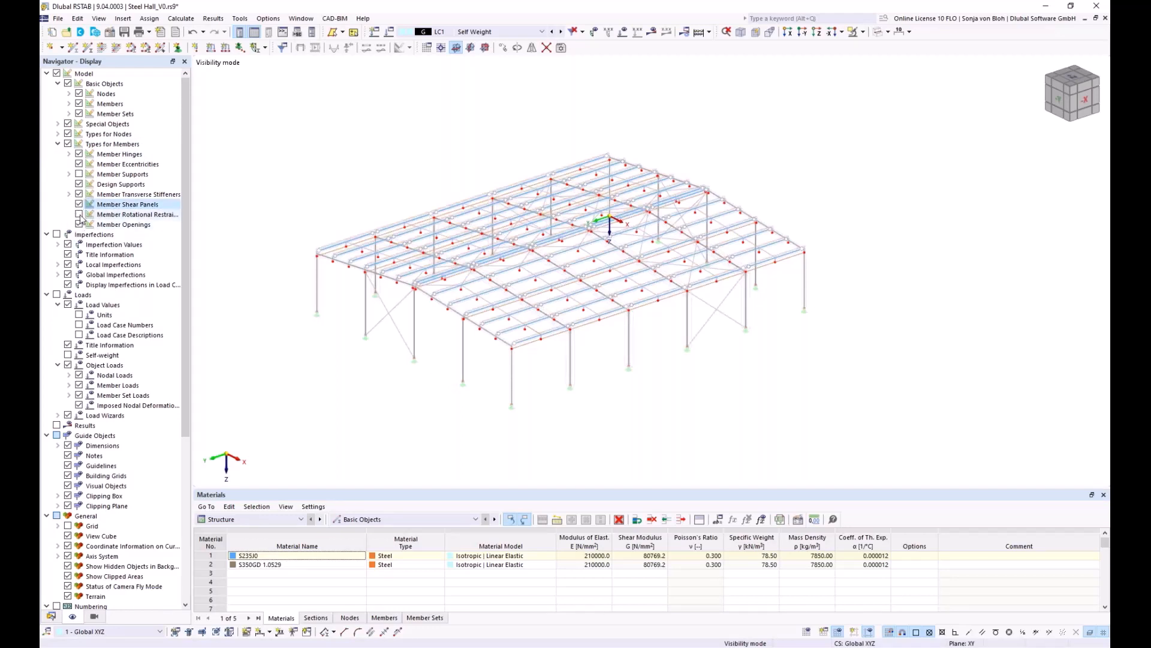
pyautogui.click(79, 214)
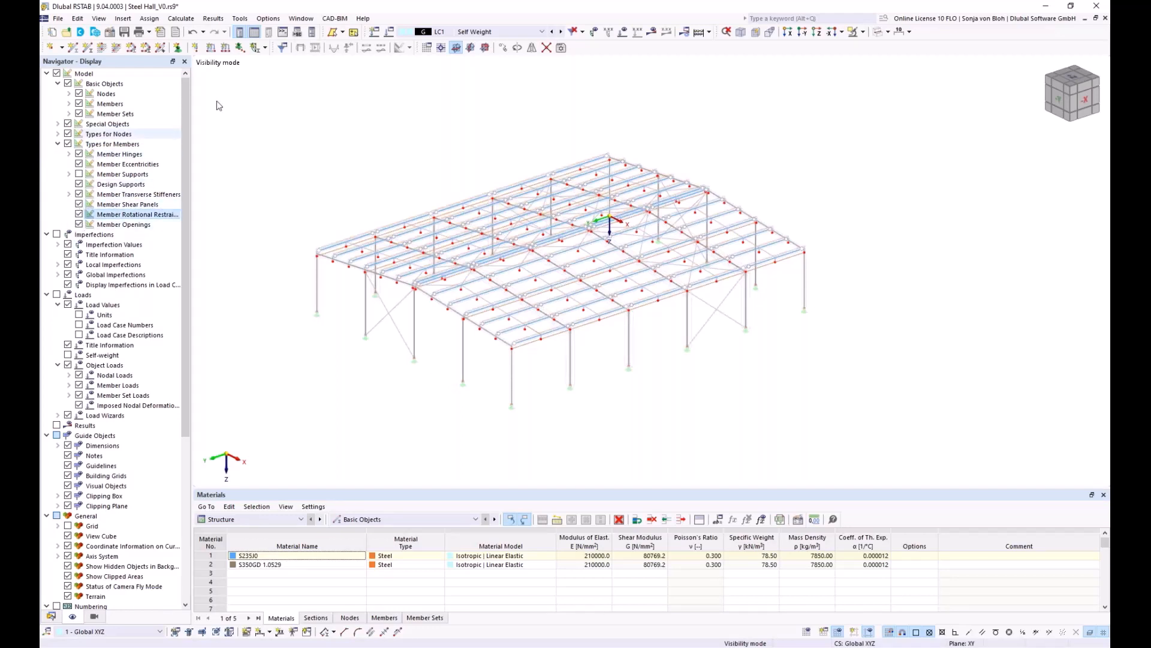
pyautogui.click(863, 32)
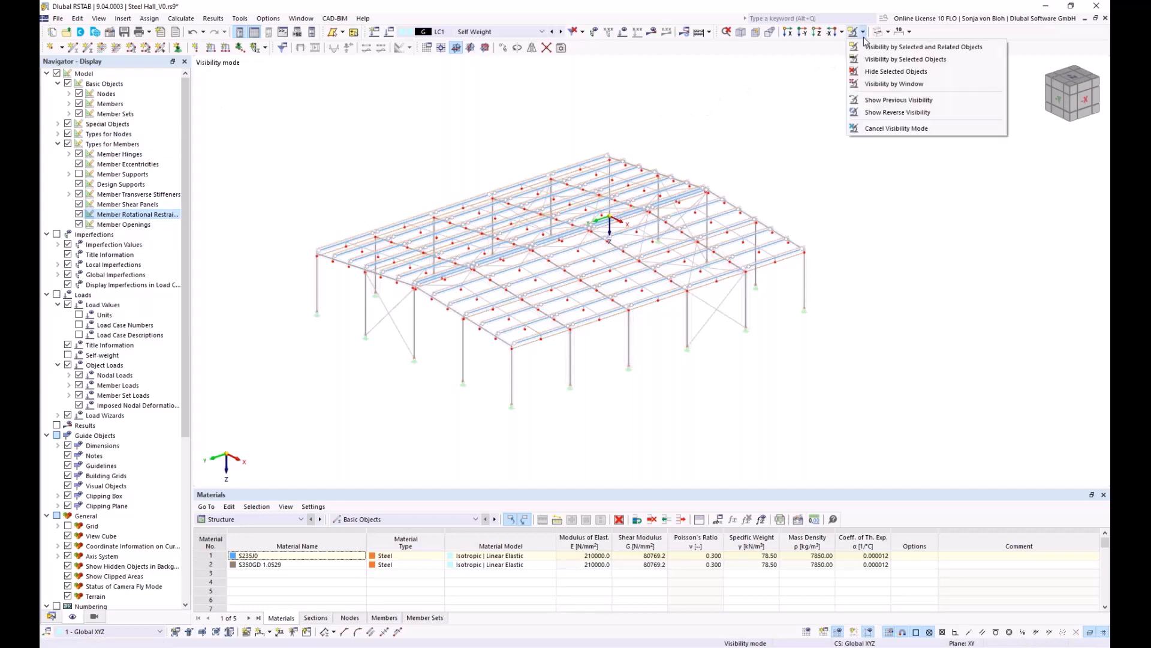
pyautogui.click(882, 101)
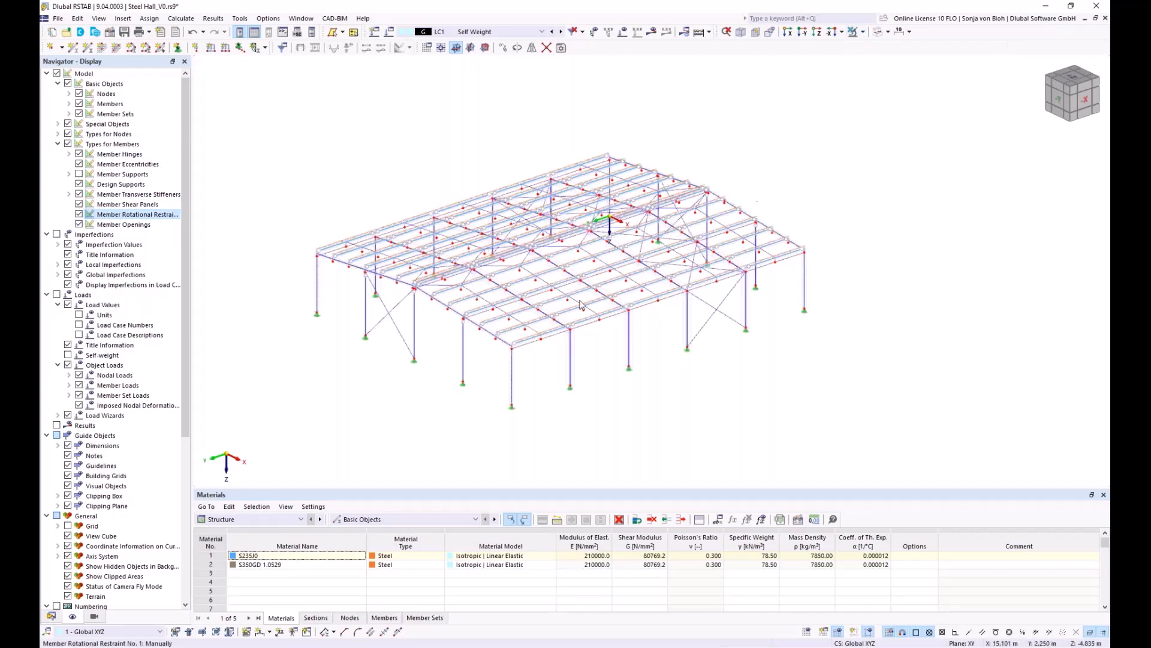
# Step: Examine the shear panel and rotational restraint symbols along the roof purlins, and hide both symbol types
pyautogui.scroll(5, 444, 330)
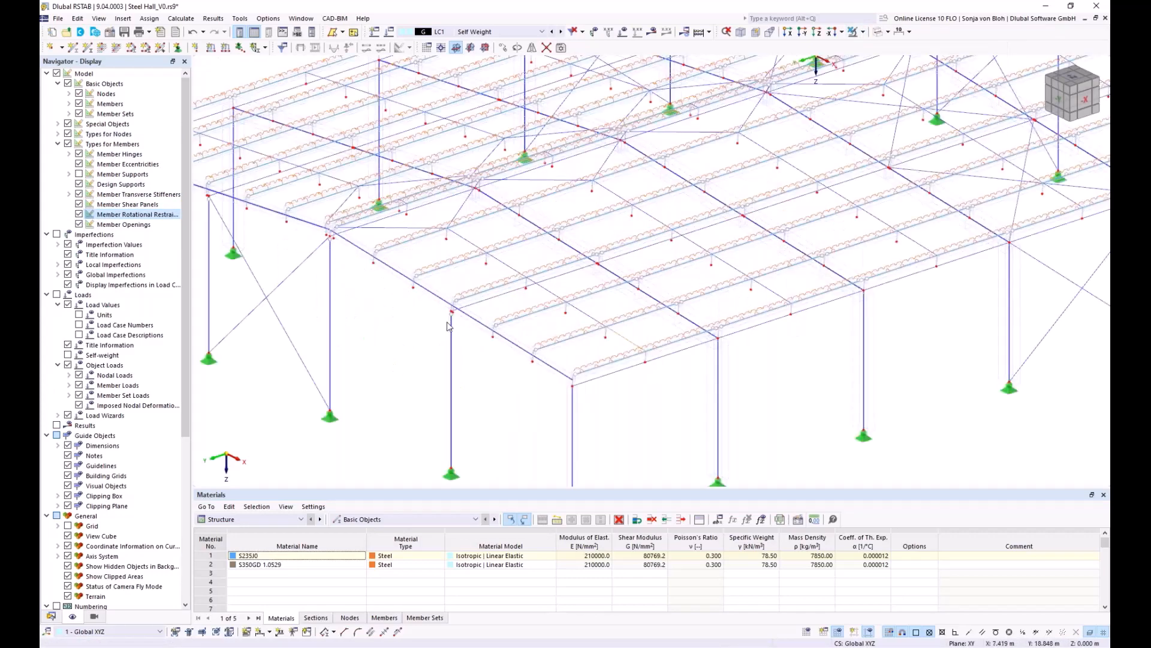
pyautogui.scroll(5, 478, 332)
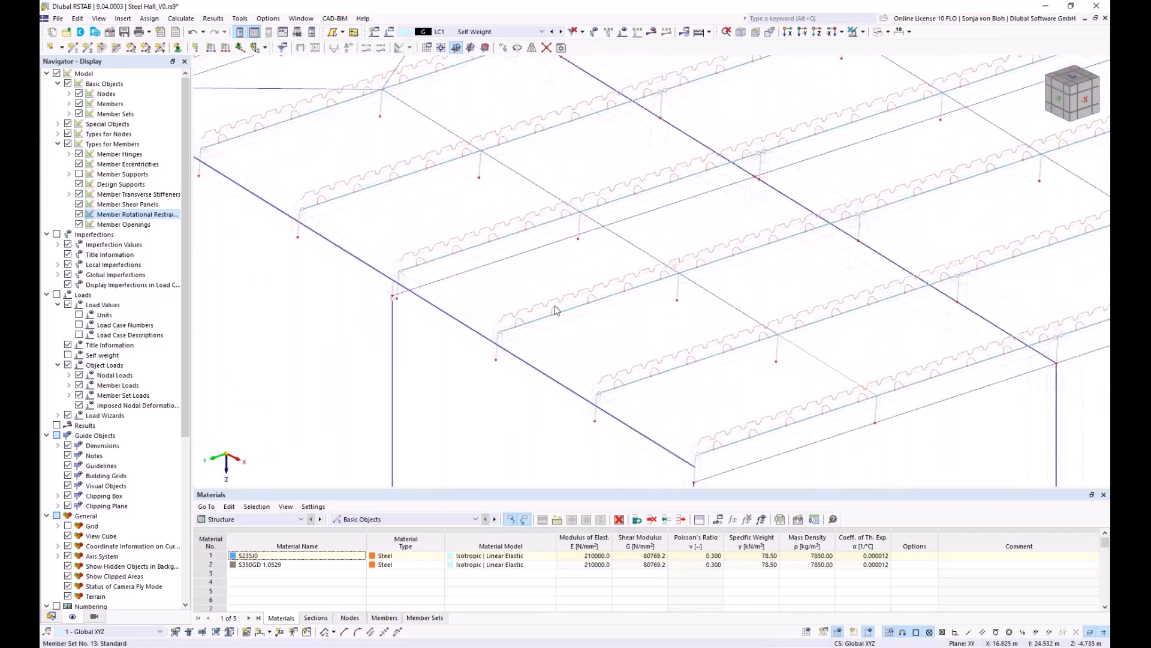
pyautogui.scroll(-1, 555, 306)
pyautogui.scroll(-1, 559, 298)
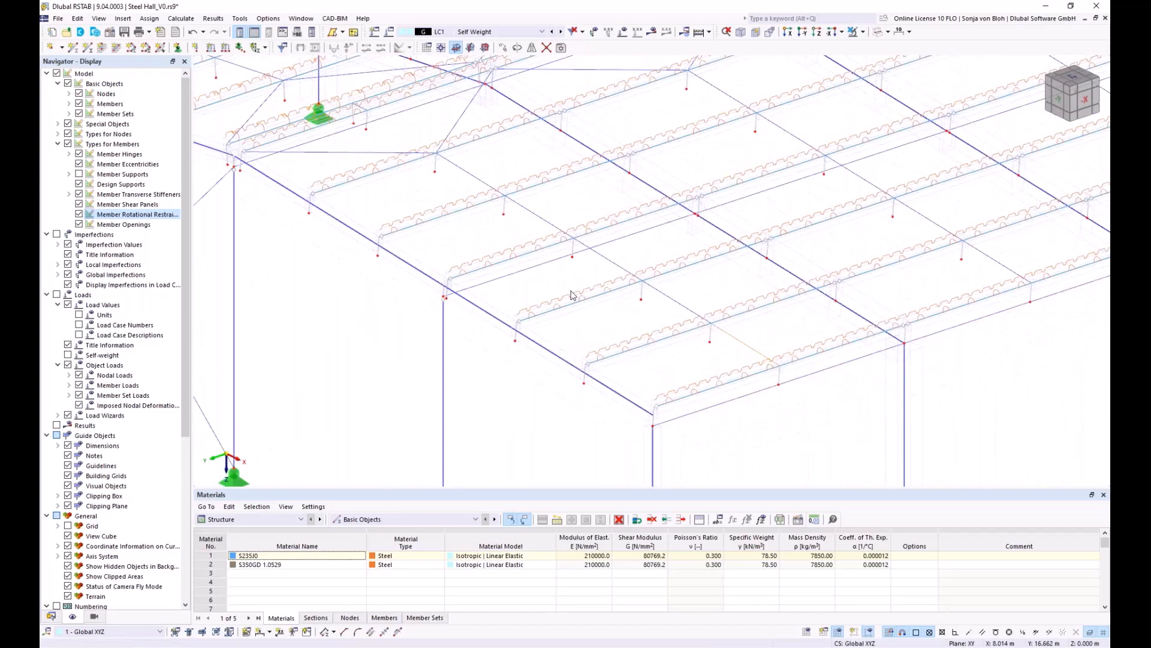
pyautogui.scroll(-6, 570, 300)
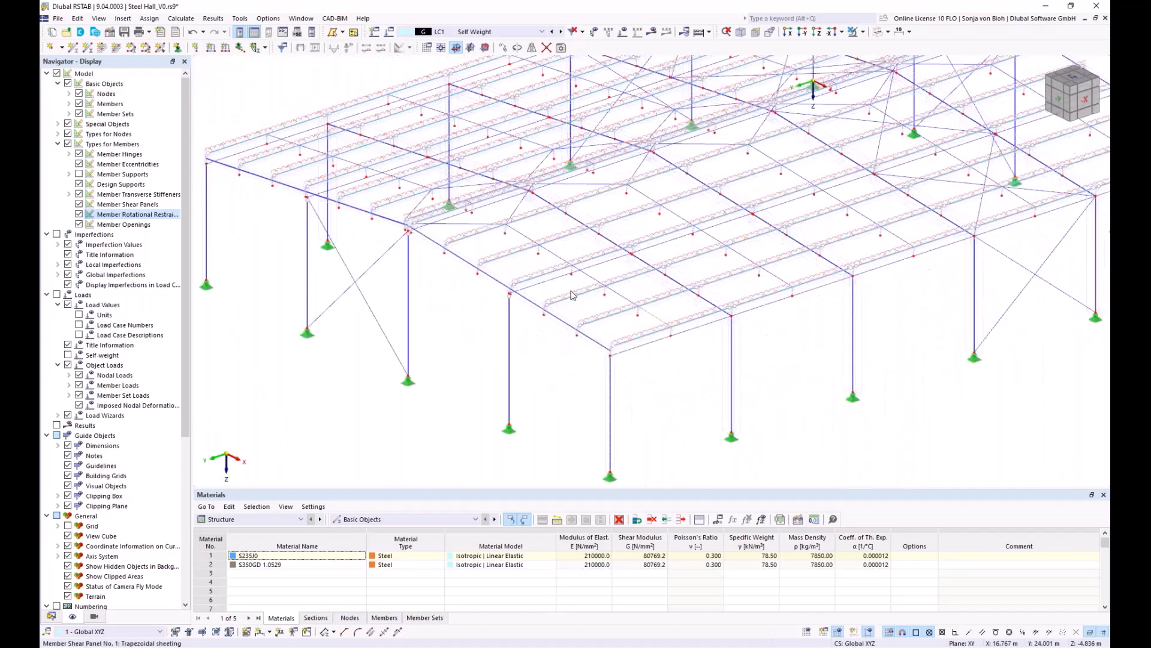
pyautogui.moveTo(545, 329); pyautogui.dragTo(467, 331, button='middle')
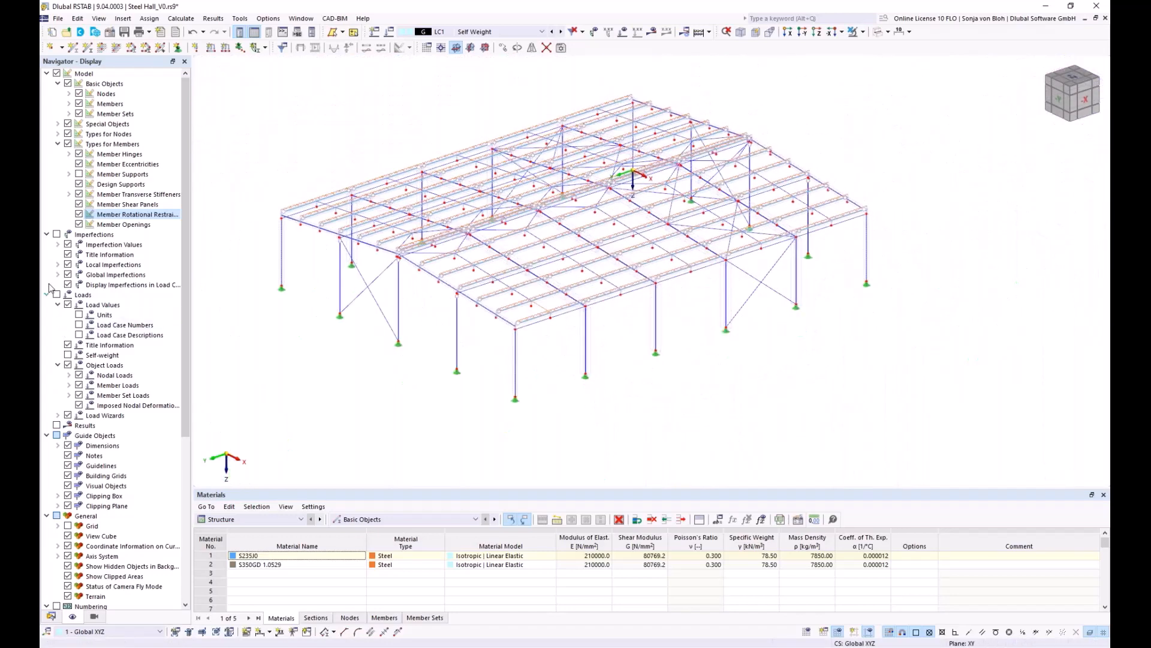
pyautogui.click(79, 214)
pyautogui.click(79, 204)
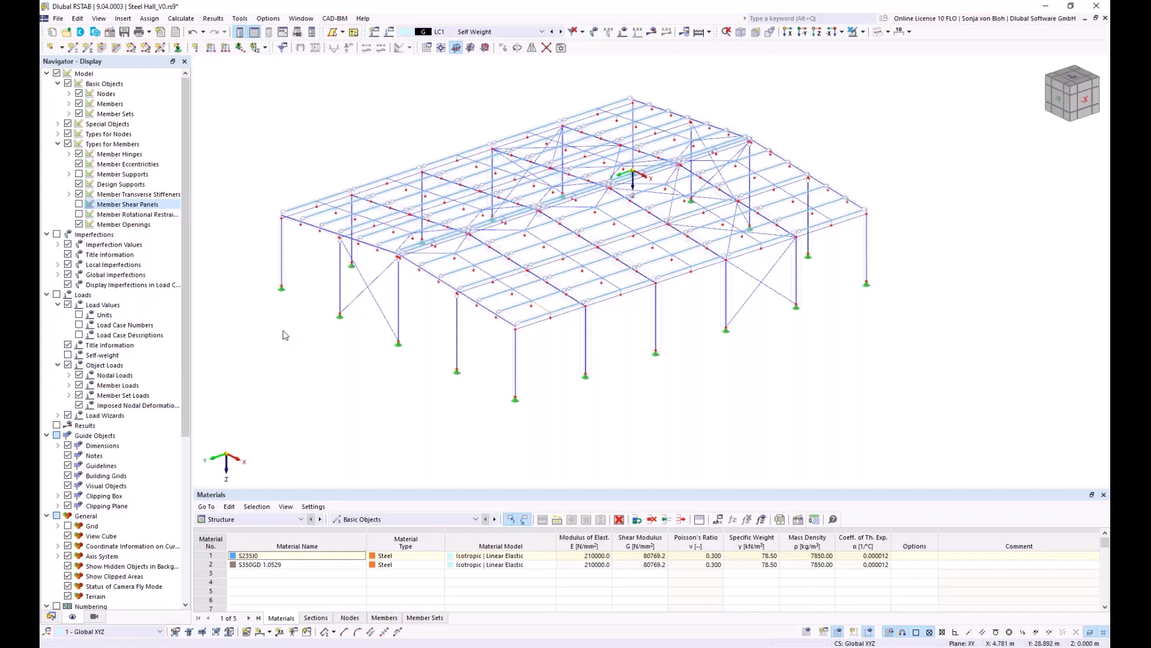
# Step: Create and save a new structure modification named "Consider Shear Panel and Rotational Restraint"
pyautogui.click(51, 616)
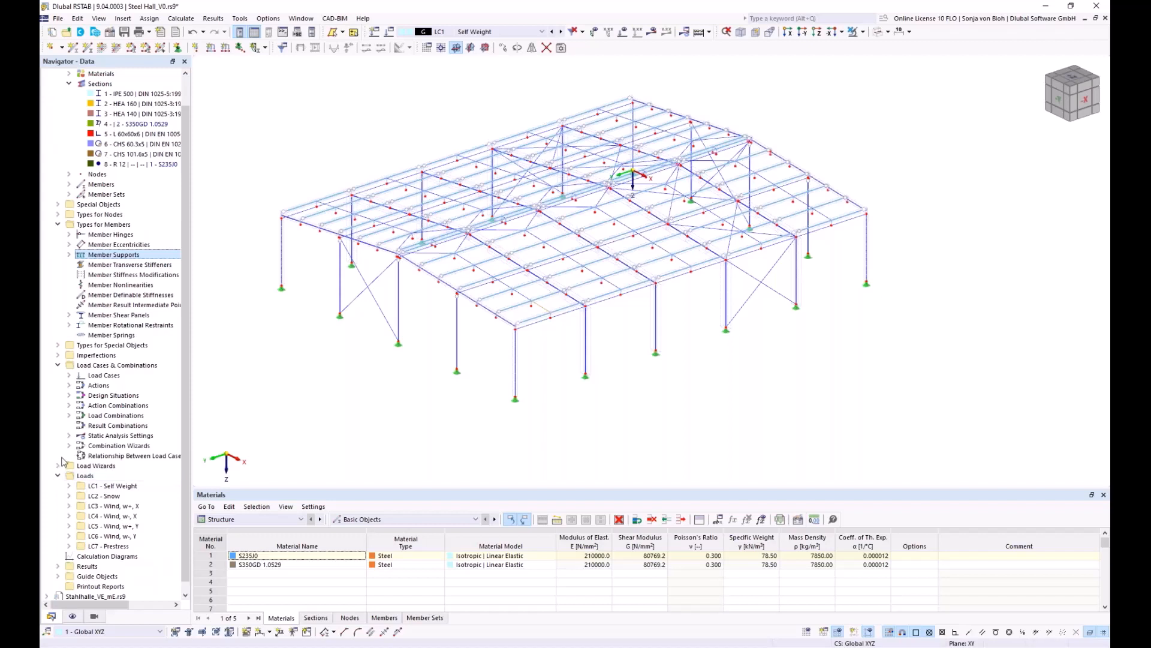
pyautogui.click(57, 204)
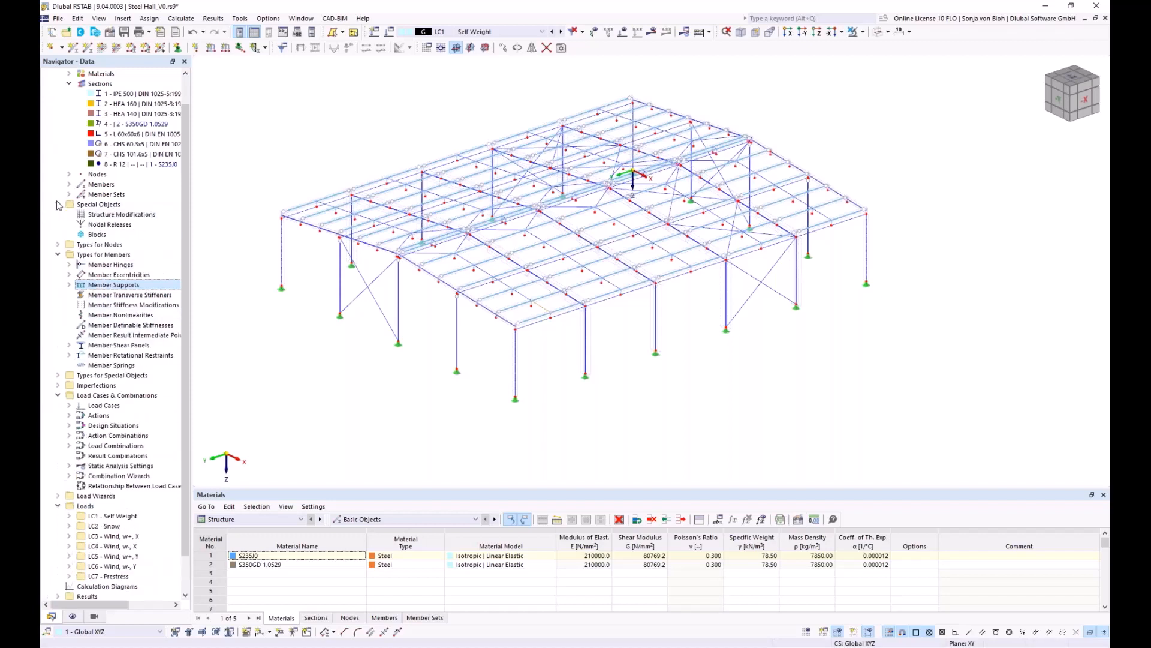
pyautogui.rightClick(114, 215)
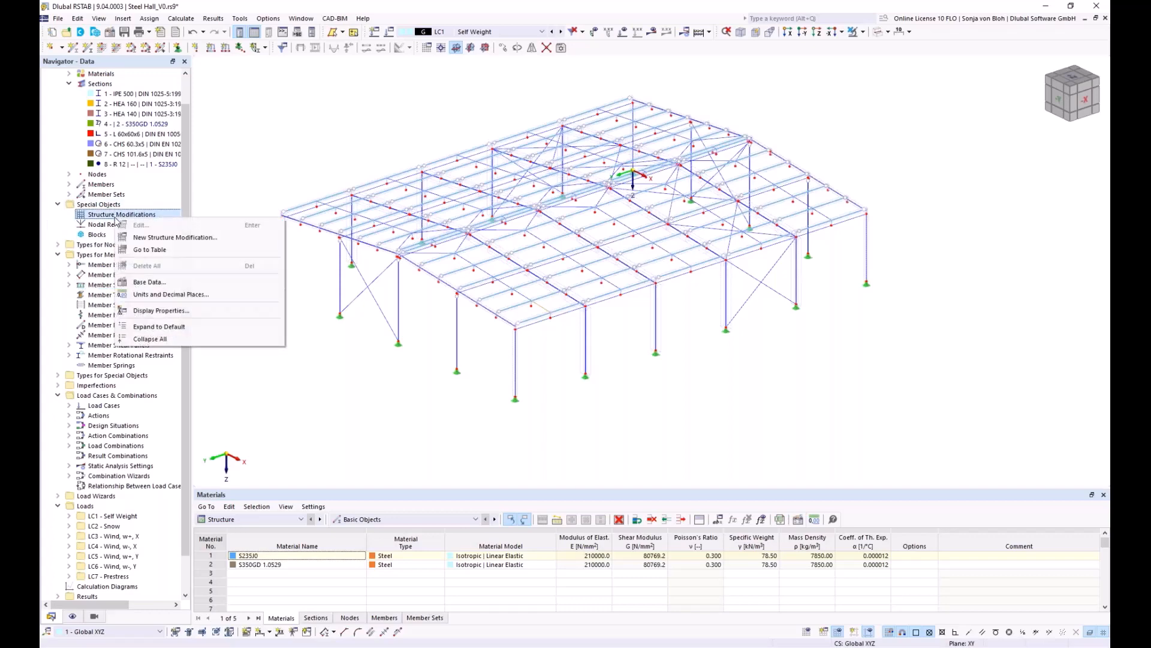
pyautogui.click(138, 238)
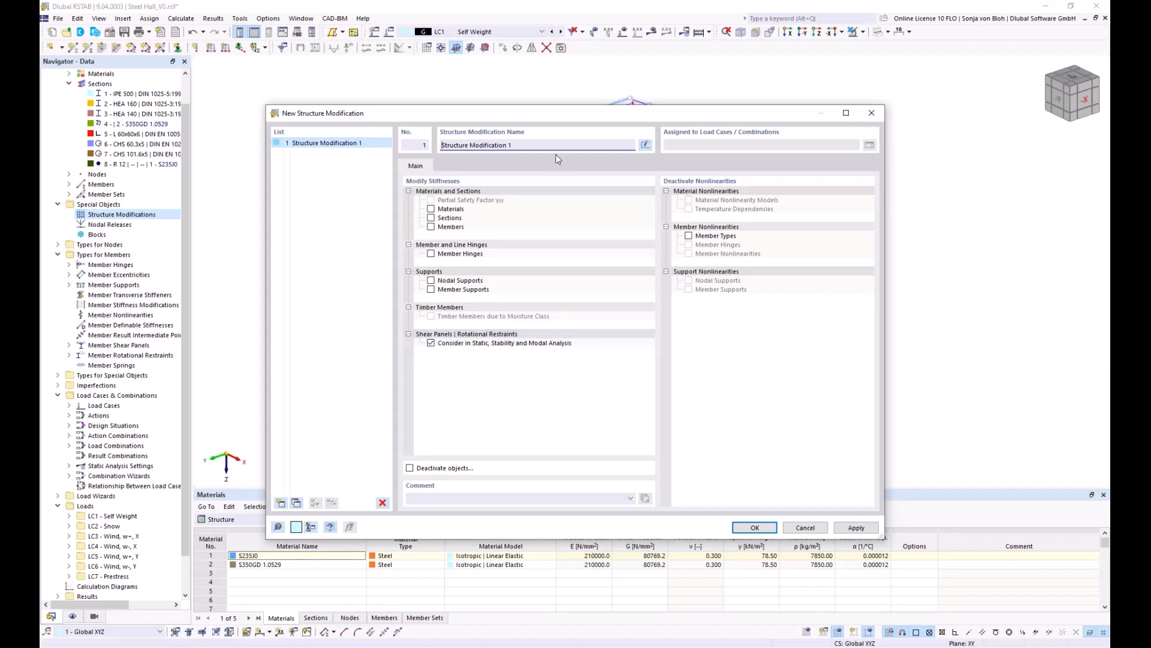
pyautogui.click(529, 144)
pyautogui.moveTo(529, 144); pyautogui.dragTo(379, 137)
pyautogui.press('BackSpace')
pyautogui.write('Consider Shear Panel and Rotational R')
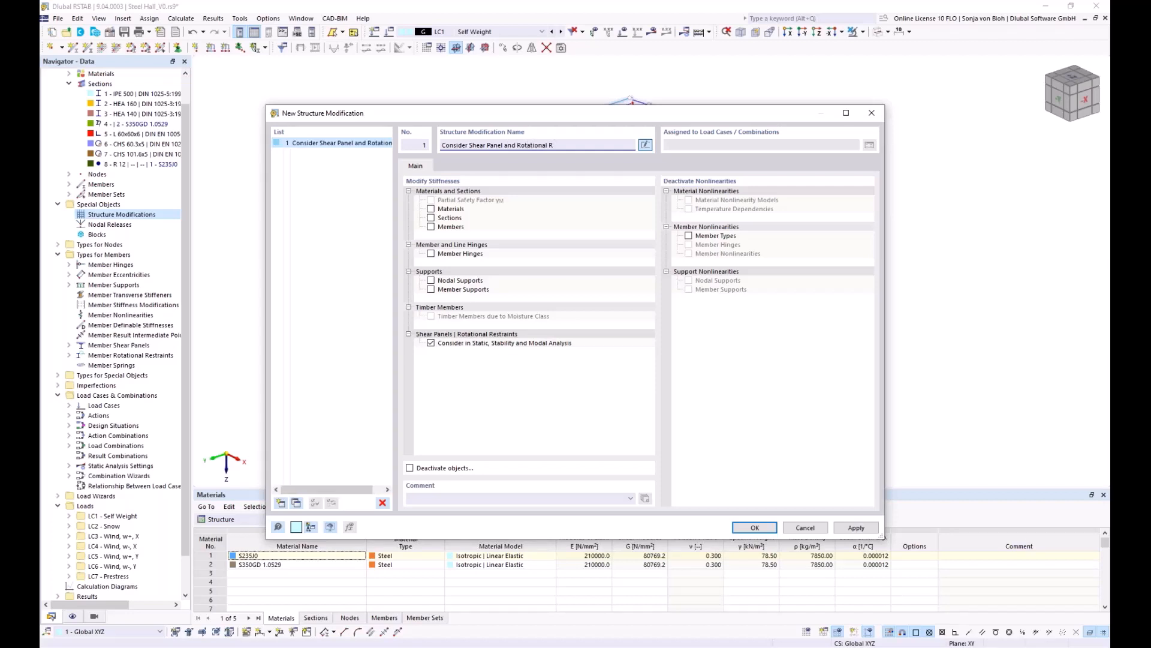
pyautogui.write('esta')
pyautogui.click(756, 528)
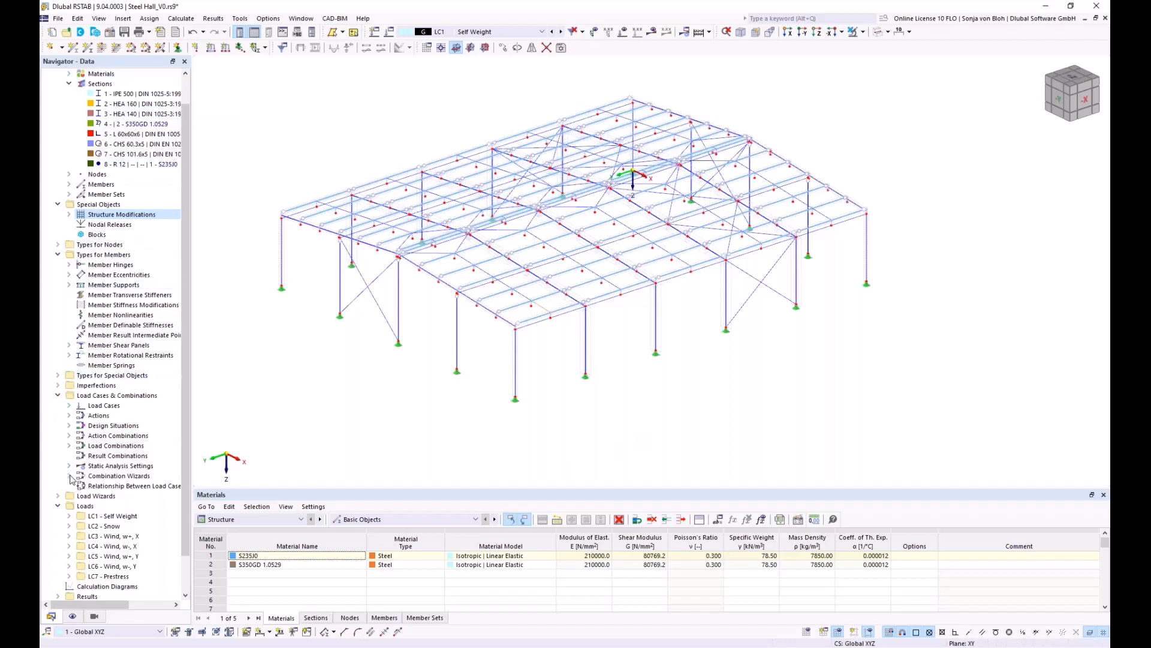
# Step: Make the load combination wizard consider structure modification "1 - Consider Shear Panel and Rotational Restraint" and save it
pyautogui.click(70, 476)
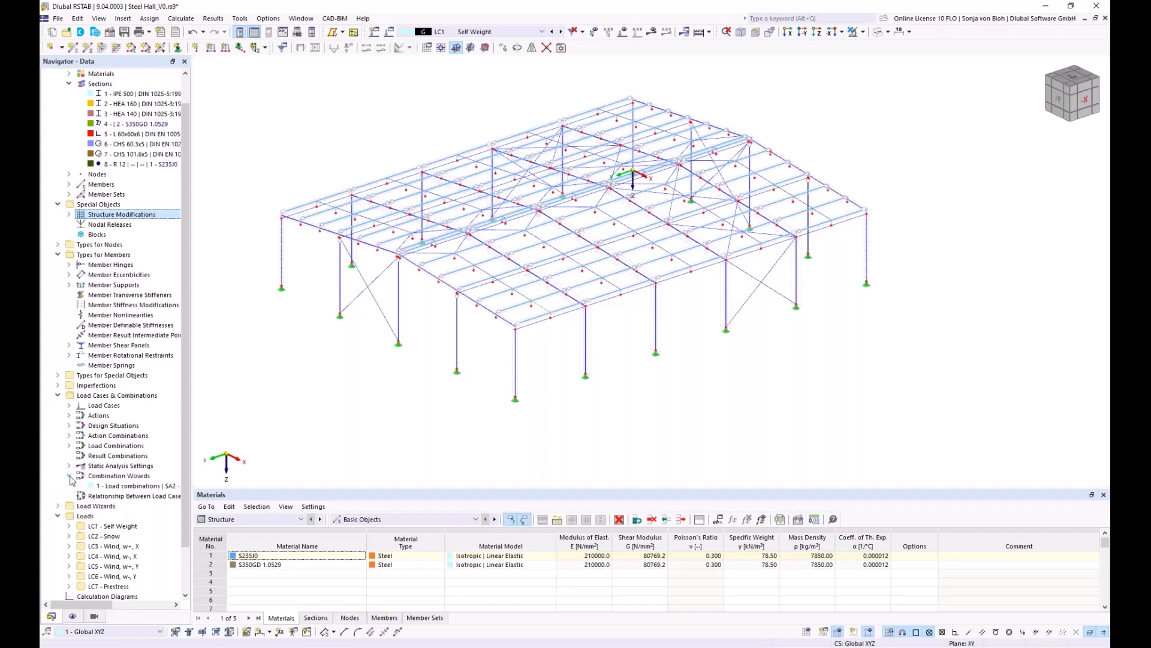
pyautogui.doubleClick(112, 487)
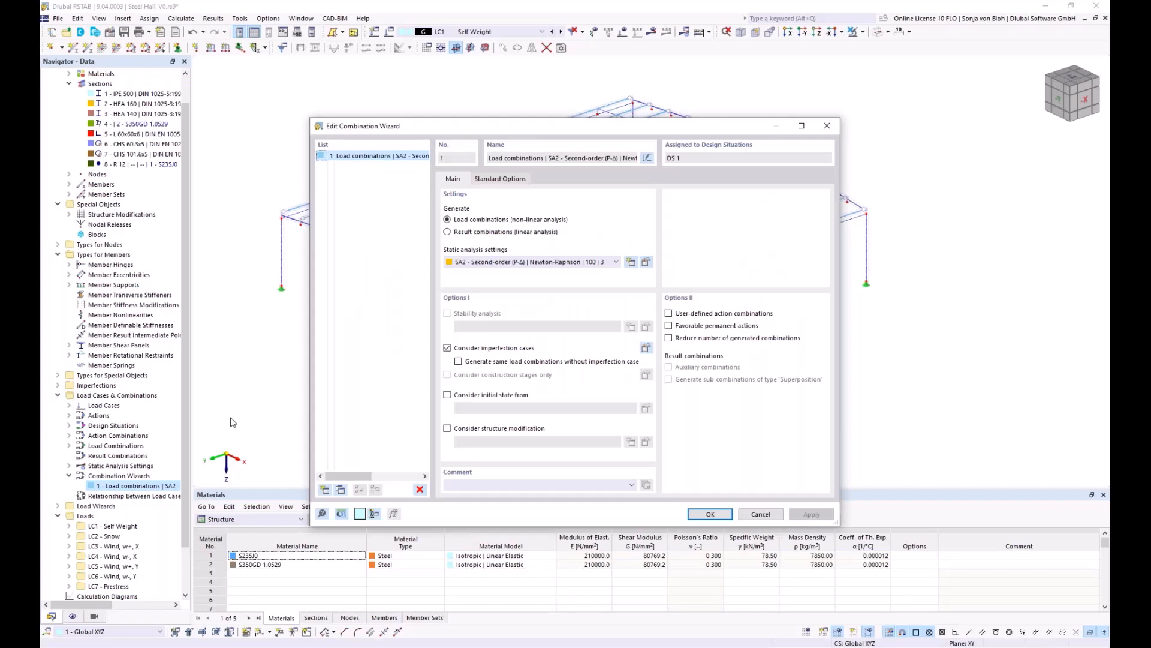
pyautogui.click(447, 429)
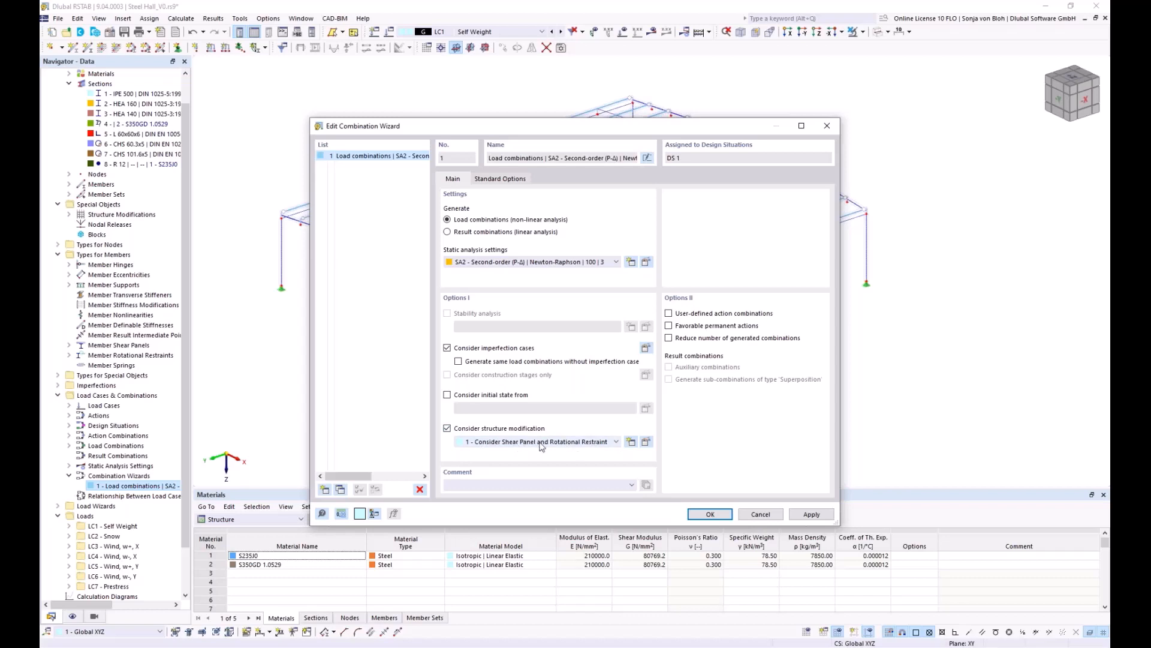
pyautogui.click(710, 515)
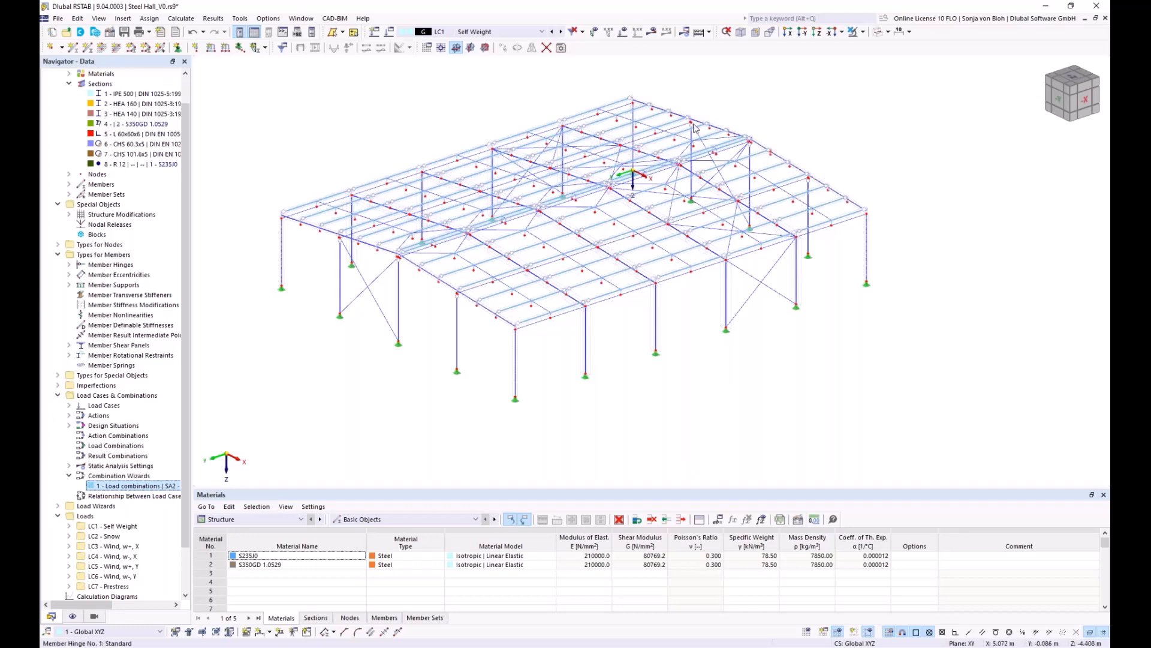
# Step: Display the loads of load case LC1 - Self Weight on the model
pyautogui.click(624, 33)
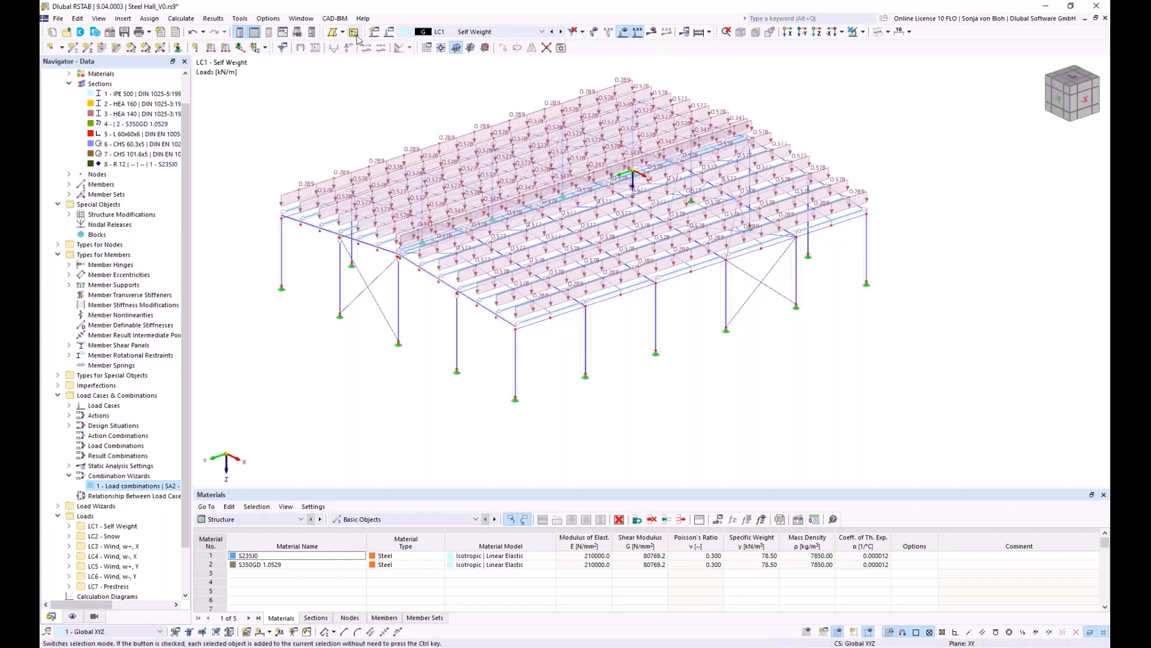
# Step: Review the loads on the hall for load cases LC2 - Snow, the wind cases LC3 to LC6 and LC7 - Prestress
pyautogui.click(561, 32)
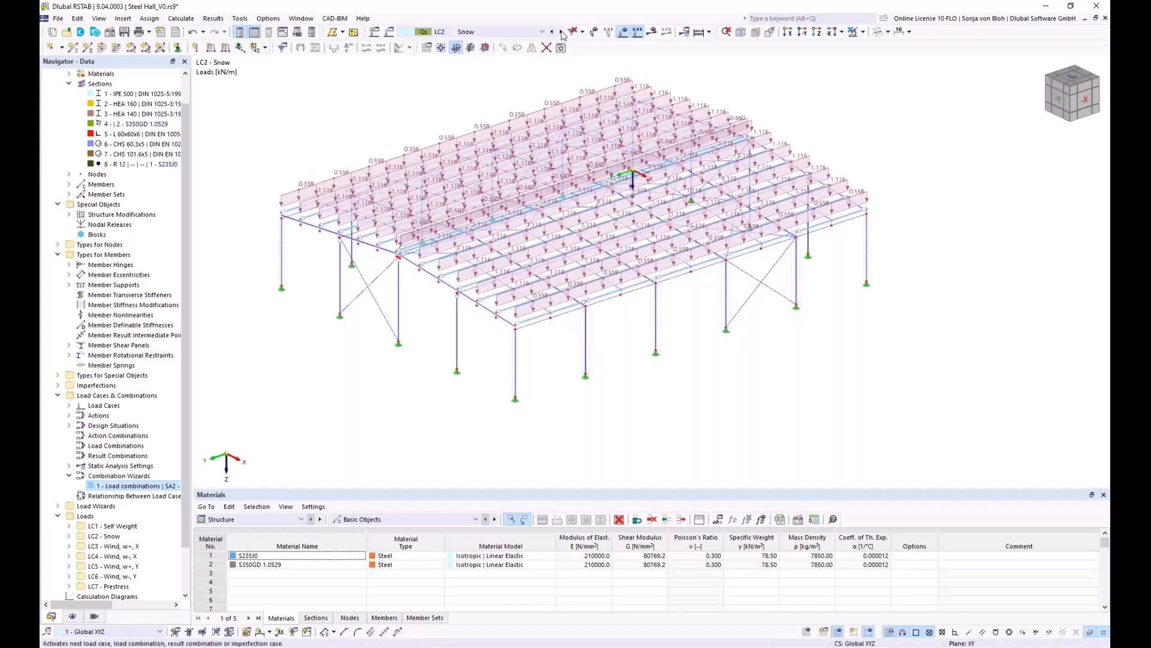
pyautogui.click(862, 32)
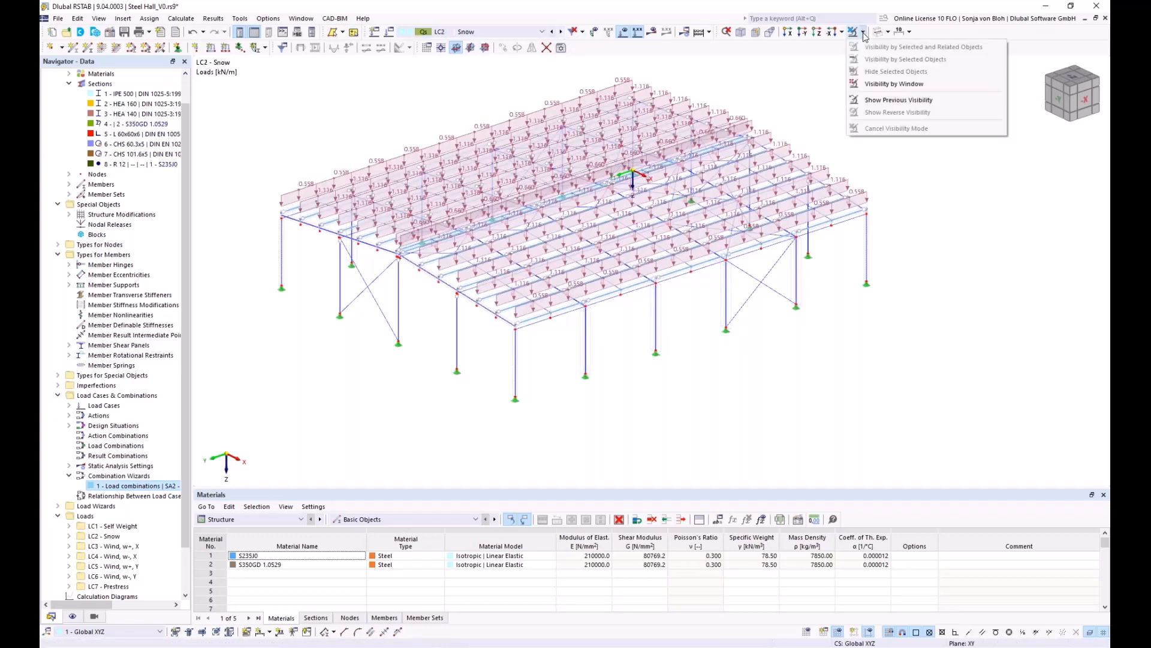
pyautogui.click(868, 85)
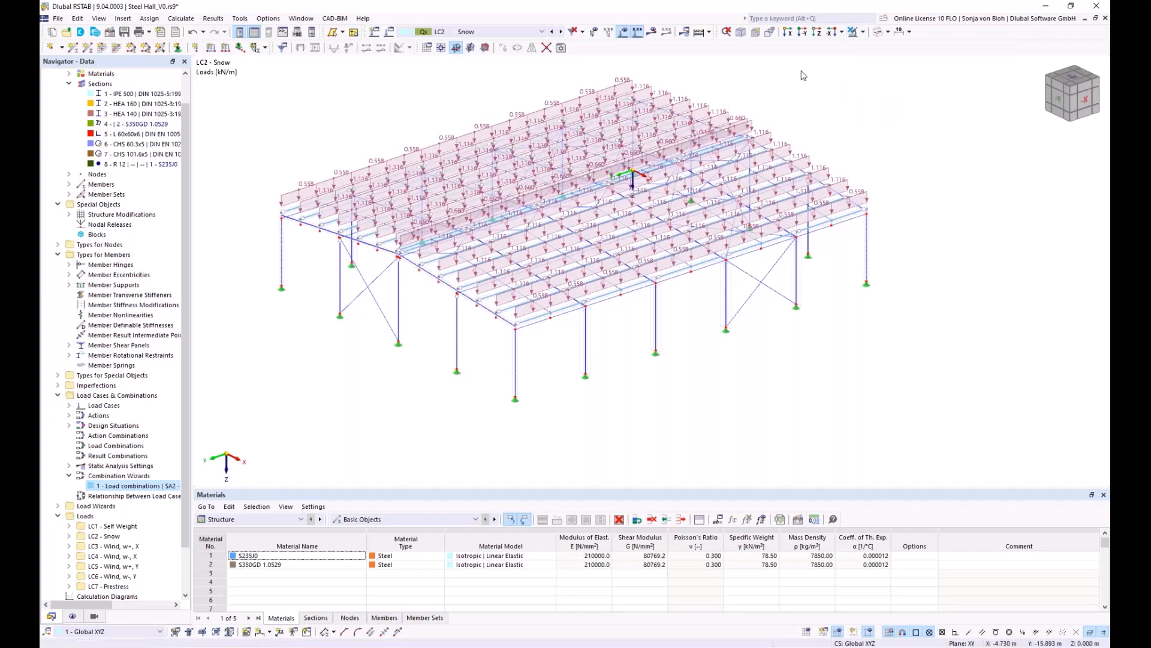
pyautogui.click(562, 32)
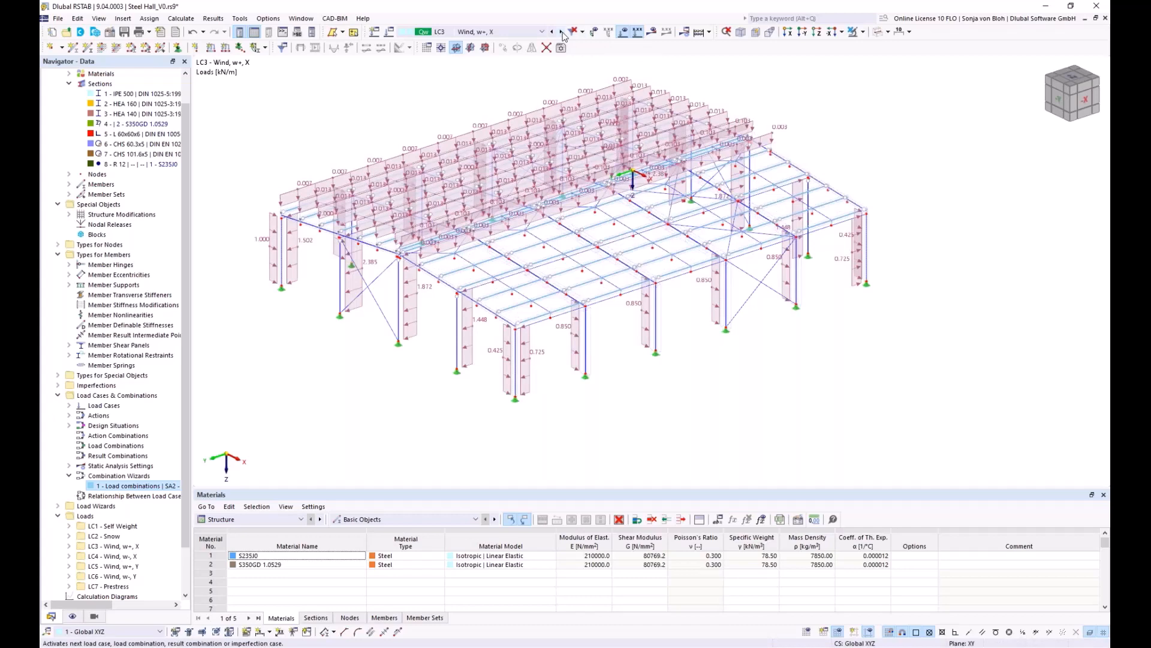
pyautogui.click(562, 32)
pyautogui.click(562, 32)
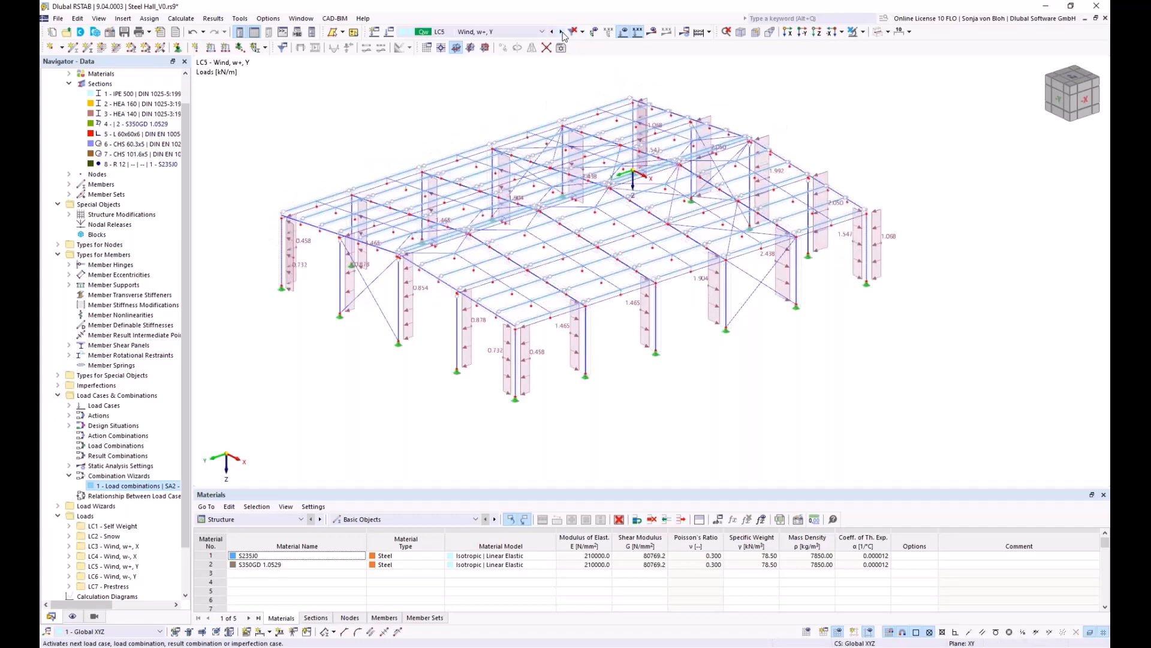
pyautogui.click(562, 32)
pyautogui.click(562, 32)
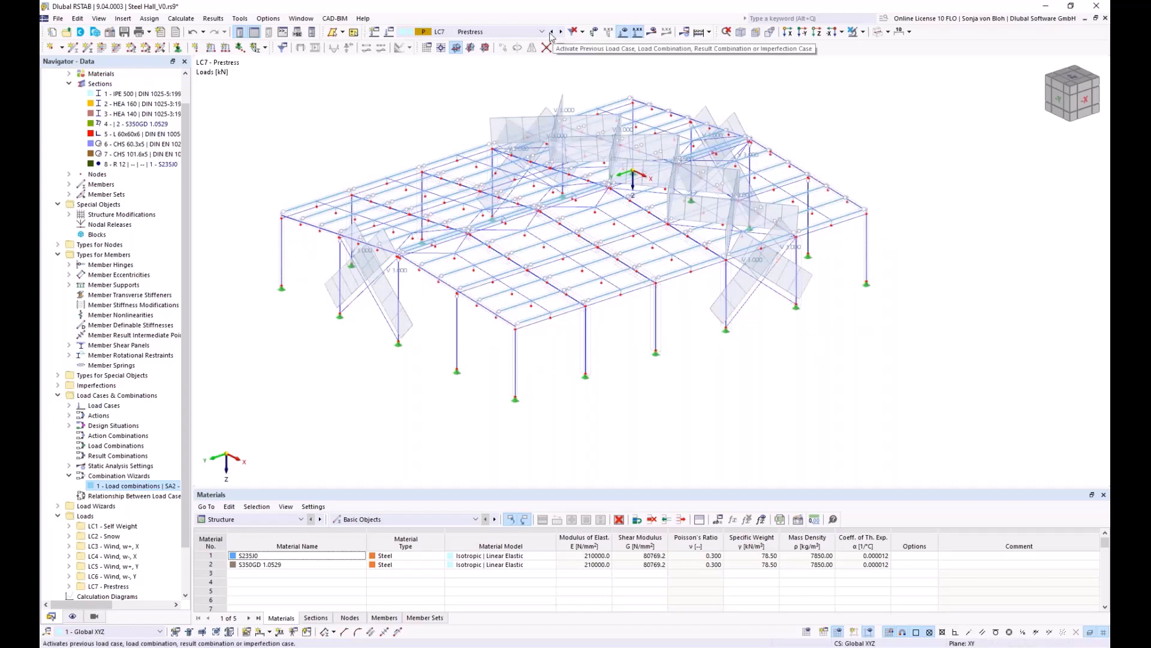
# Step: Examine the parameters and force eccentricity of the LC1 - Self Weight member load on the roof-edge purlin, without changing them
pyautogui.click(516, 32)
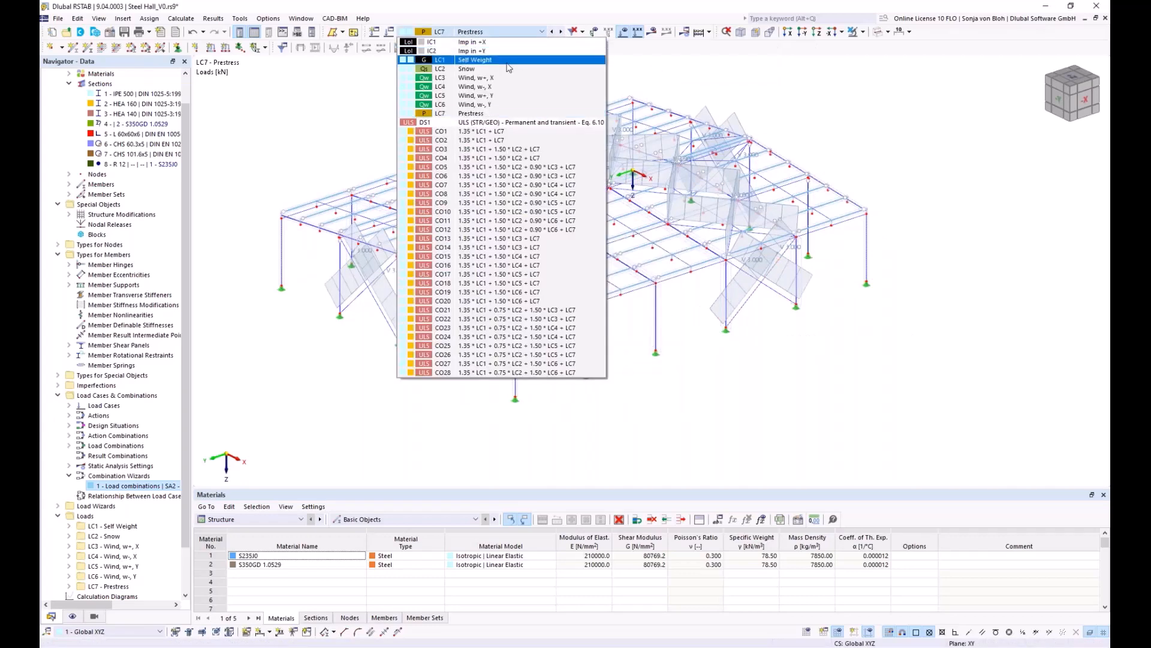
pyautogui.click(471, 61)
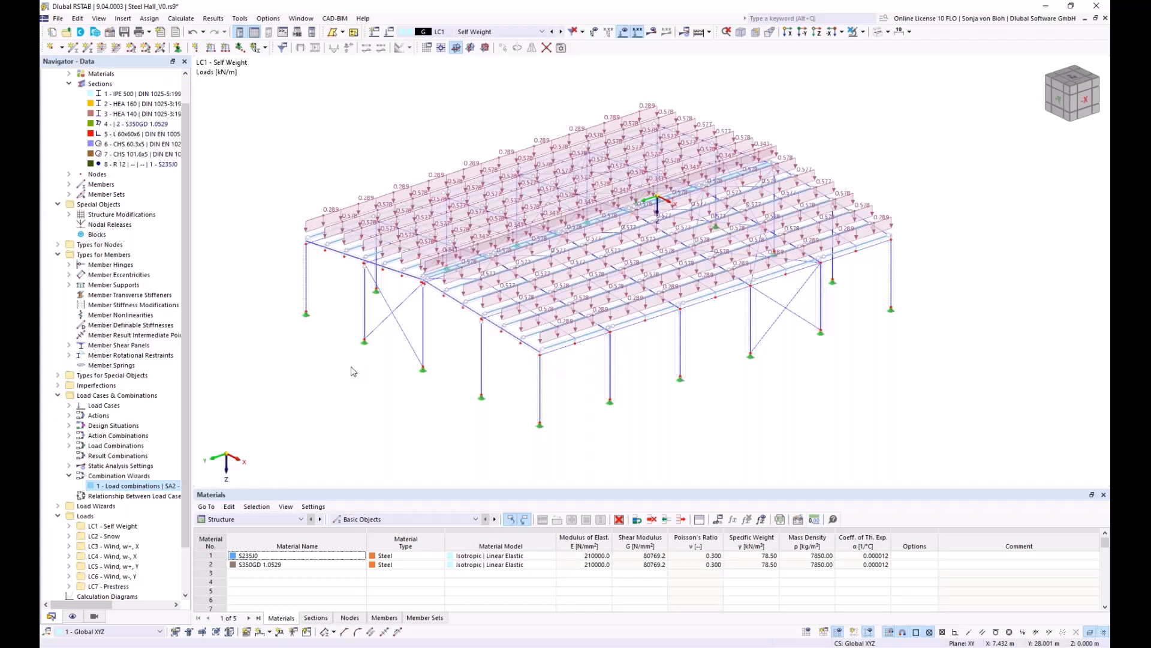
pyautogui.doubleClick(320, 195)
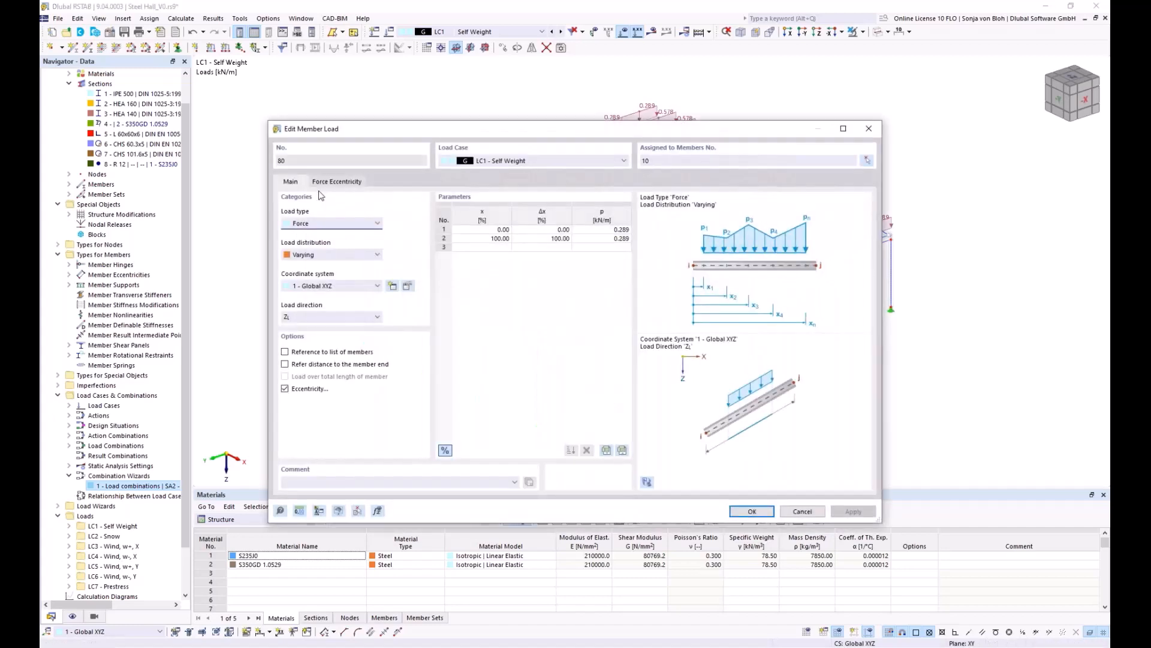
pyautogui.moveTo(316, 134); pyautogui.dragTo(342, 97)
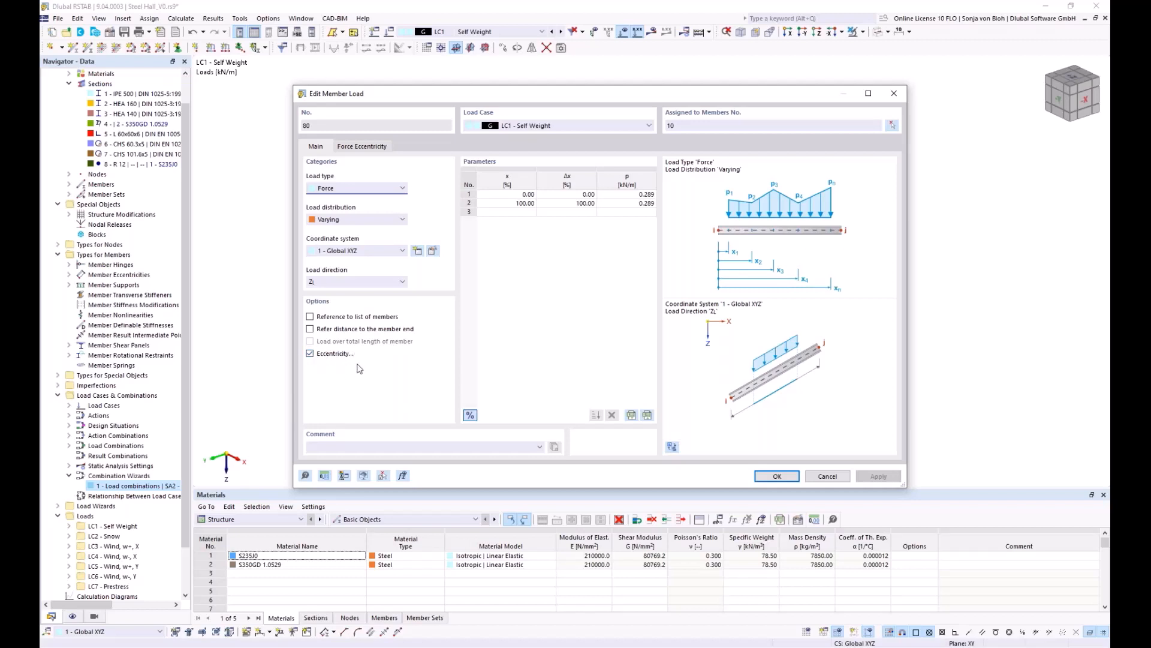
pyautogui.click(368, 147)
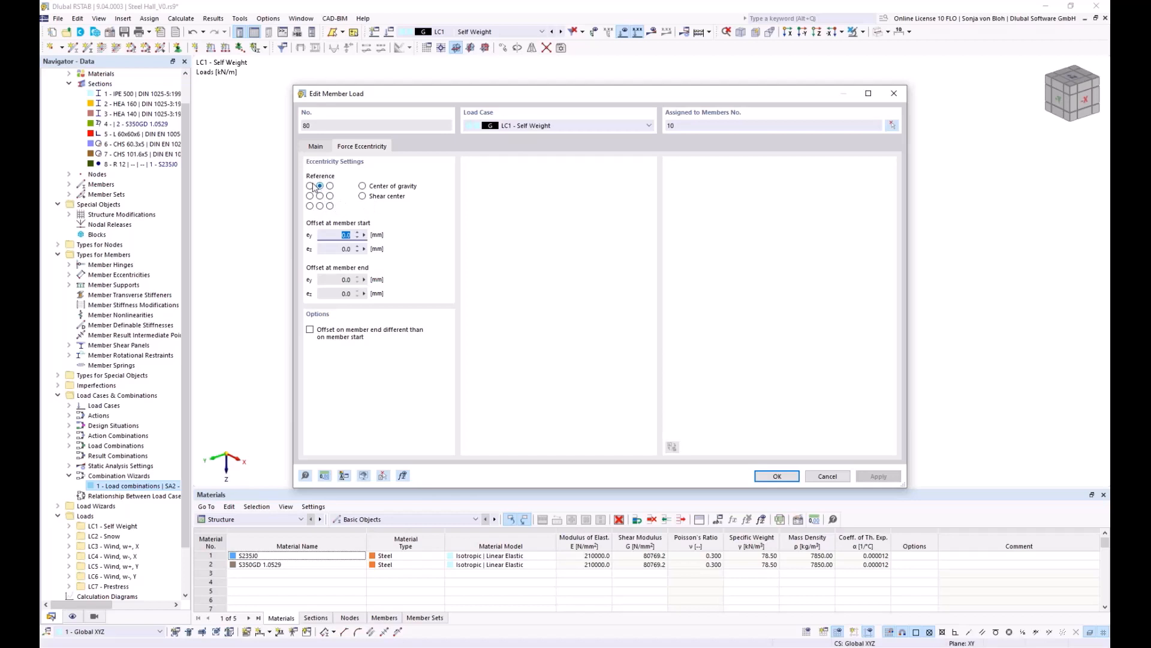
pyautogui.click(827, 476)
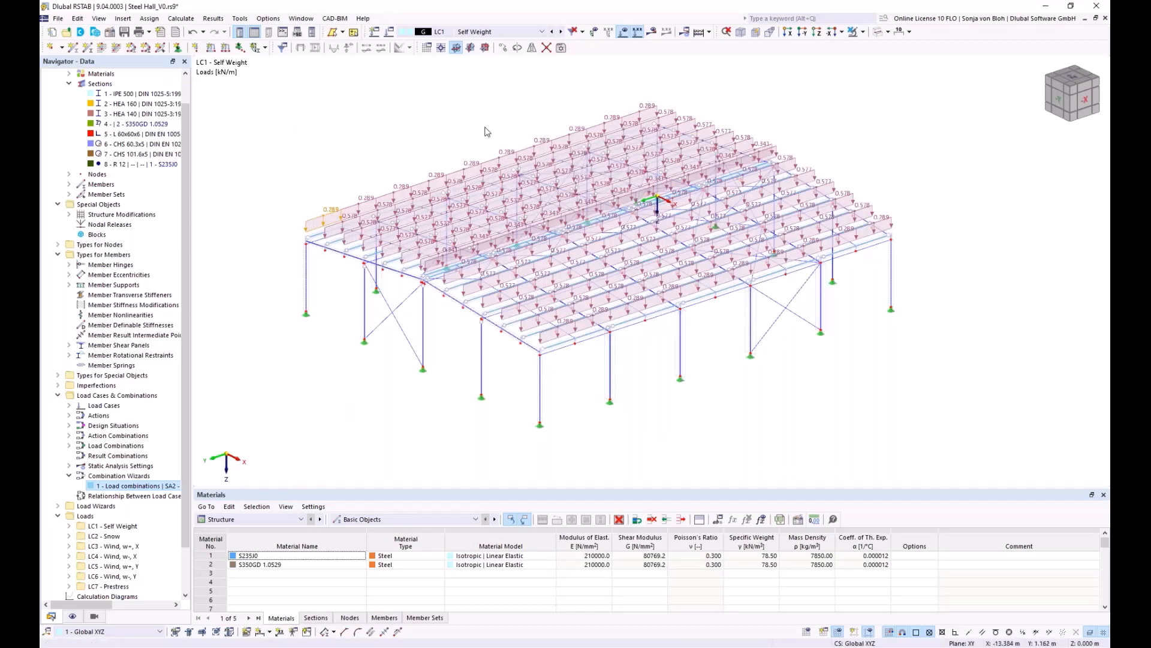
# Step: Display imperfection cases IC1 - Imp in +X and IC2 - Imp in +Y and examine the column sway imperfections
pyautogui.click(542, 32)
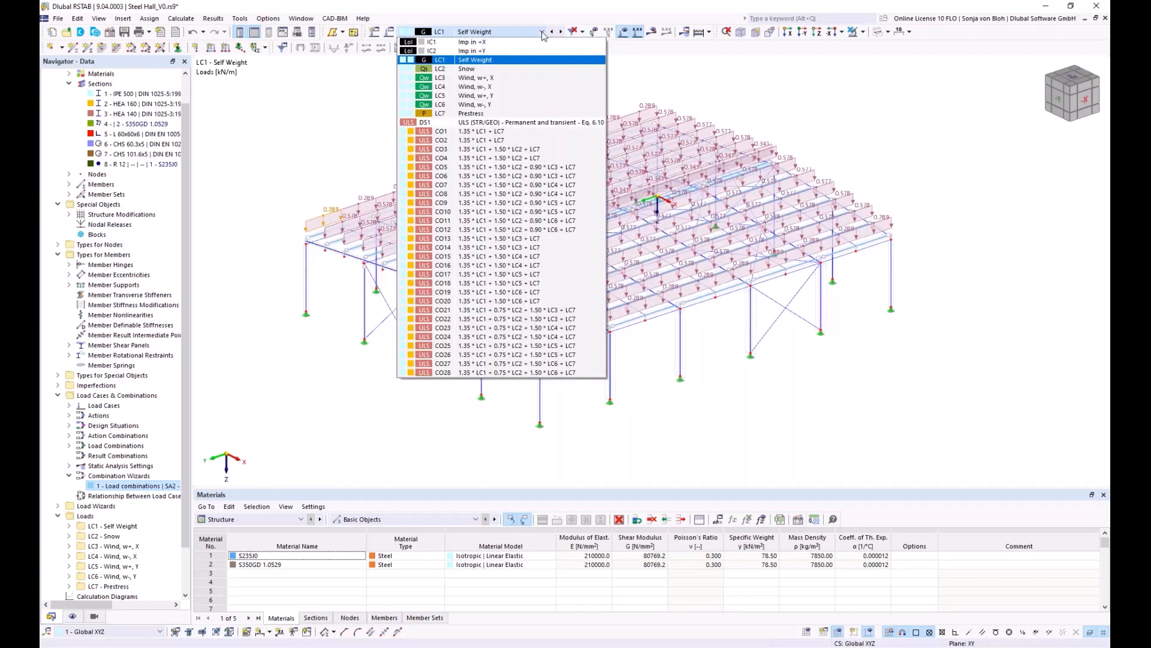
pyautogui.click(514, 42)
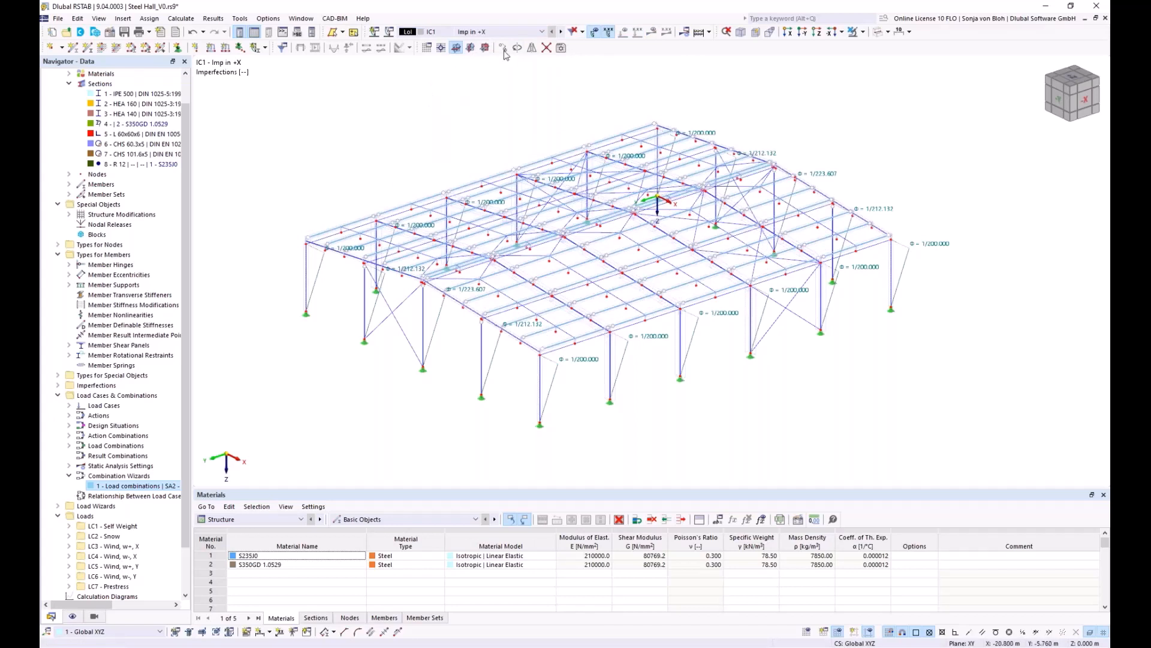
pyautogui.click(542, 32)
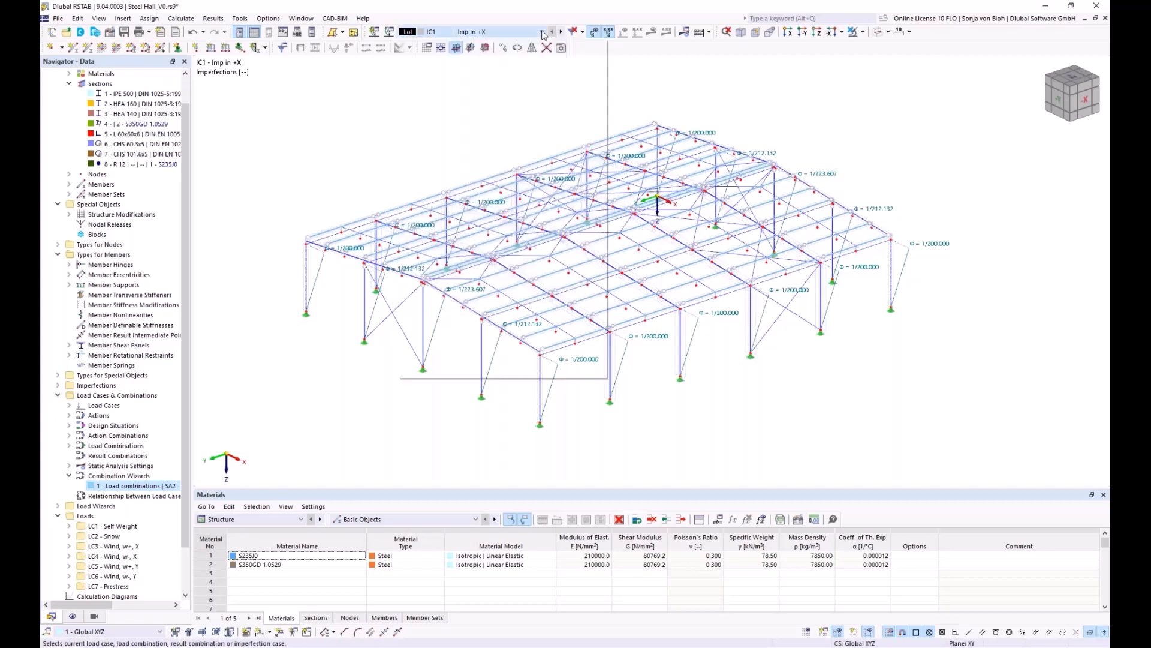
pyautogui.click(505, 53)
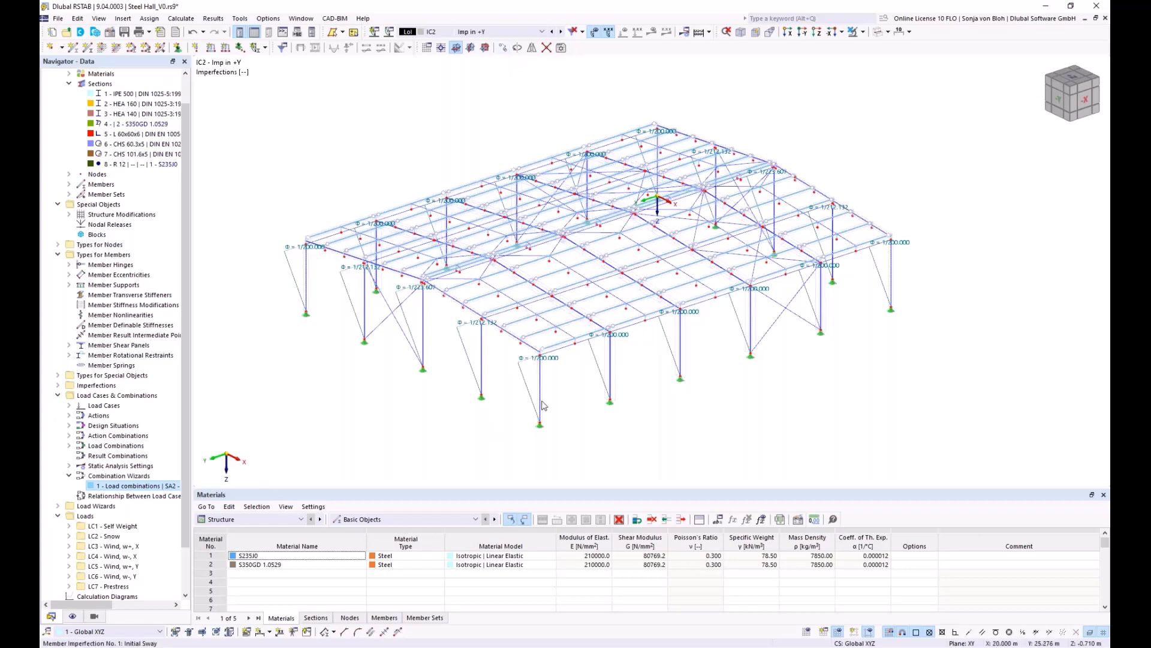
pyautogui.scroll(3, 551, 390)
pyautogui.scroll(3, 574, 354)
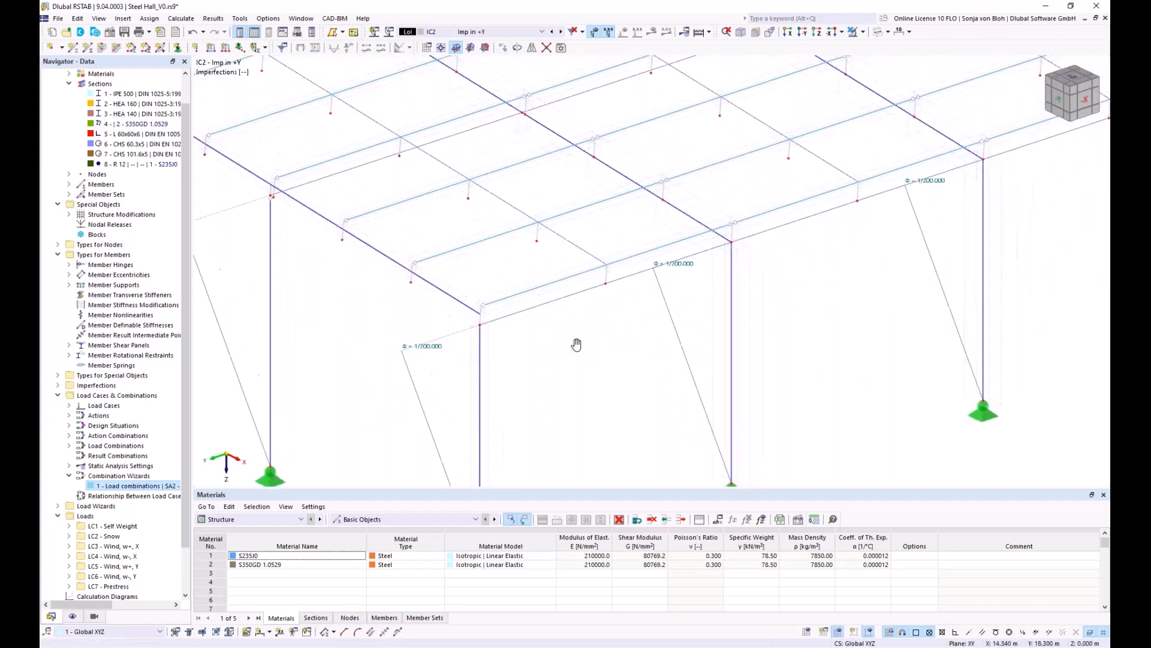
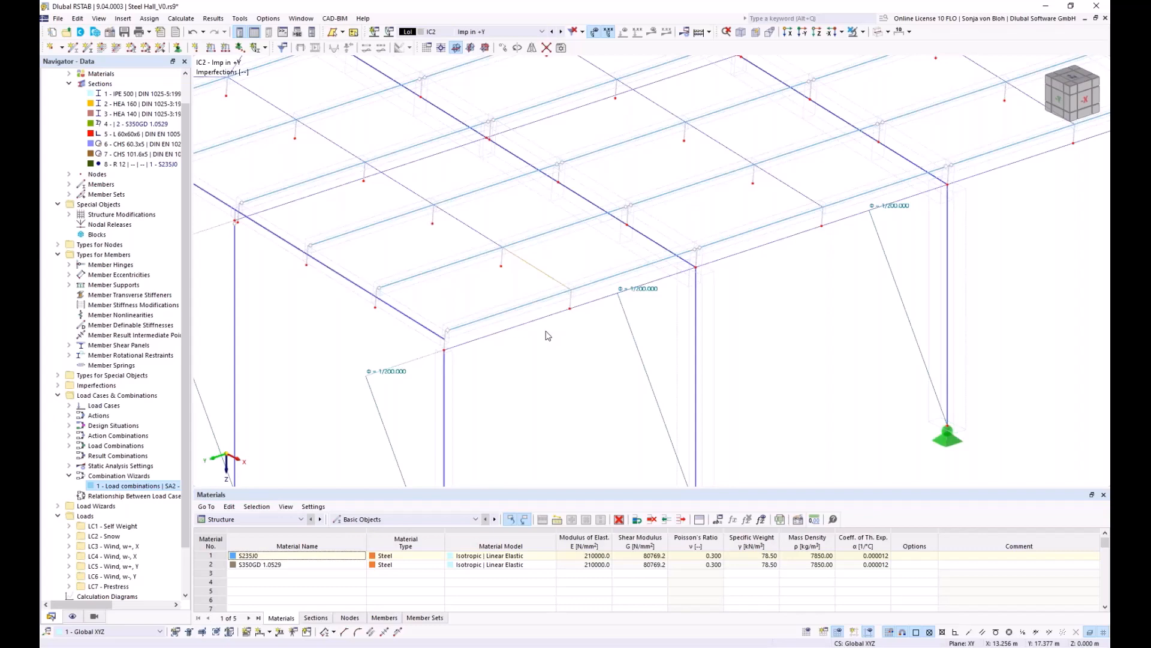
pyautogui.scroll(-5, 547, 333)
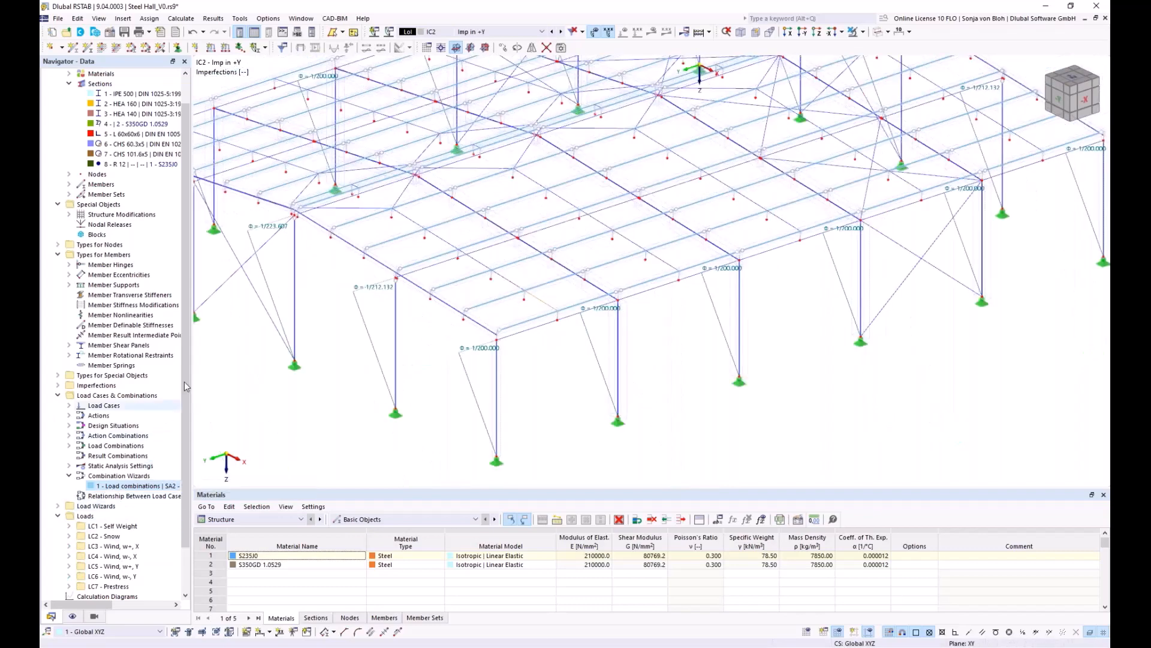
# Step: Activate the Structure Stability add-on in the model's base data
pyautogui.moveTo(188, 406); pyautogui.dragTo(187, 374)
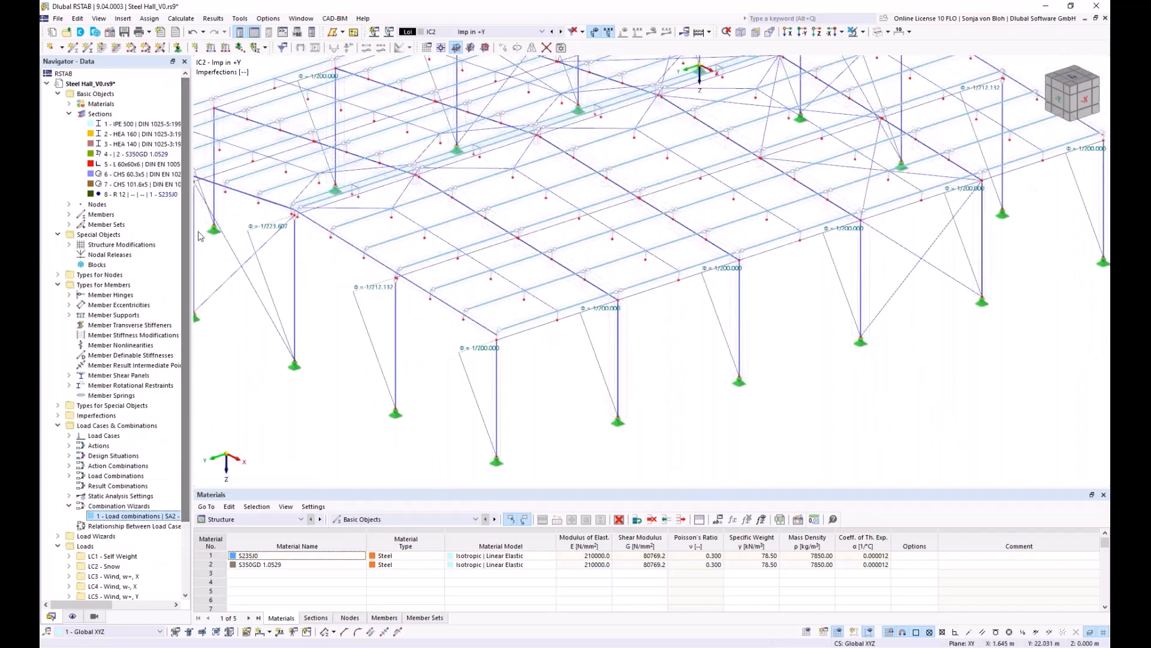
pyautogui.rightClick(102, 93)
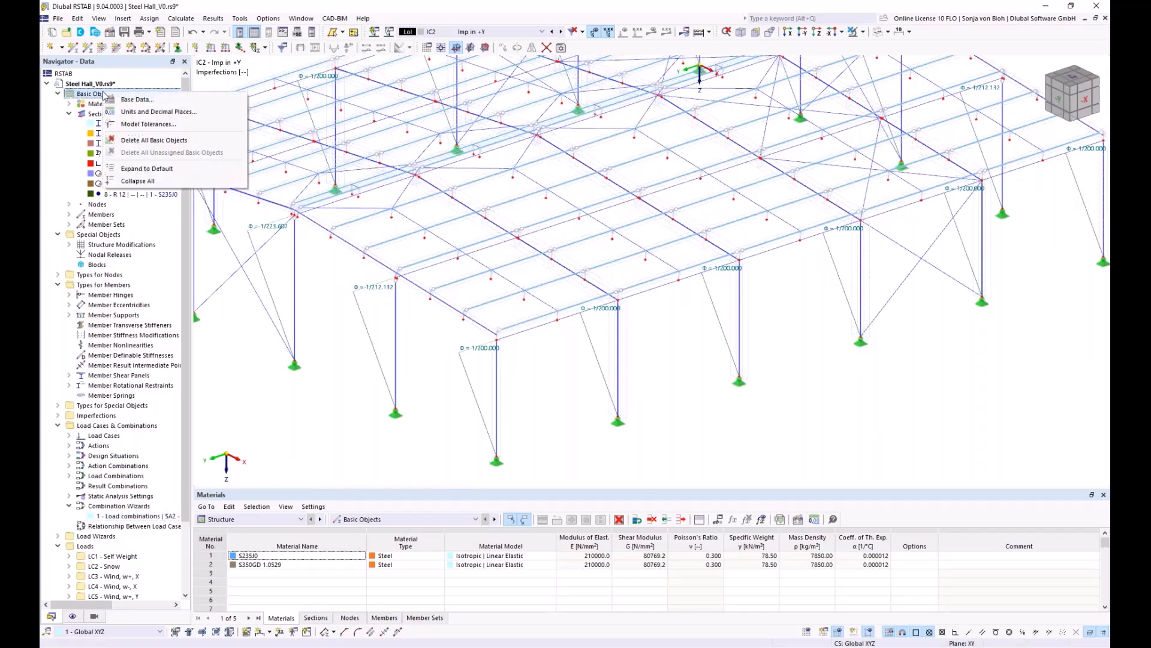
pyautogui.click(138, 102)
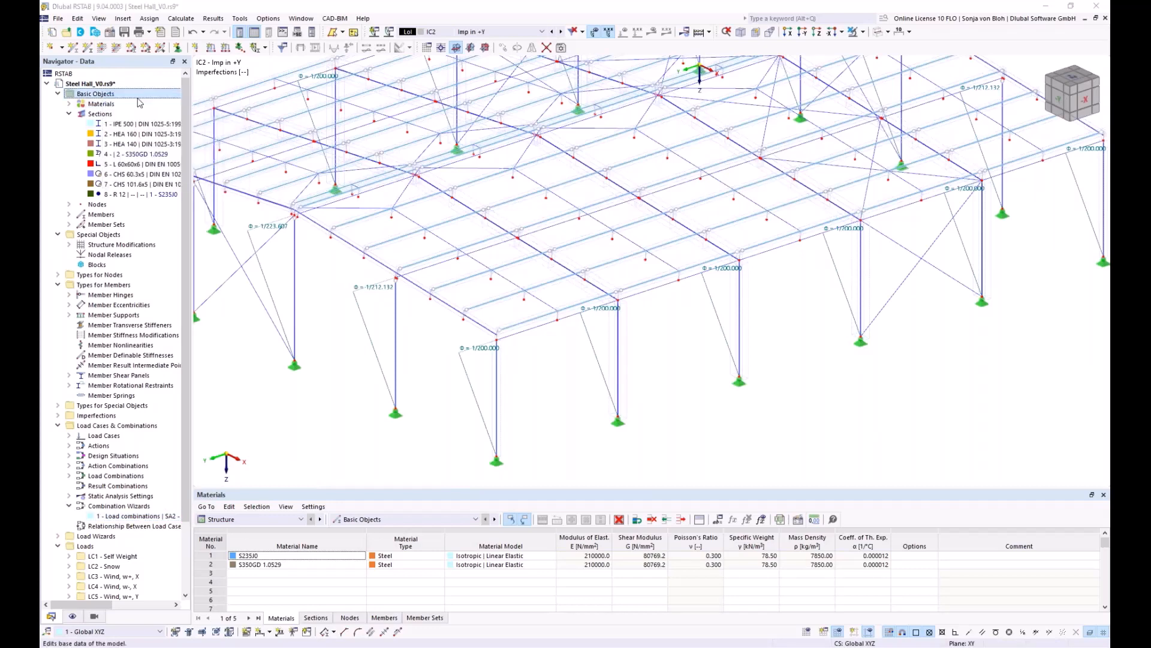
pyautogui.click(396, 113)
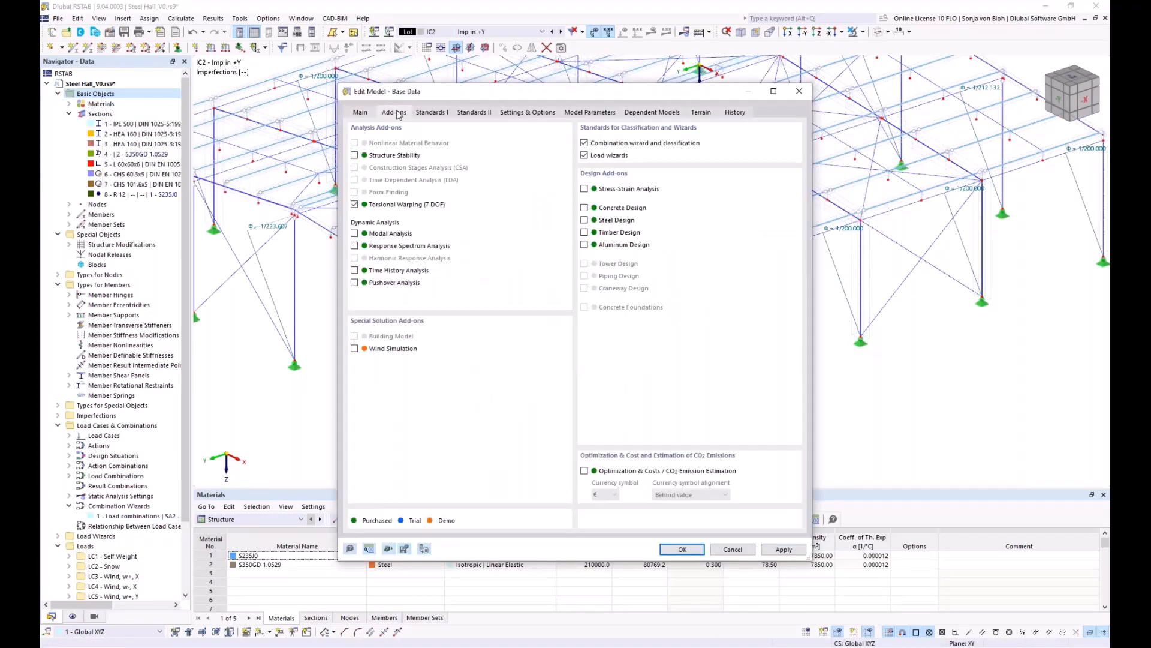
pyautogui.click(354, 155)
pyautogui.click(682, 550)
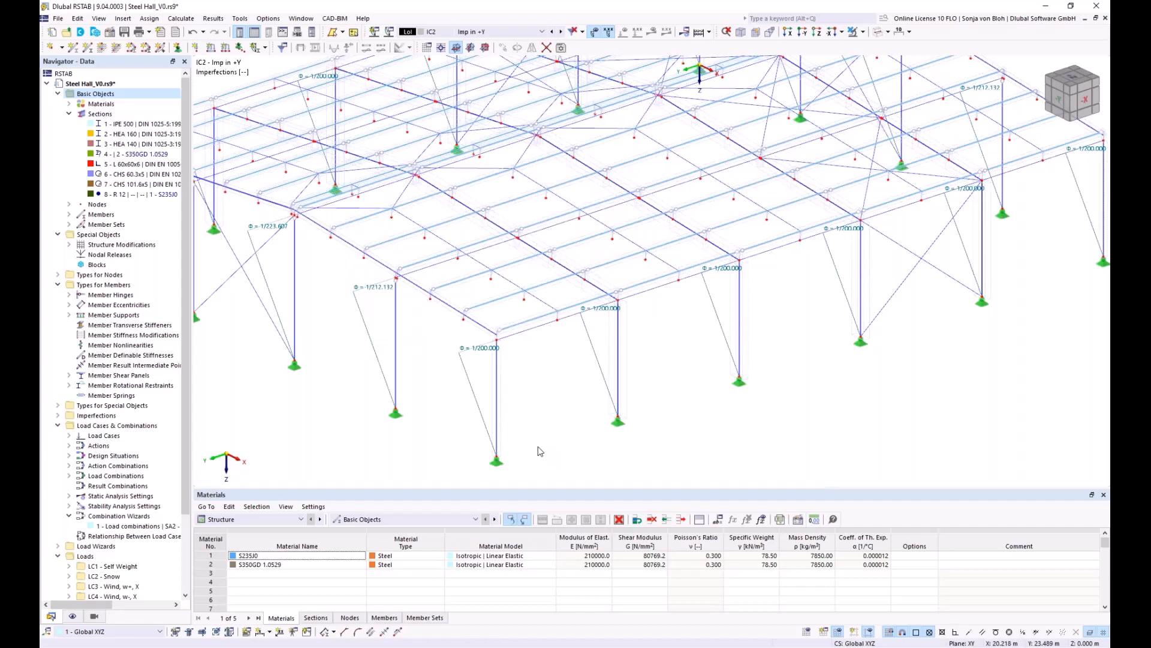
# Step: Set the number of lowest eigenvalues to 25 in stability analysis settings ST1 and save them
pyautogui.click(68, 506)
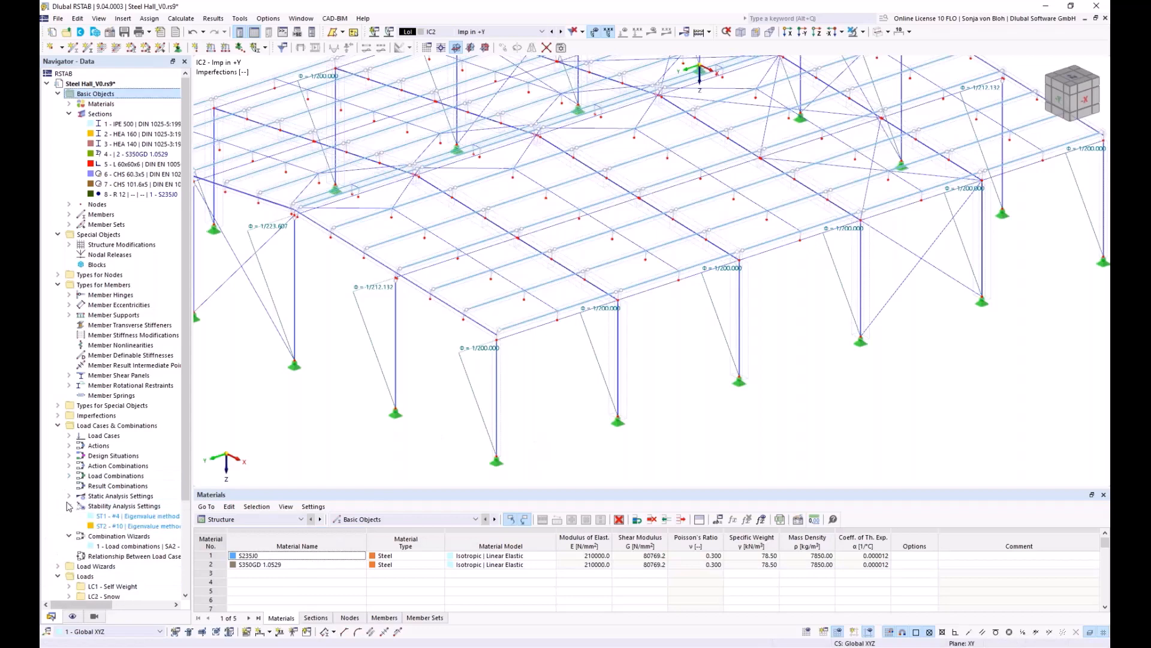
pyautogui.doubleClick(122, 517)
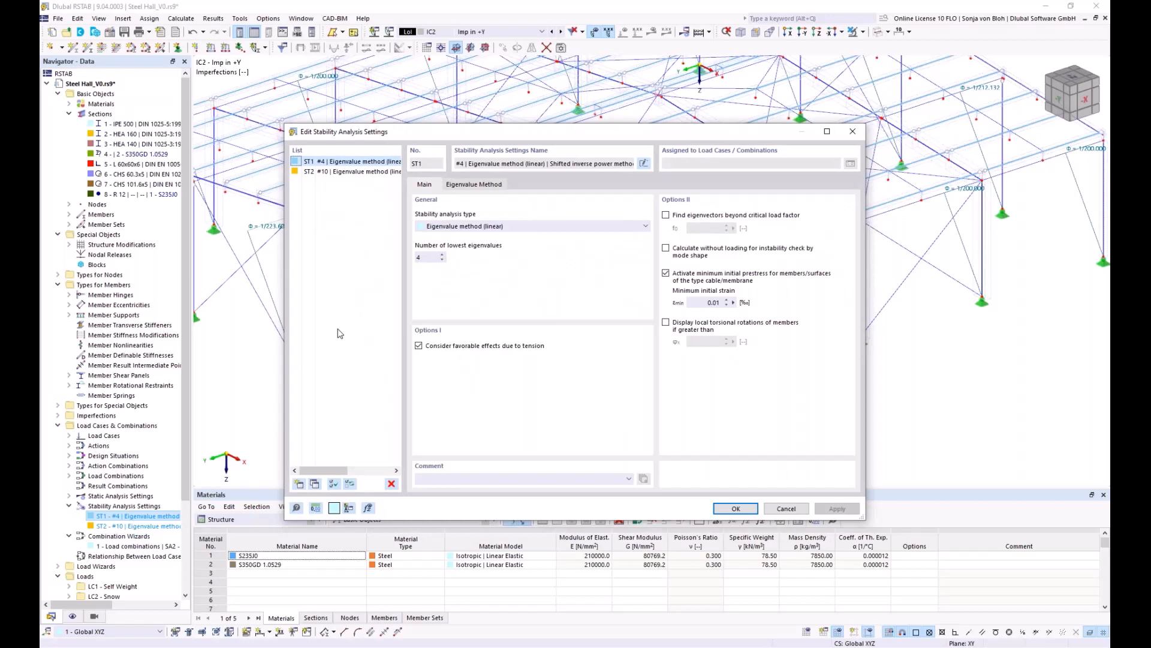
pyautogui.doubleClick(427, 257)
pyautogui.write('25')
pyautogui.click(729, 508)
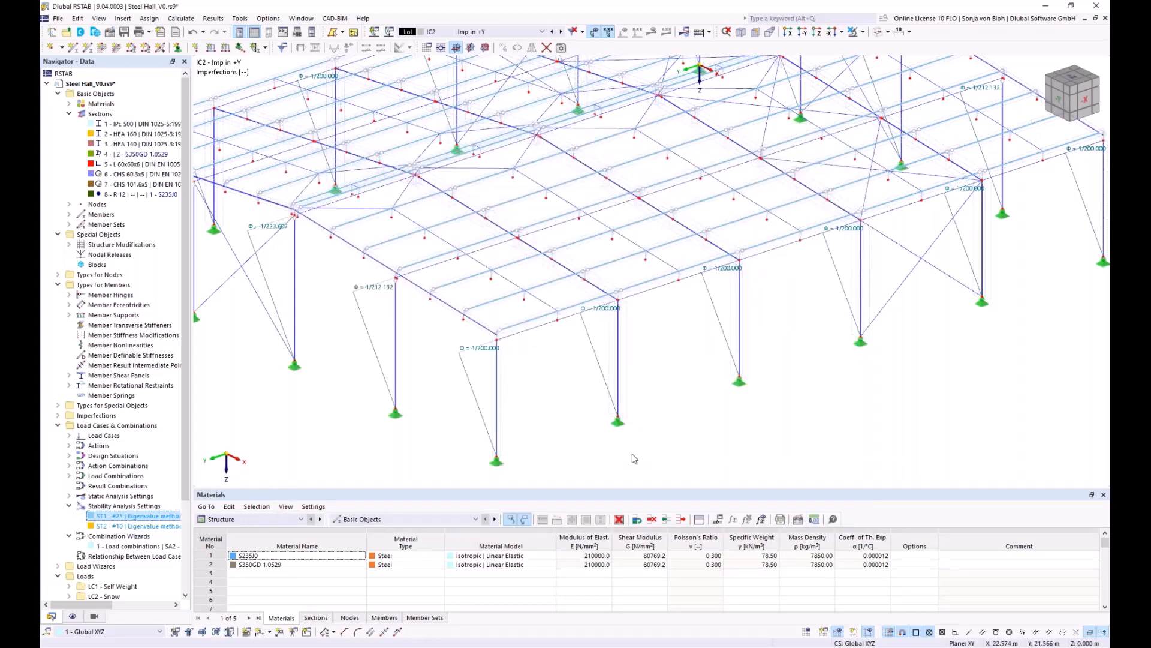
# Step: In combination wizard 1, enable stability analysis with ST1 and use static analysis settings SA1 - Geometrically linear | Newton-Raphson
pyautogui.doubleClick(133, 546)
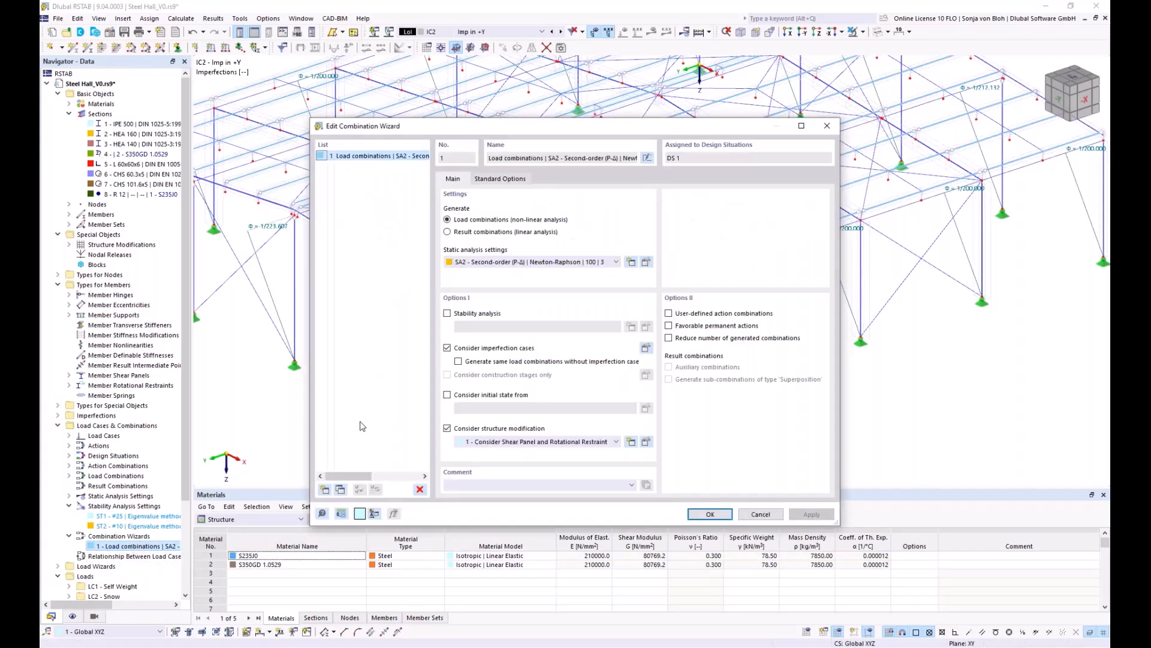
pyautogui.click(447, 314)
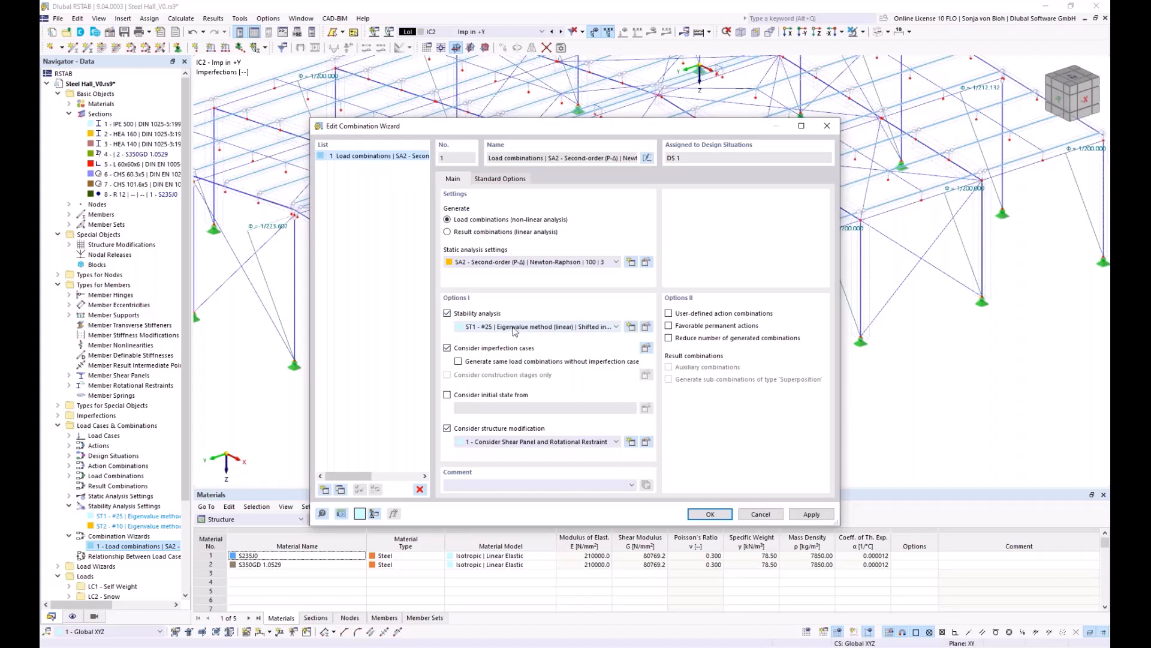
pyautogui.click(480, 264)
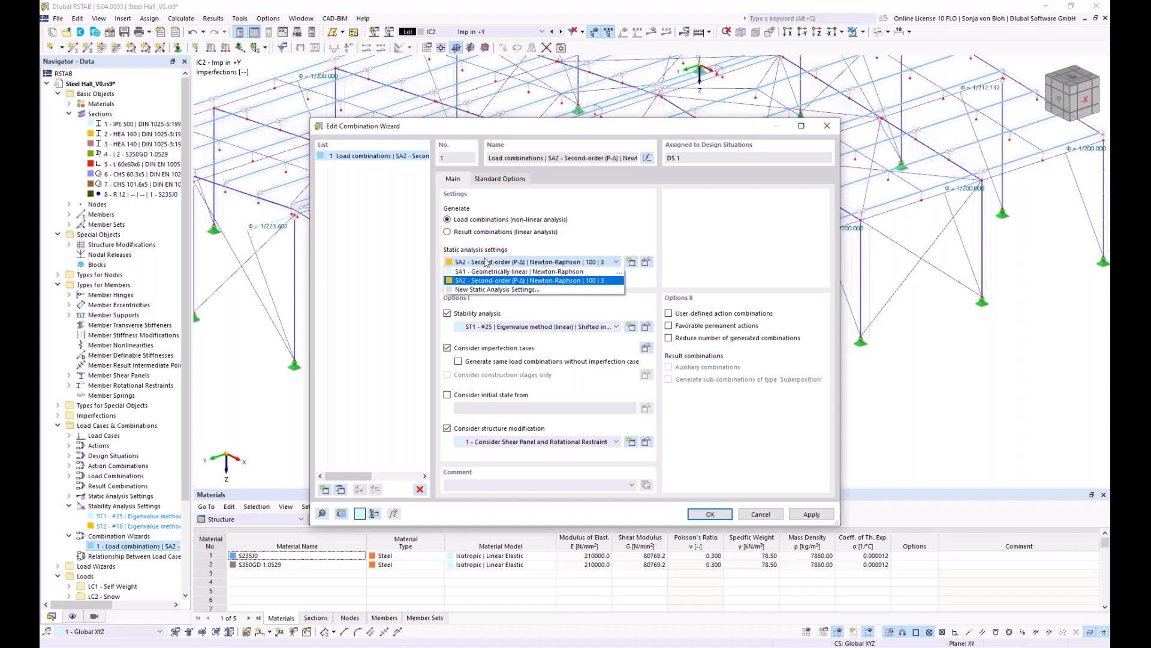
pyautogui.click(480, 272)
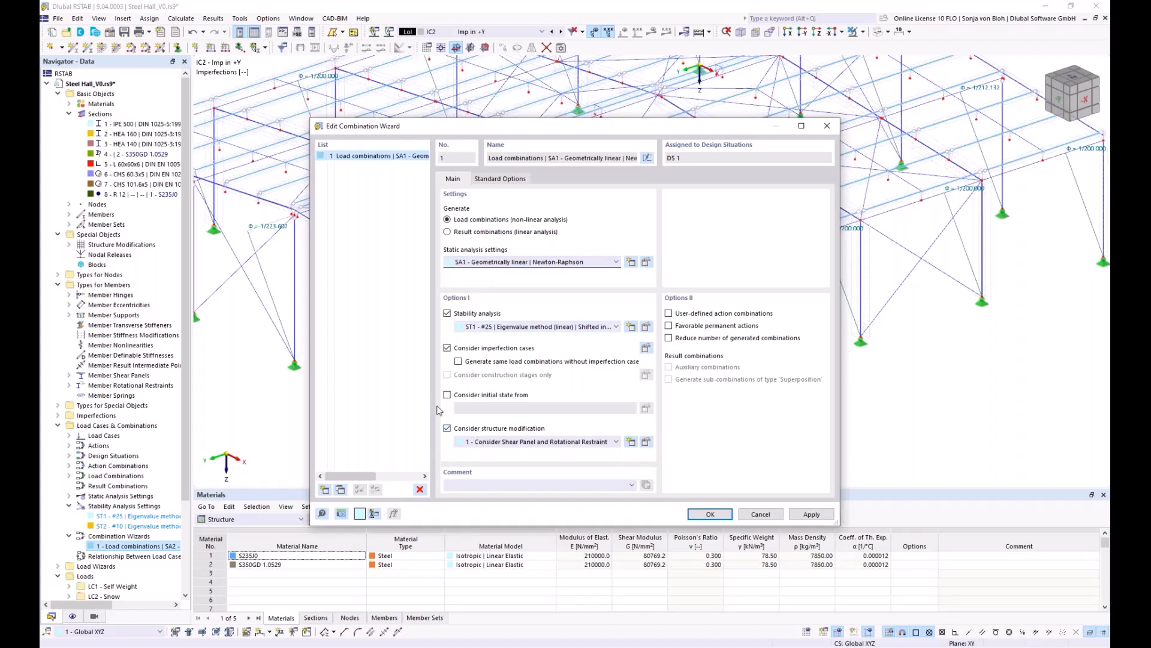
# Step: Give combination wizard 1 the user-defined name "Stability" and save it
pyautogui.click(647, 159)
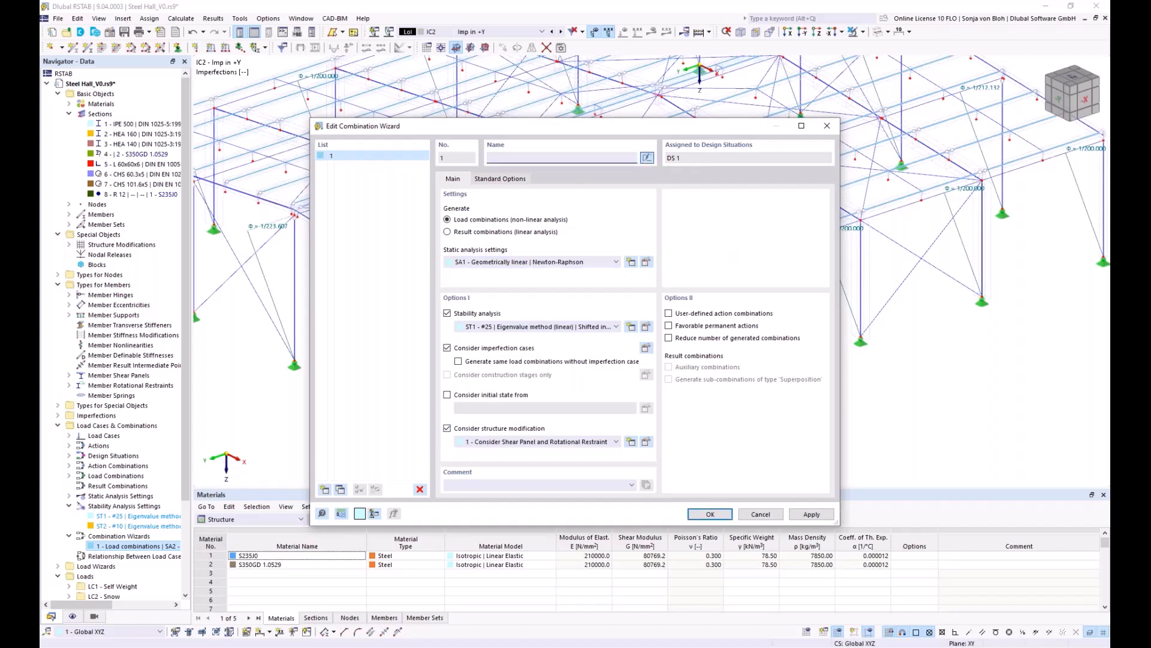
pyautogui.write('Stability')
pyautogui.click(710, 515)
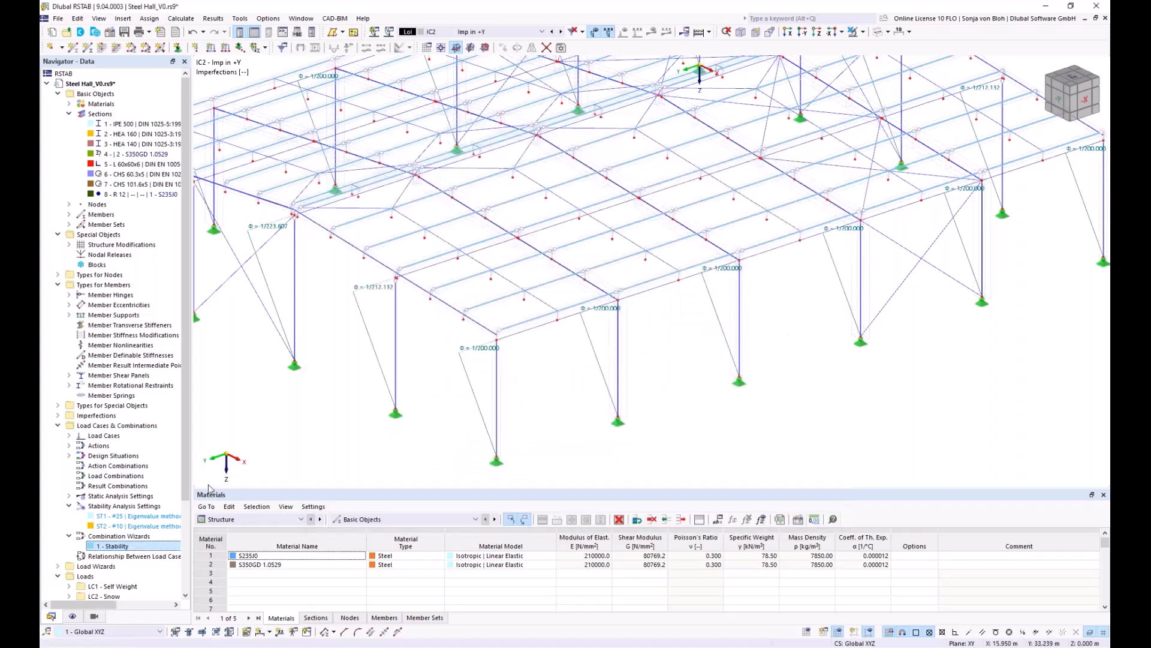
# Step: Check the combination wizard assigned to design situation DS1 and the stability settings of load combination CO1, leaving them unmodified
pyautogui.rightClick(126, 455)
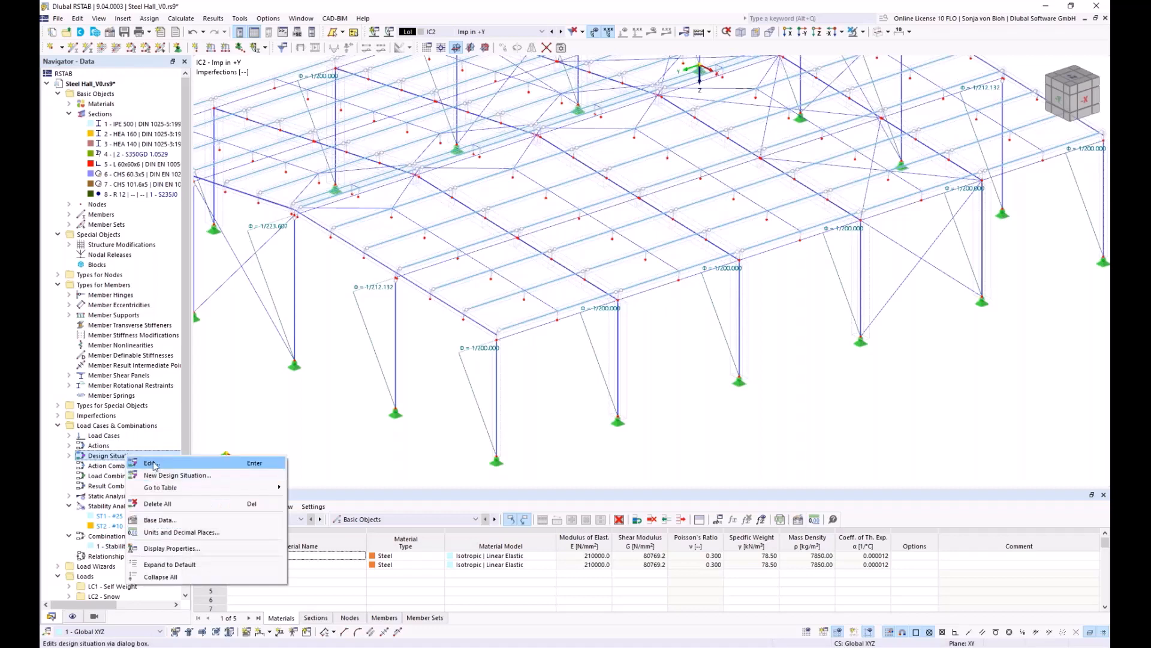
pyautogui.click(155, 465)
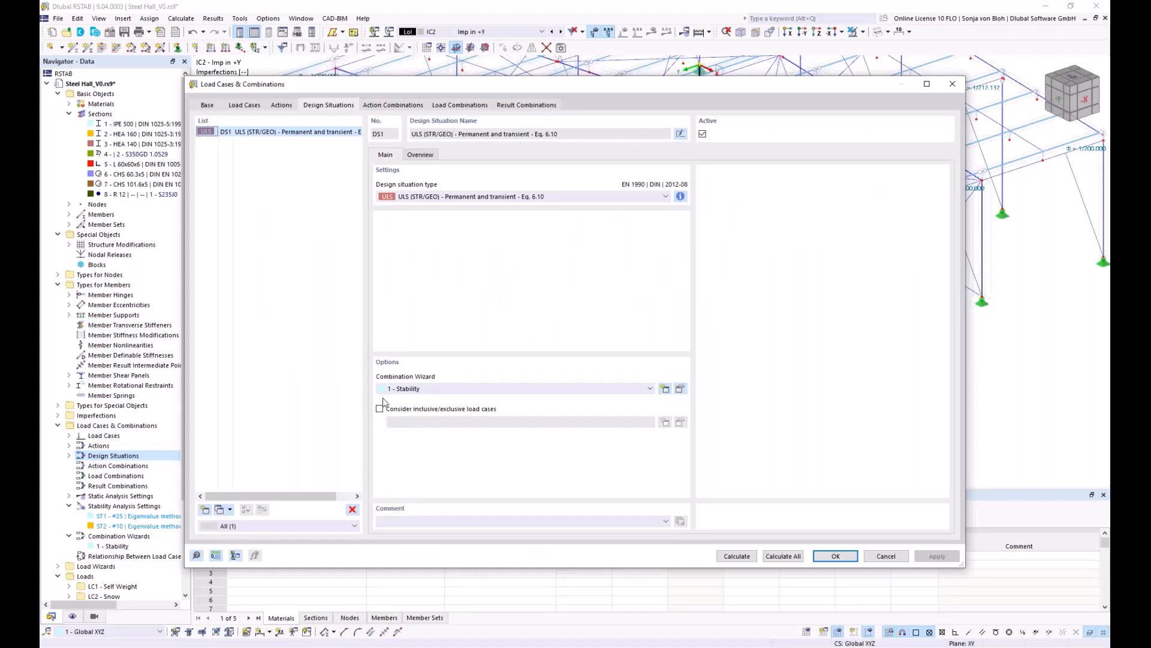
pyautogui.click(471, 106)
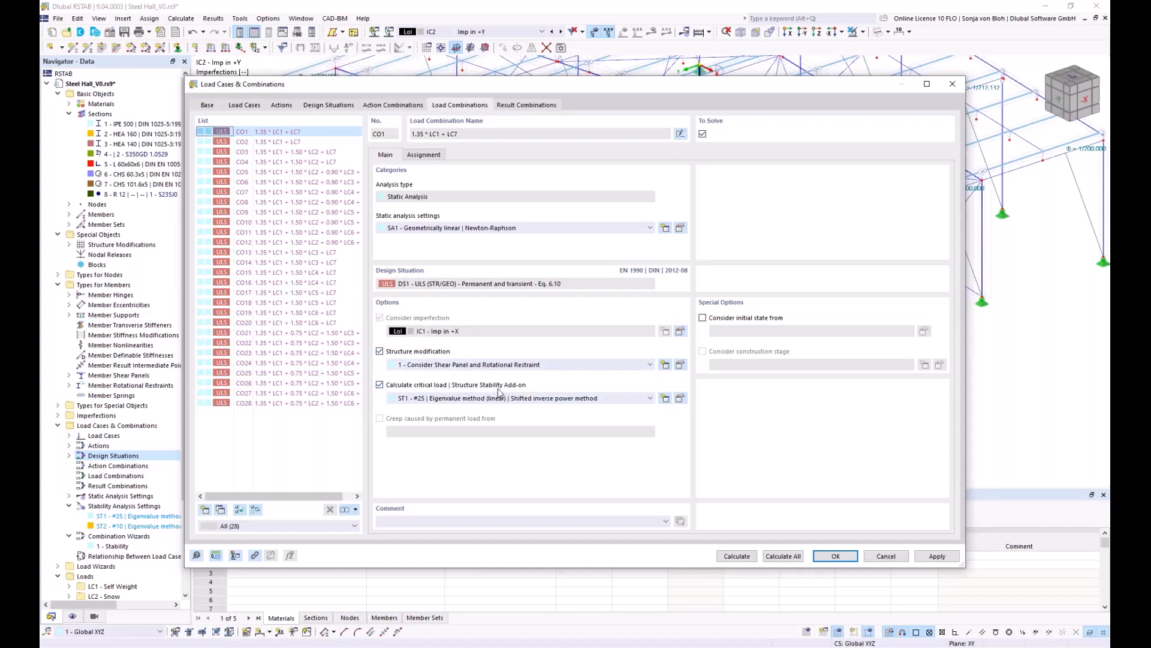
pyautogui.click(885, 557)
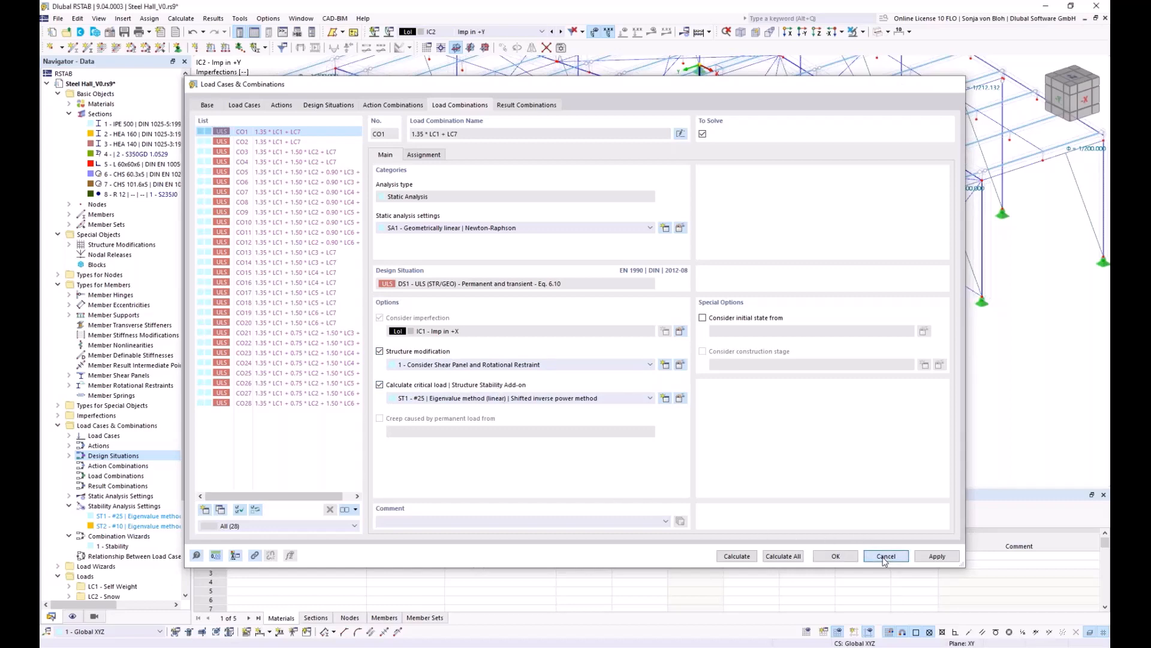
# Step: Calculate design situation DS1, ignoring the discontinuous torsional warping plausibility warning and skipping that check for all objects
pyautogui.click(542, 31)
pyautogui.click(470, 122)
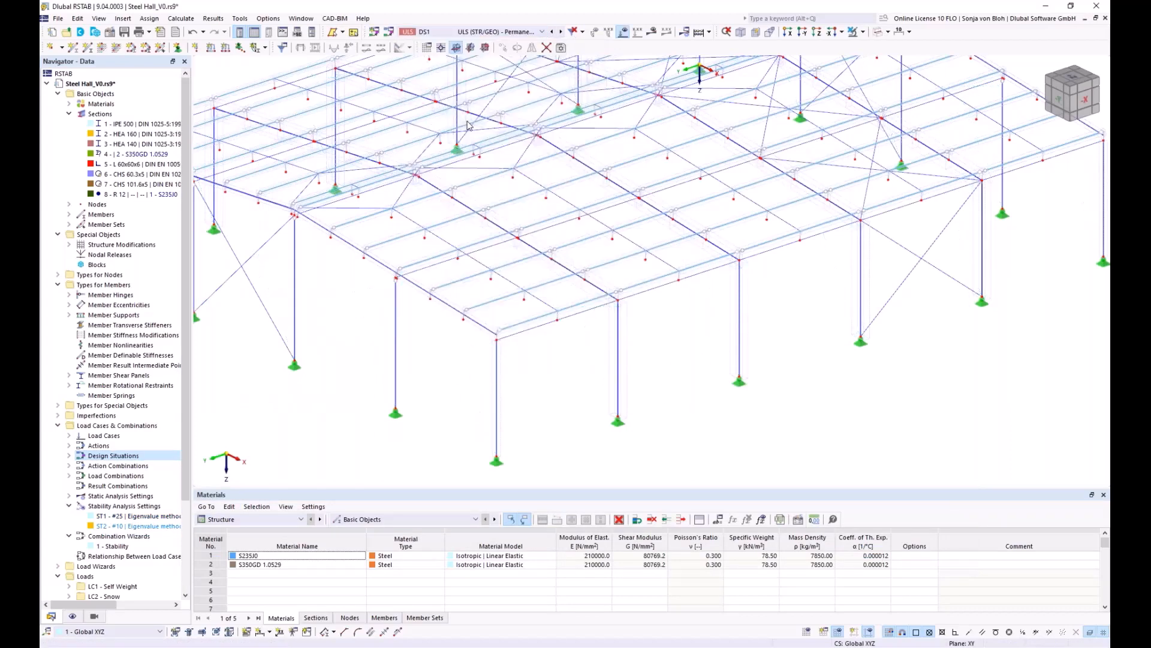
pyautogui.click(652, 32)
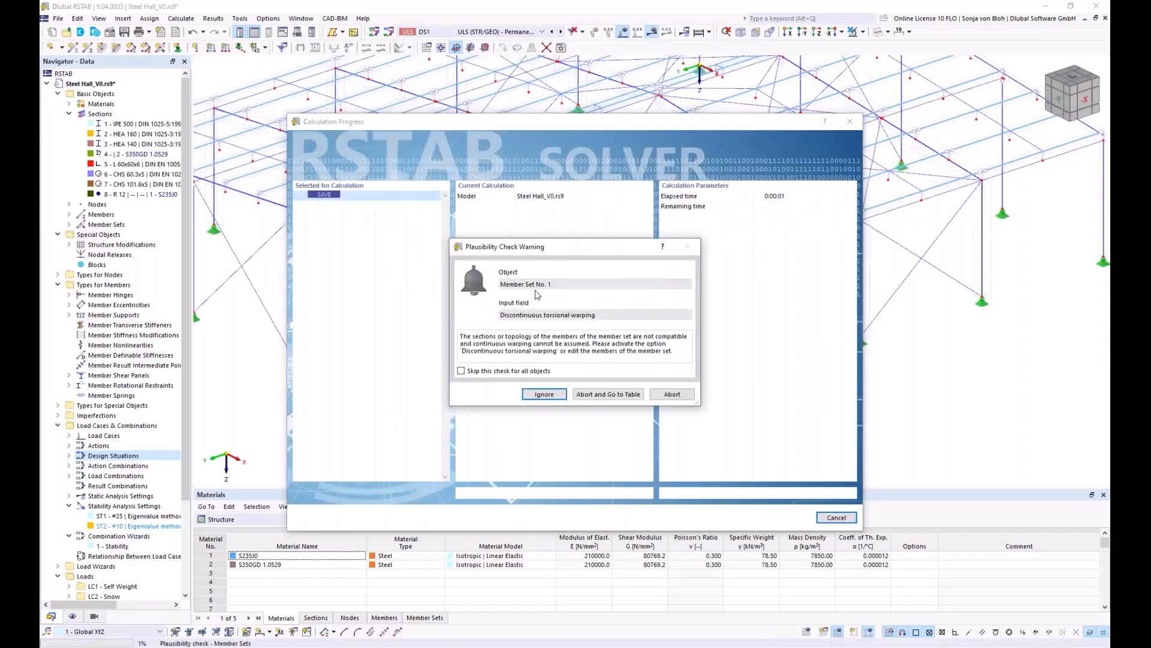
pyautogui.click(473, 372)
pyautogui.click(544, 396)
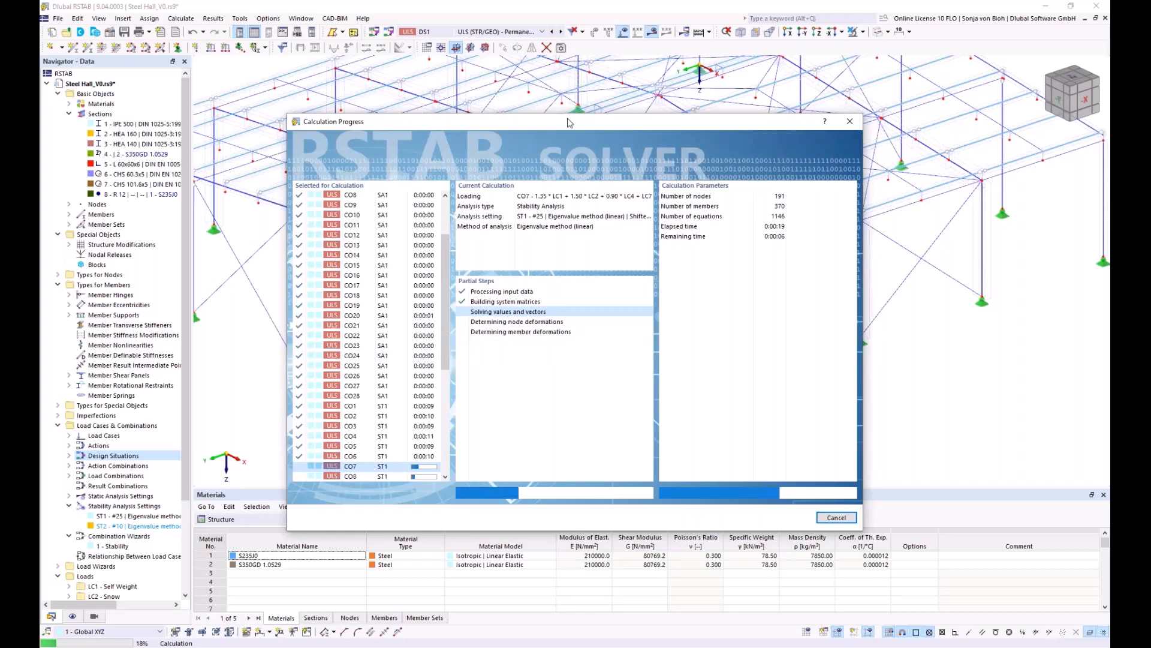
pyautogui.moveTo(568, 125); pyautogui.dragTo(362, 90)
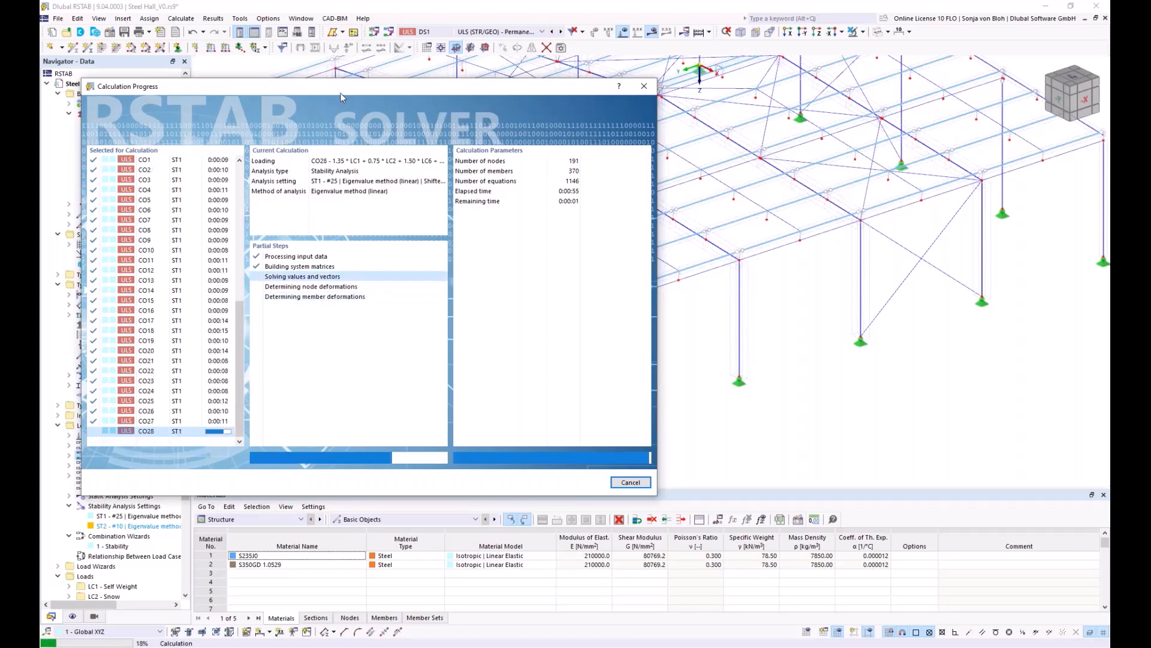
pyautogui.moveTo(350, 106); pyautogui.dragTo(479, 105)
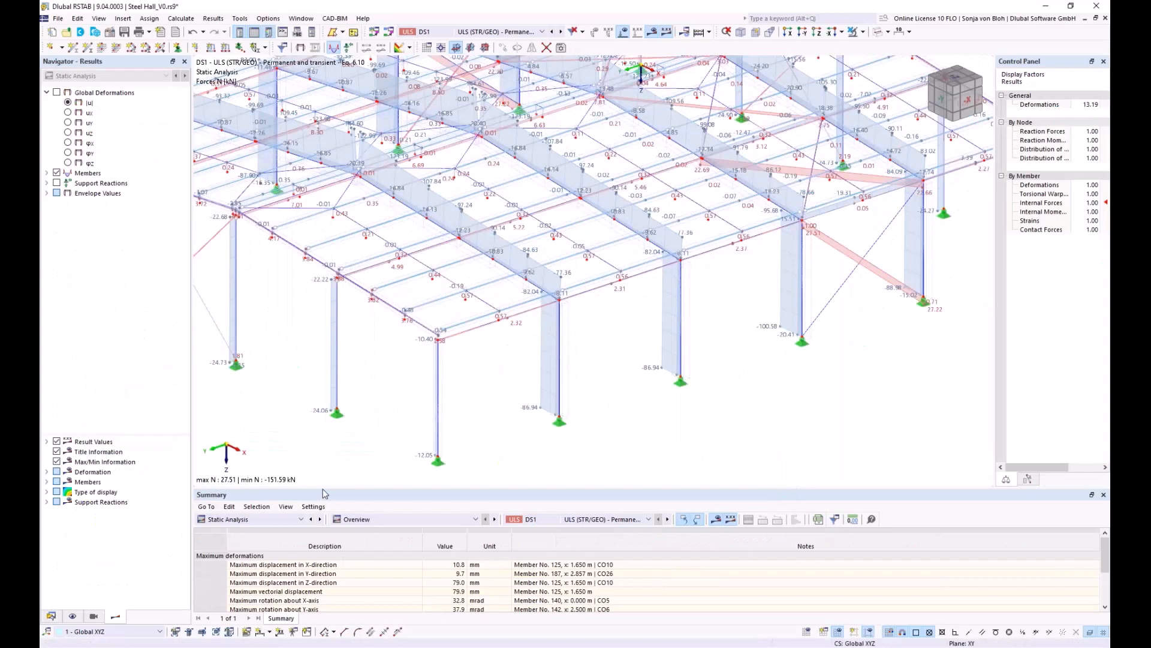
# Step: Examine the minimum critical load factor in the results summary and the stability analysis critical load factors of load combination CO3
pyautogui.moveTo(325, 487); pyautogui.dragTo(360, 354)
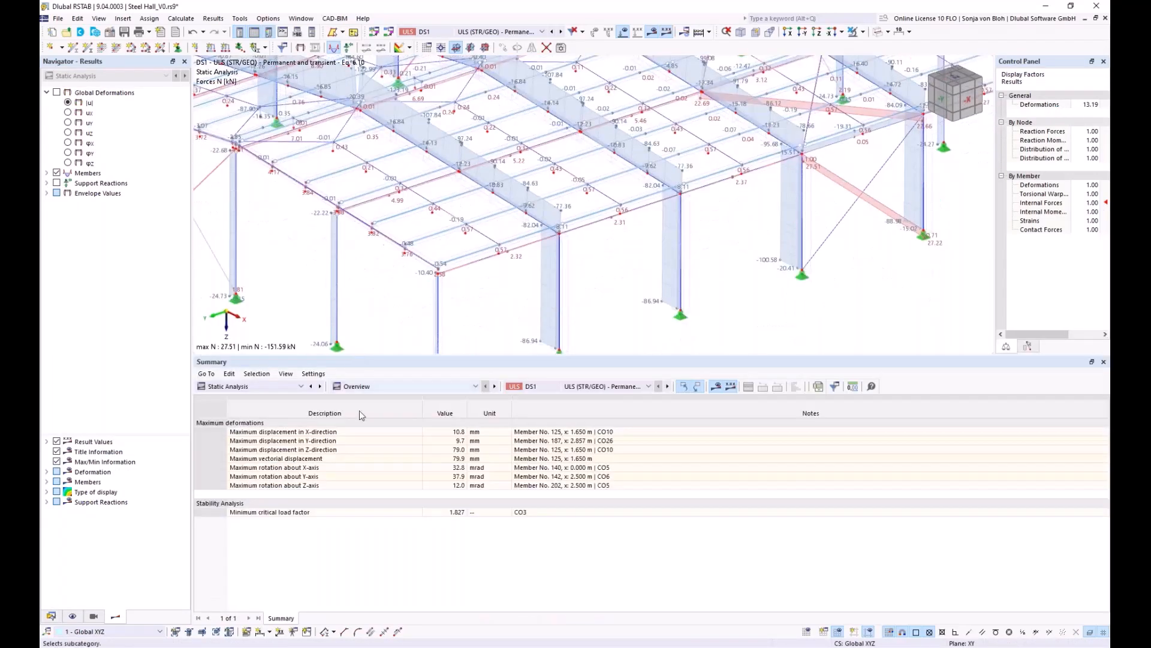
pyautogui.click(328, 513)
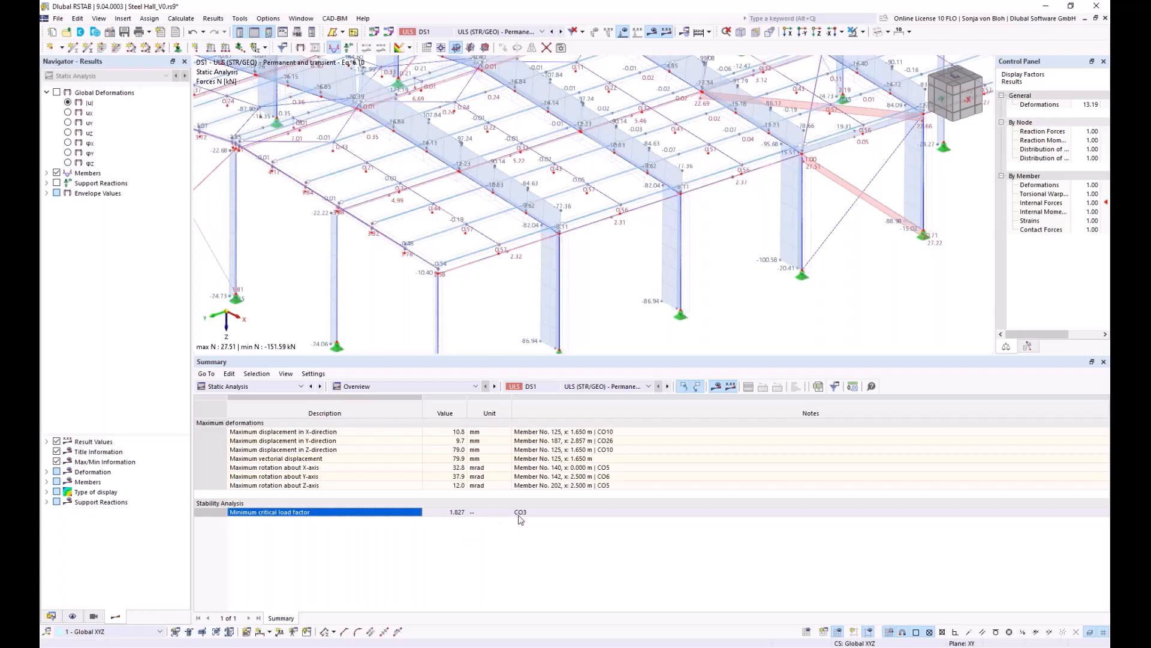
pyautogui.click(302, 387)
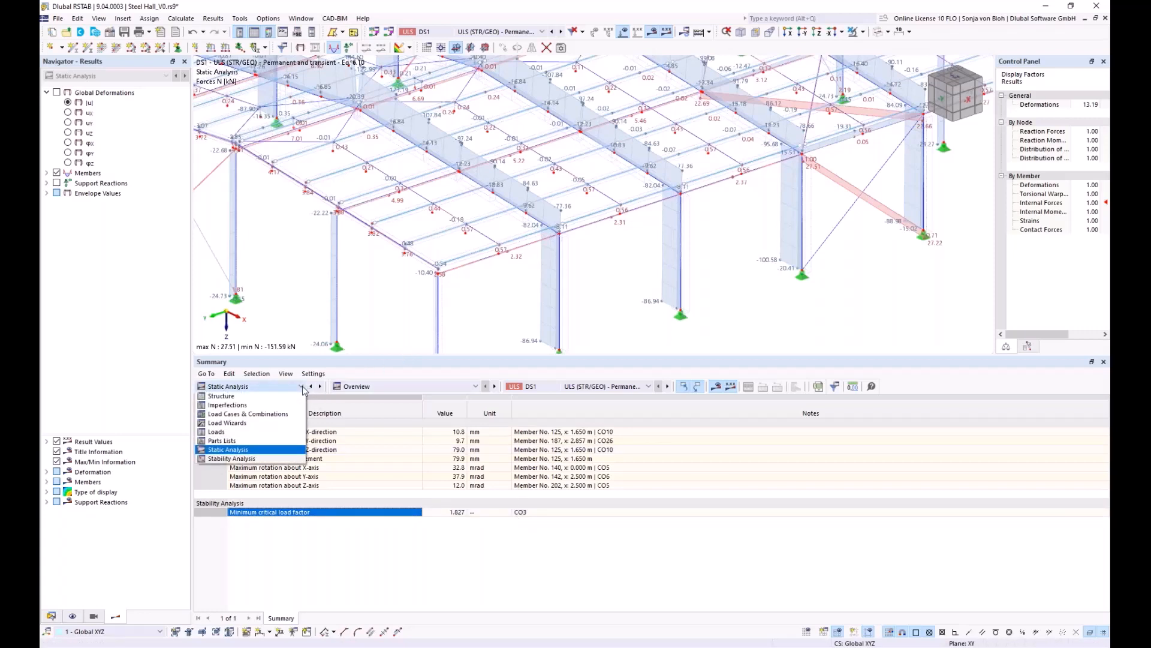
pyautogui.click(256, 463)
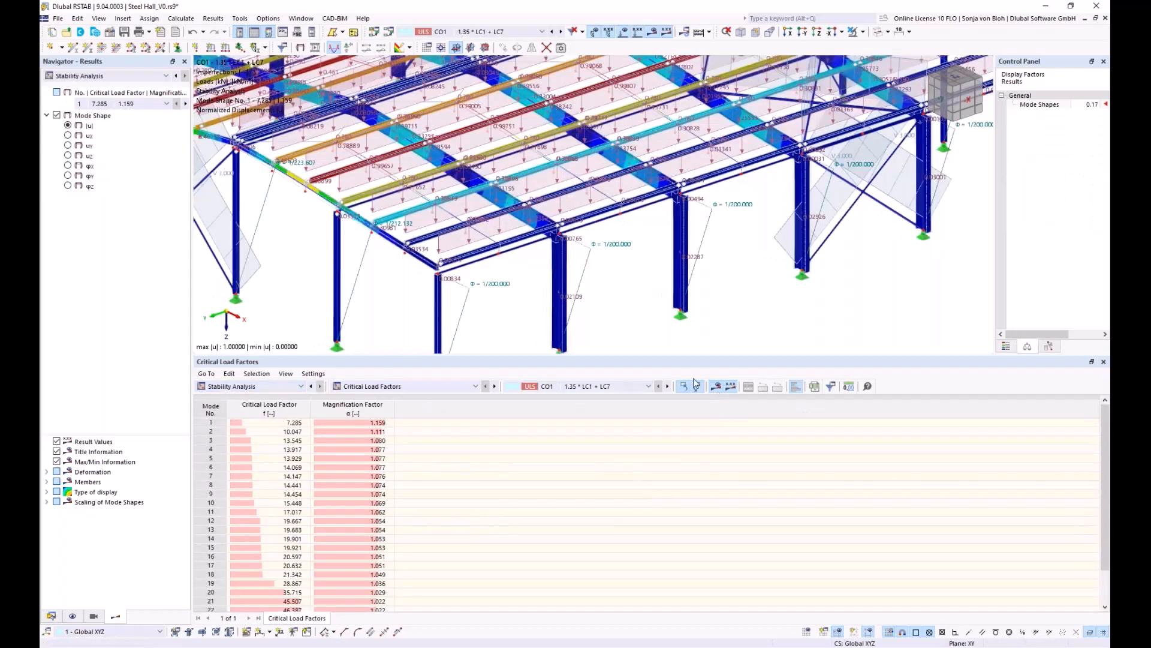
pyautogui.click(649, 386)
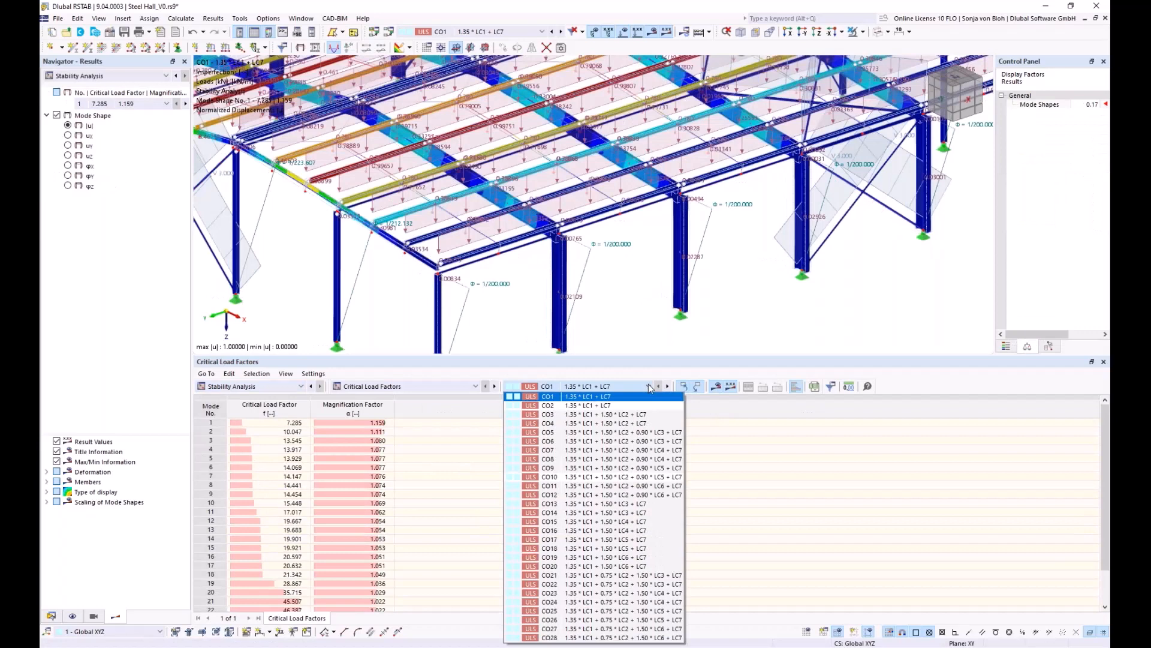
pyautogui.click(555, 415)
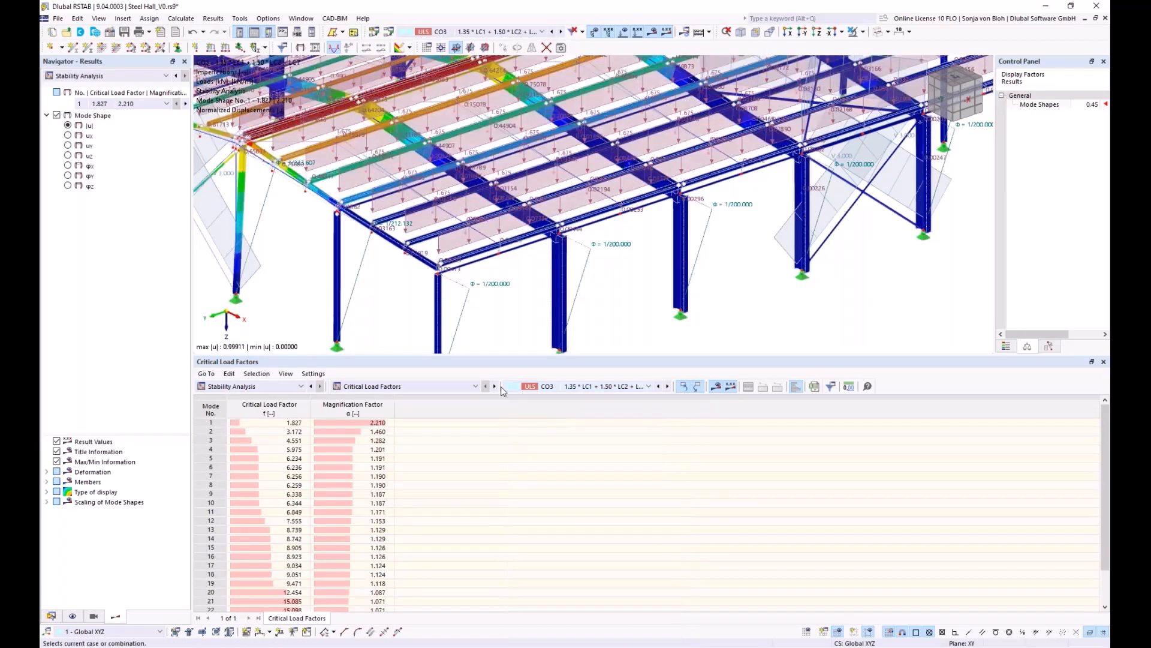
# Step: Hide the imperfections and loads in the model view to show the whole hall's CO3 mode shape clearly
pyautogui.moveTo(506, 356); pyautogui.dragTo(513, 481)
pyautogui.scroll(-5, 503, 344)
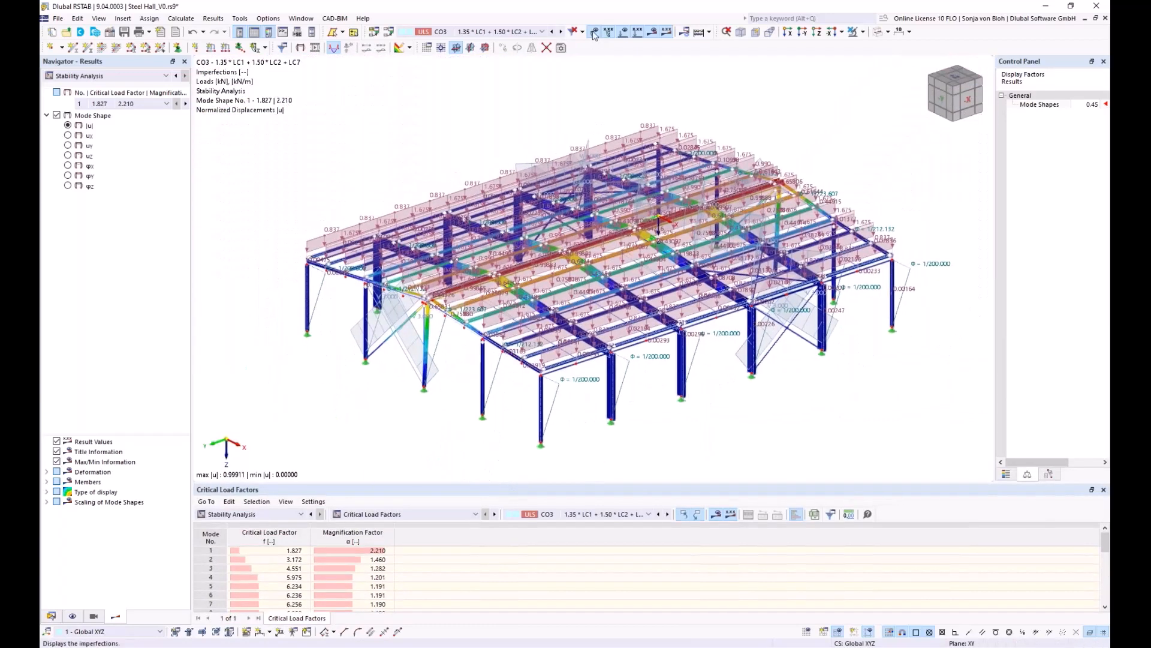
pyautogui.click(594, 33)
pyautogui.click(624, 33)
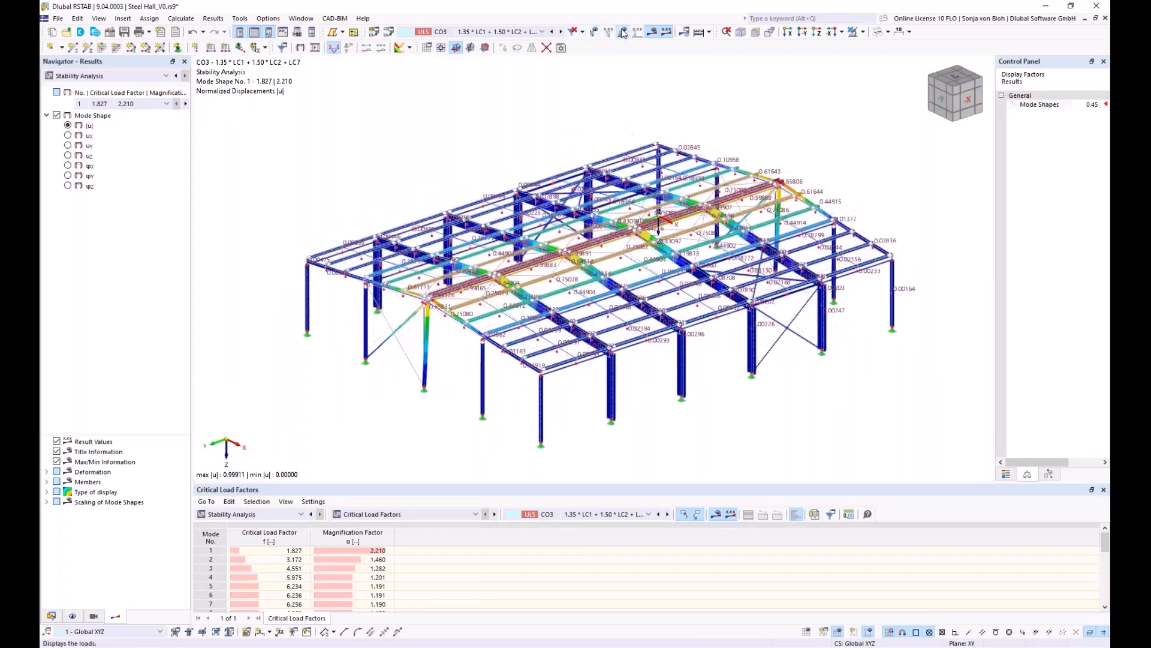
pyautogui.moveTo(678, 328); pyautogui.dragTo(659, 310, button='middle')
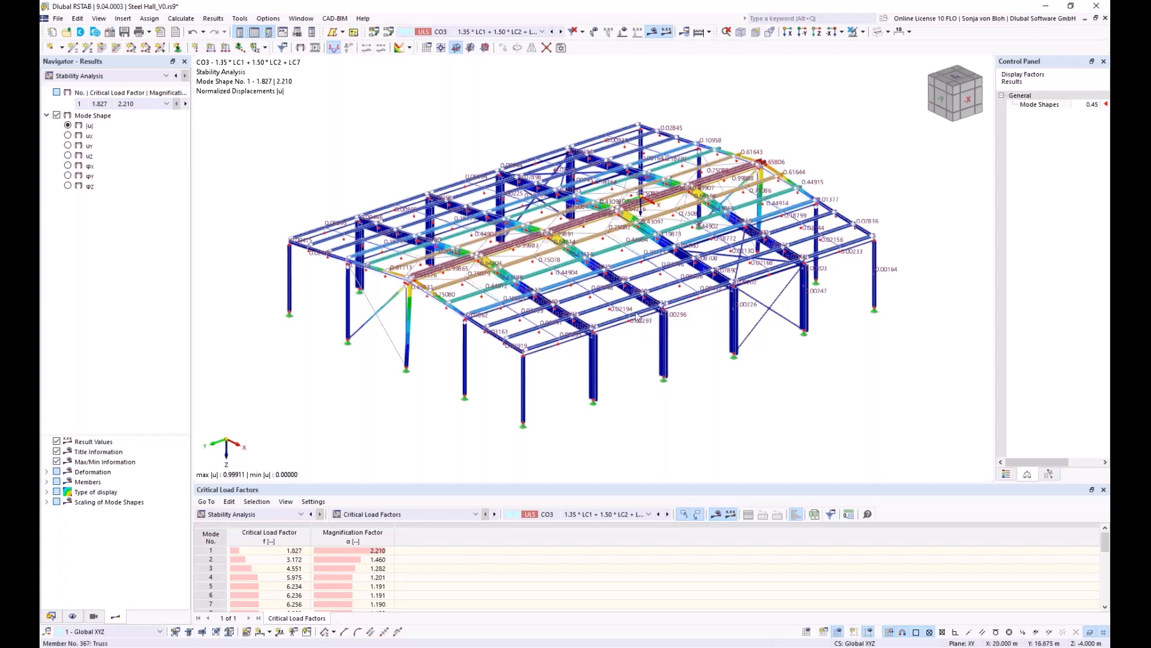
# Step: Filter the Effective Lengths and Critical Loads by Member table to show only rows with MRF greater than 70 %
pyautogui.moveTo(375, 482); pyautogui.dragTo(380, 412)
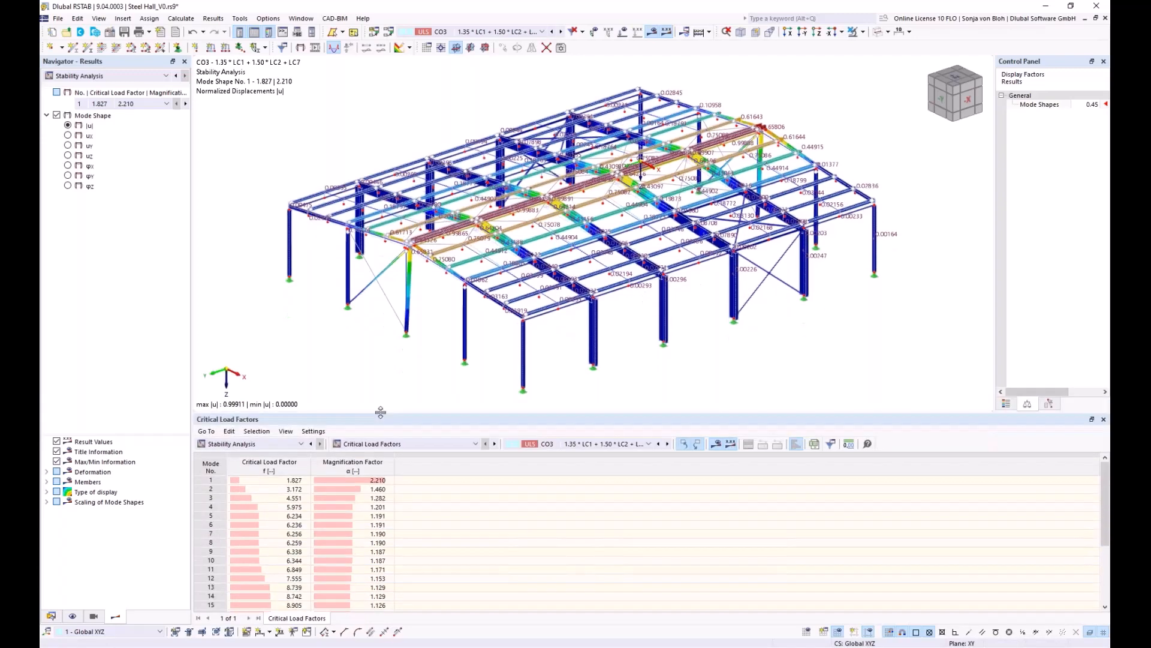
pyautogui.click(475, 444)
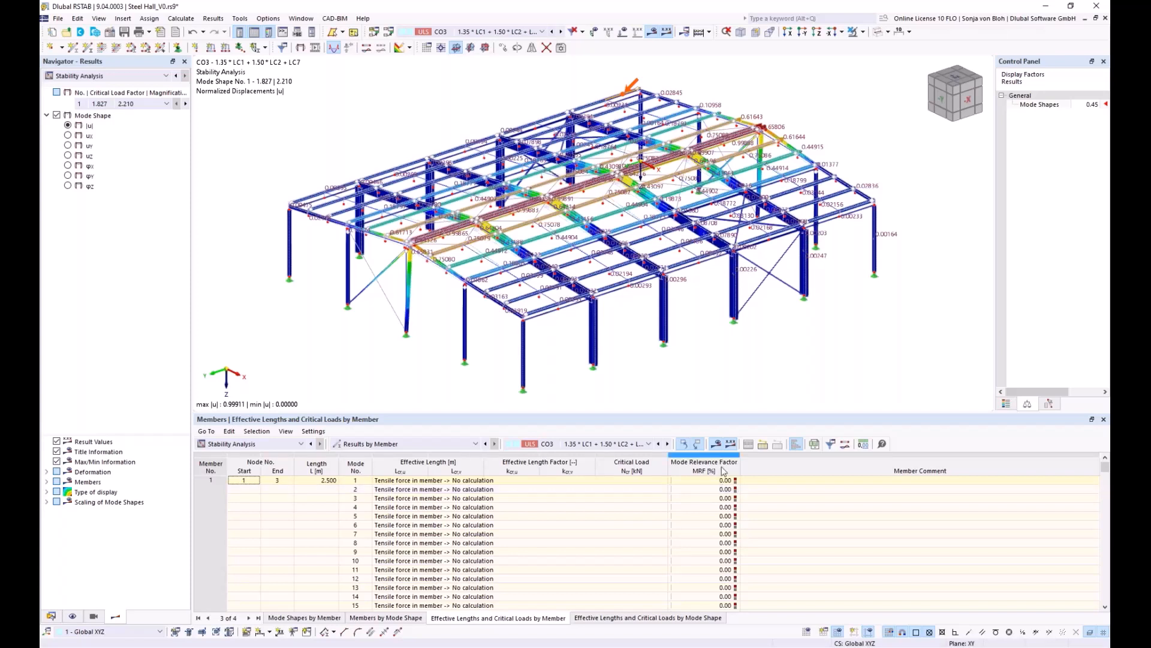
pyautogui.click(832, 447)
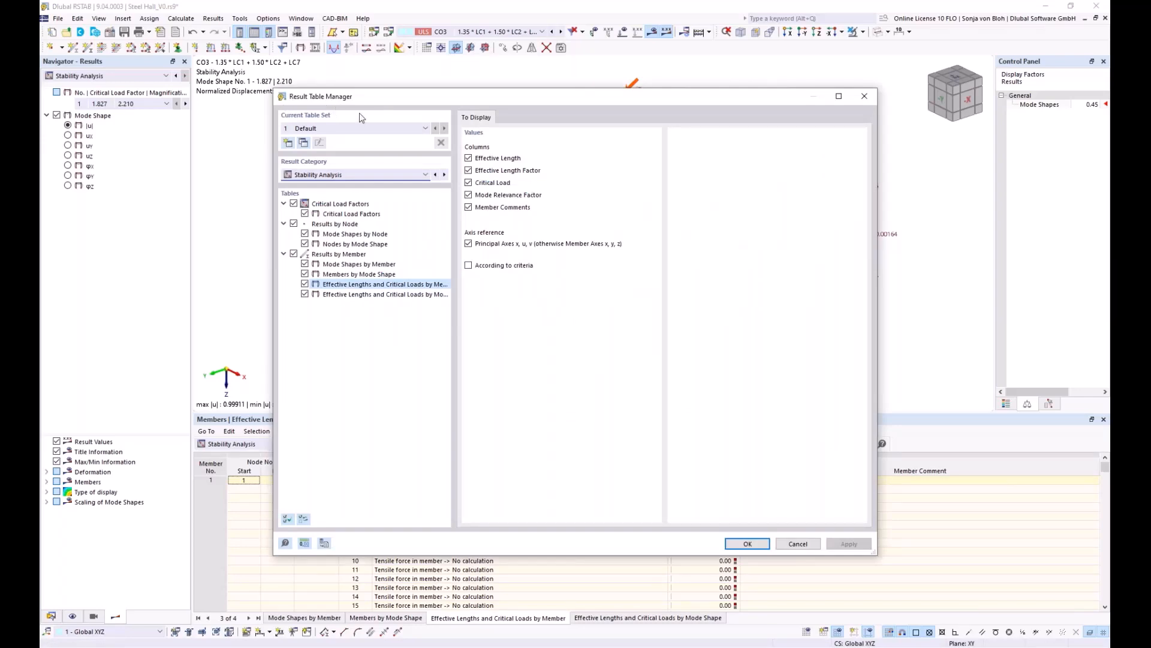
pyautogui.click(471, 265)
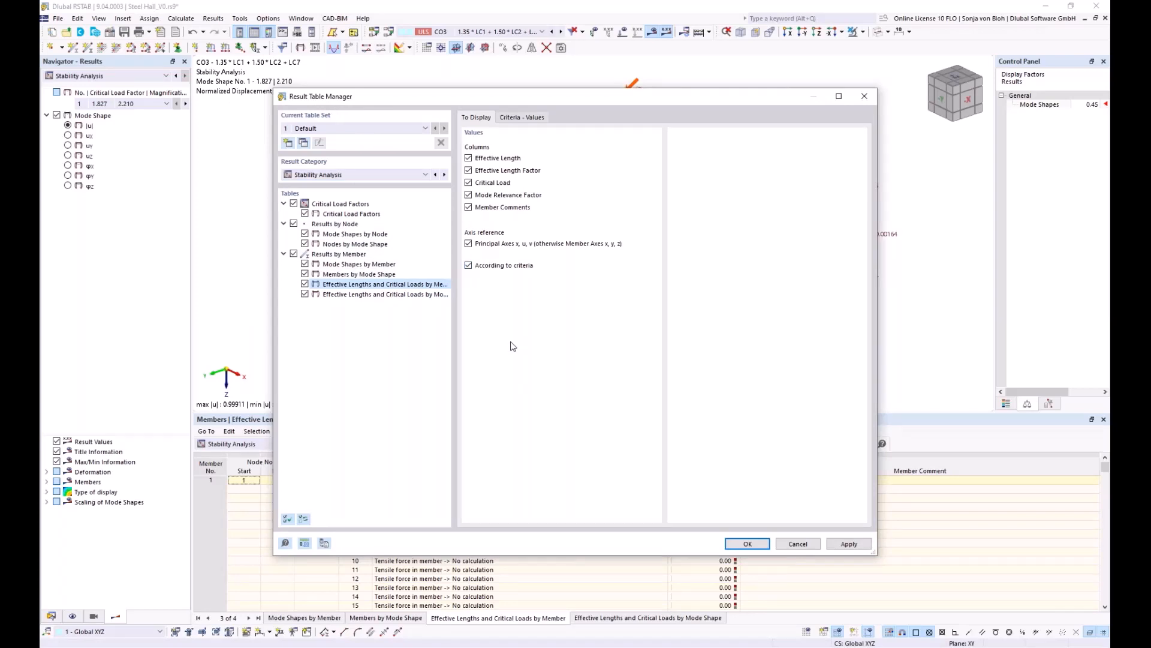
pyautogui.click(530, 118)
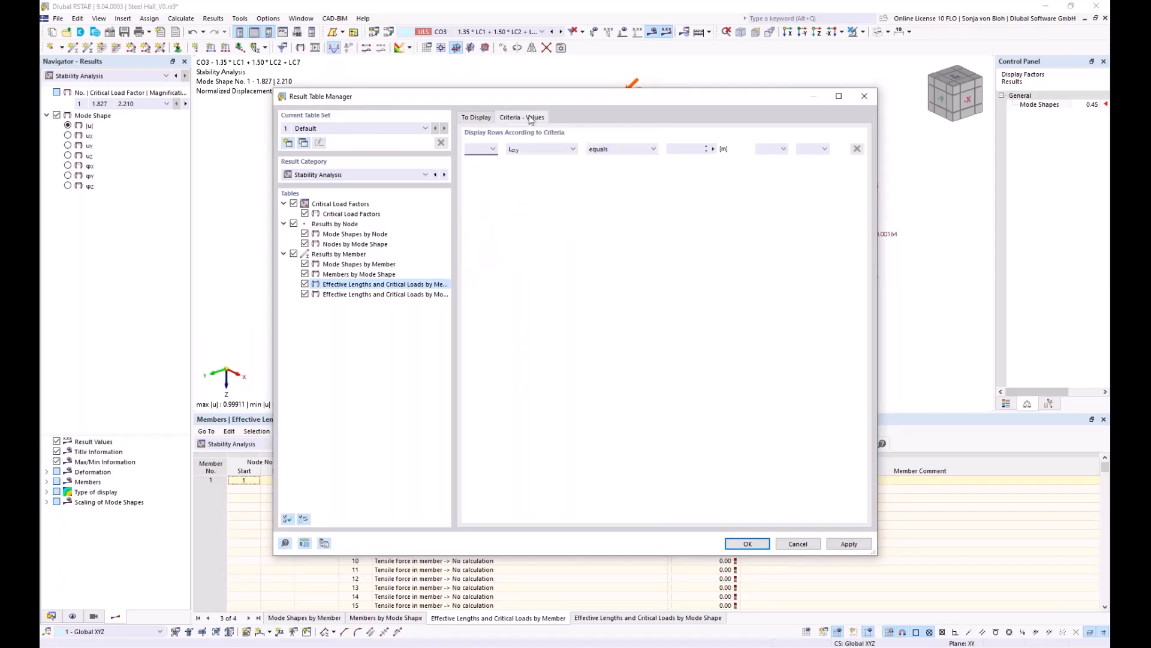
pyautogui.click(573, 149)
pyautogui.click(522, 204)
pyautogui.click(635, 150)
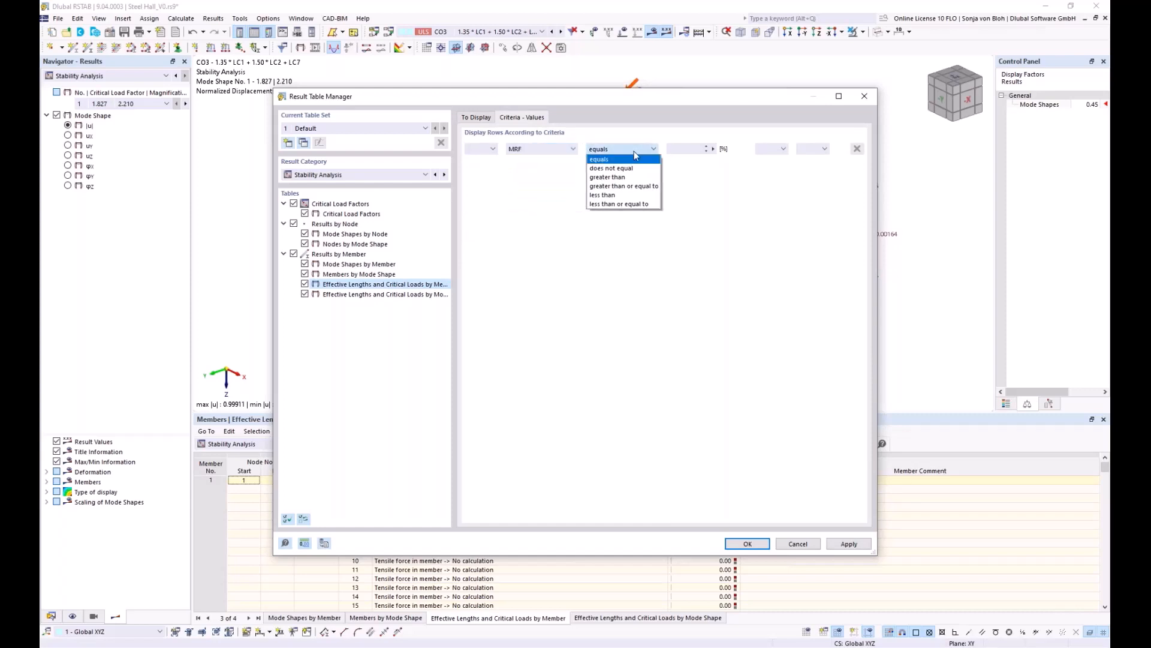
pyautogui.click(612, 177)
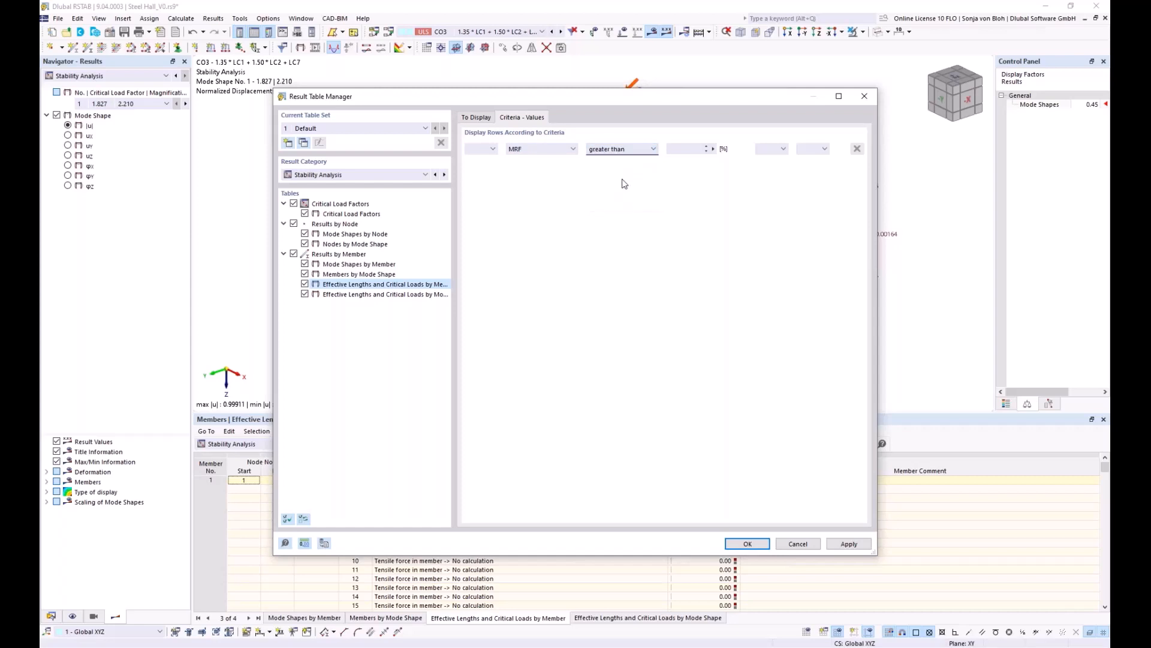
pyautogui.click(683, 149)
pyautogui.write('70')
pyautogui.click(746, 546)
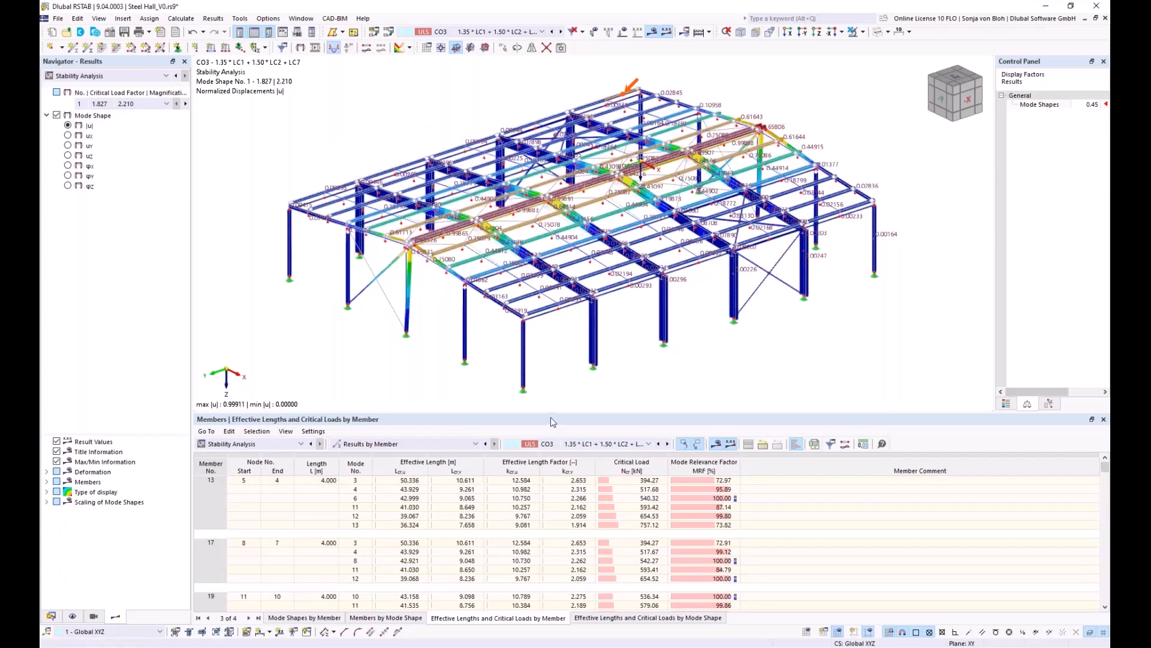
# Step: Display mode shape 21 from member 258's results and examine the buckling of the roof purlins up close
pyautogui.click(463, 266)
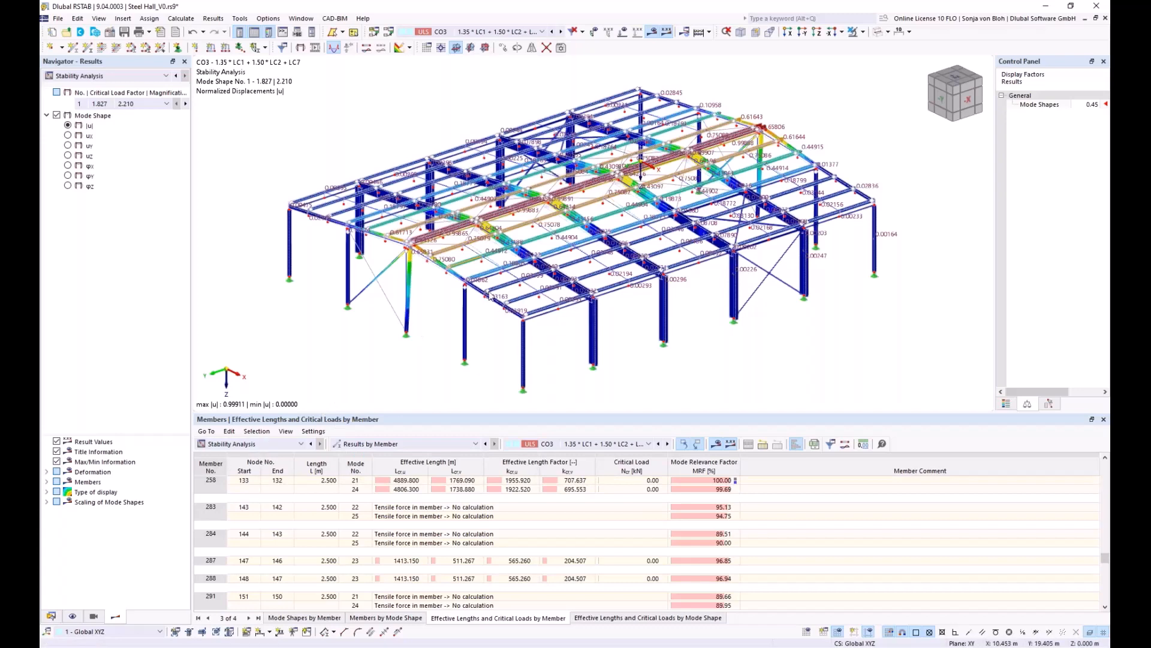
pyautogui.scroll(2, 442, 322)
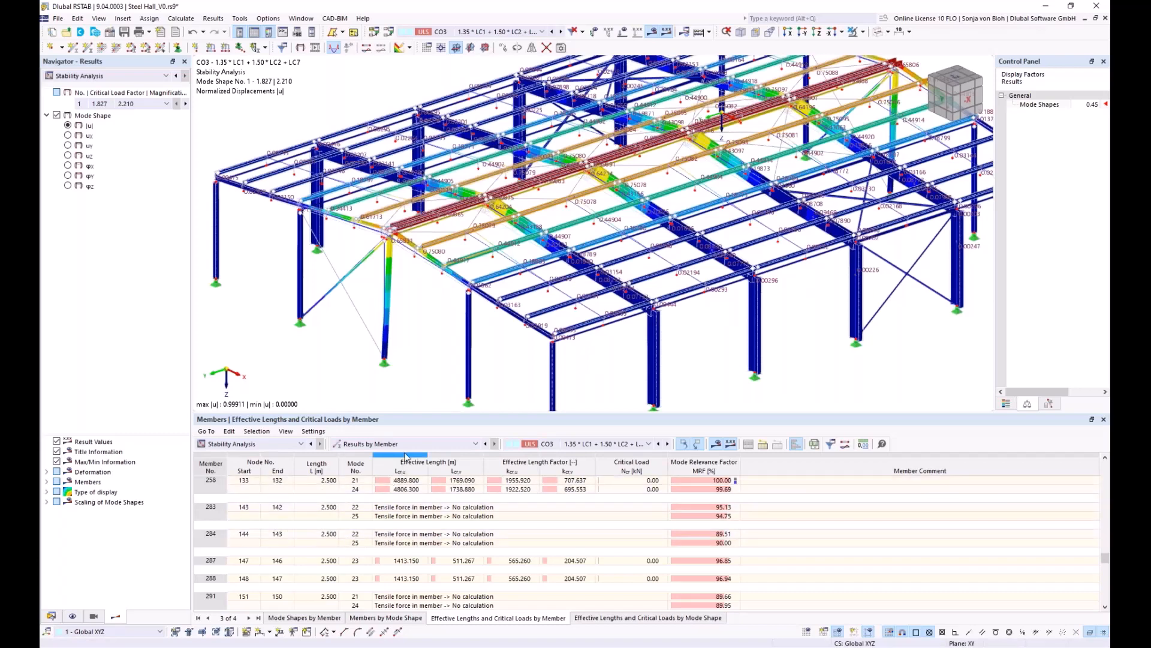
pyautogui.click(691, 480)
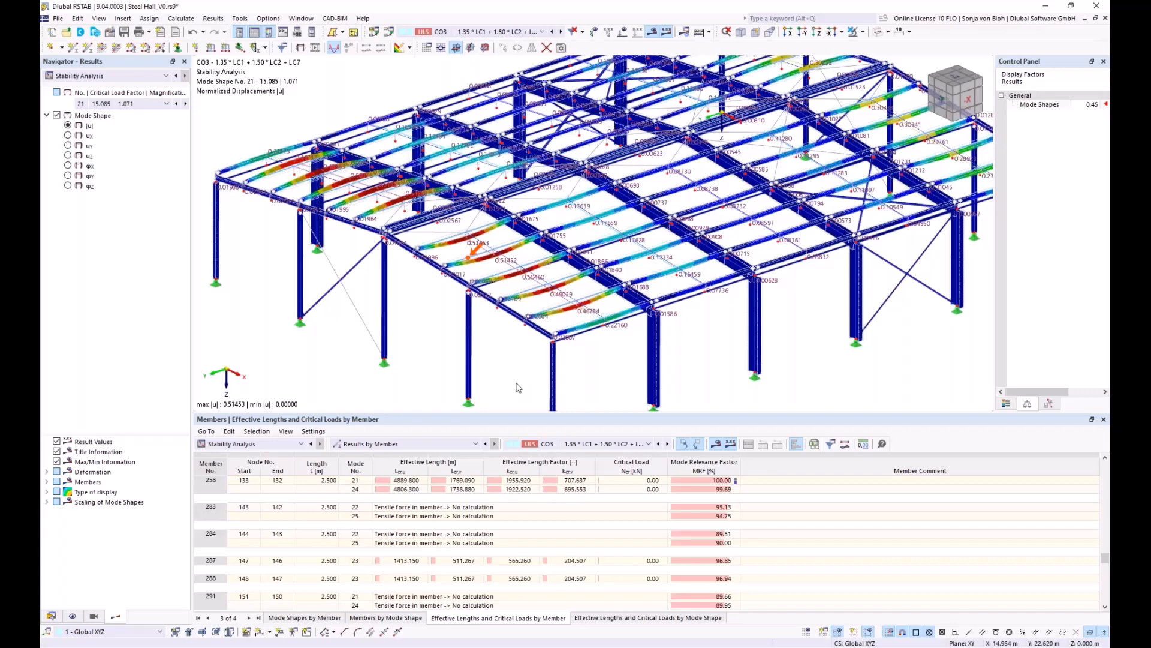
pyautogui.scroll(4, 478, 253)
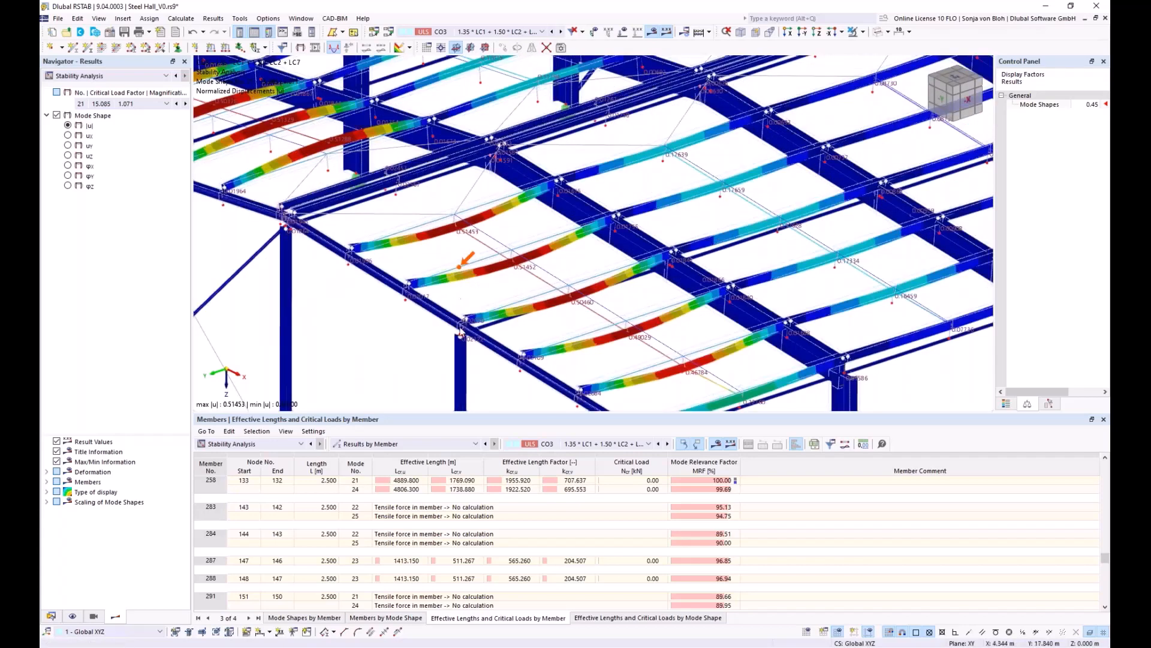
pyautogui.scroll(-1, 530, 300)
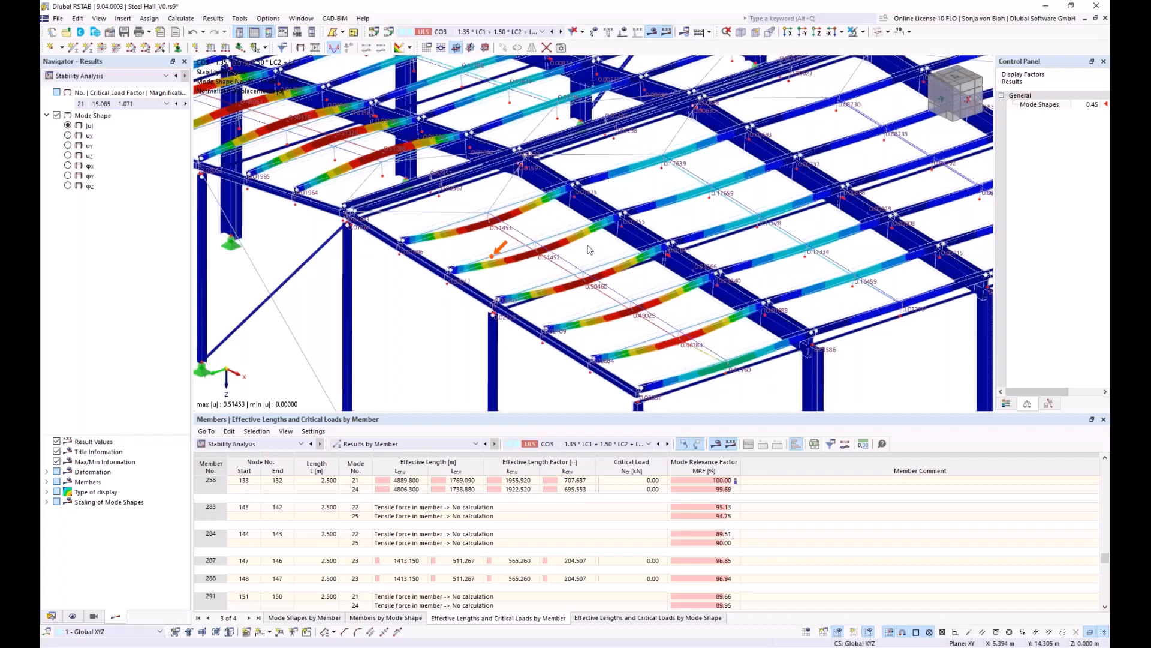
# Step: Create a new local imperfection case named "Imp +y" and accept the deletion of all results
pyautogui.click(51, 617)
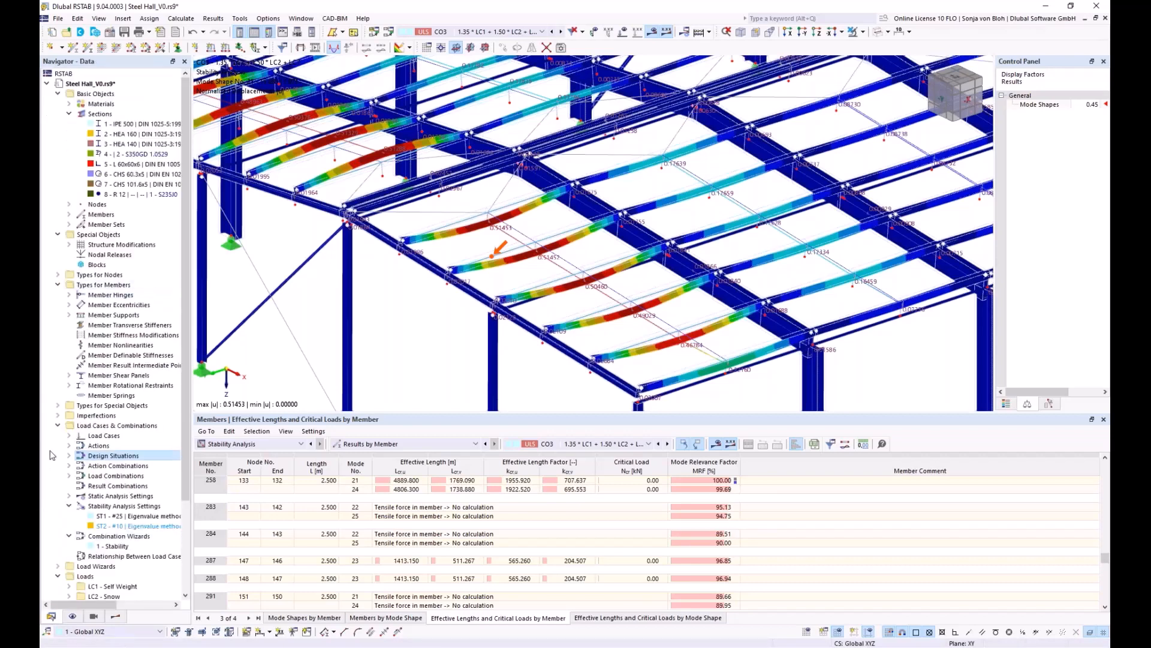
pyautogui.click(59, 416)
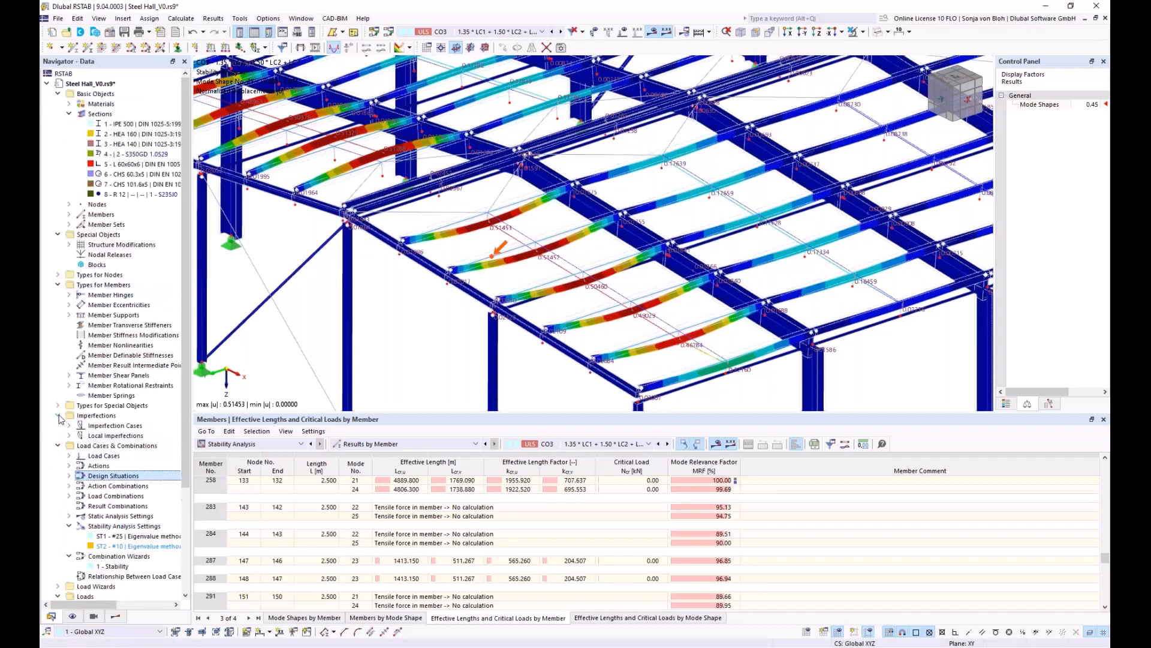
pyautogui.rightClick(122, 427)
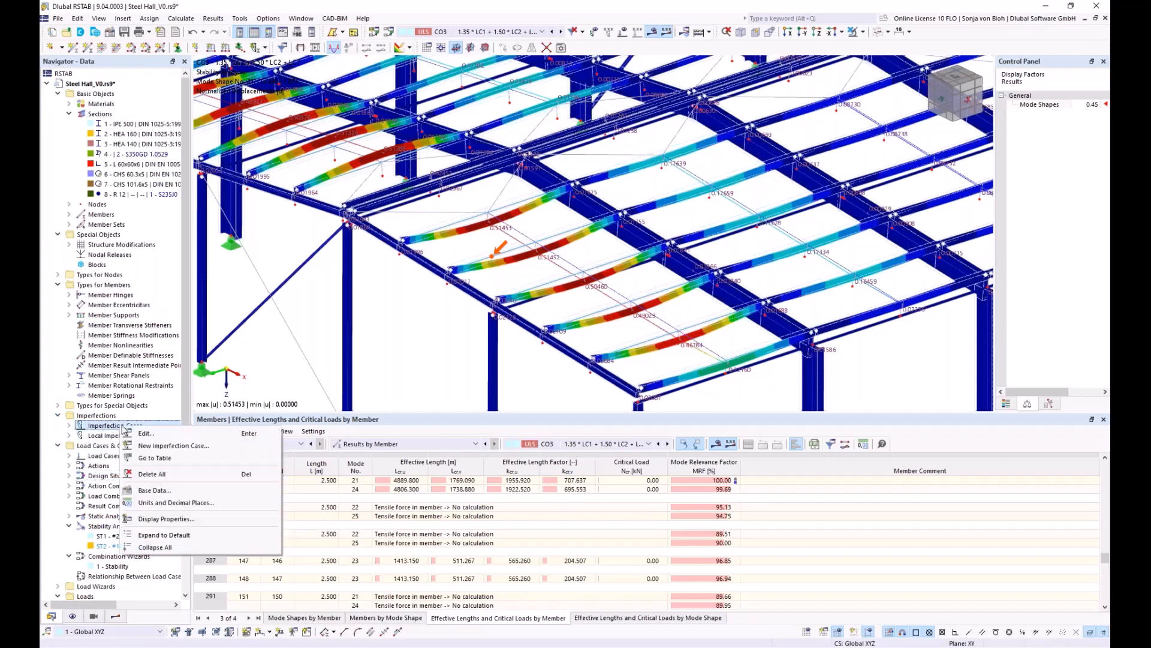
pyautogui.click(171, 446)
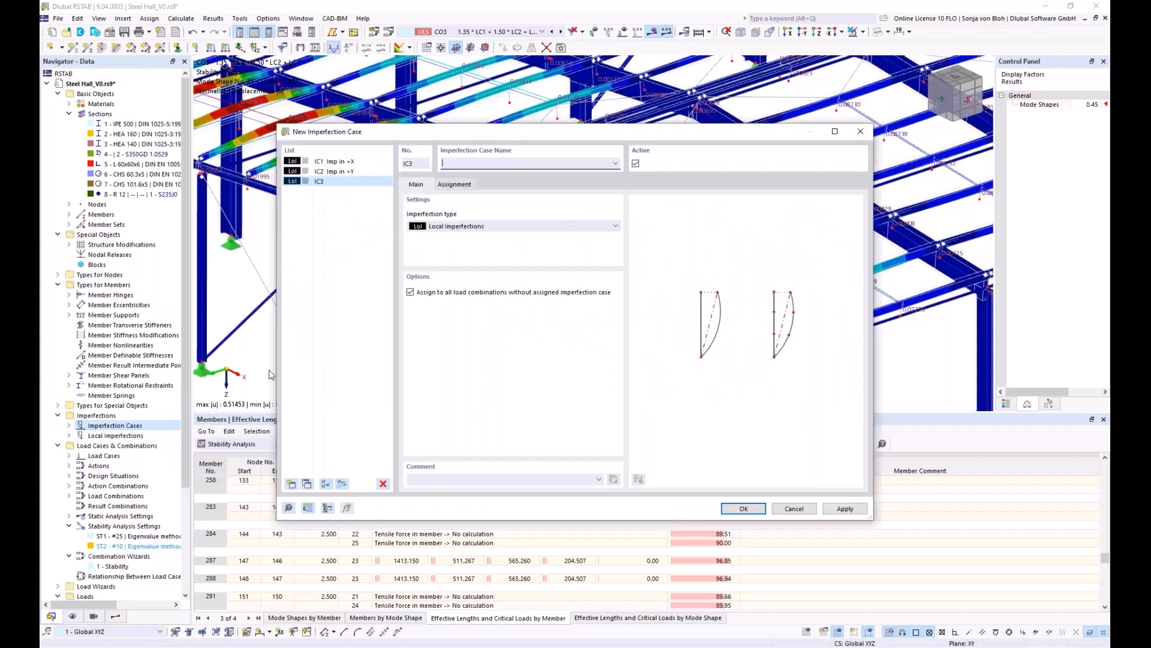
pyautogui.write('Imp +y')
pyautogui.click(744, 509)
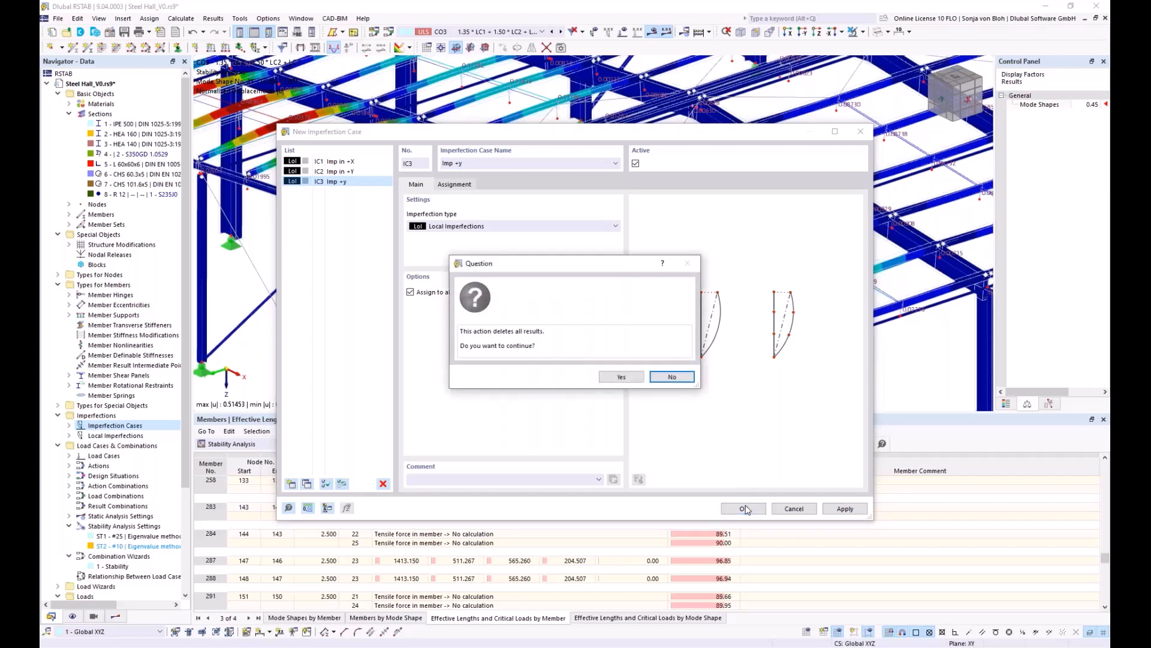
pyautogui.click(622, 377)
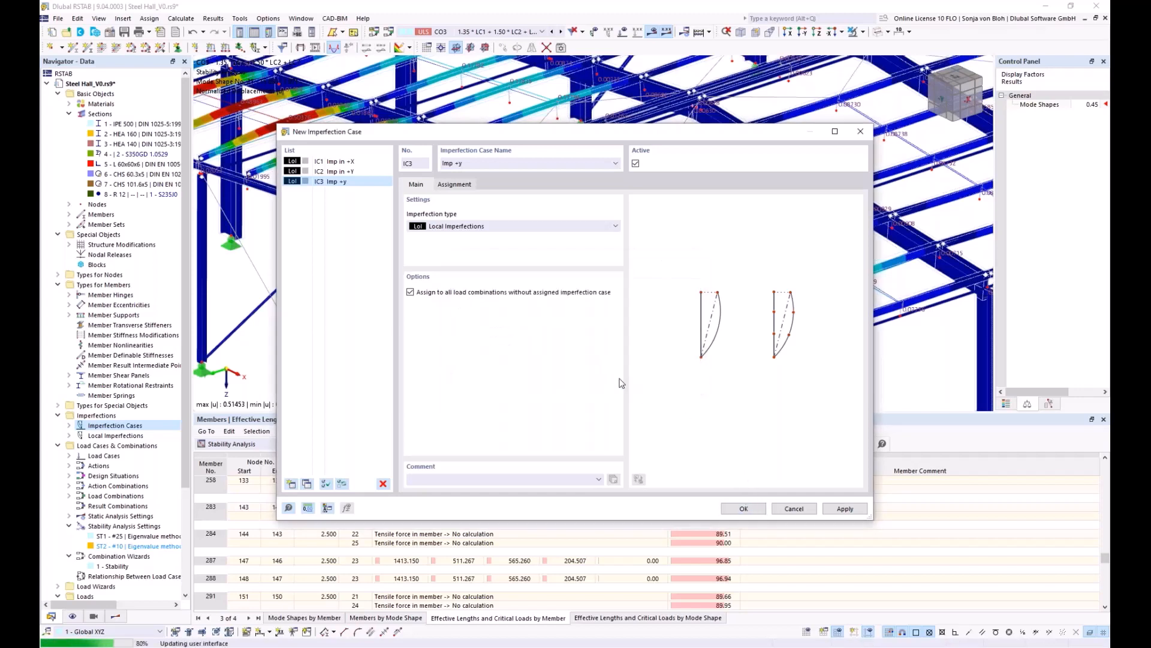
# Step: Start a new member set imperfection in case Imp +y as an Initial Bow with the Manually - Relative definition type
pyautogui.scroll(-4, 621, 371)
pyautogui.moveTo(613, 365); pyautogui.dragTo(508, 319, button='middle')
pyautogui.scroll(1, 313, 347)
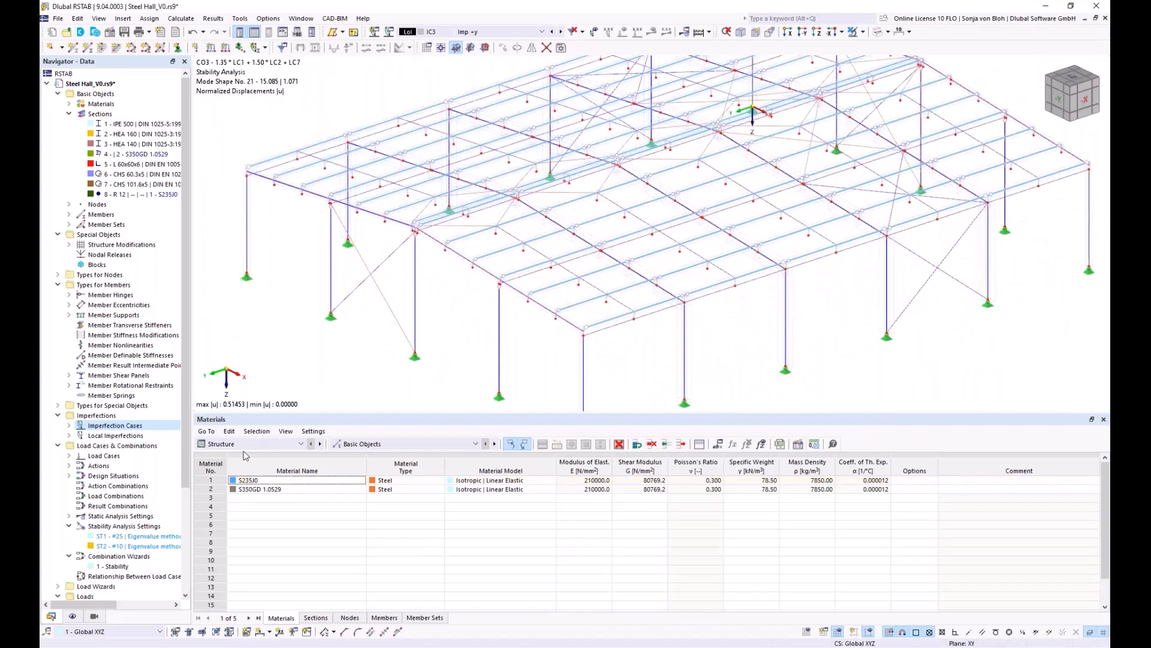
pyautogui.click(70, 436)
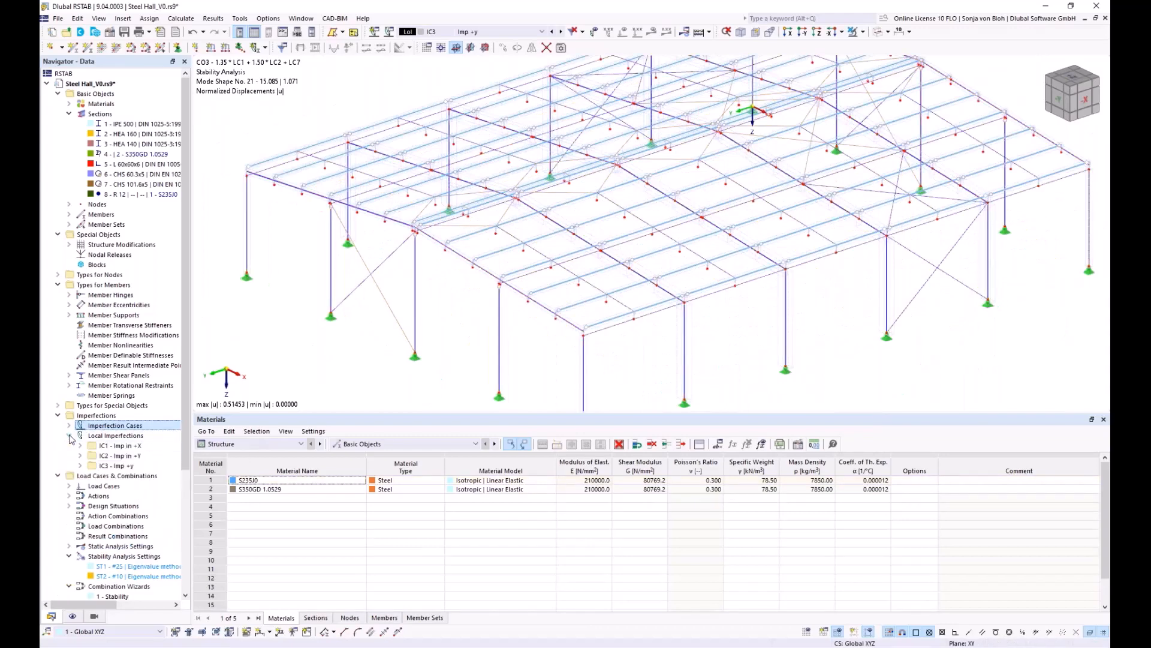
pyautogui.click(80, 465)
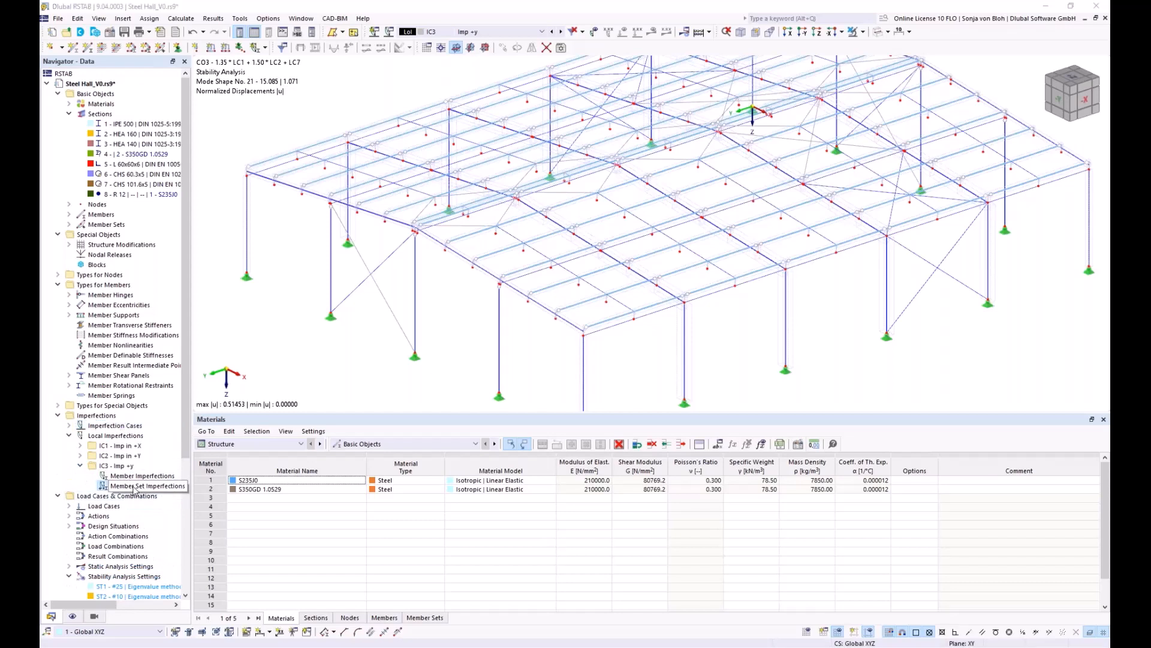
pyautogui.rightClick(134, 490)
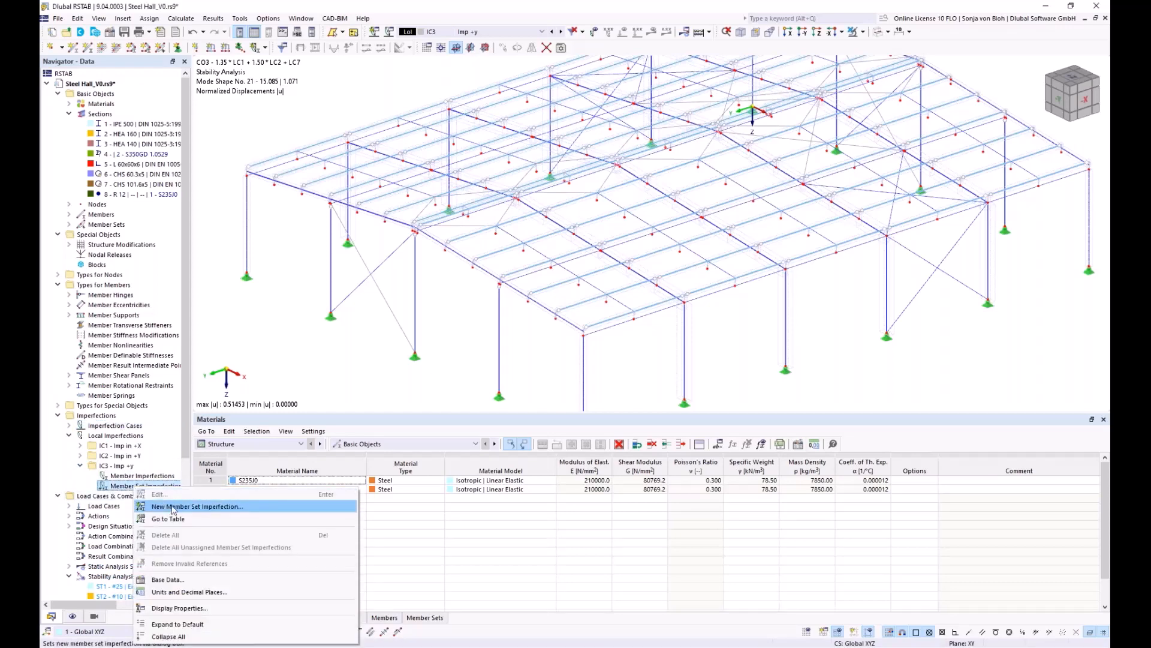
pyautogui.click(183, 504)
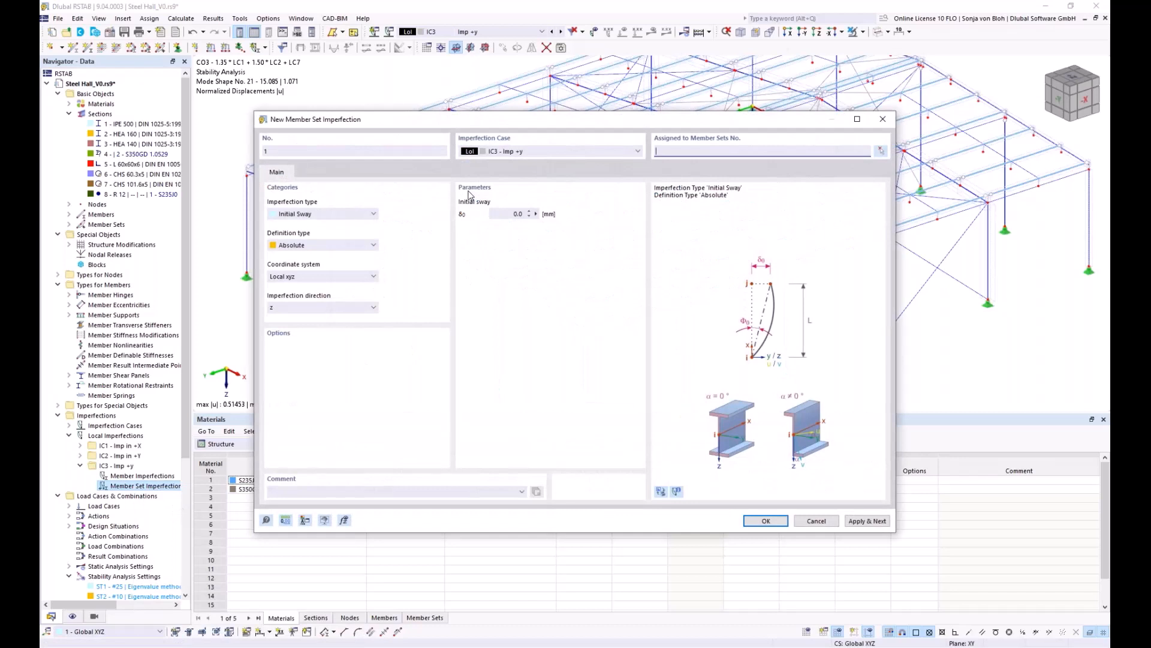
pyautogui.click(369, 215)
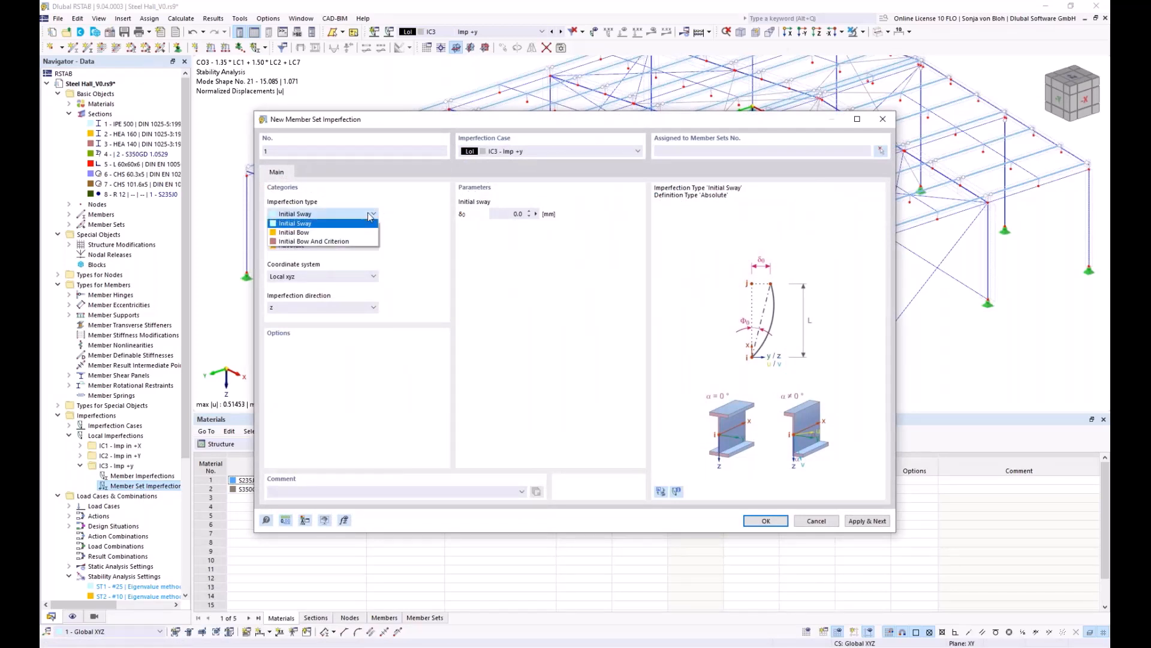
pyautogui.click(324, 232)
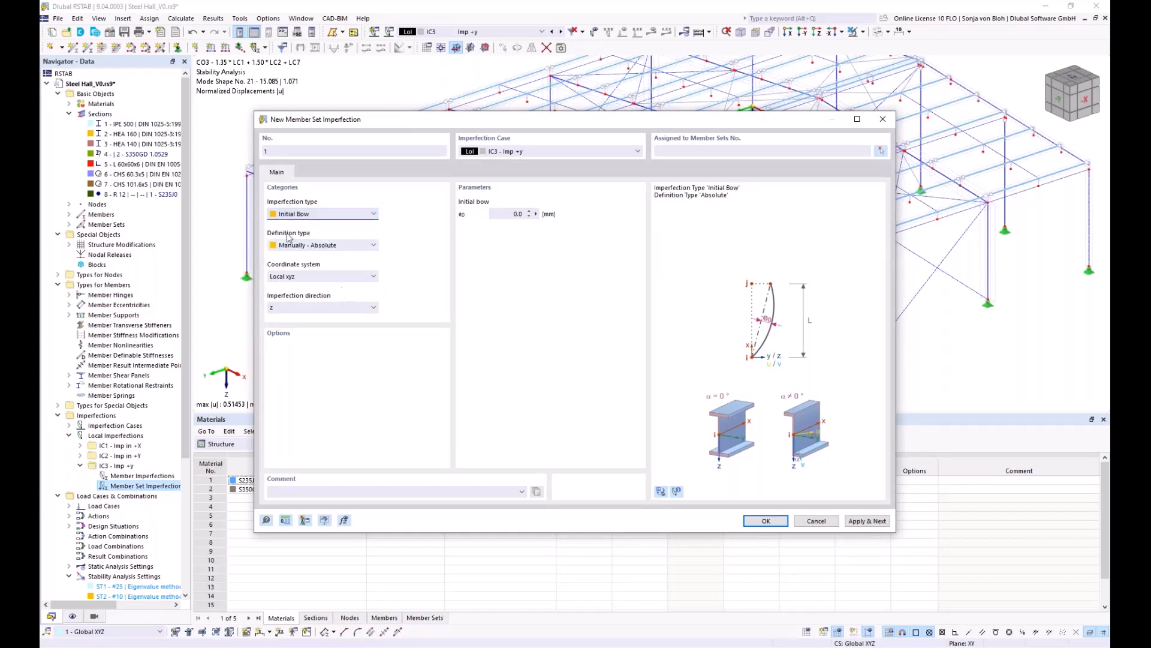
pyautogui.click(370, 244)
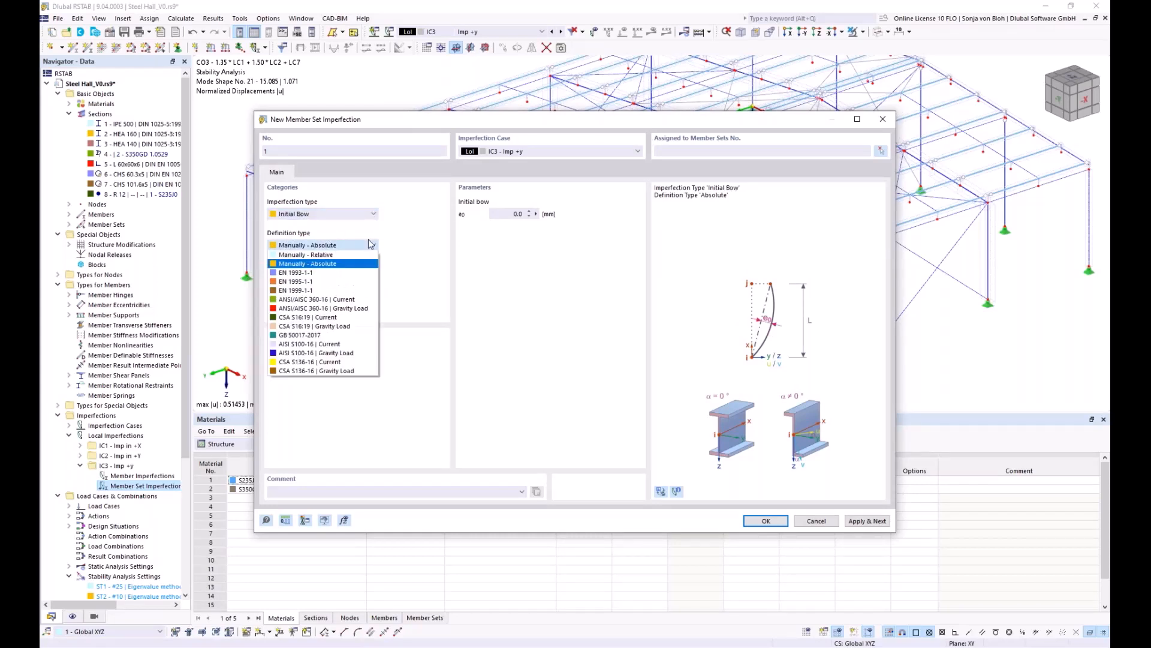
pyautogui.click(351, 254)
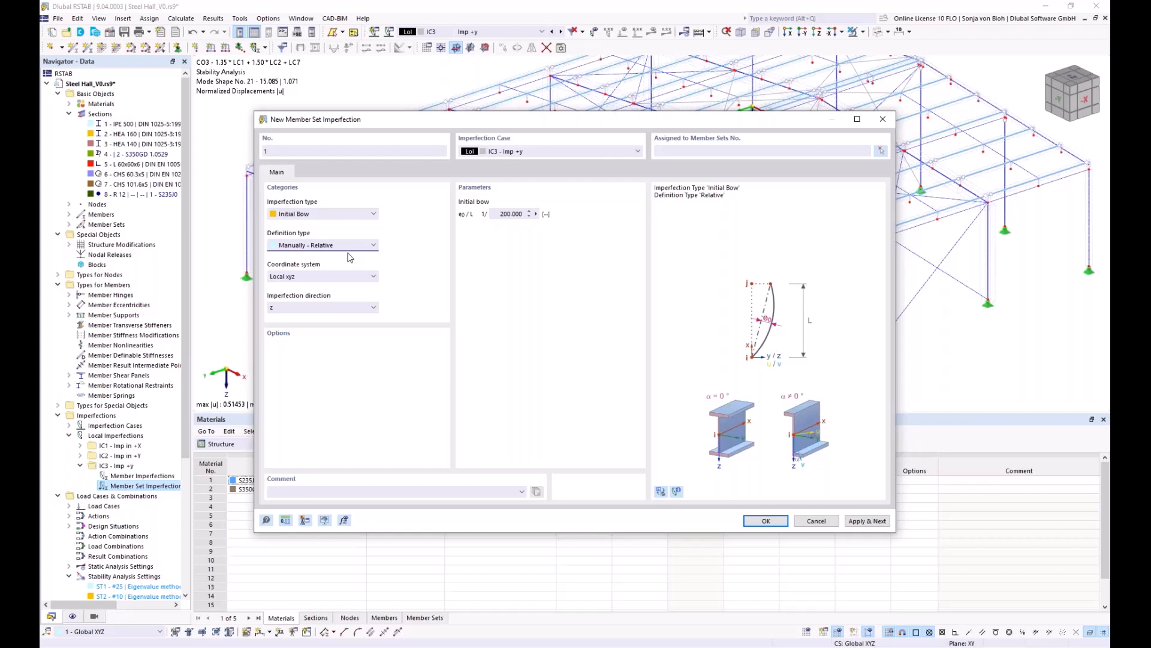
# Step: Set the relative initial bow to 1/250 and the imperfection direction to local y
pyautogui.doubleClick(509, 214)
pyautogui.write('250')
pyautogui.click(372, 307)
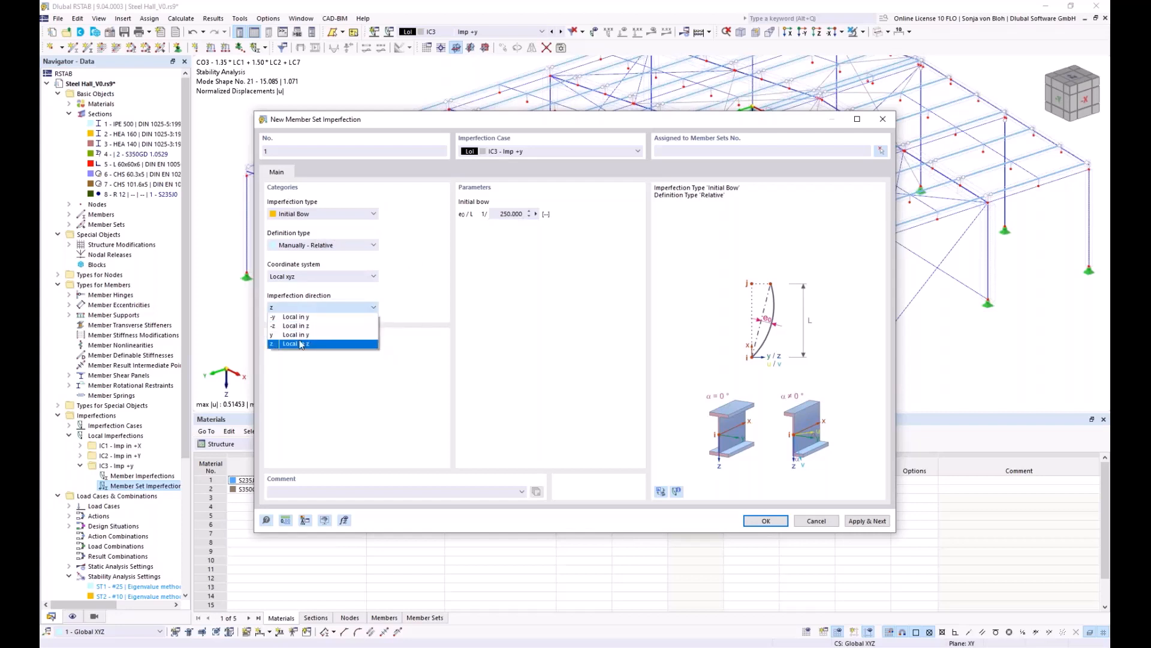
pyautogui.click(283, 334)
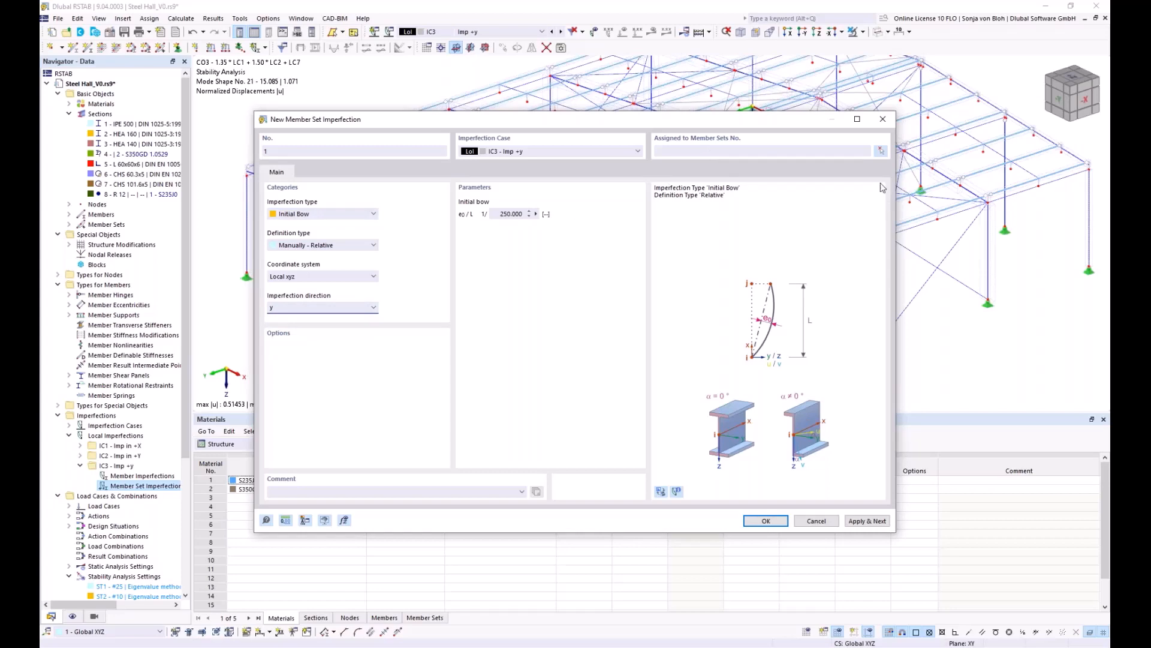
# Step: Isolate the S350GD purlins through the section visibility and assign the initial bow imperfection to member sets 7-76
pyautogui.click(881, 151)
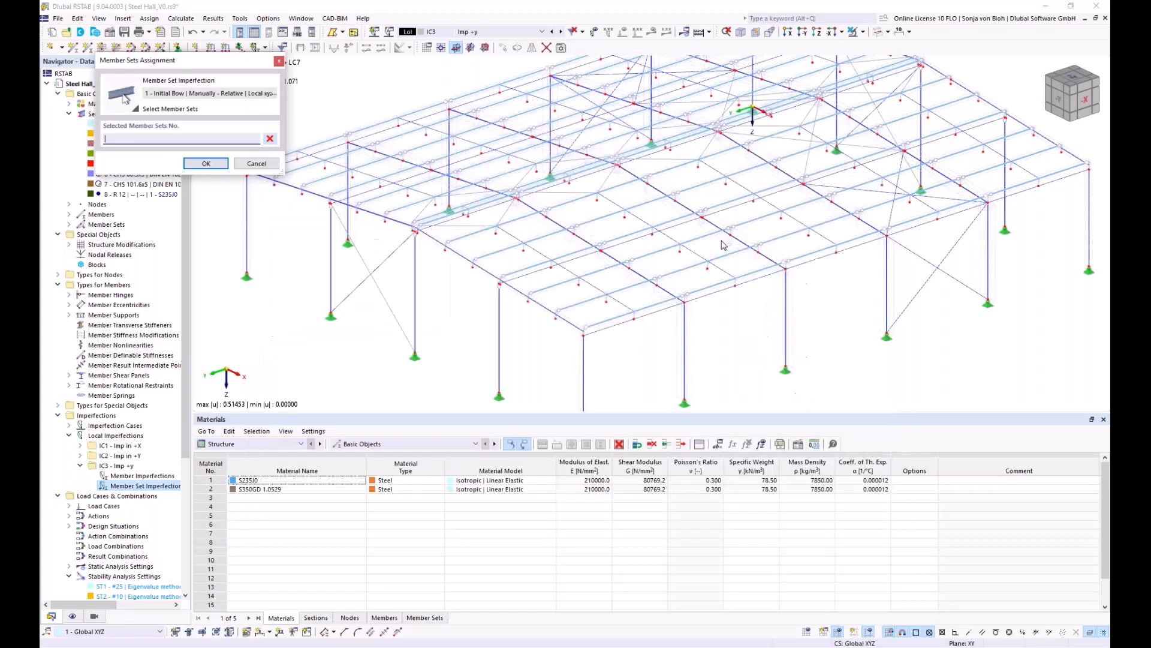
pyautogui.scroll(-3, 722, 247)
pyautogui.moveTo(524, 311); pyautogui.dragTo(459, 317, button='middle')
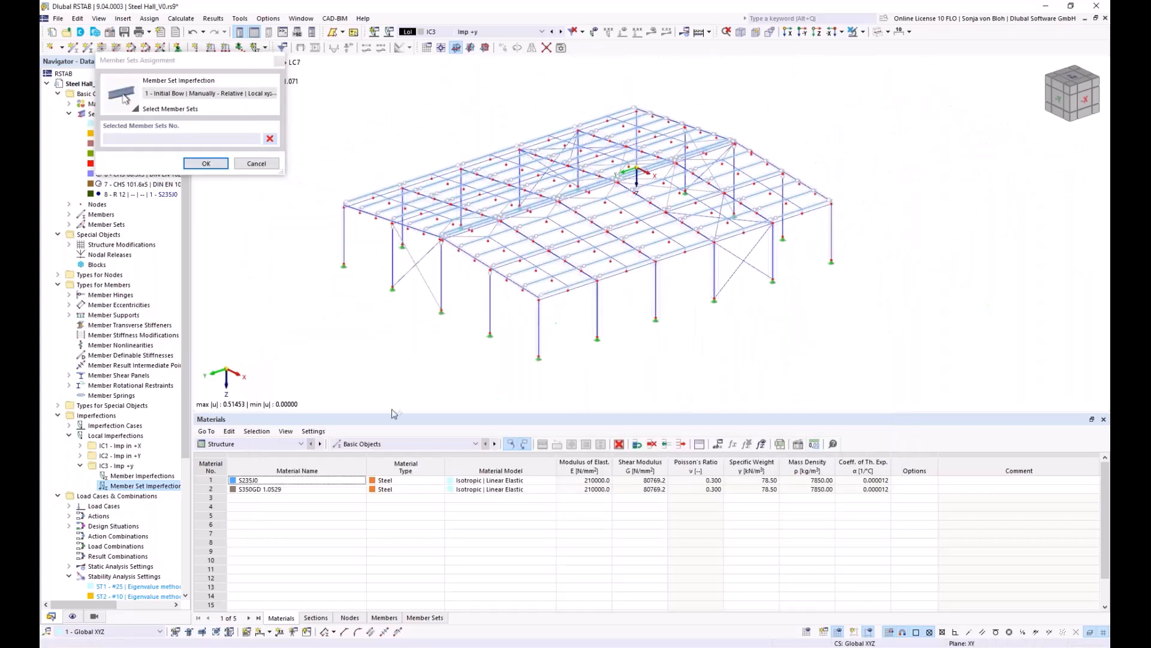
pyautogui.click(94, 616)
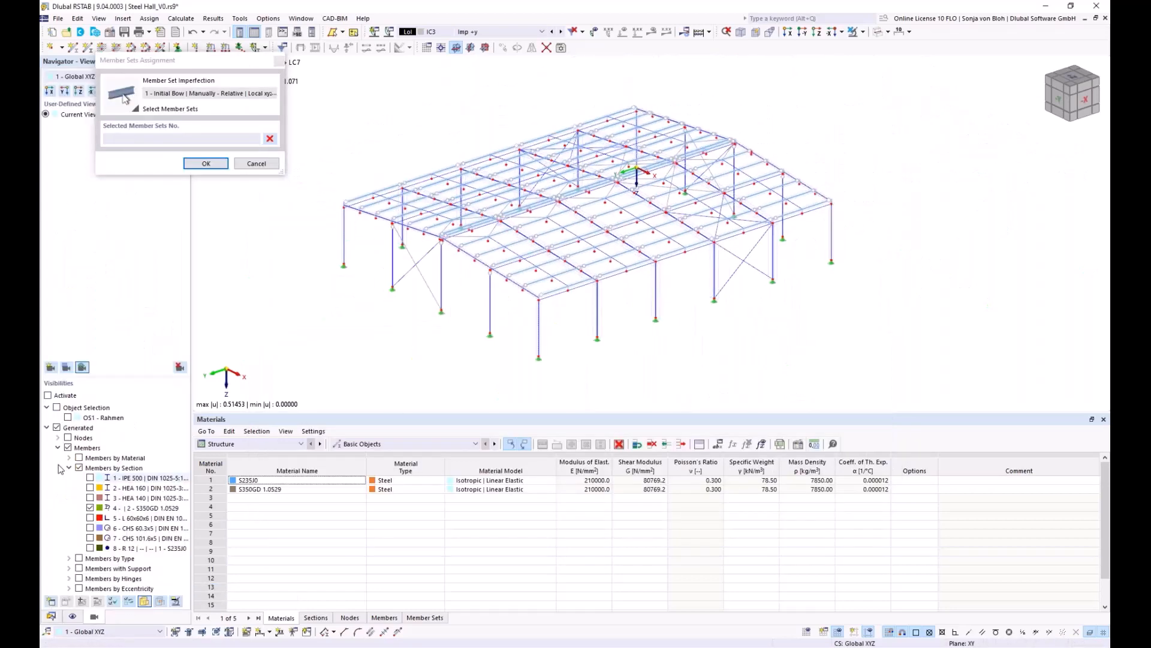
pyautogui.click(48, 395)
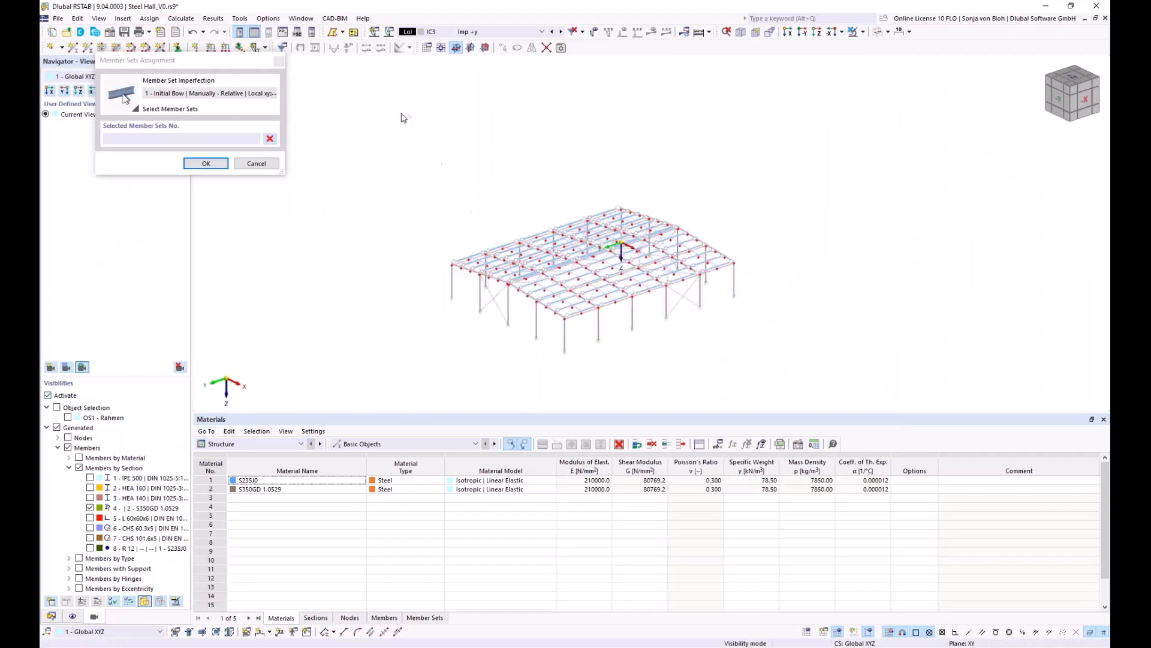
pyautogui.moveTo(401, 118); pyautogui.dragTo(843, 355)
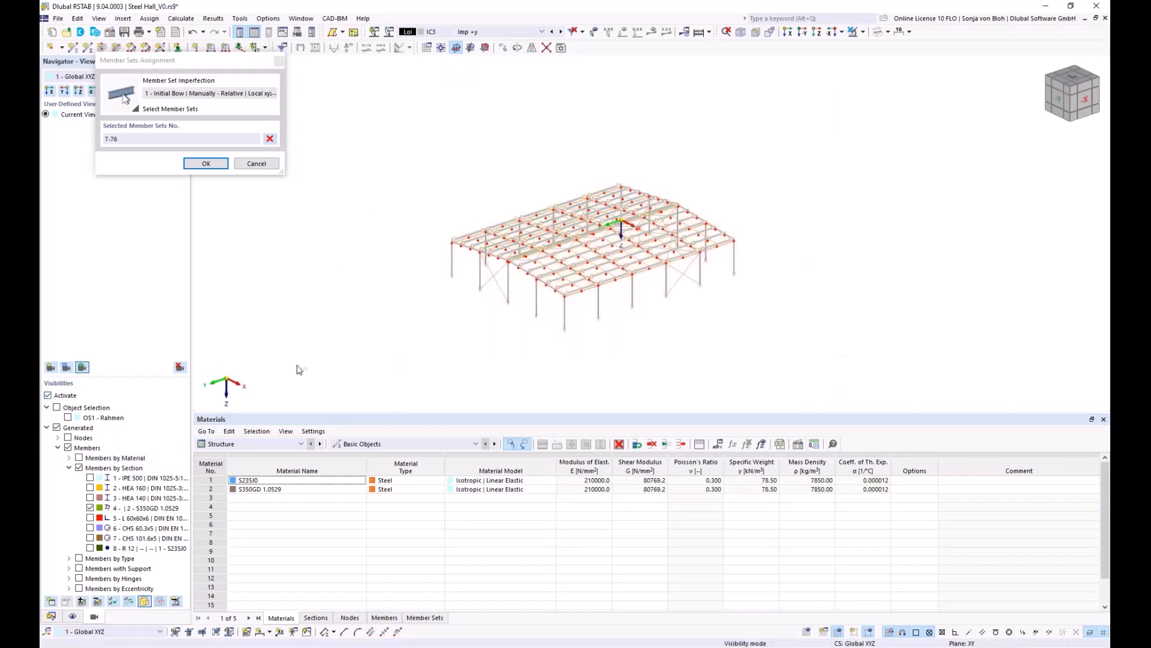
pyautogui.click(206, 164)
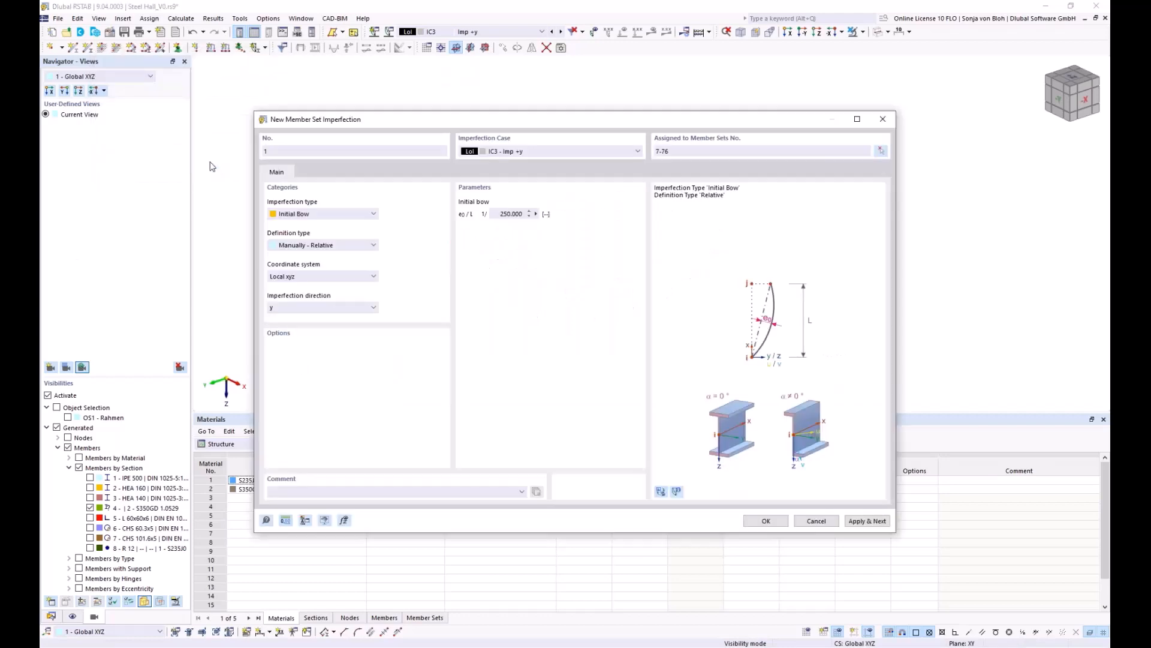
pyautogui.click(765, 521)
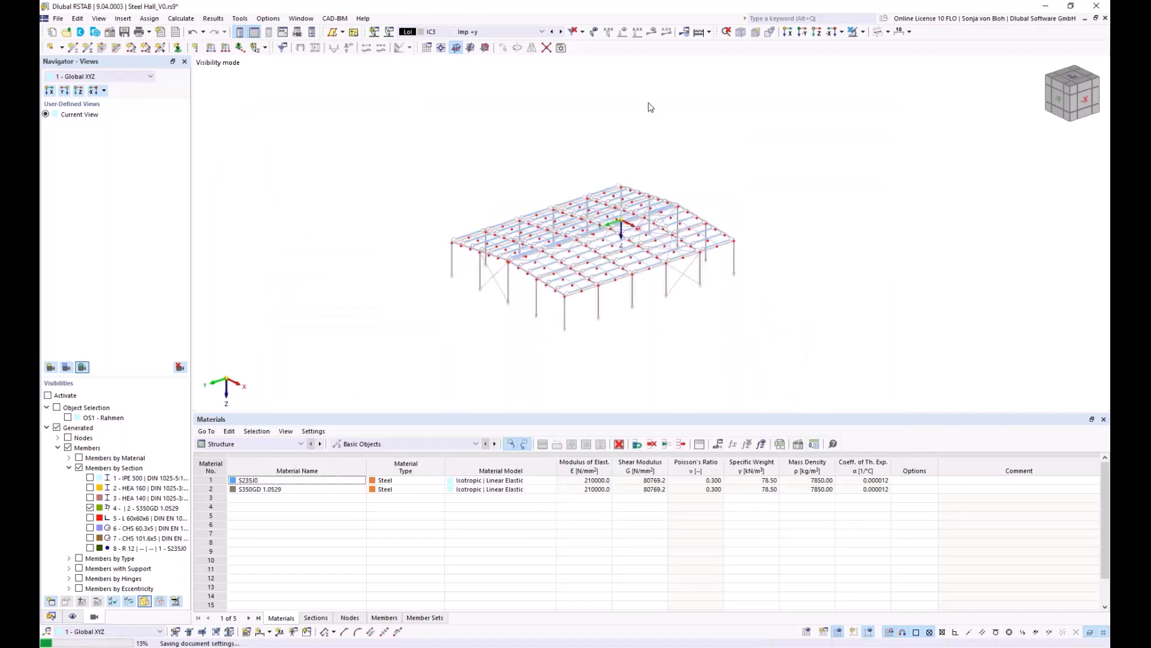
# Step: Display the imperfections of case Imp +y on the model and enlarge the model view to examine the purlins' bows
pyautogui.click(594, 31)
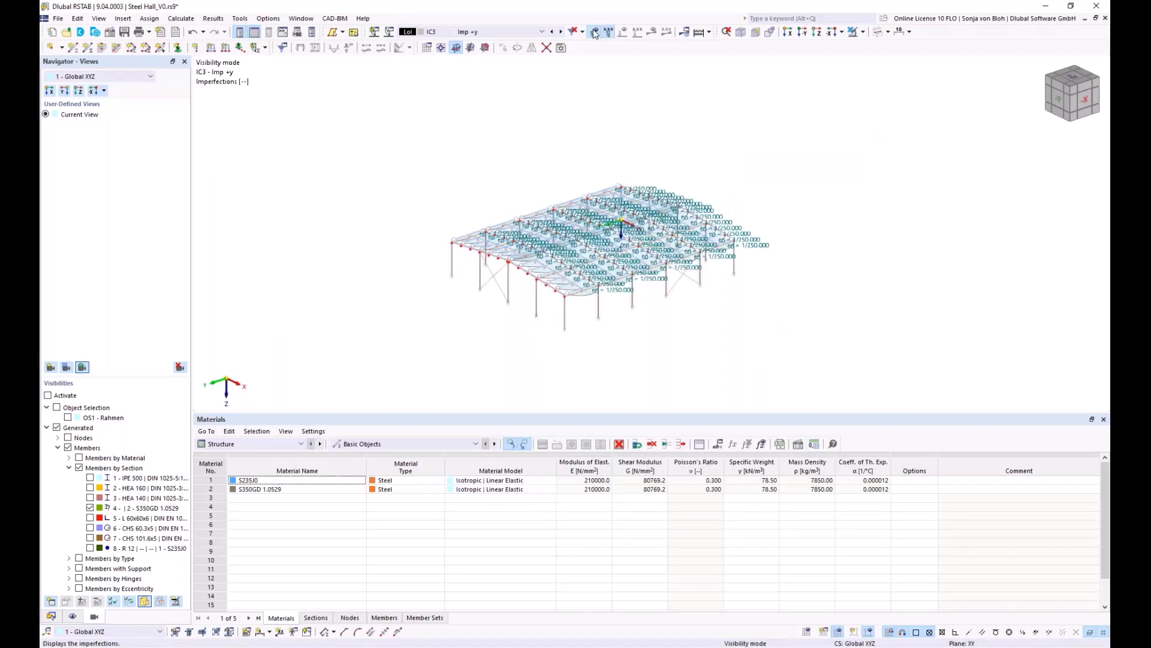
pyautogui.scroll(3, 523, 254)
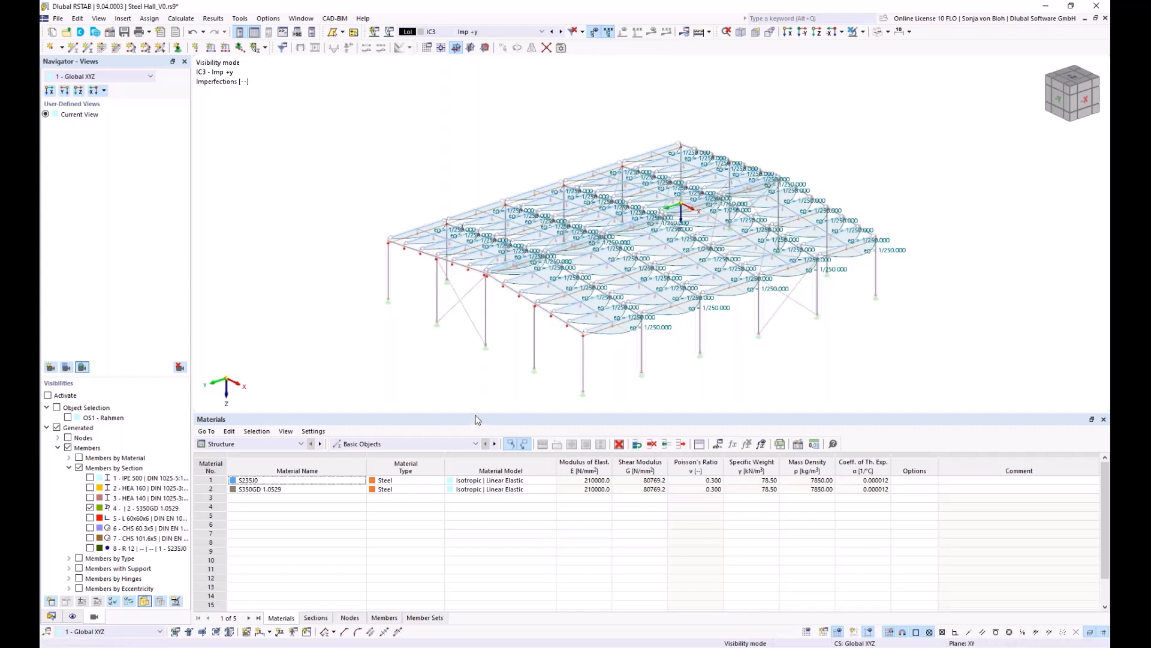
pyautogui.moveTo(477, 418); pyautogui.dragTo(478, 495)
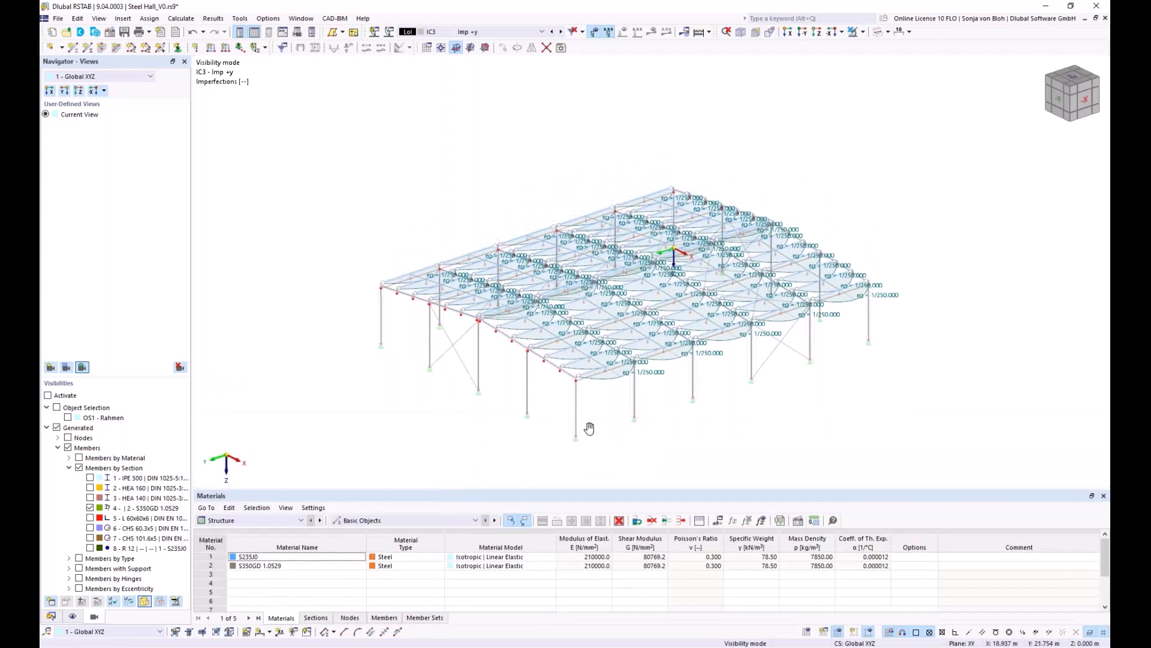
pyautogui.scroll(1, 532, 396)
pyautogui.moveTo(433, 401); pyautogui.dragTo(468, 381, button='middle')
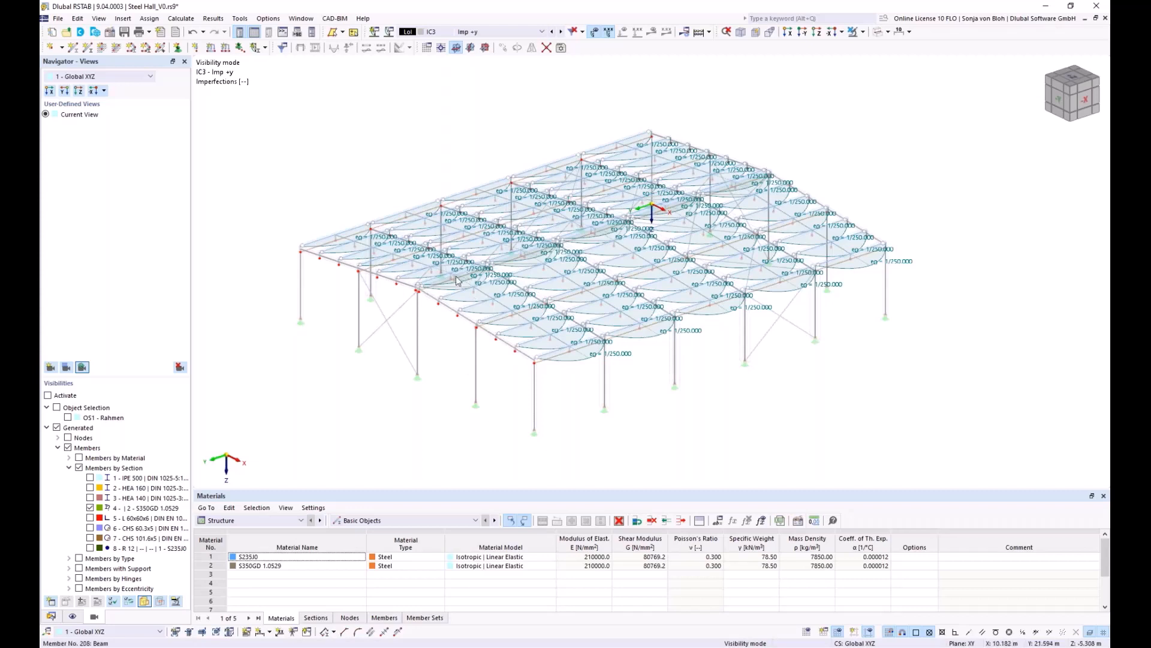
# Step: Copy imperfection case IC3 and rename the copy "Imp -y"
pyautogui.click(50, 616)
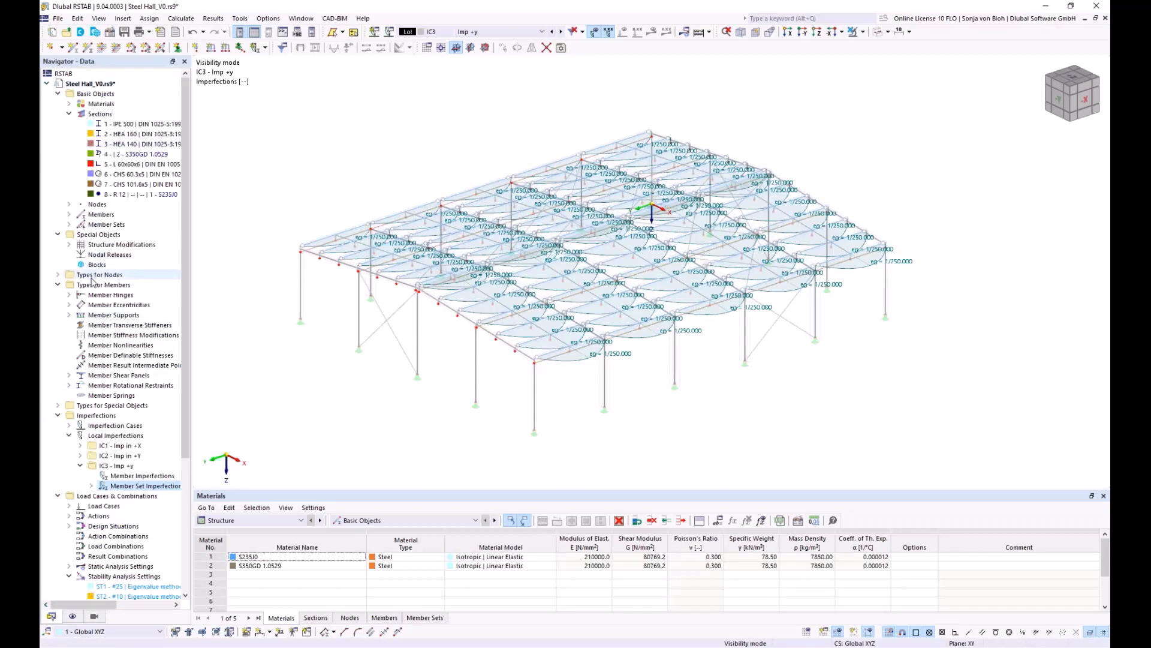
pyautogui.click(69, 426)
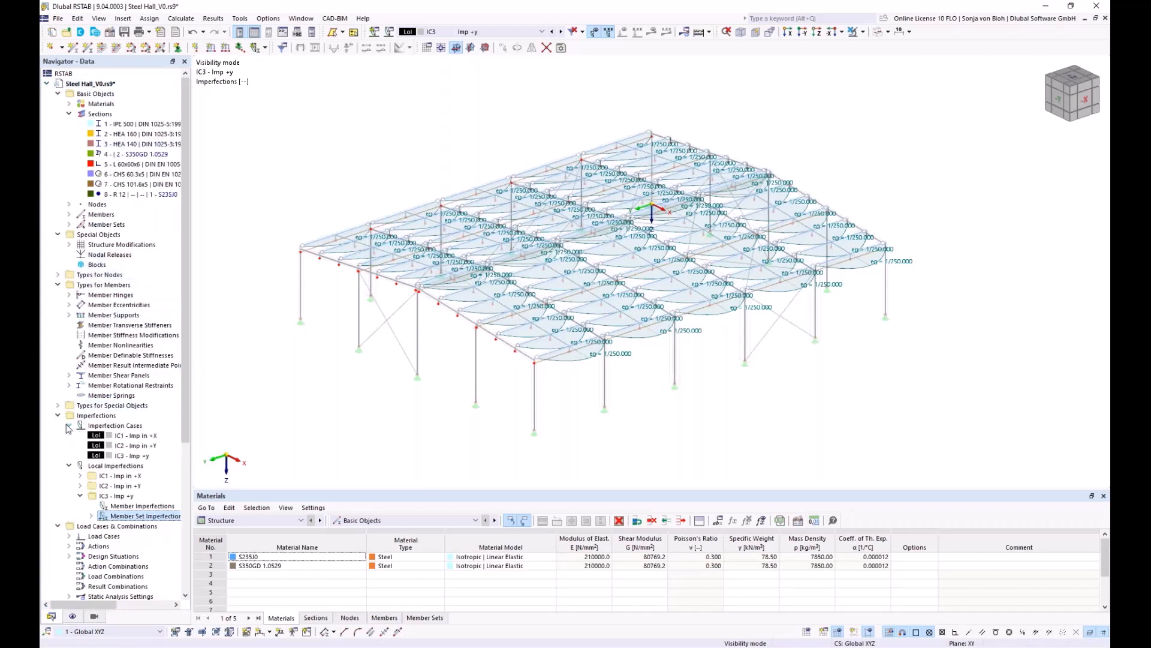
pyautogui.doubleClick(130, 456)
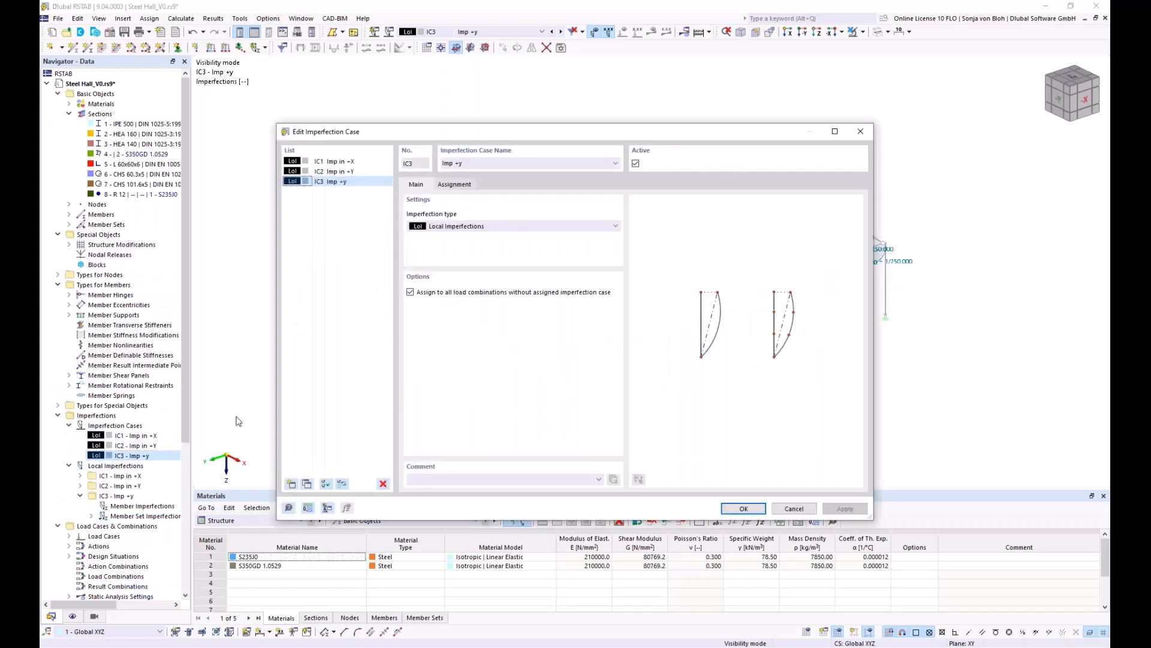
pyautogui.click(316, 183)
pyautogui.click(306, 484)
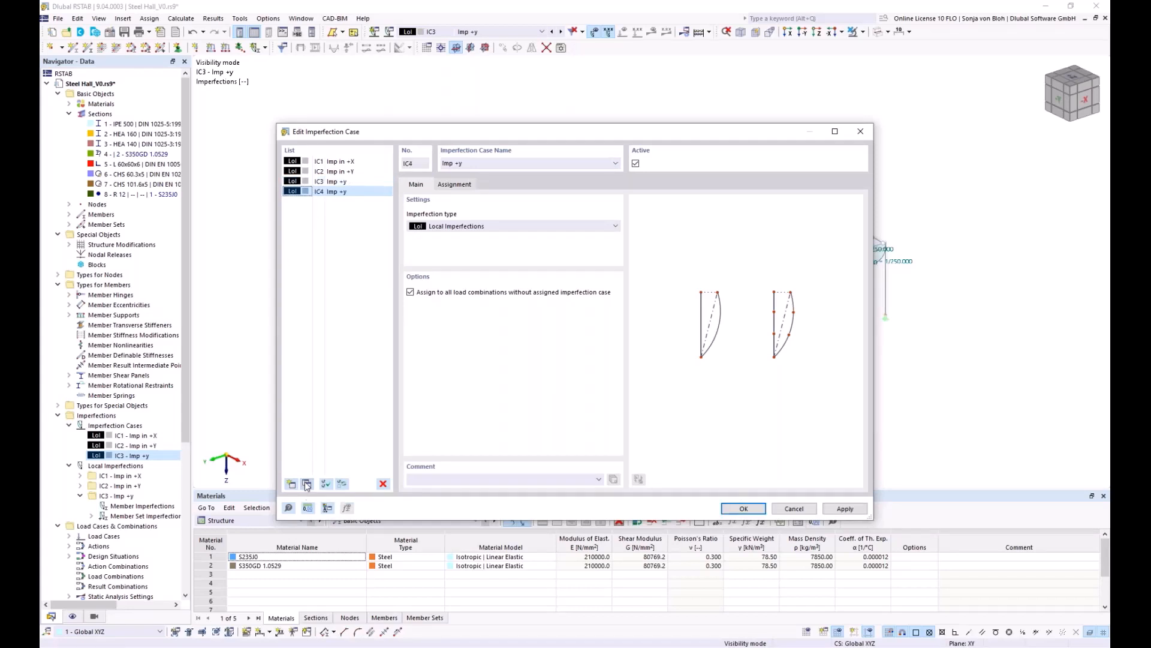
pyautogui.click(461, 164)
pyautogui.press('BackSpace')
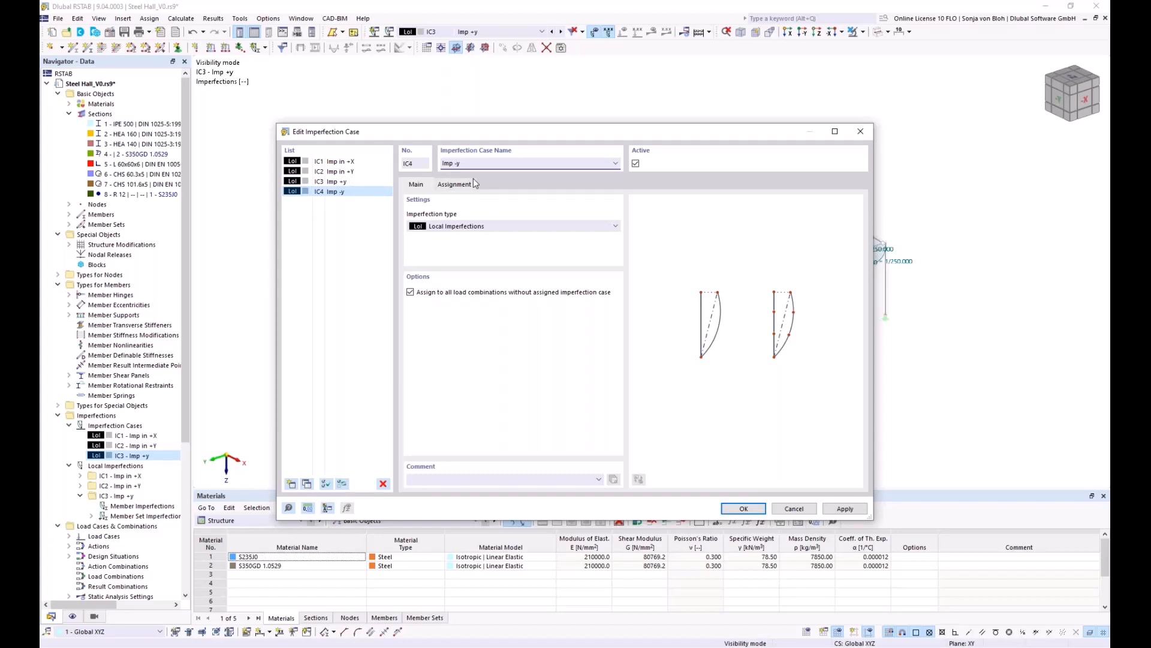
pyautogui.click(744, 508)
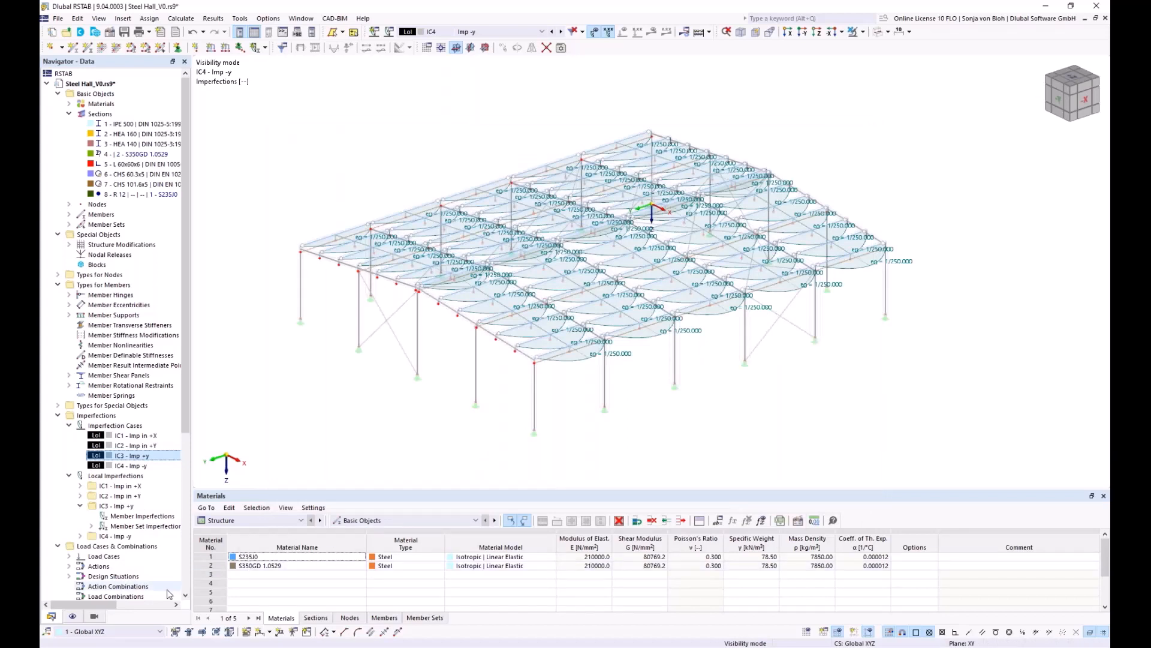
# Step: Set the direction of the member set initial bow imperfection in case IC4 "Imp -y" to -y
pyautogui.click(81, 536)
pyautogui.click(92, 556)
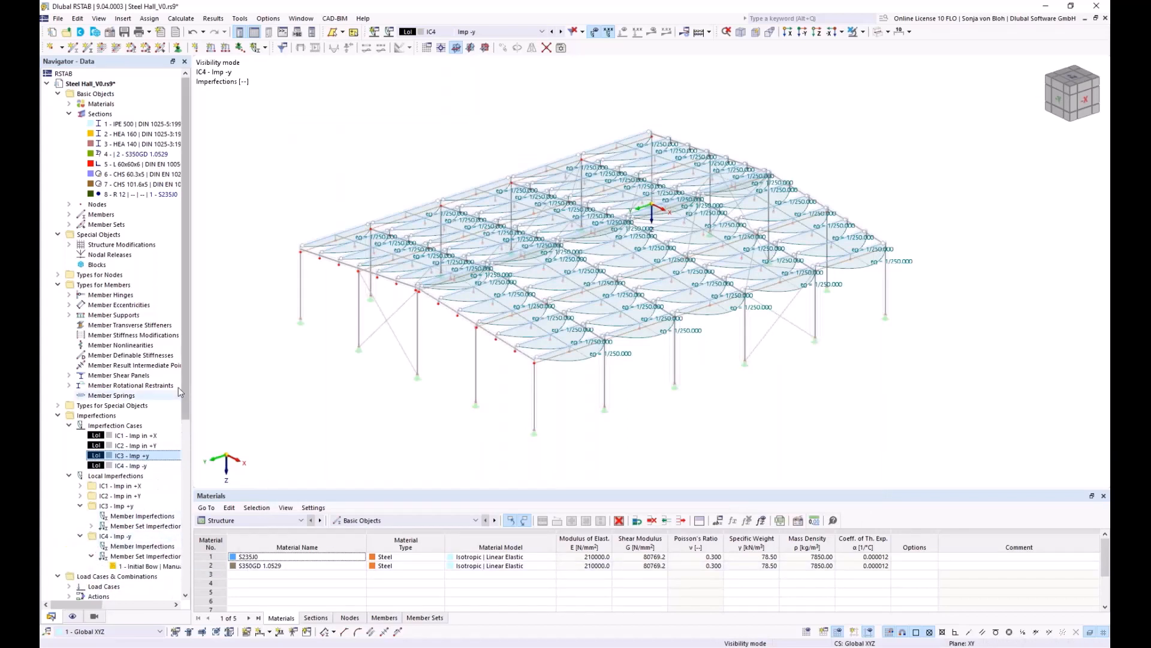
pyautogui.moveTo(186, 390); pyautogui.dragTo(186, 461)
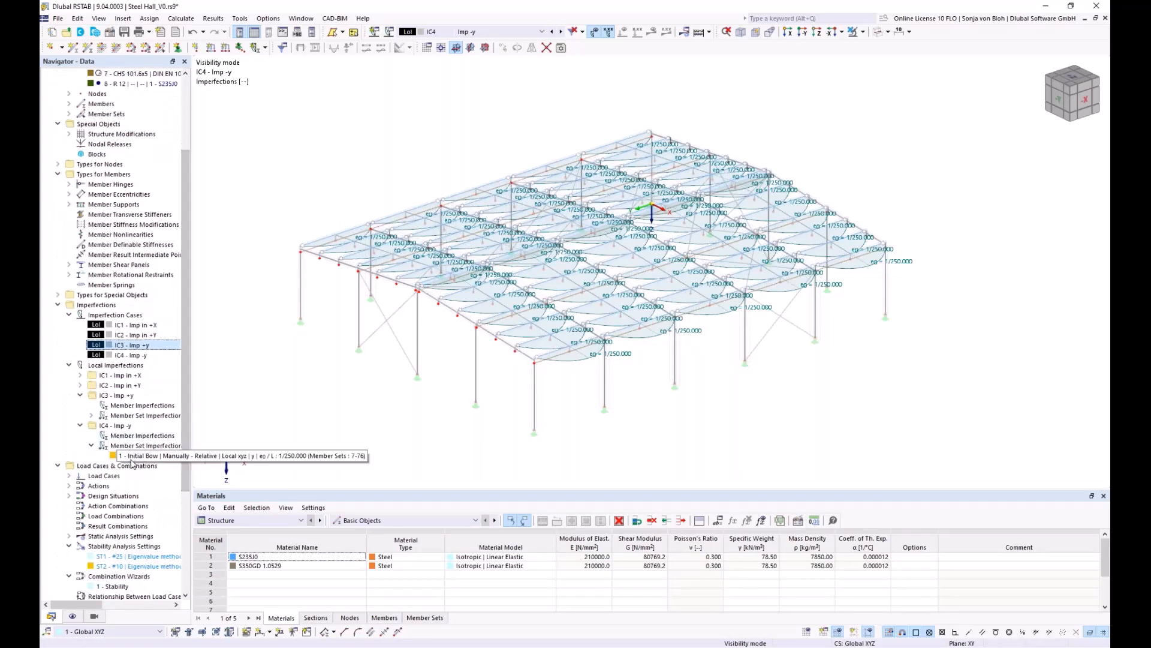
pyautogui.doubleClick(133, 457)
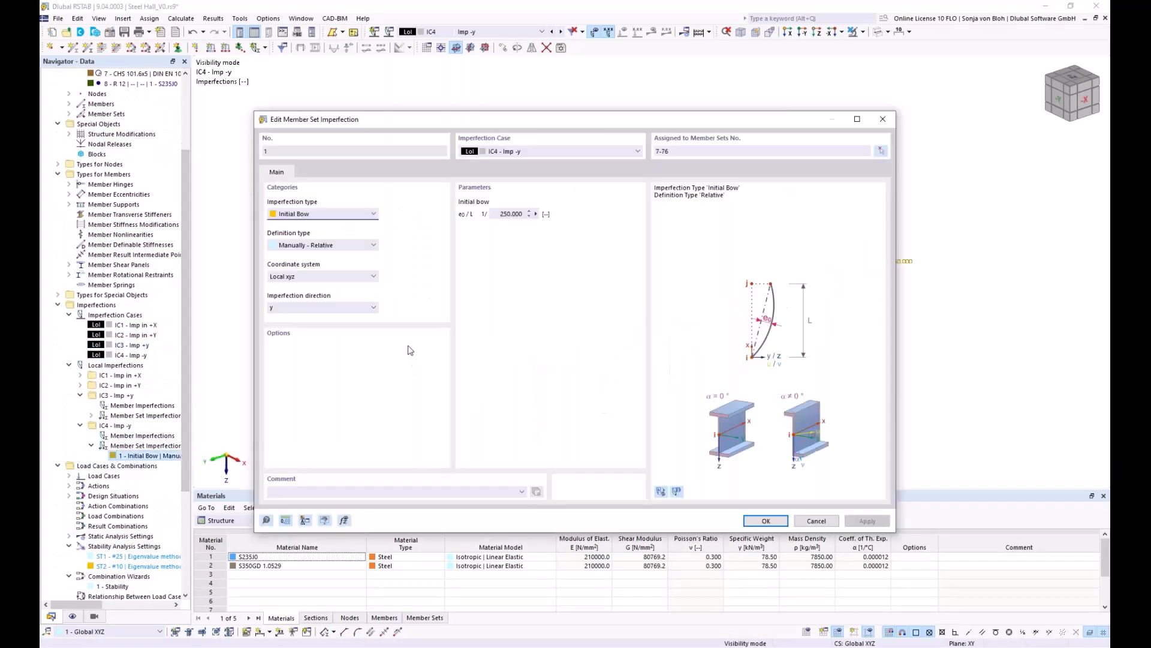
pyautogui.click(336, 308)
pyautogui.click(319, 321)
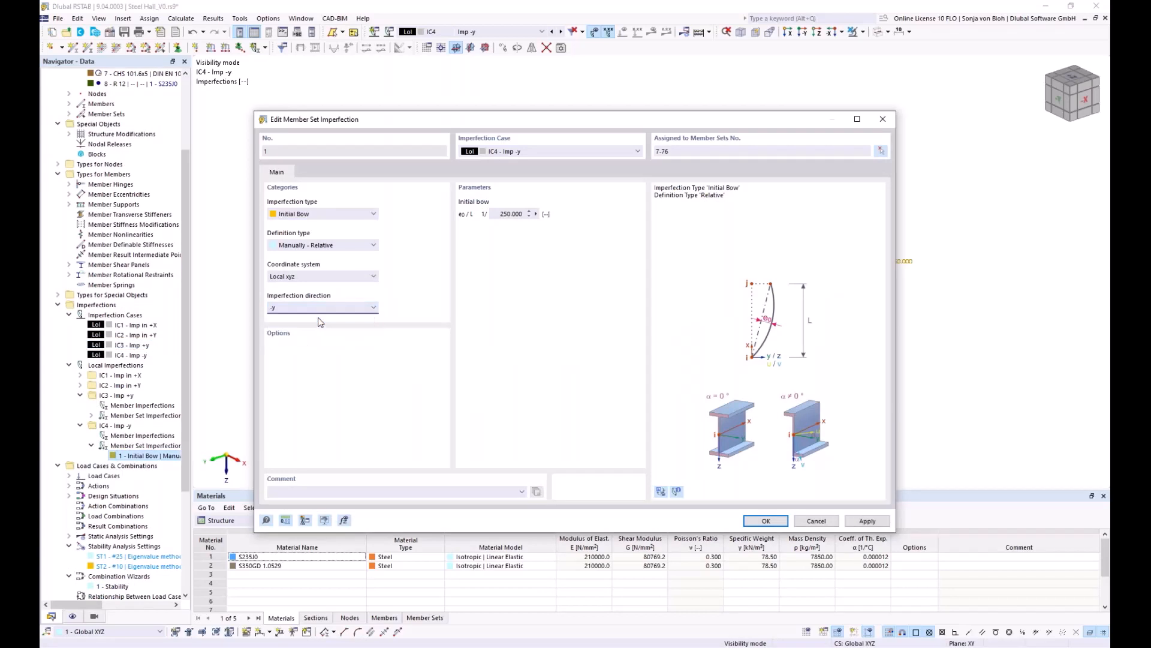
pyautogui.click(757, 520)
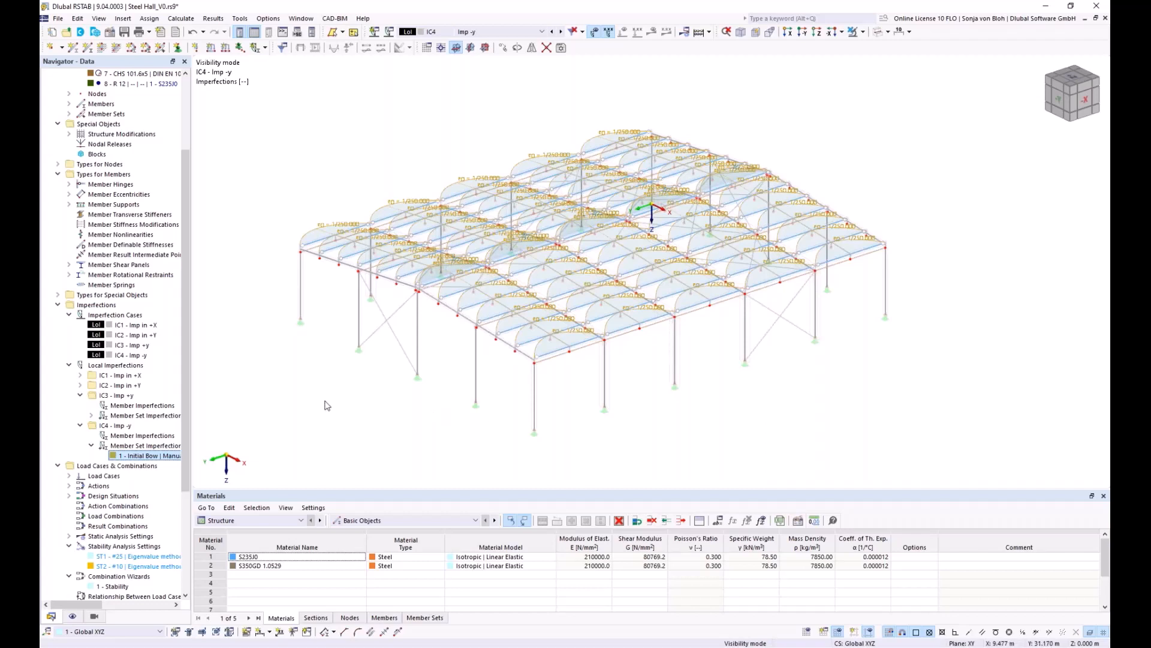
# Step: Create a new imperfection case IC5 with the type Group of Imperfection Cases
pyautogui.doubleClick(119, 325)
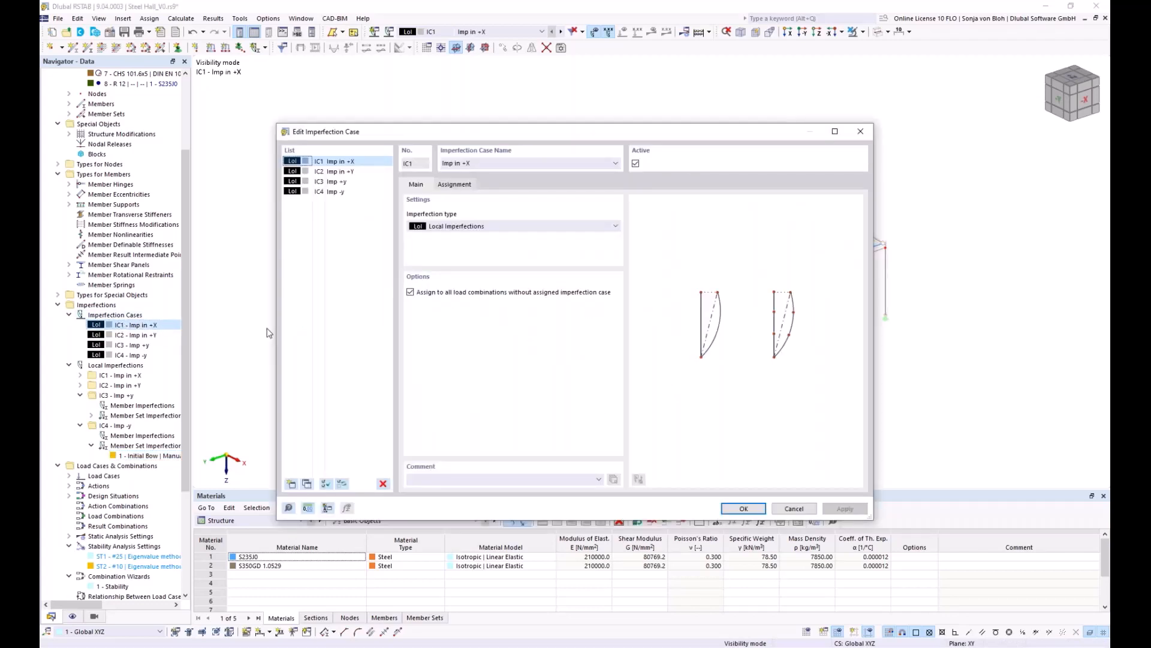
pyautogui.click(292, 483)
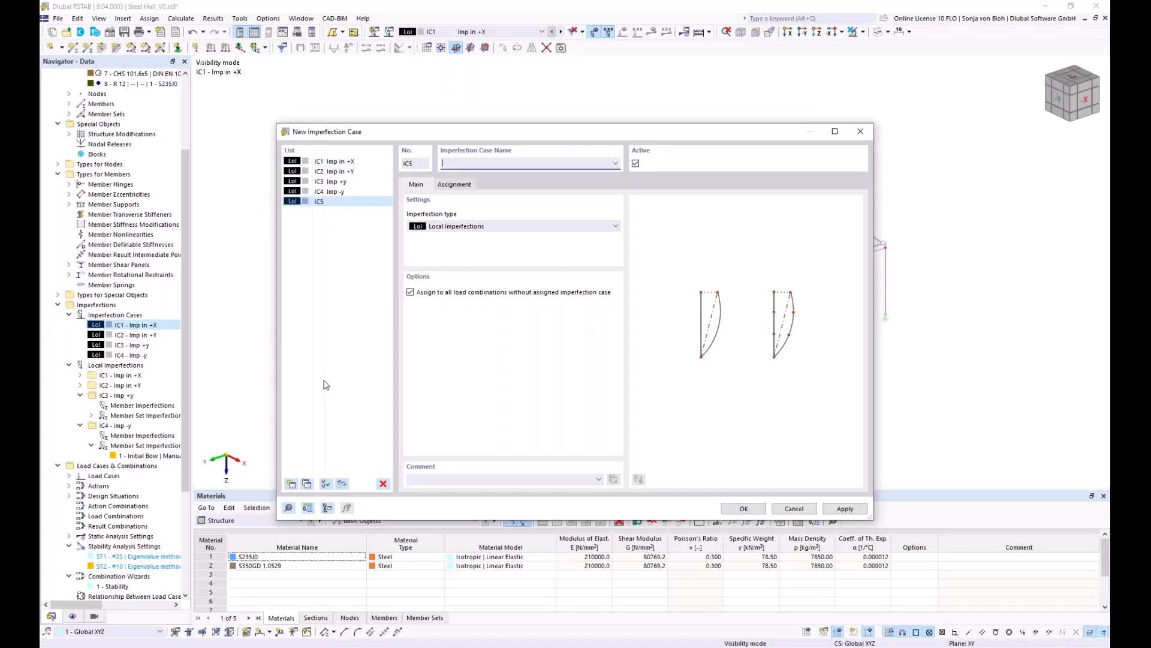
pyautogui.click(487, 228)
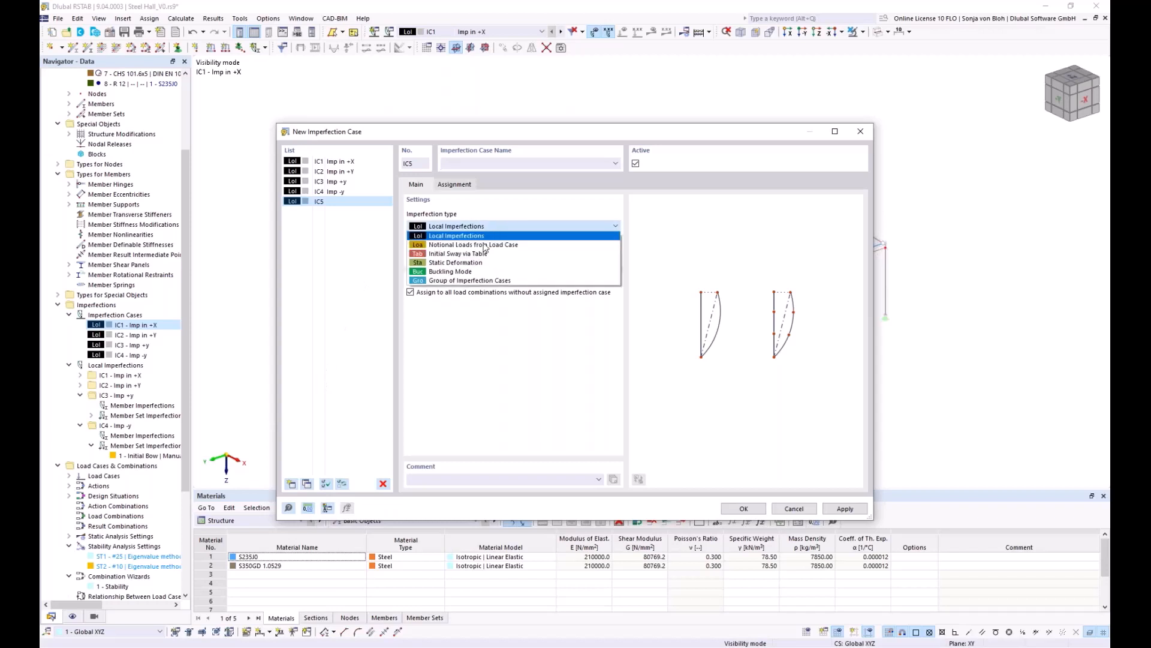
pyautogui.click(462, 282)
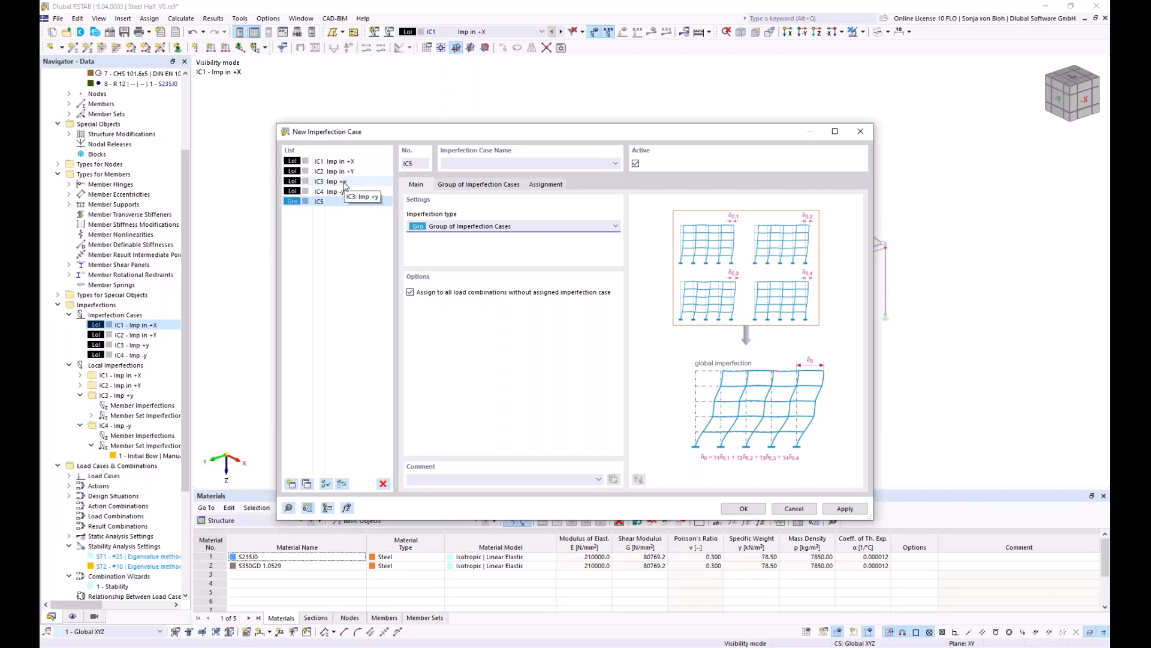
# Step: Add a second row to IC5's group and enter IC1 - Imp in +X in the first row with the operator "and"
pyautogui.click(468, 186)
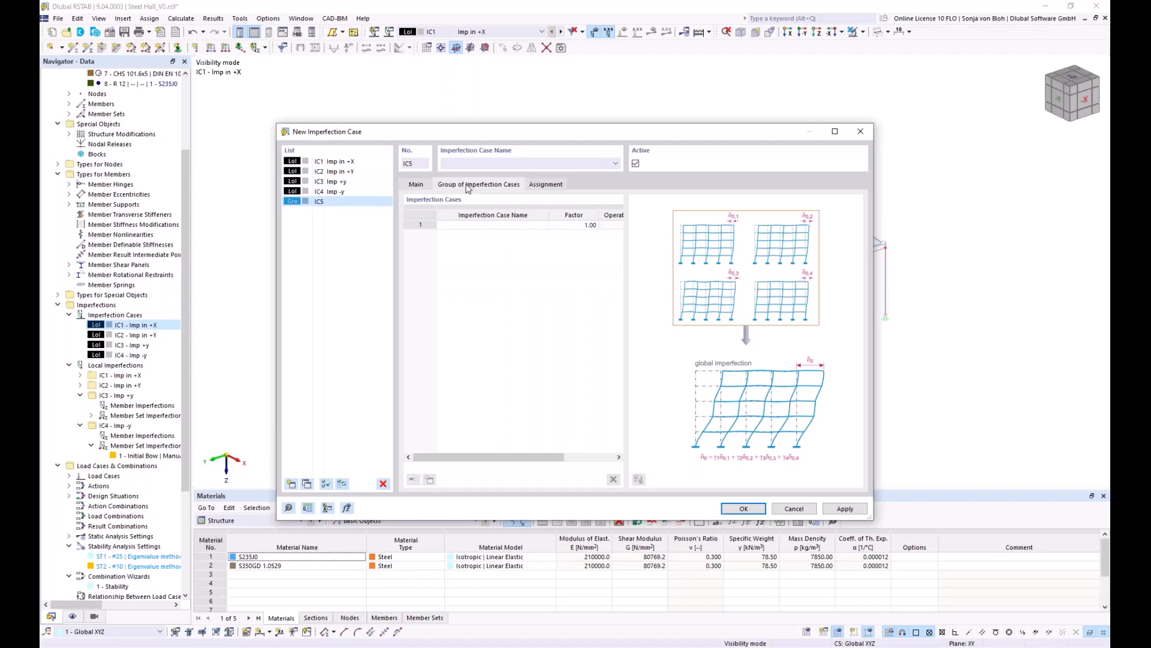
pyautogui.click(483, 225)
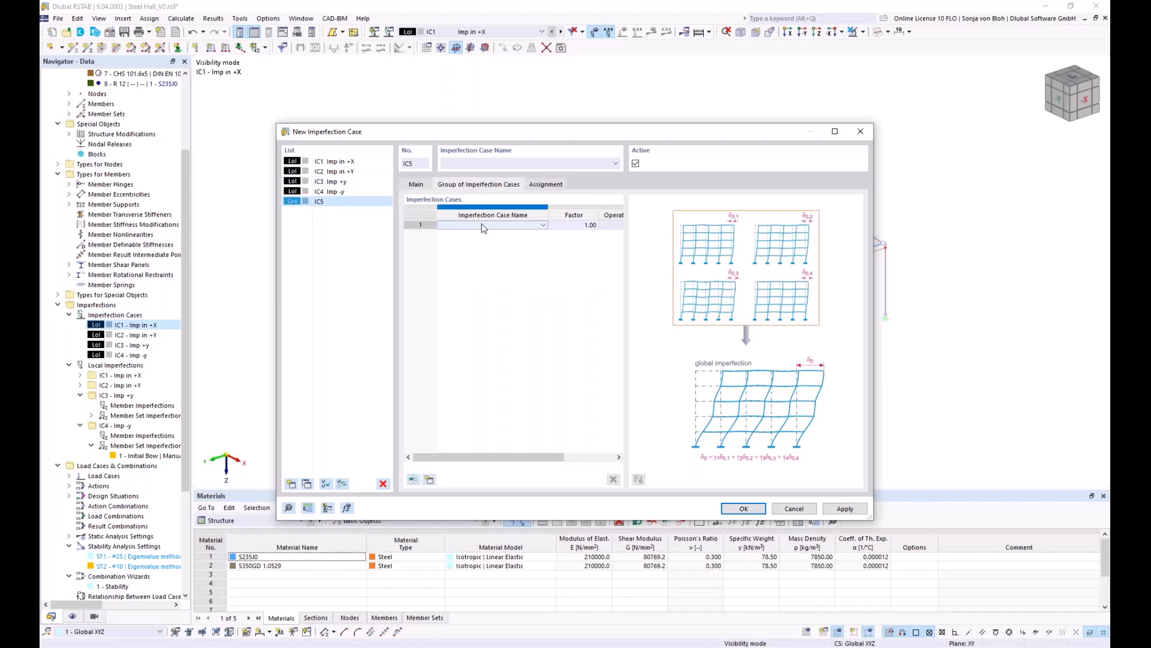
pyautogui.click(430, 479)
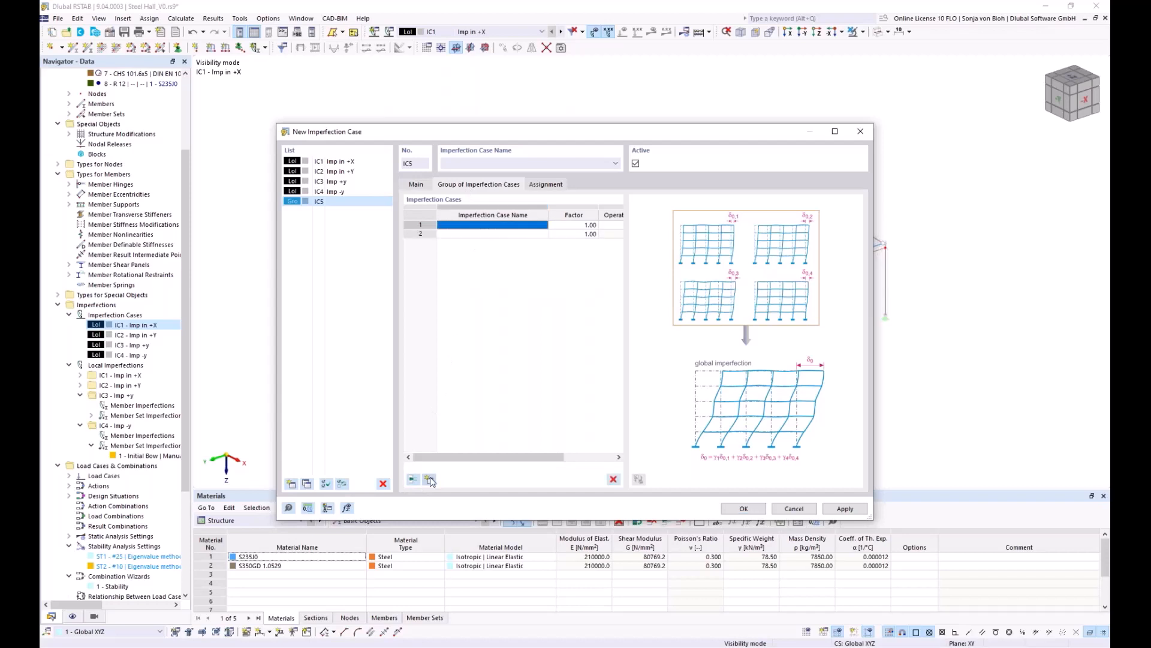
pyautogui.click(449, 225)
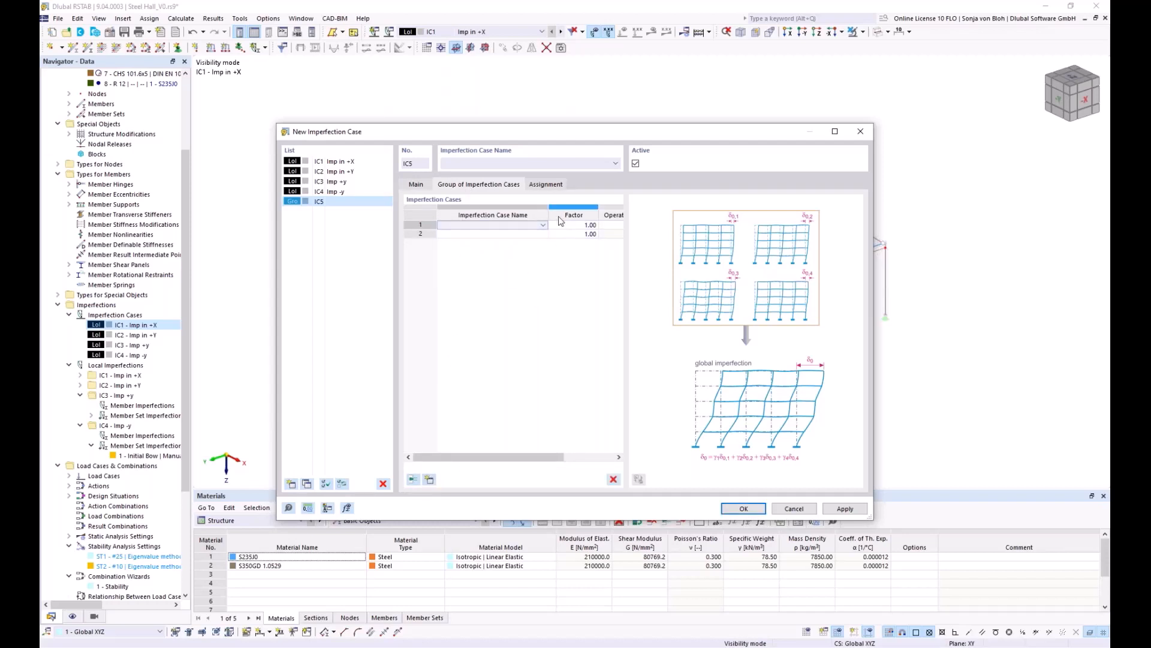
pyautogui.click(542, 226)
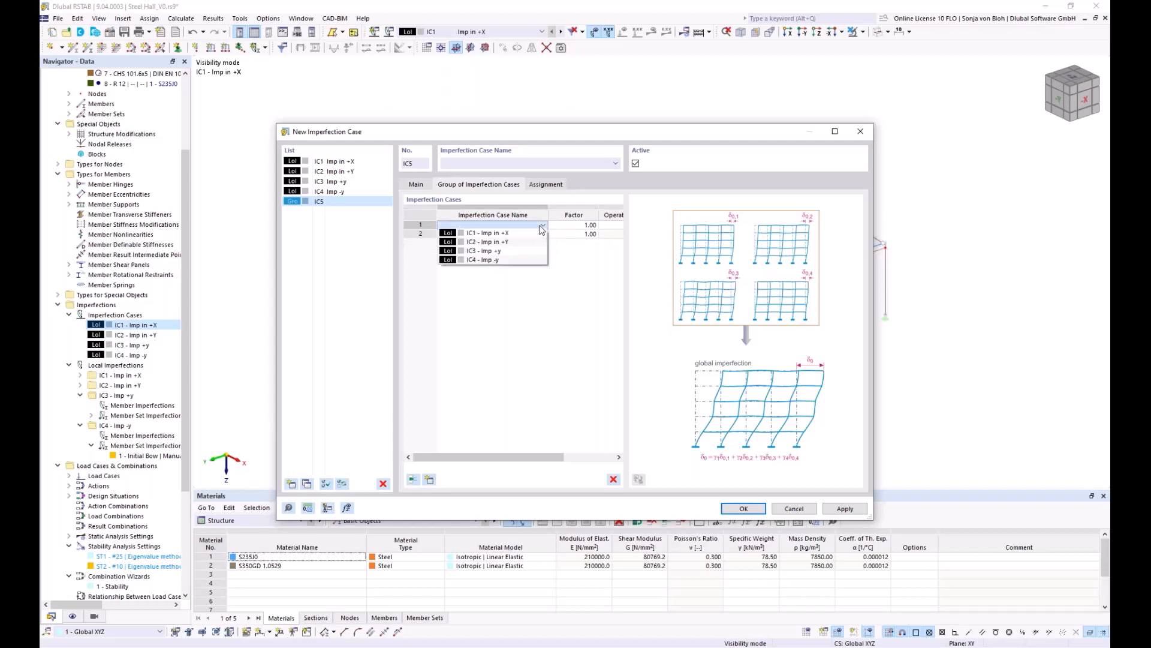
pyautogui.click(488, 233)
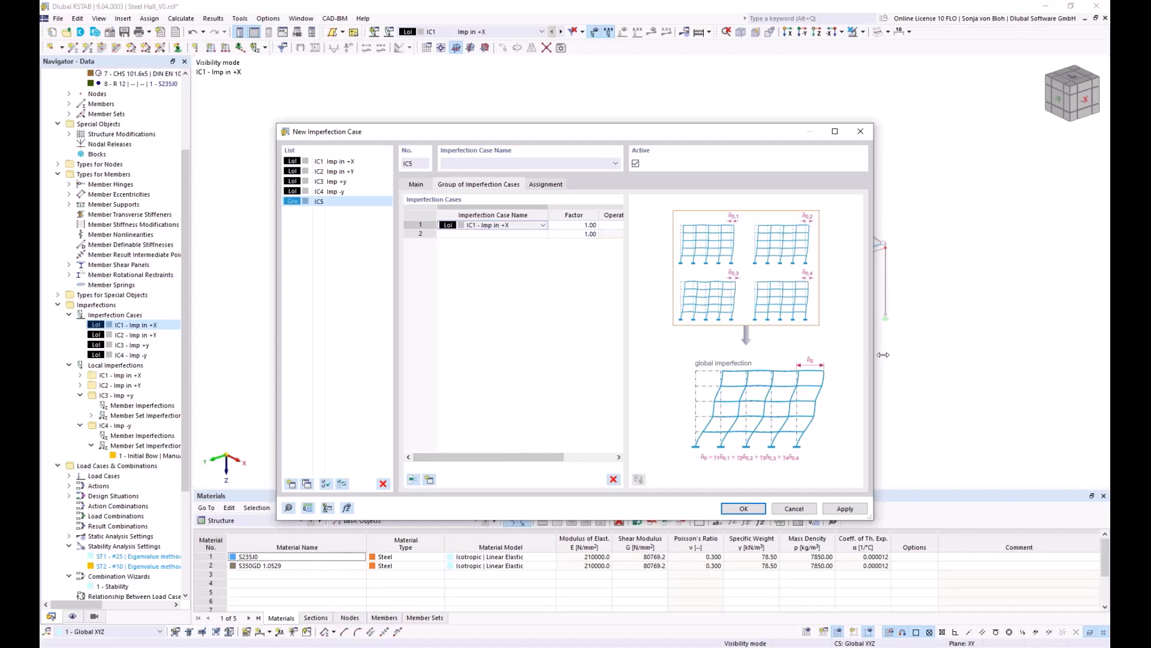
pyautogui.moveTo(883, 354); pyautogui.dragTo(1023, 354)
pyautogui.click(617, 229)
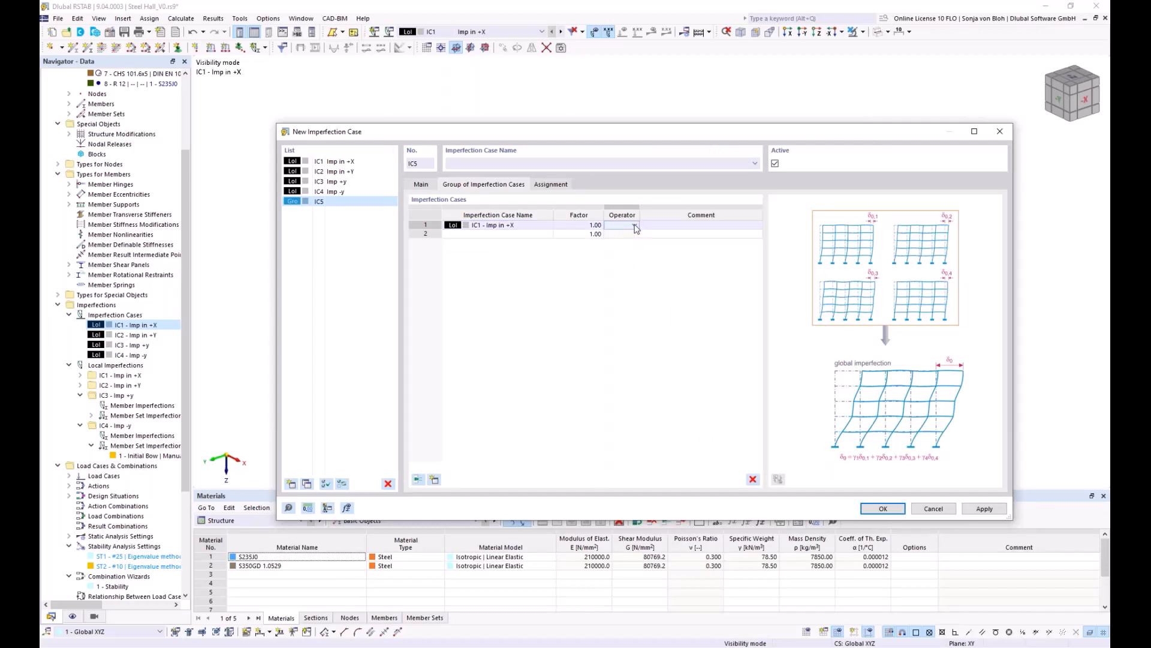
pyautogui.click(636, 226)
pyautogui.click(624, 238)
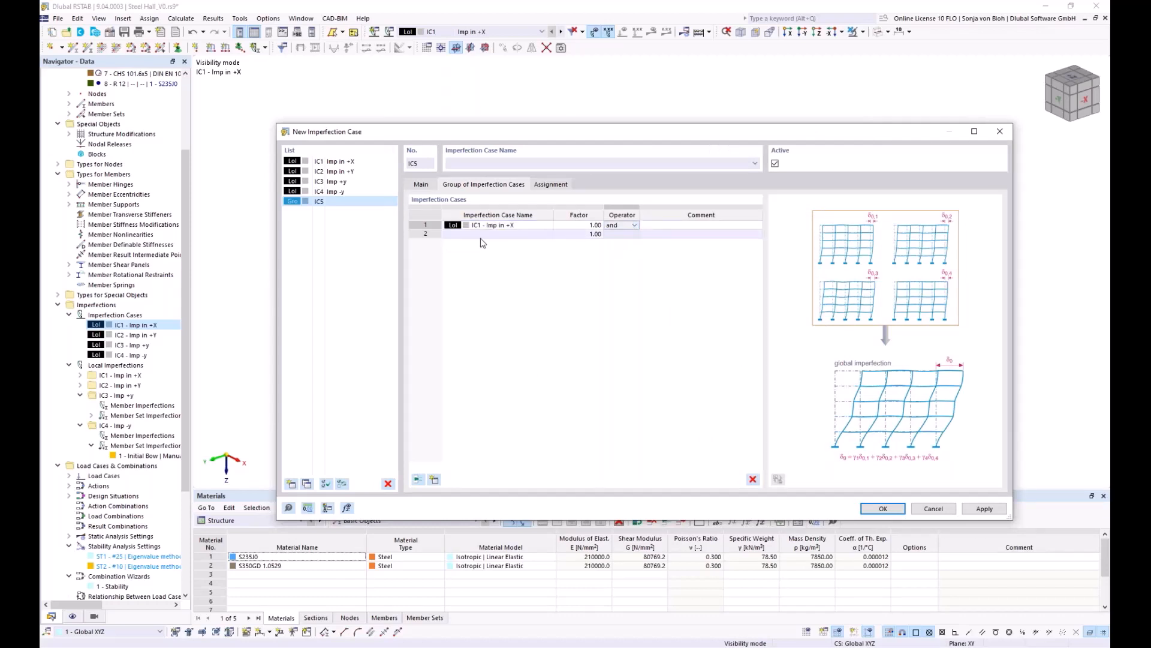
# Step: Assign IC3 - Imp +y to the group's second row and name case IC5 "Imp +X +y"
pyautogui.click(481, 238)
pyautogui.click(547, 233)
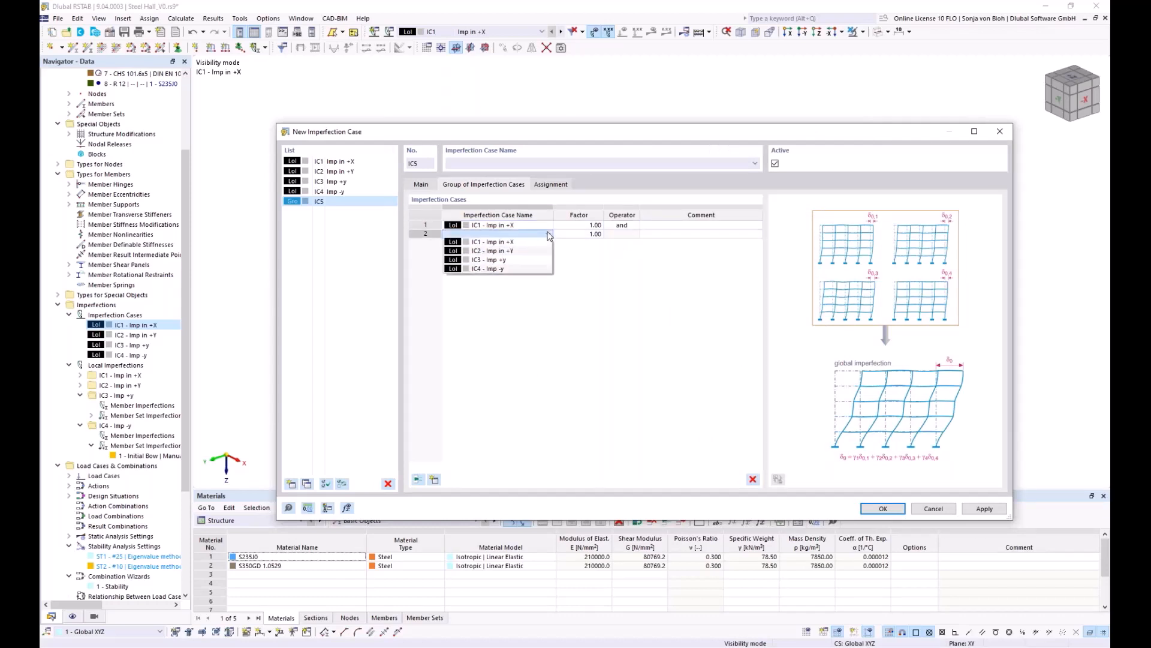
pyautogui.click(518, 261)
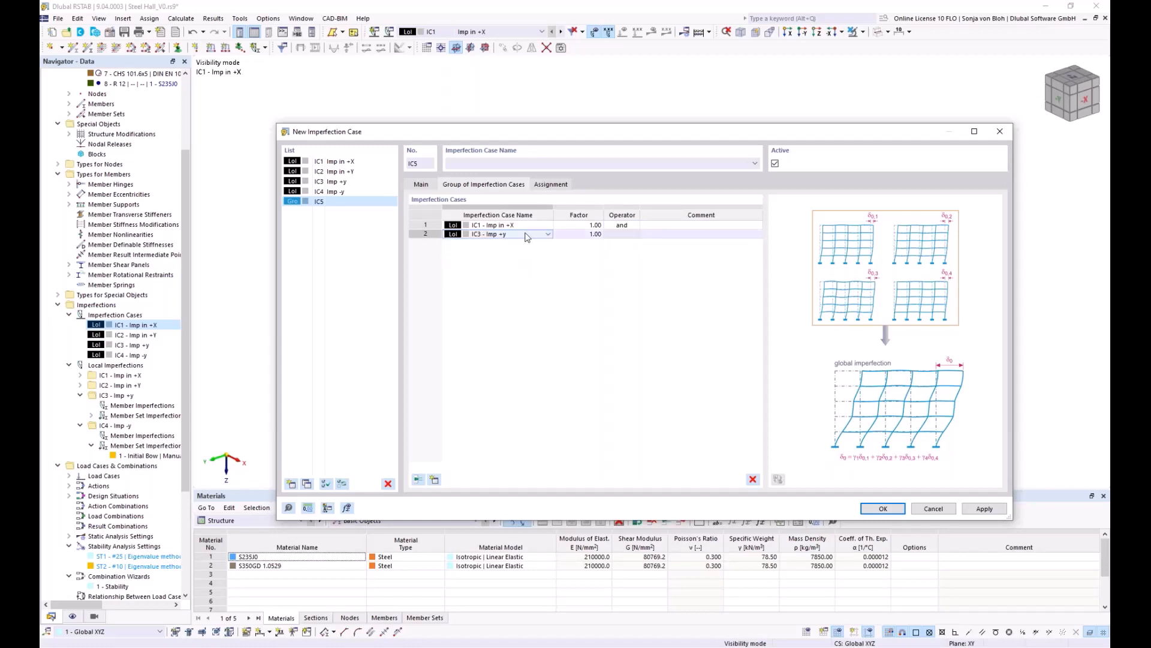
pyautogui.click(478, 164)
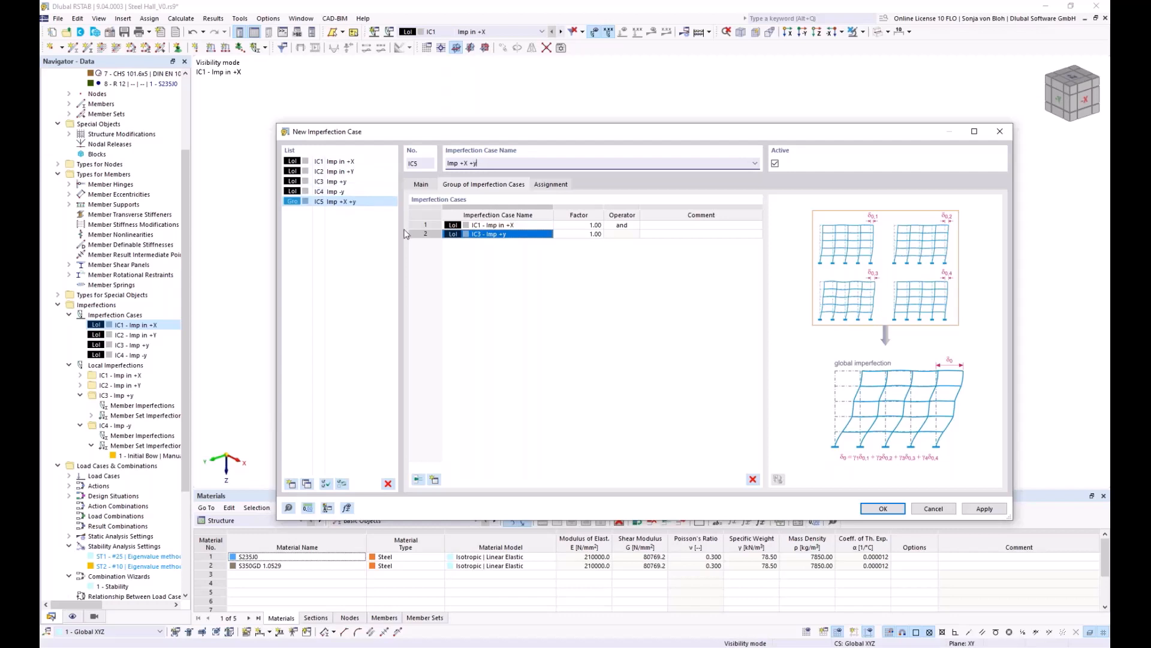
# Step: Copy case IC5, rename the copy "Imp +X -y" and replace IC3 with IC4 - Imp -y in its group
pyautogui.click(328, 203)
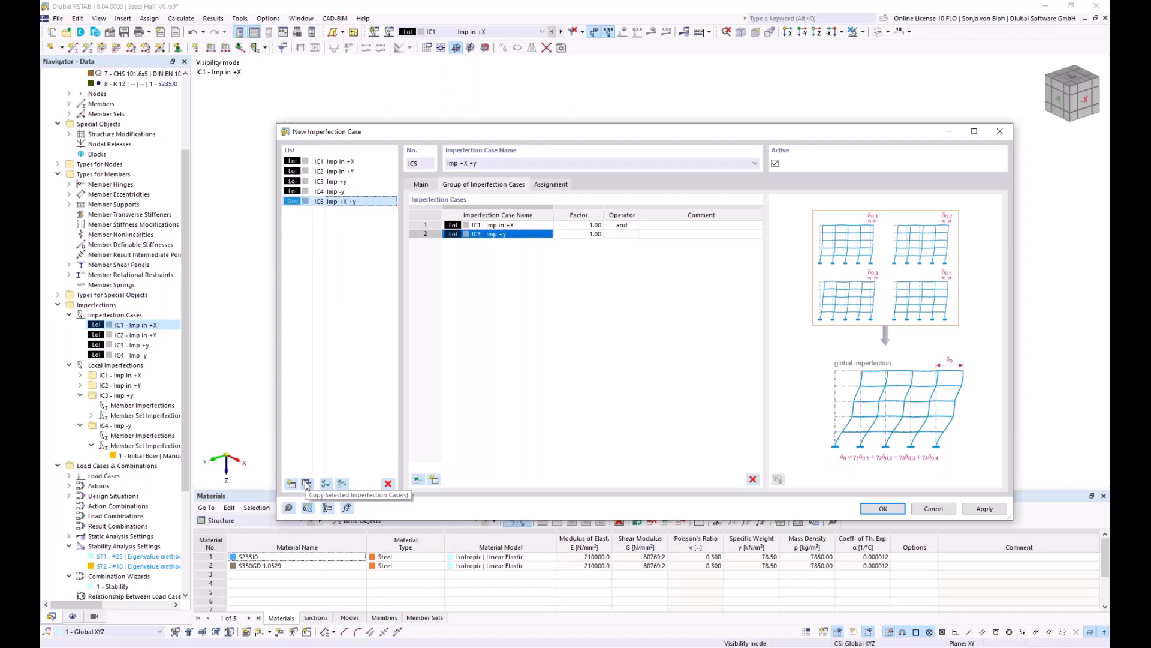
pyautogui.click(306, 484)
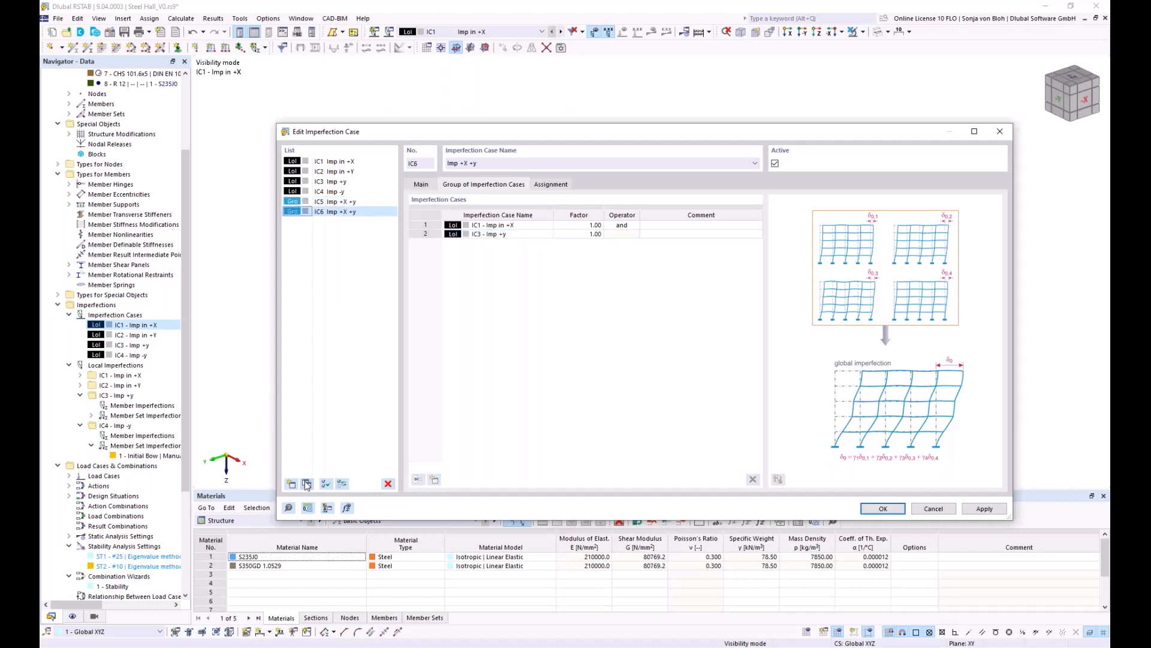
pyautogui.click(473, 165)
pyautogui.press('BackSpace')
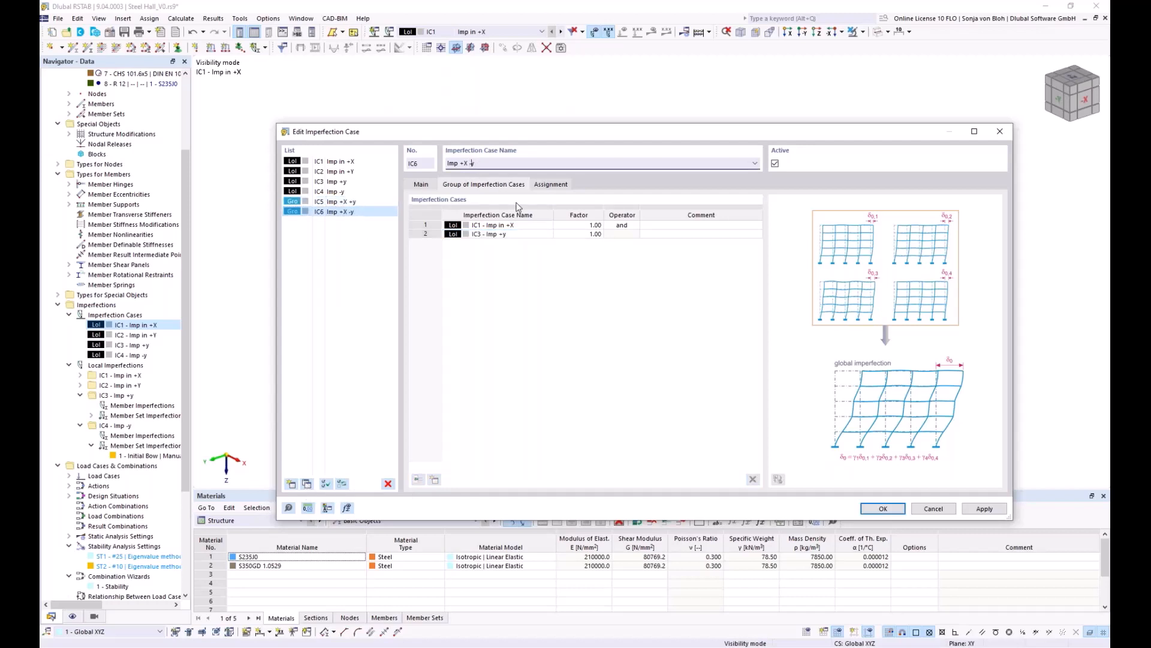
pyautogui.write('-')
pyautogui.click(514, 235)
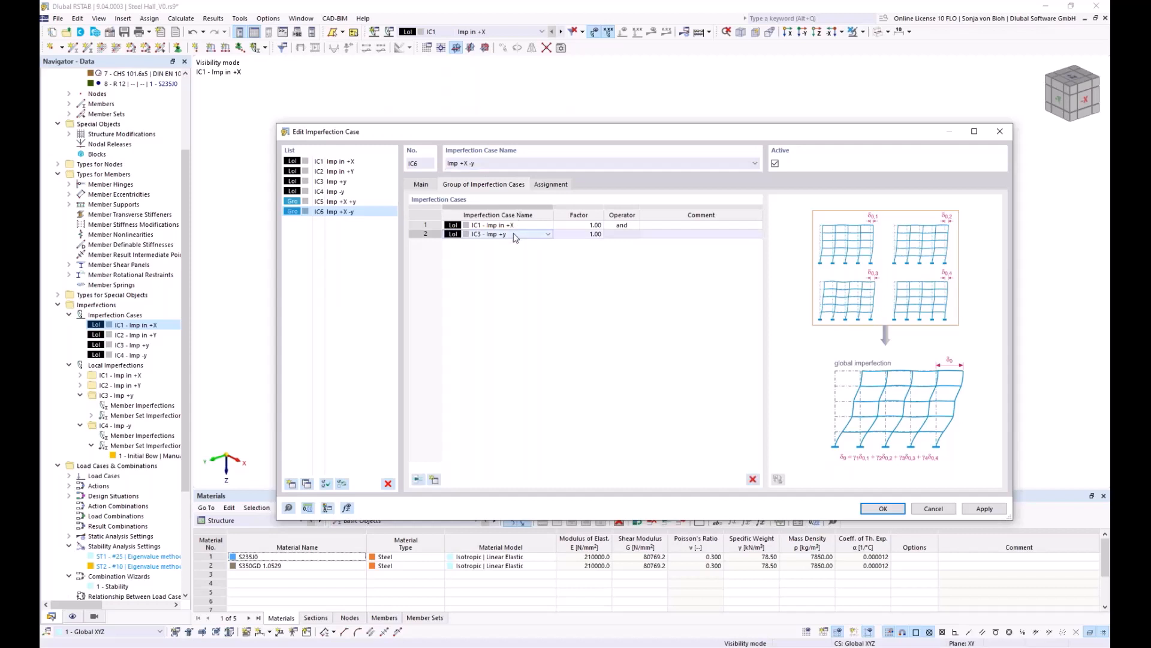
pyautogui.click(549, 234)
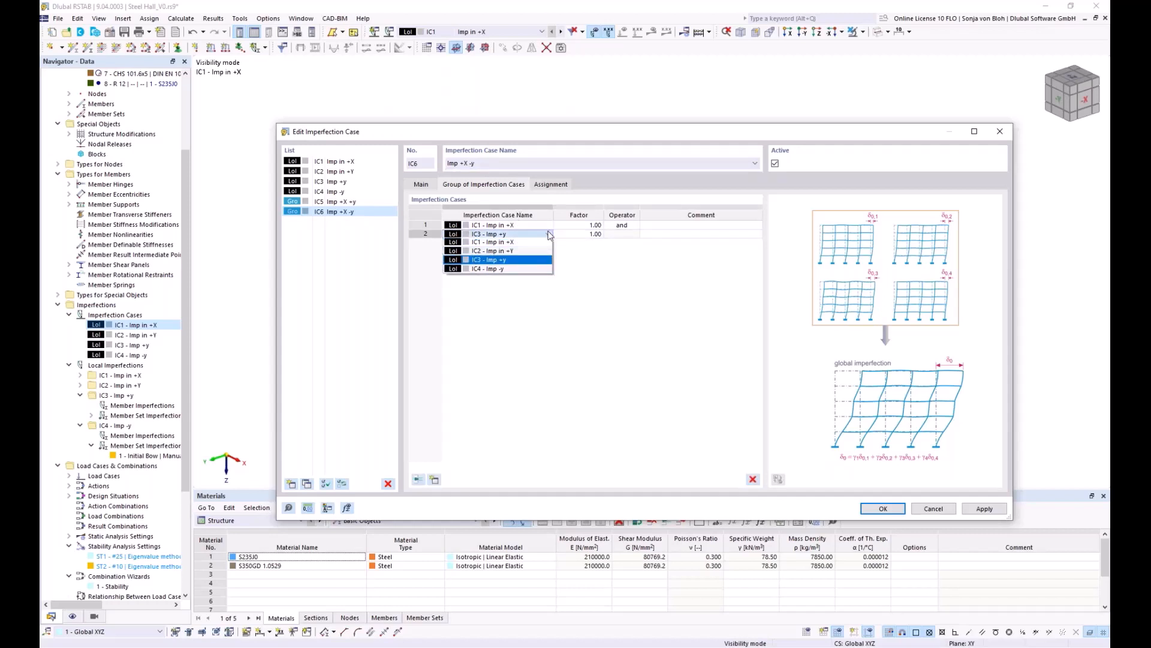
pyautogui.click(511, 272)
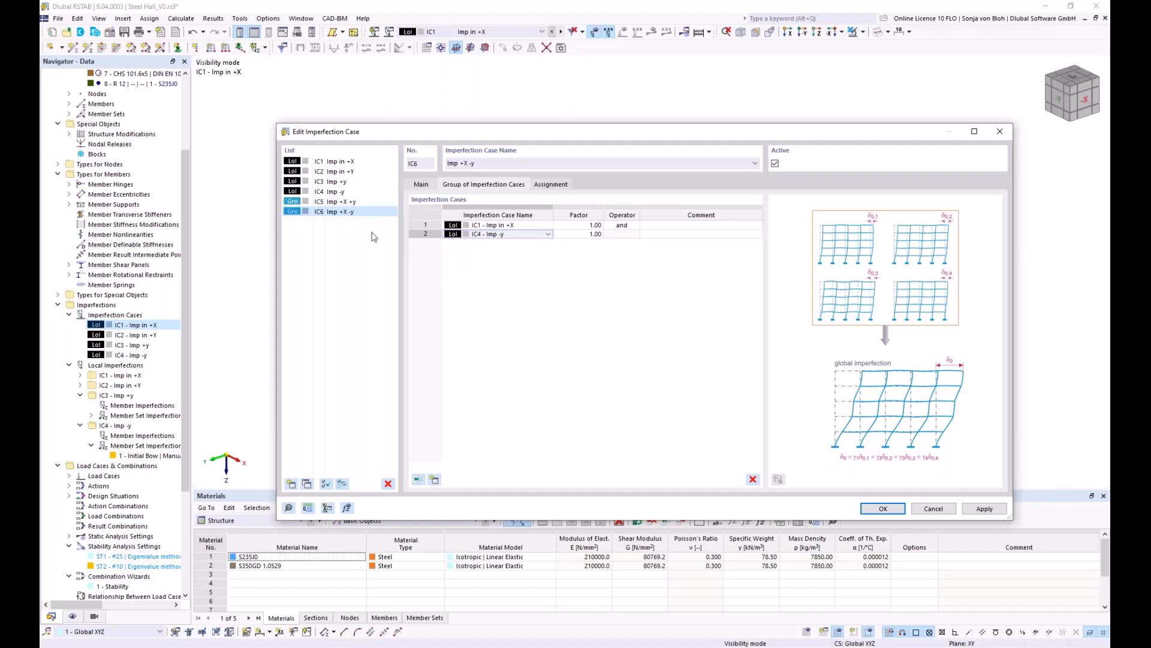
# Step: Copy the two group imperfection cases IC5 and IC6 together
pyautogui.click(358, 203)
pyautogui.keyDown('ctrl'); pyautogui.click(340, 211); pyautogui.keyUp('ctrl')
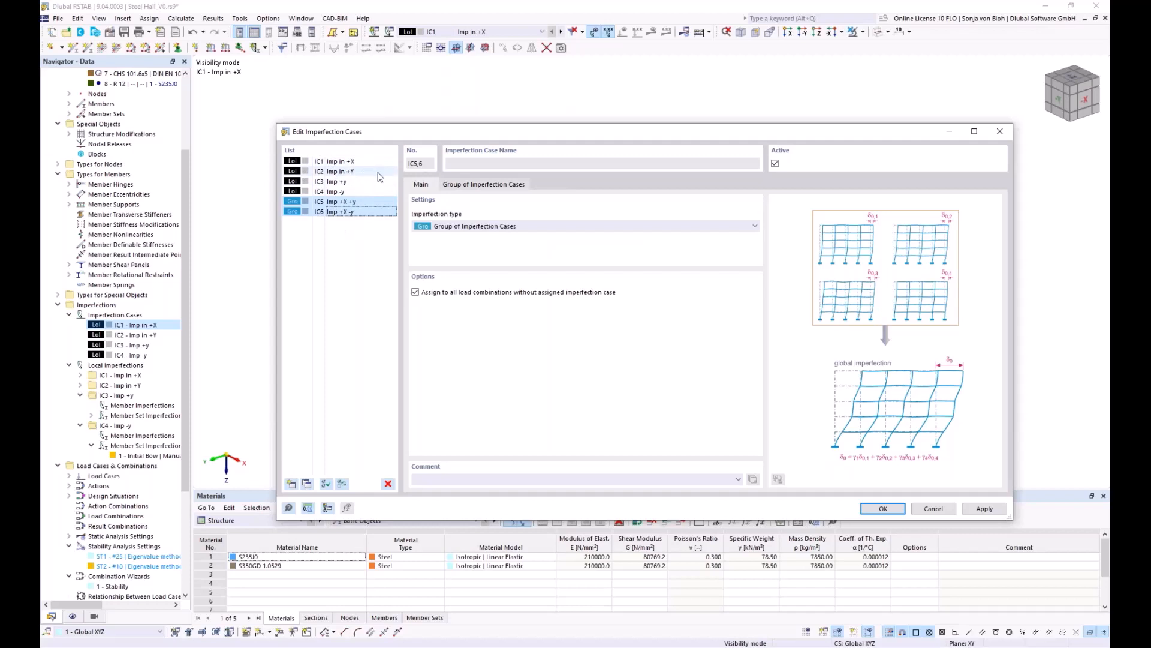
pyautogui.click(305, 484)
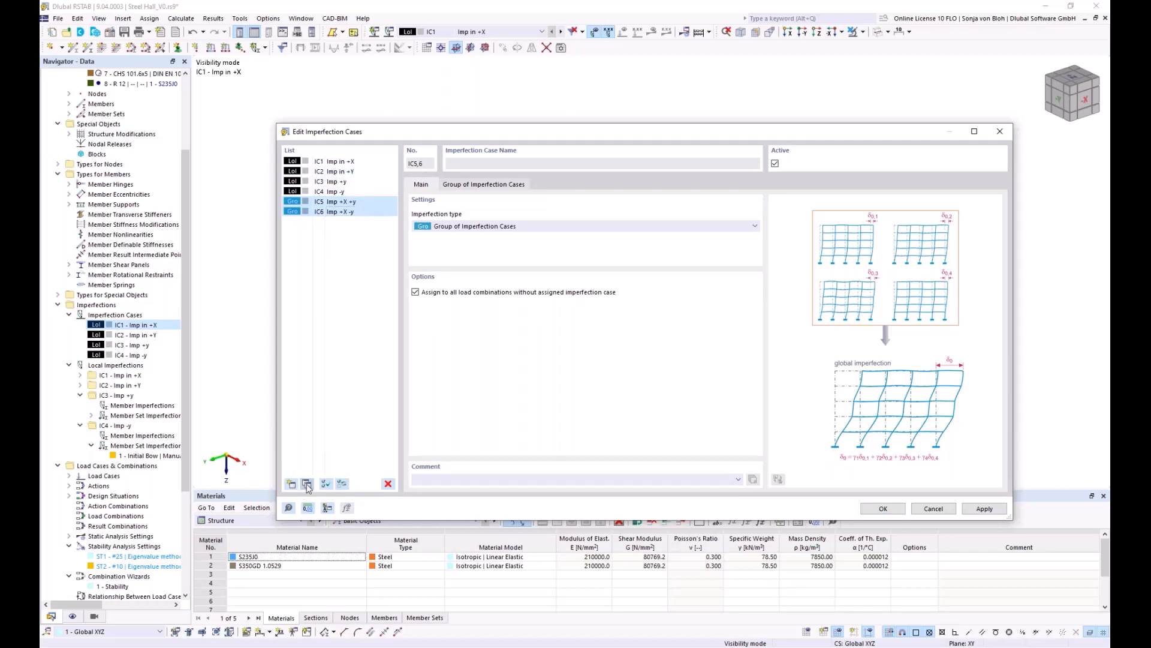
# Step: Rename case IC7 "Imp +Y +y" and replace IC1 with IC2 - Imp in +Y in its group
pyautogui.click(465, 163)
pyautogui.press('Delete')
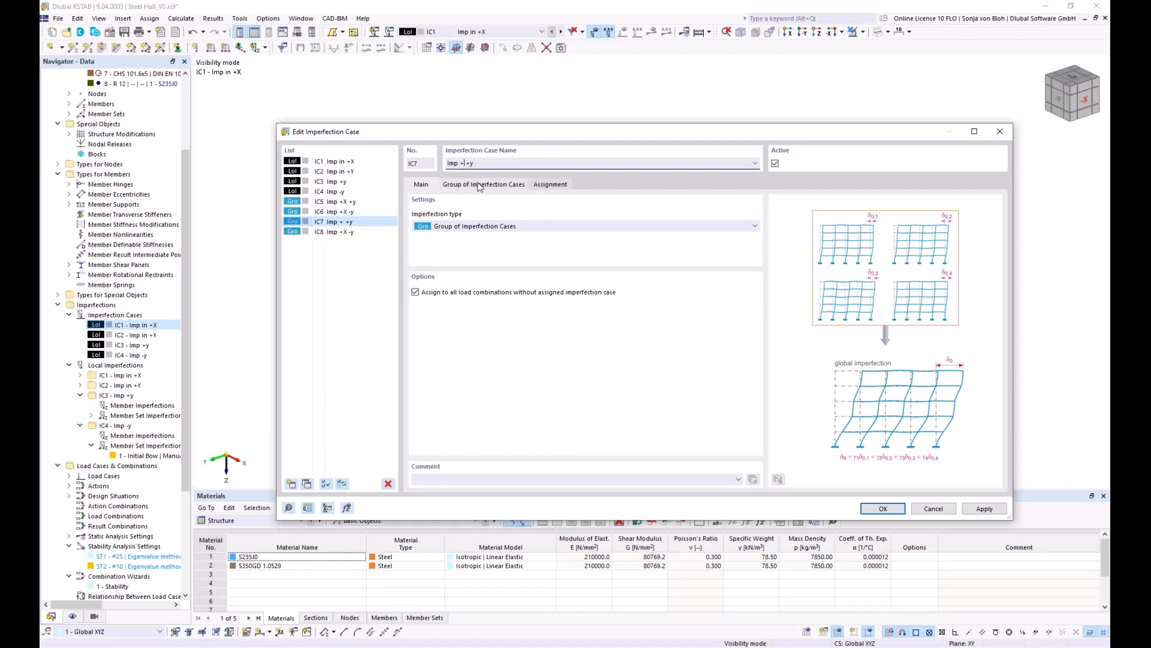
pyautogui.write('Y')
pyautogui.click(479, 184)
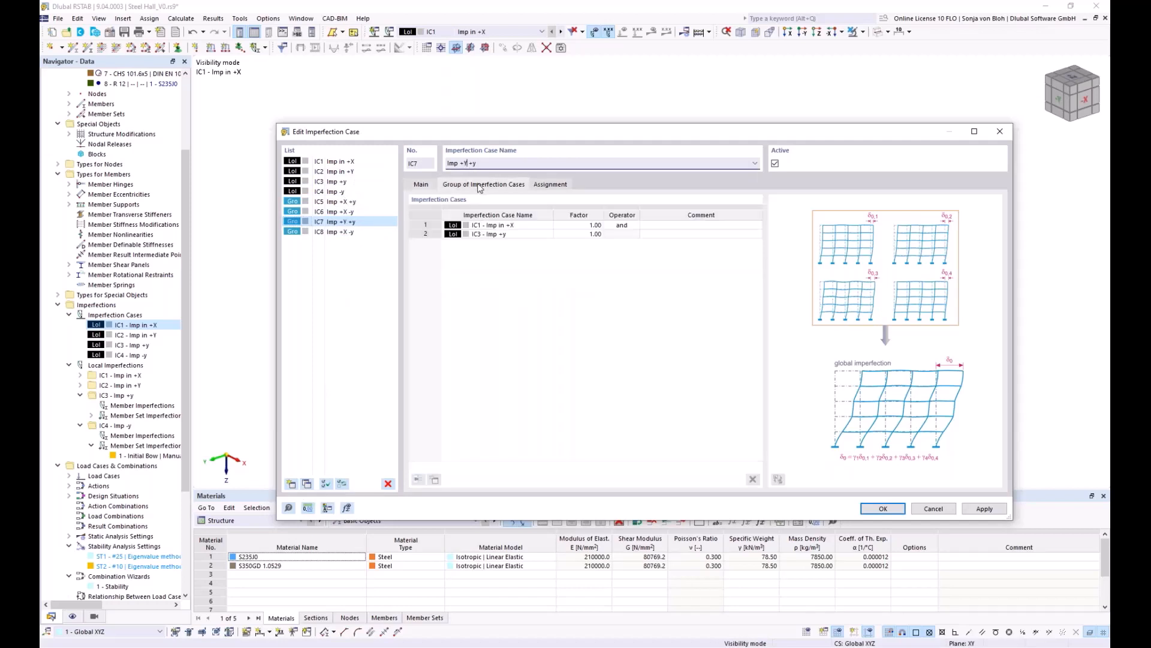
pyautogui.click(548, 227)
pyautogui.click(549, 226)
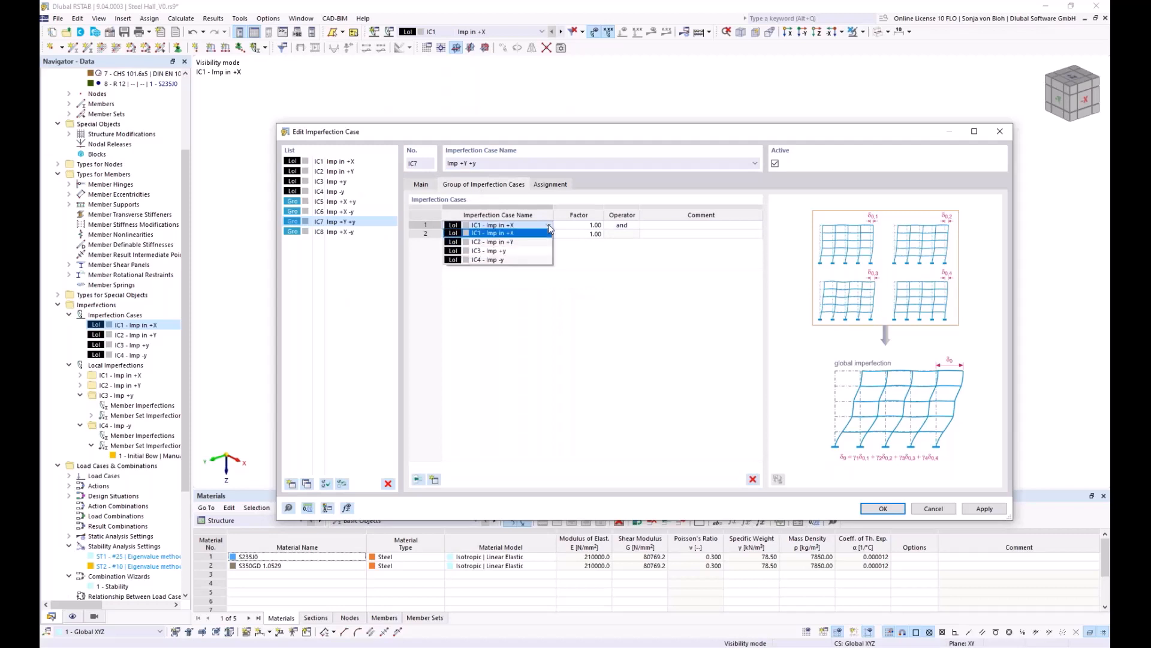
pyautogui.click(538, 240)
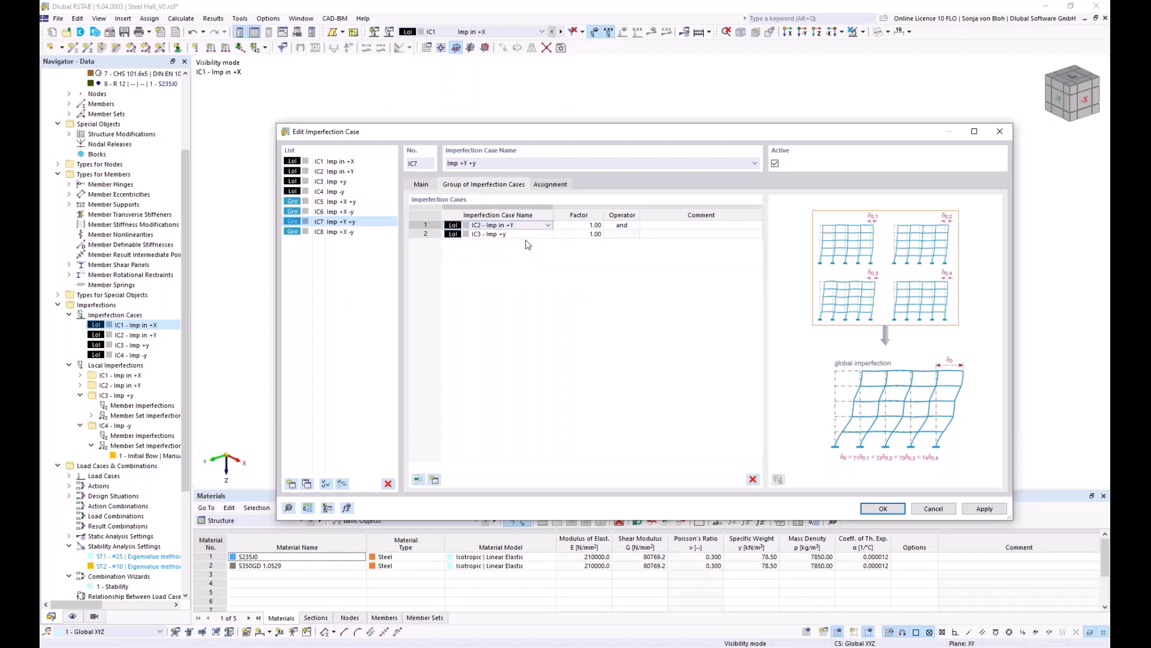
# Step: Rename case IC8 "Imp +Y -y" and replace IC1 with IC2 - Imp in +Y in its group
pyautogui.click(337, 231)
pyautogui.doubleClick(465, 163)
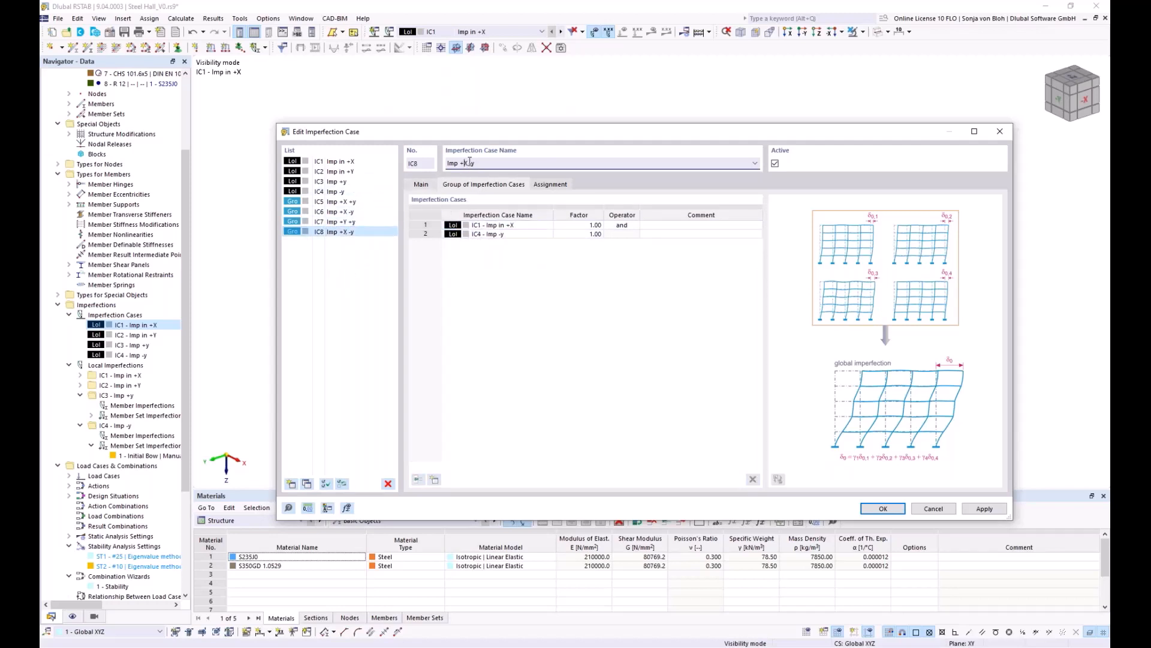
pyautogui.write('Y')
pyautogui.click(528, 226)
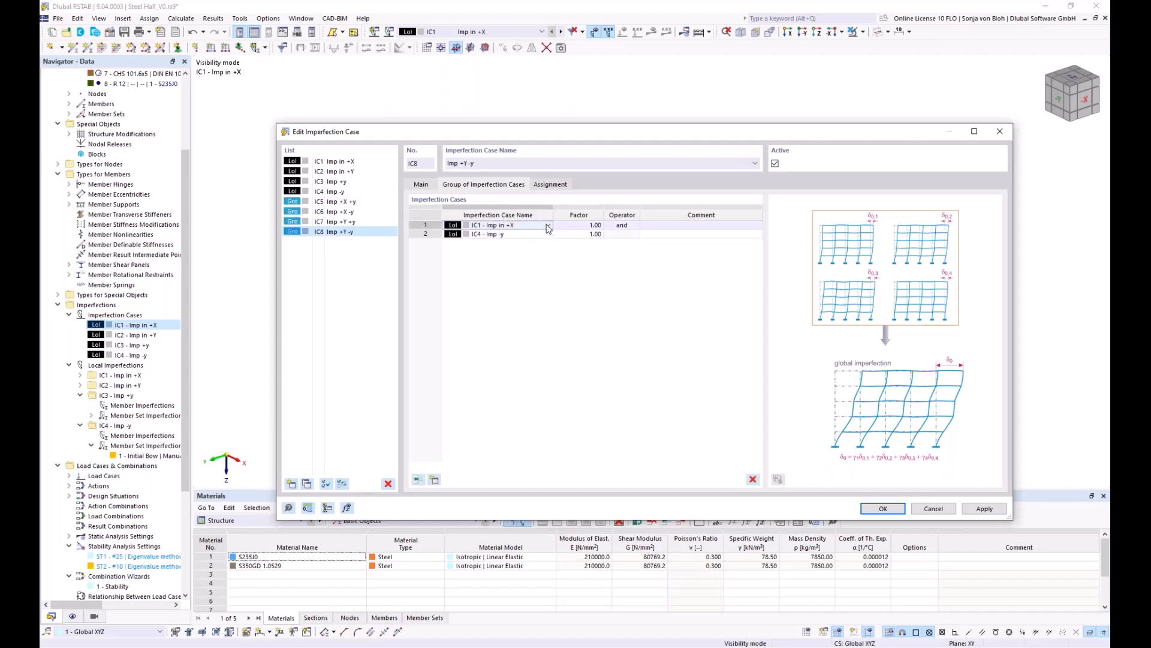
pyautogui.click(547, 226)
pyautogui.click(505, 243)
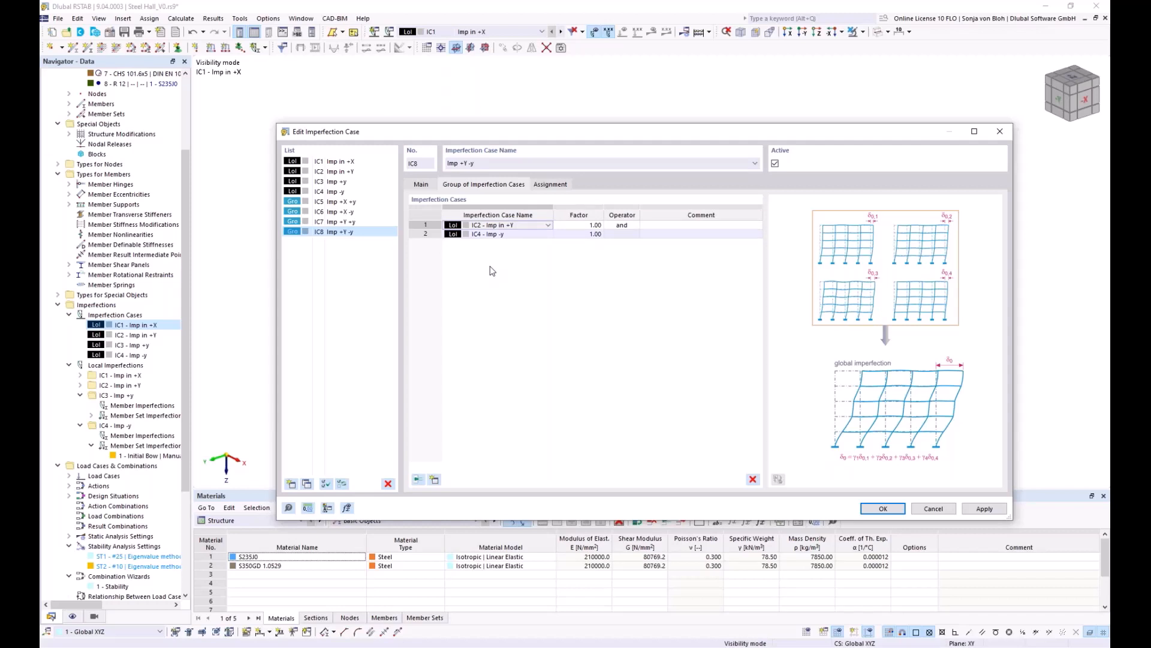
# Step: Deactivate the local imperfection cases IC1 to IC4 together, leaving the group imperfection cases active
pyautogui.click(347, 162)
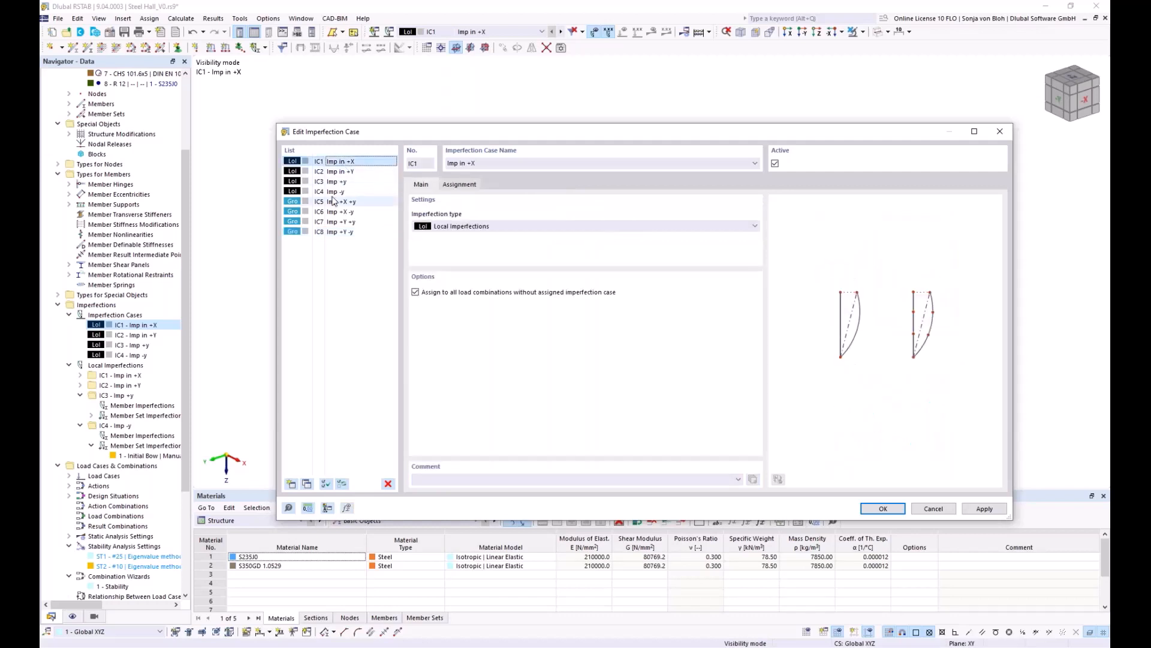
pyautogui.keyDown('shift'); pyautogui.click(334, 192); pyautogui.keyUp('shift')
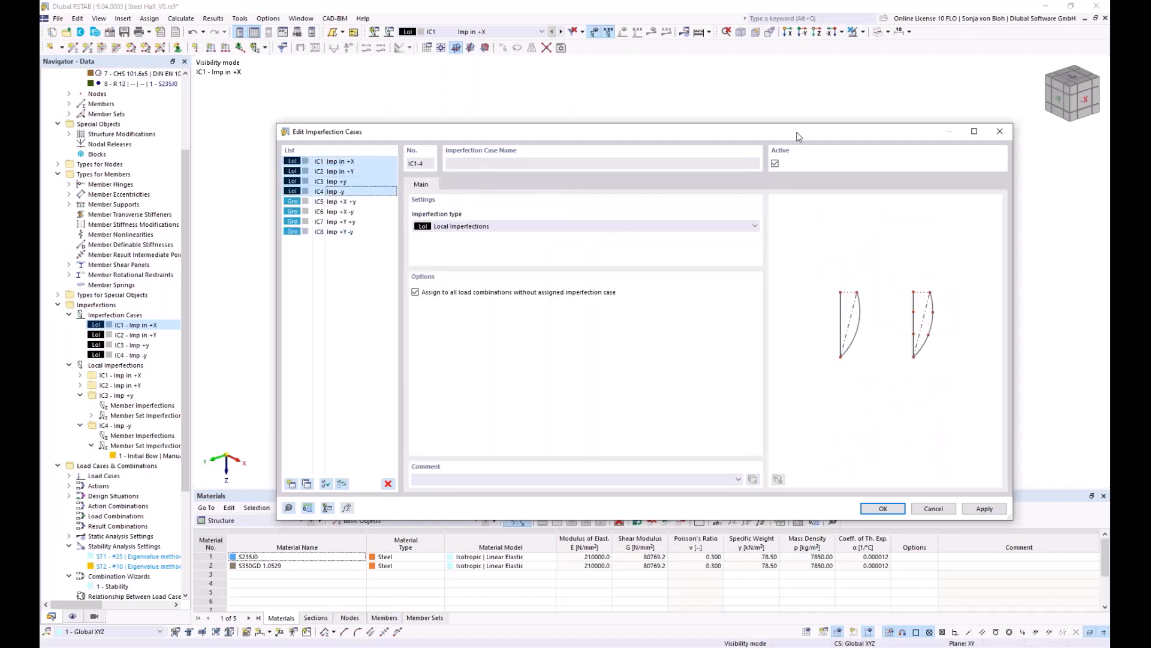
pyautogui.click(775, 163)
pyautogui.click(883, 509)
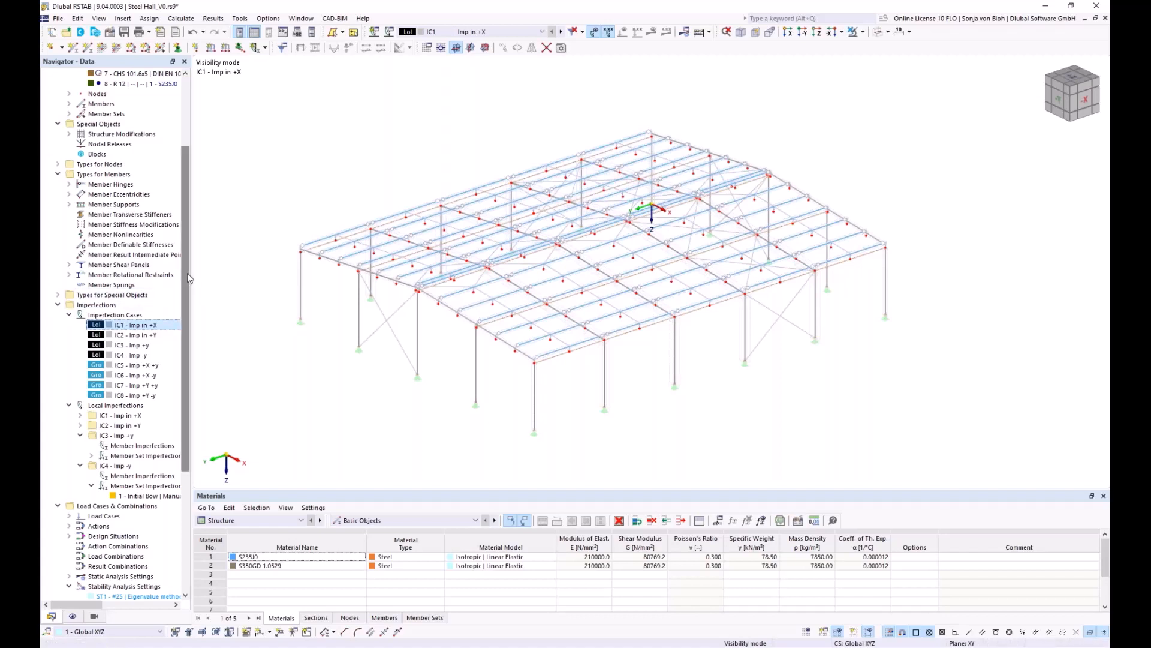
# Step: Copy the Stability combination wizard and name the copy "Design"
pyautogui.scroll(-1, 189, 309)
pyautogui.moveTo(188, 308); pyautogui.dragTo(200, 413)
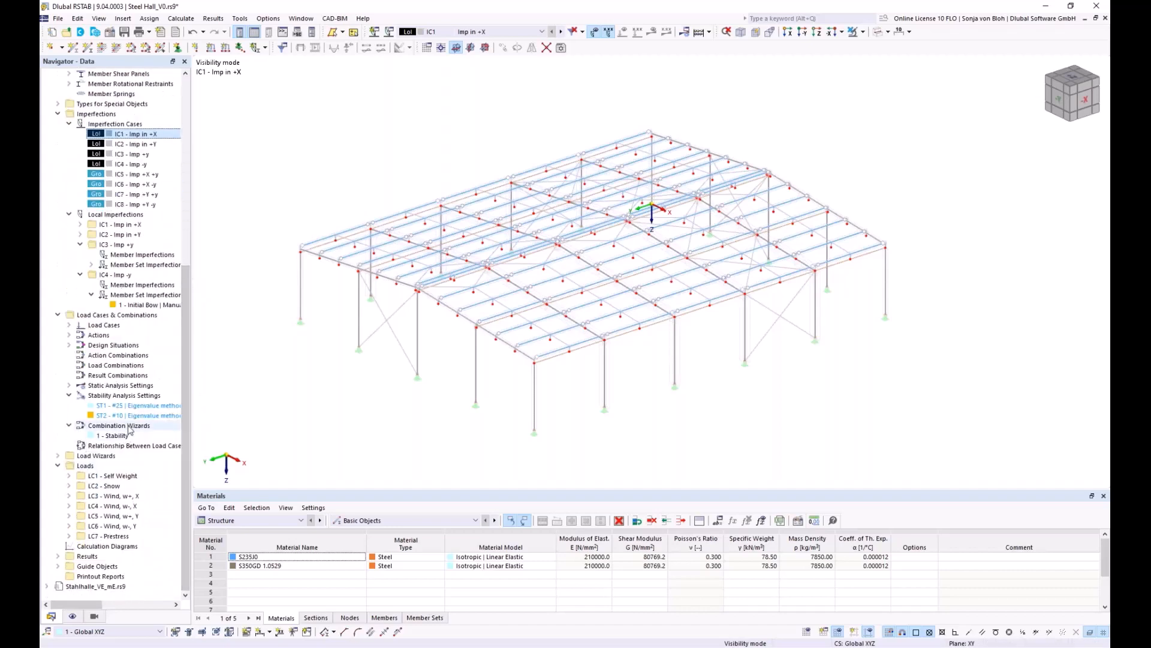
pyautogui.doubleClick(117, 436)
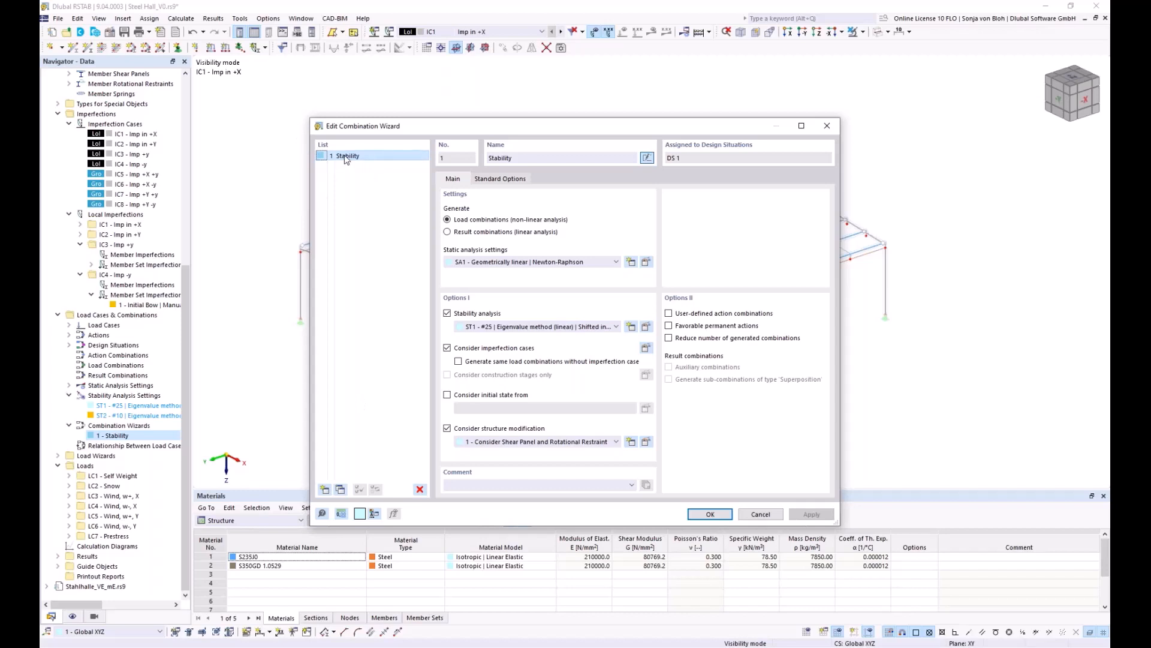
pyautogui.click(341, 489)
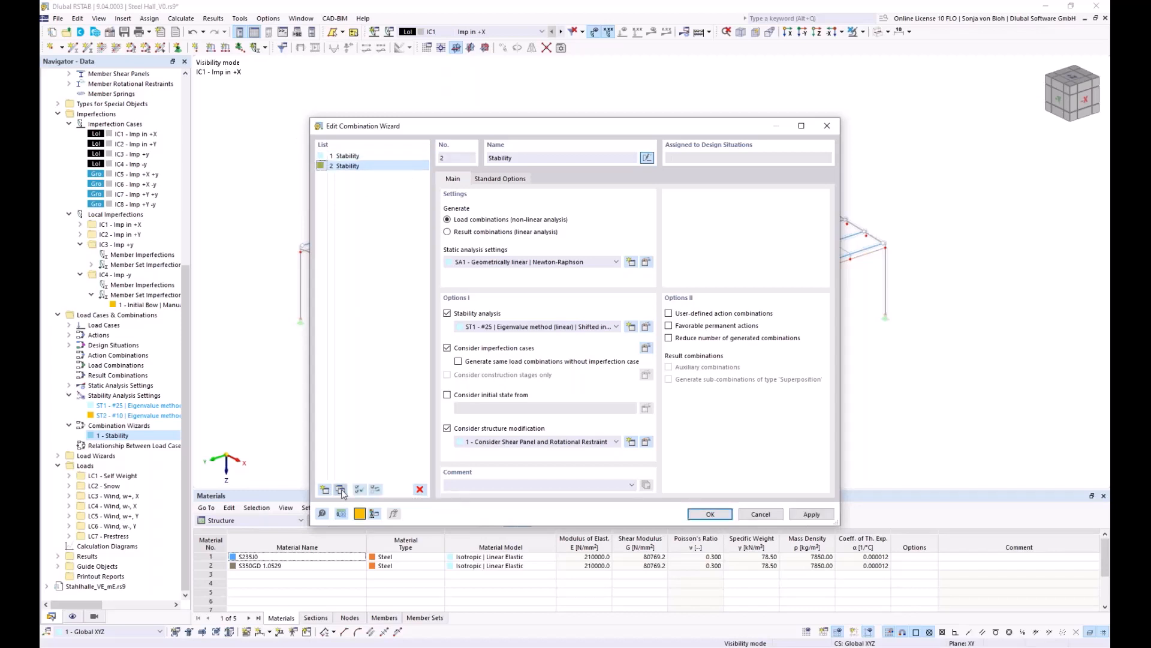
pyautogui.click(528, 161)
pyautogui.moveTo(515, 158); pyautogui.dragTo(457, 160)
pyautogui.write('Design')
# Step: Set the Design wizard's static analysis settings to SA2 - Second-order (P-Δ) and turn off its stability analysis
pyautogui.click(617, 262)
pyautogui.click(509, 281)
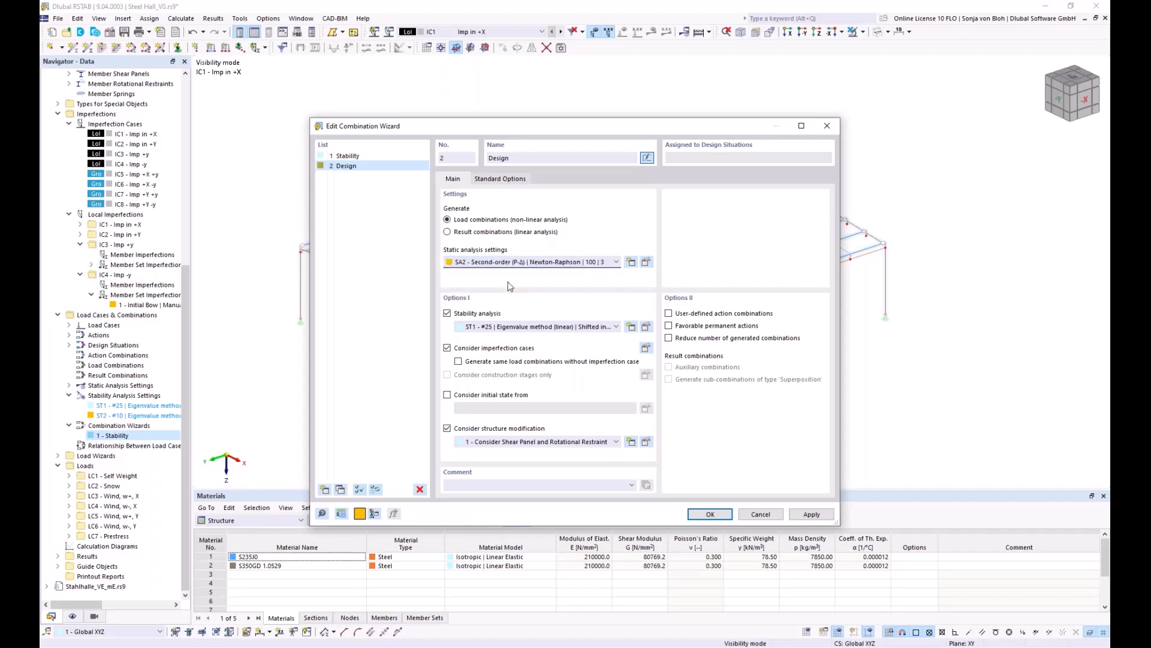
pyautogui.click(447, 313)
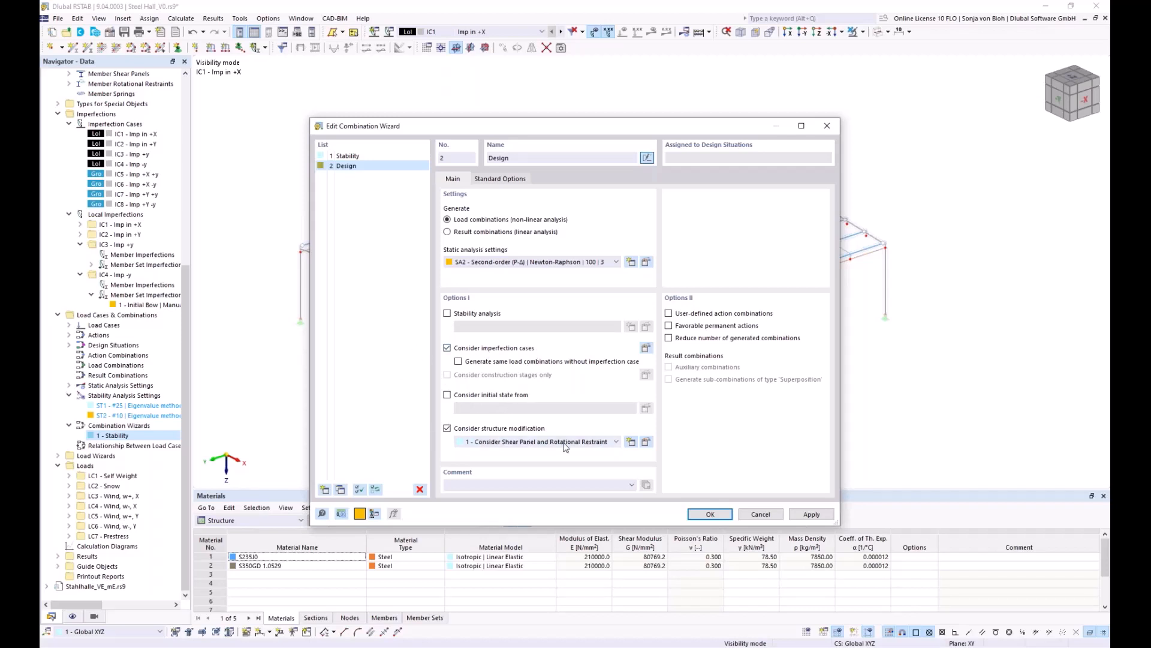
pyautogui.click(719, 516)
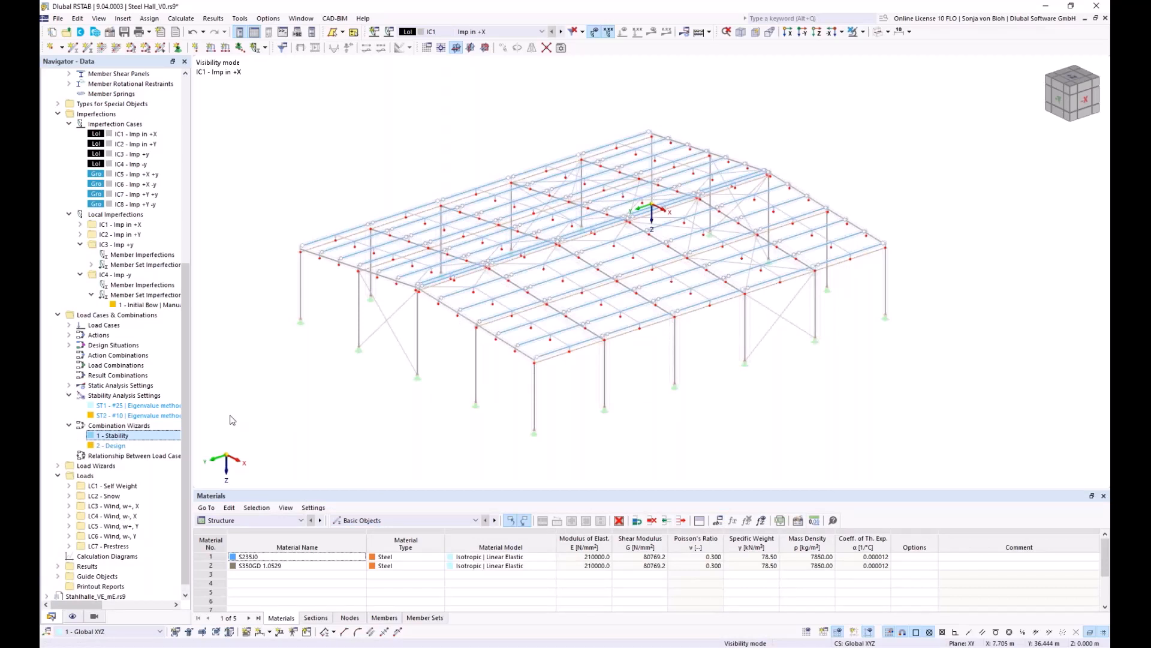
# Step: Assign combination wizard 2 - Design to design situation DS1 and generate its load combinations
pyautogui.rightClick(122, 347)
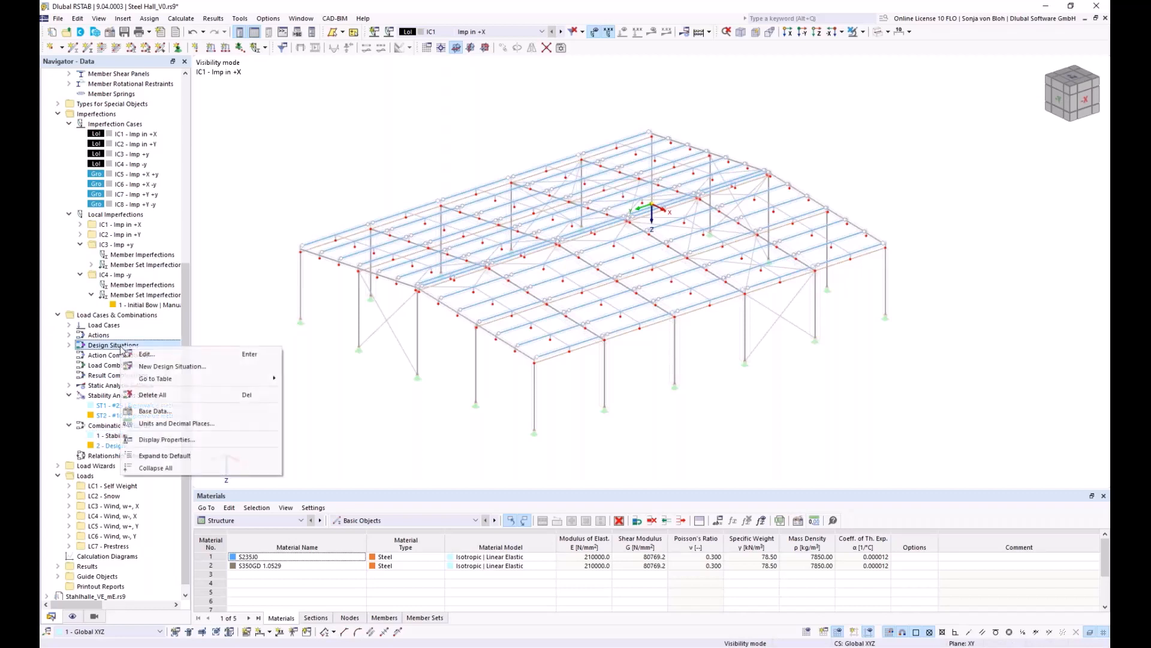
pyautogui.click(147, 355)
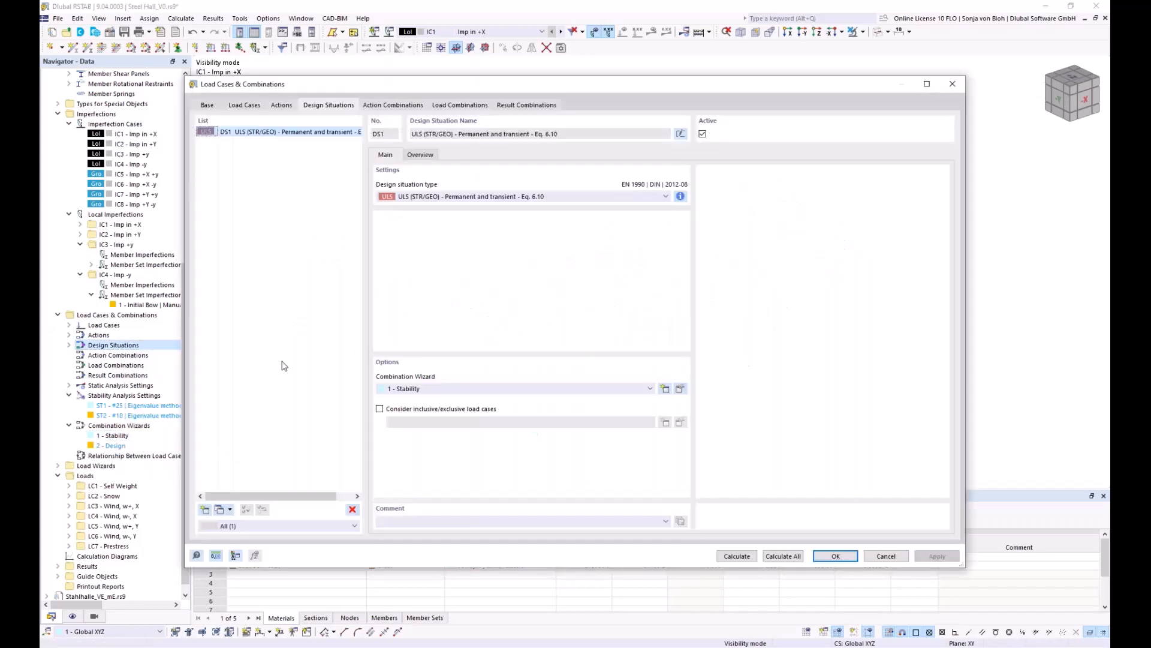
pyautogui.click(650, 388)
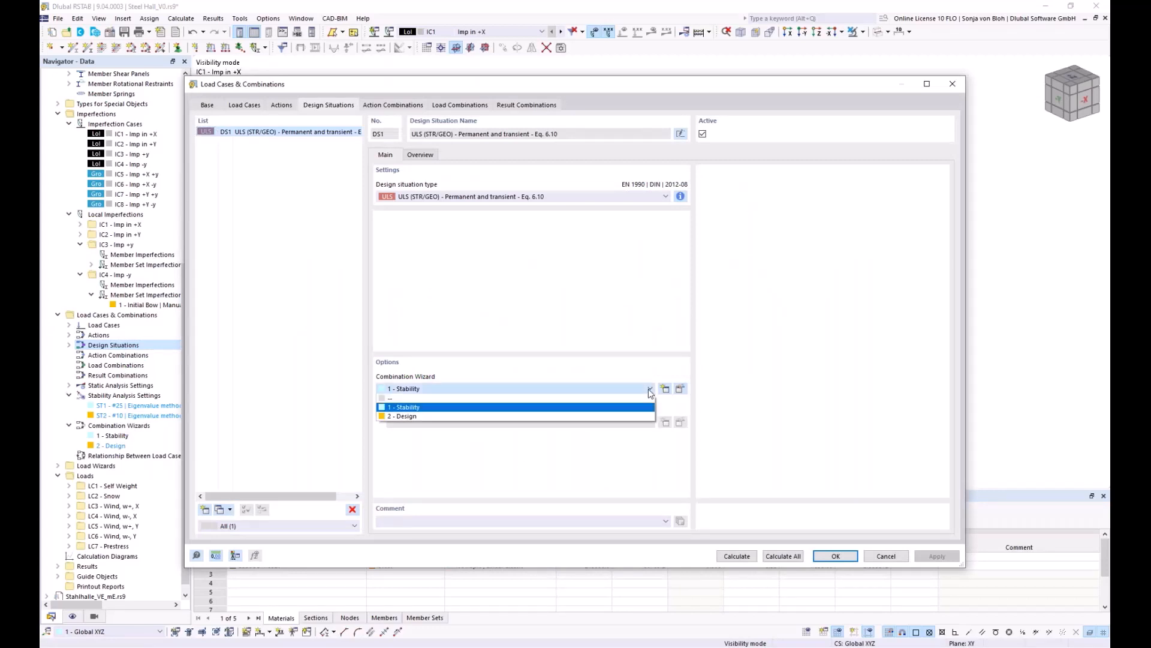
pyautogui.click(430, 416)
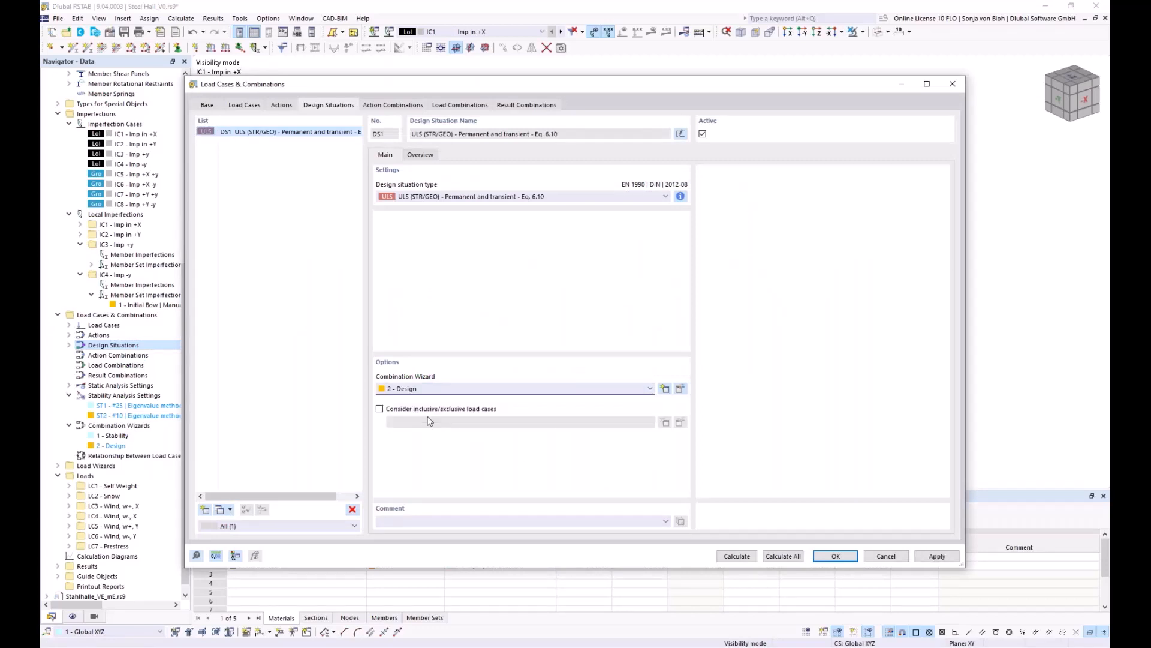
pyautogui.click(460, 105)
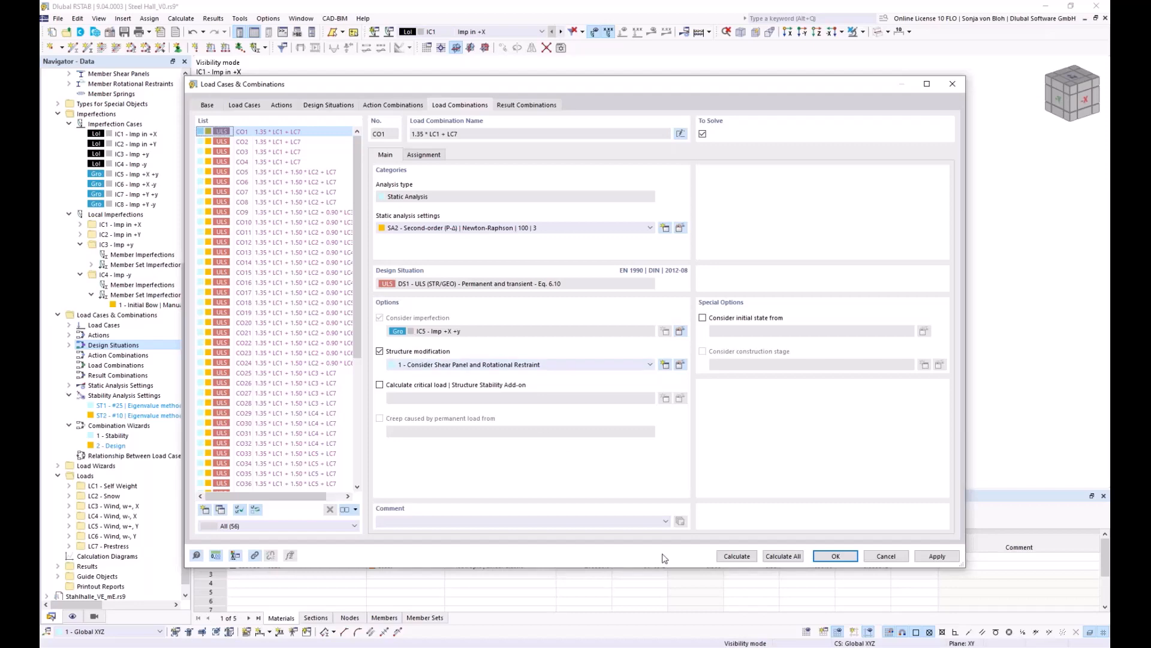
pyautogui.click(818, 559)
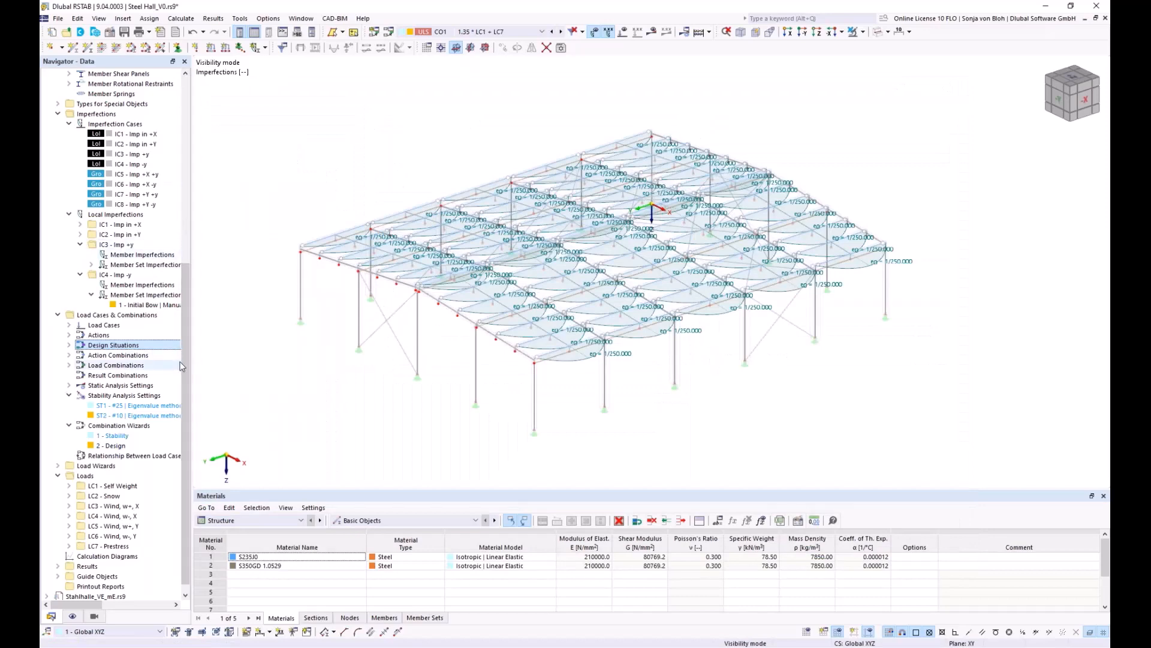
# Step: Activate the Steel Design add-on in the model's base data
pyautogui.moveTo(186, 358); pyautogui.dragTo(208, 144)
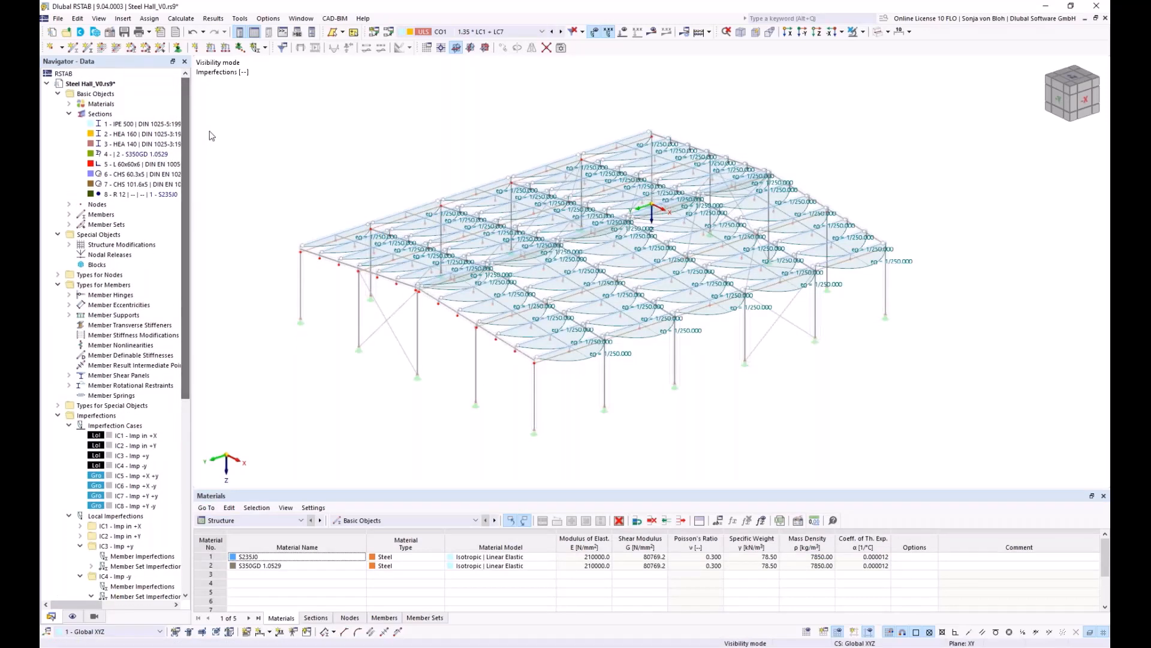
pyautogui.rightClick(97, 94)
pyautogui.click(131, 100)
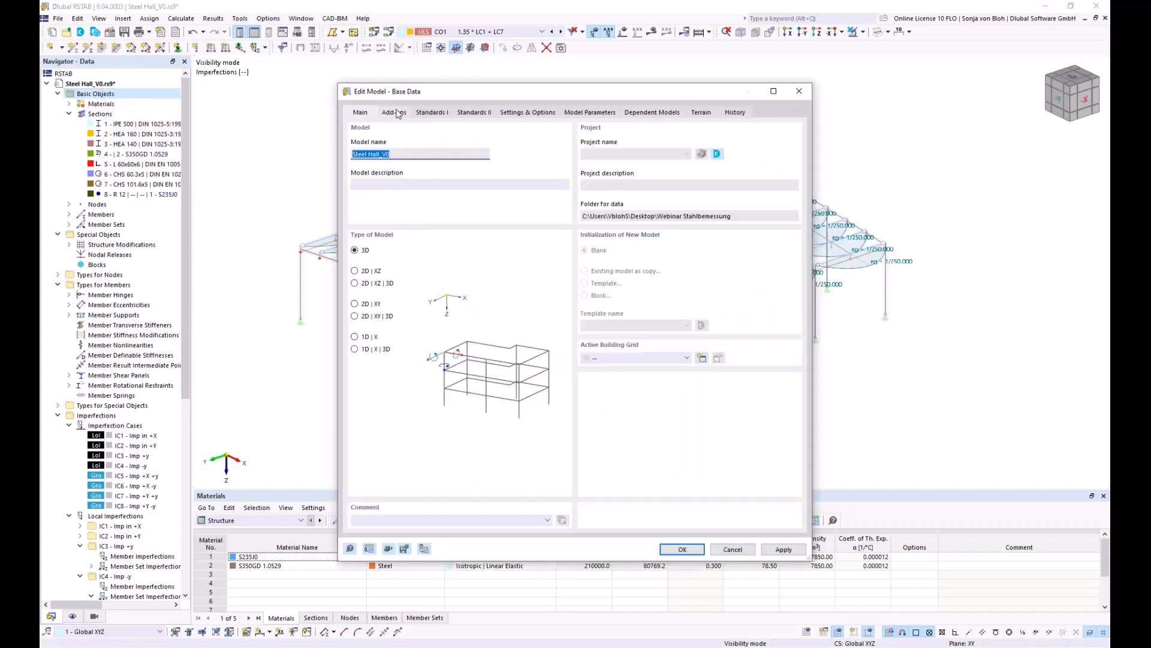
pyautogui.click(395, 113)
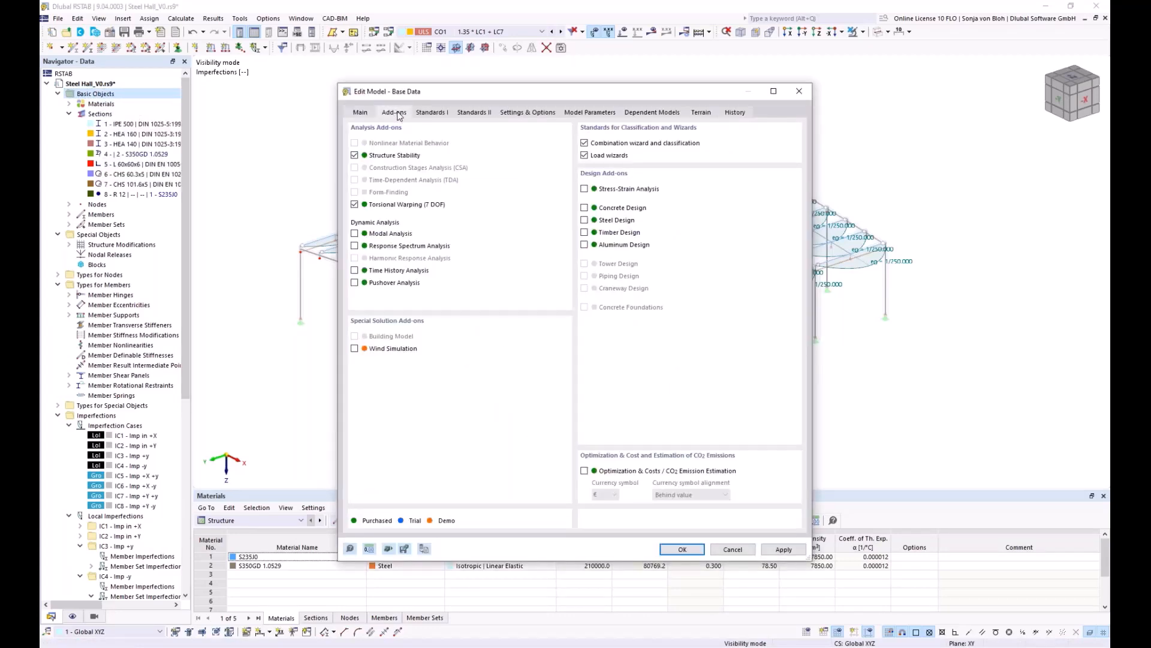
pyautogui.click(584, 220)
# Step: Set the steel design standard EN 1993 to the German national annex DIN | 2020-11
pyautogui.click(429, 113)
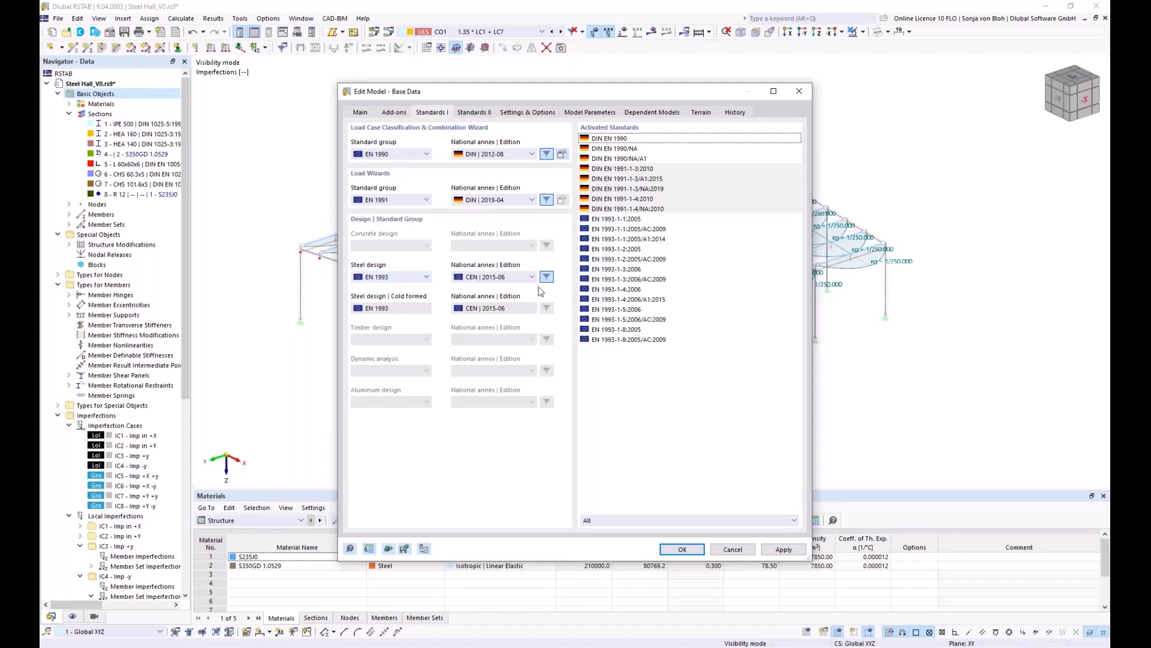
pyautogui.click(531, 277)
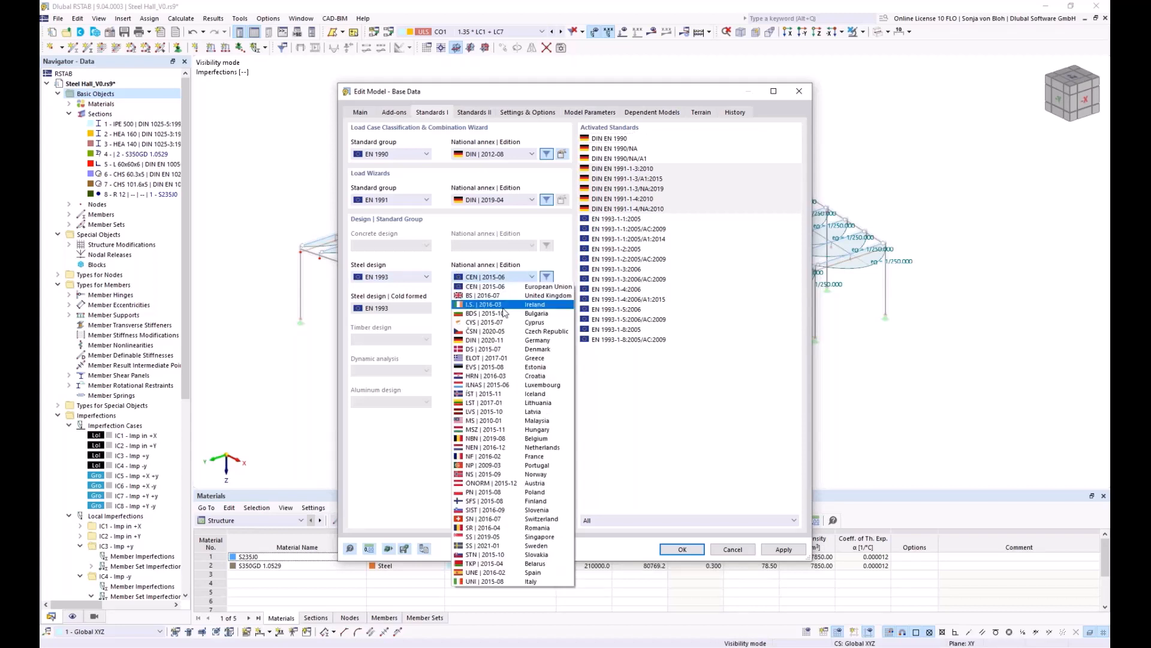
pyautogui.click(481, 340)
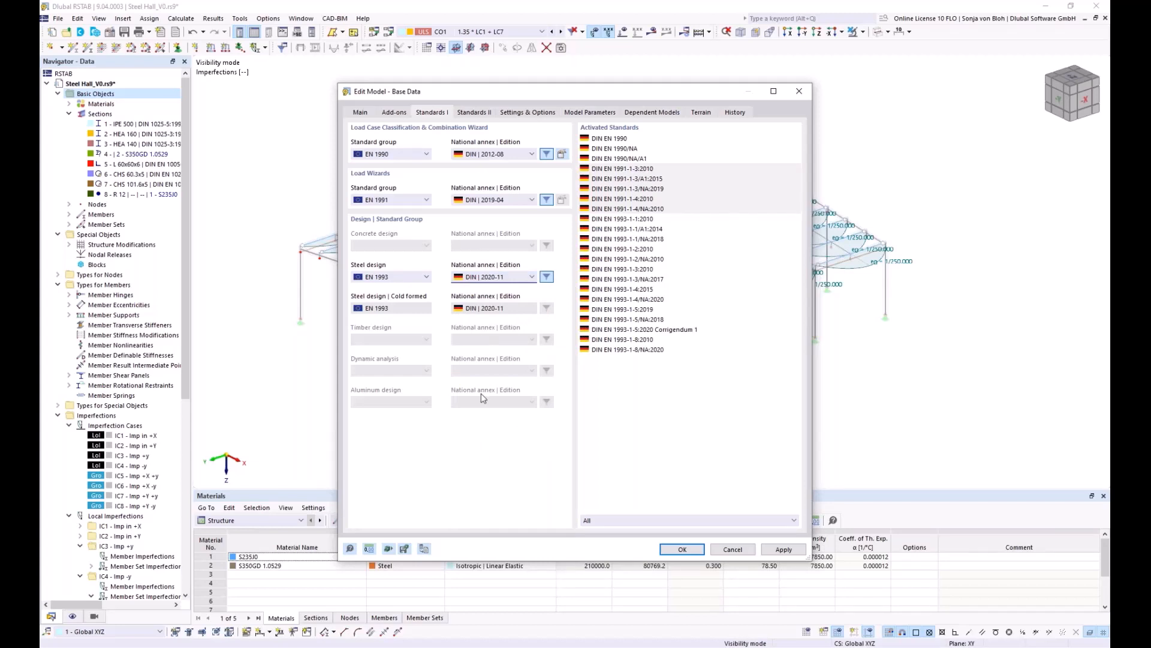
pyautogui.click(671, 549)
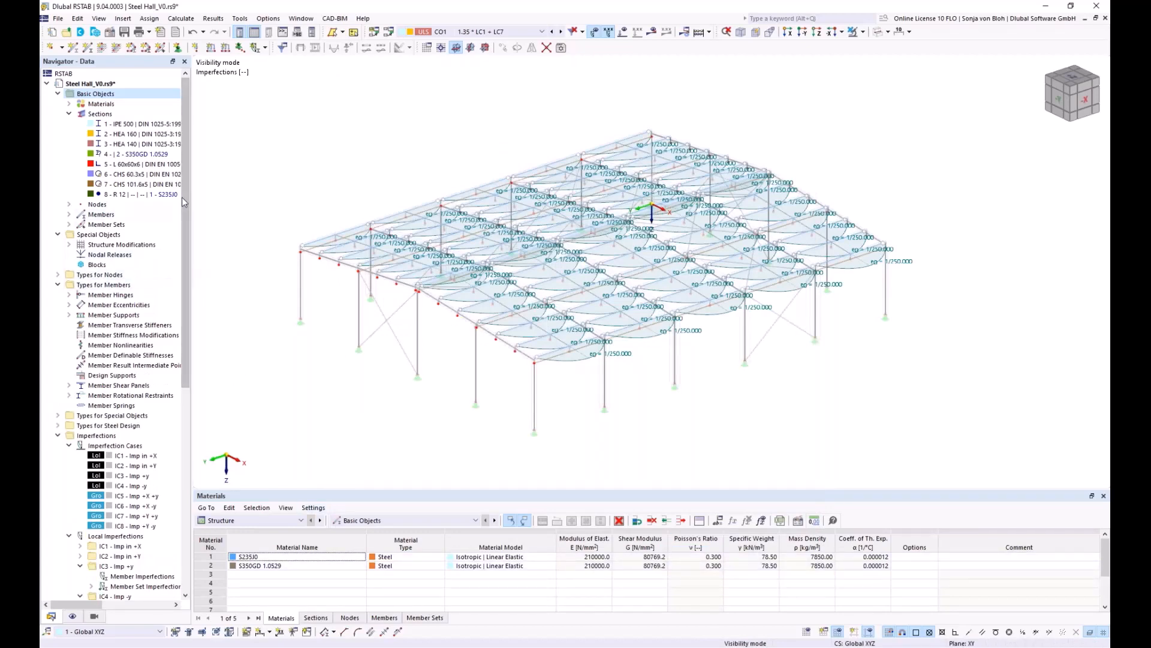
# Step: In the default steel design ultimate configuration, turn off stability design and use γM1 for determining the section resistance
pyautogui.moveTo(183, 198); pyautogui.dragTo(204, 453)
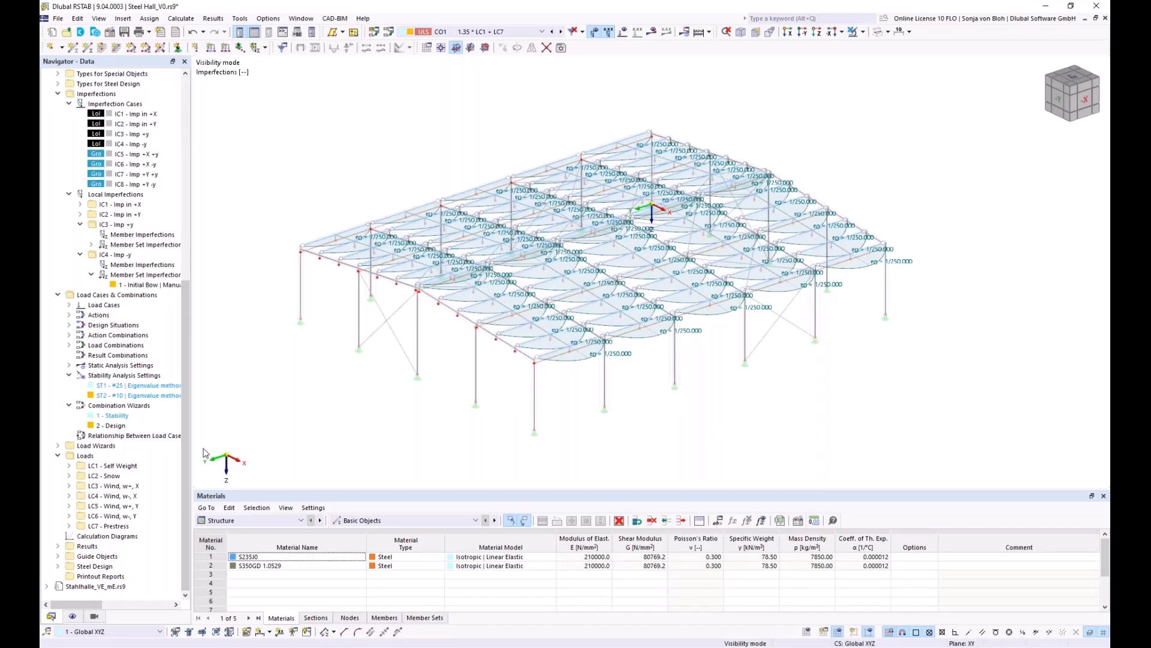
pyautogui.click(58, 566)
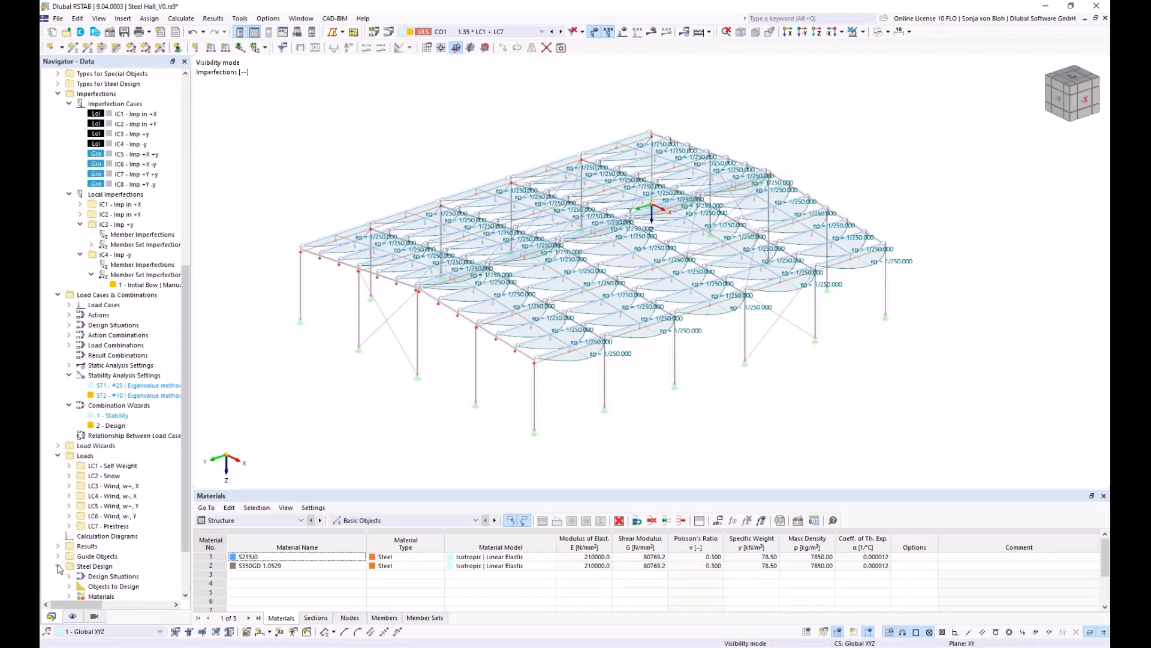
pyautogui.moveTo(186, 384); pyautogui.dragTo(186, 422)
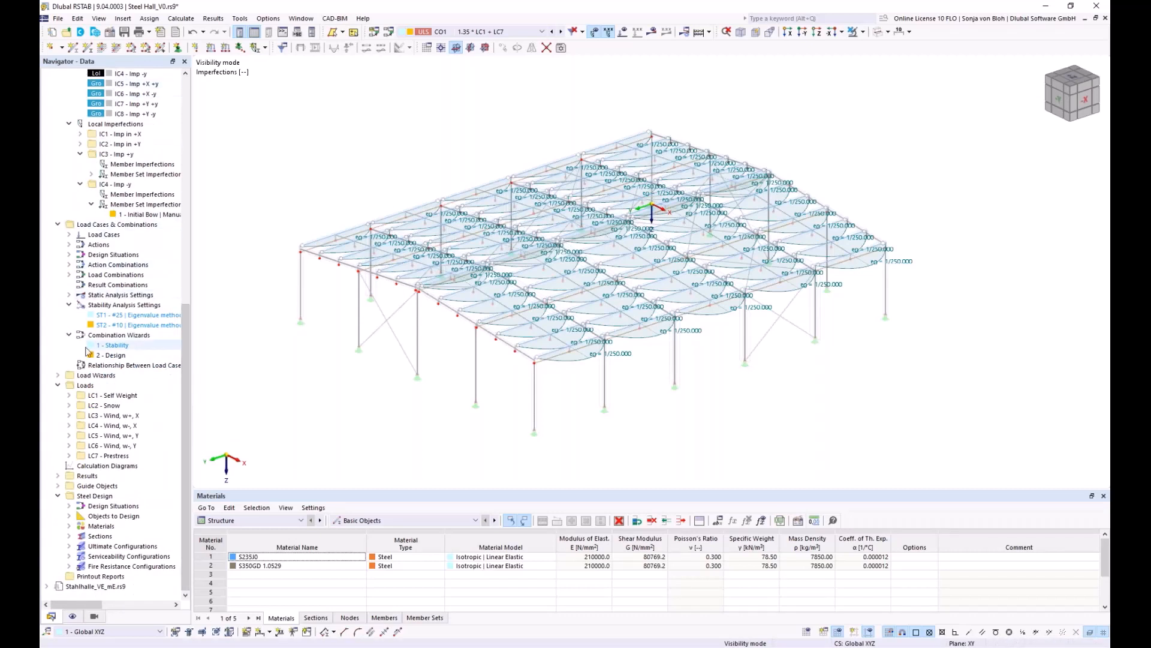
pyautogui.click(69, 546)
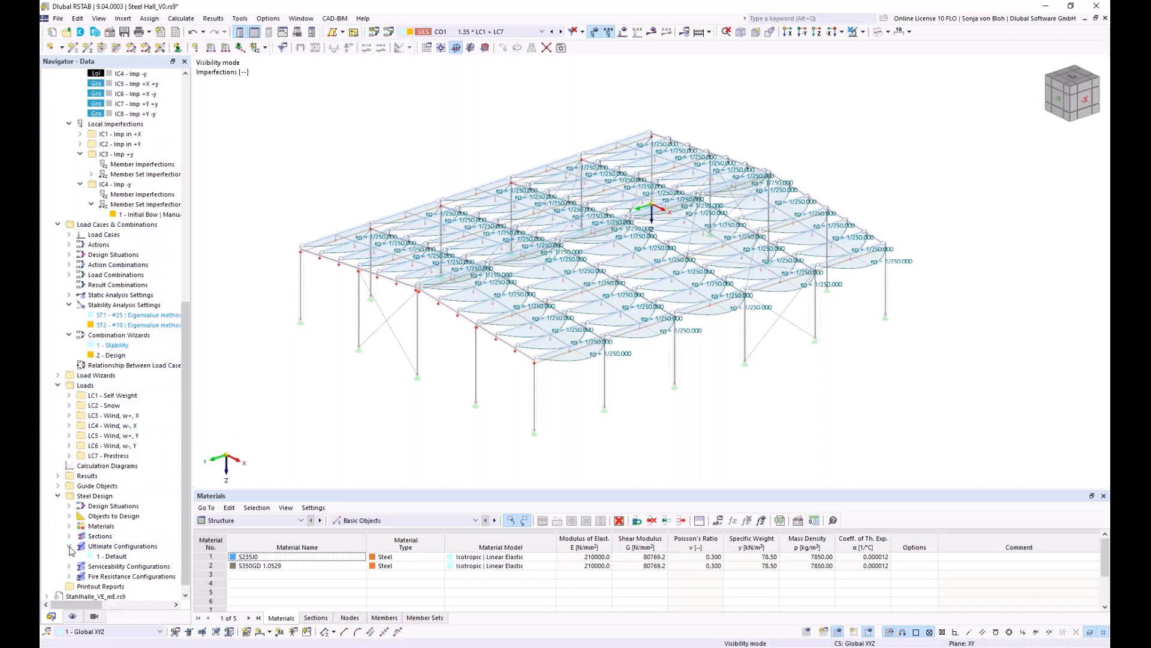
pyautogui.doubleClick(109, 556)
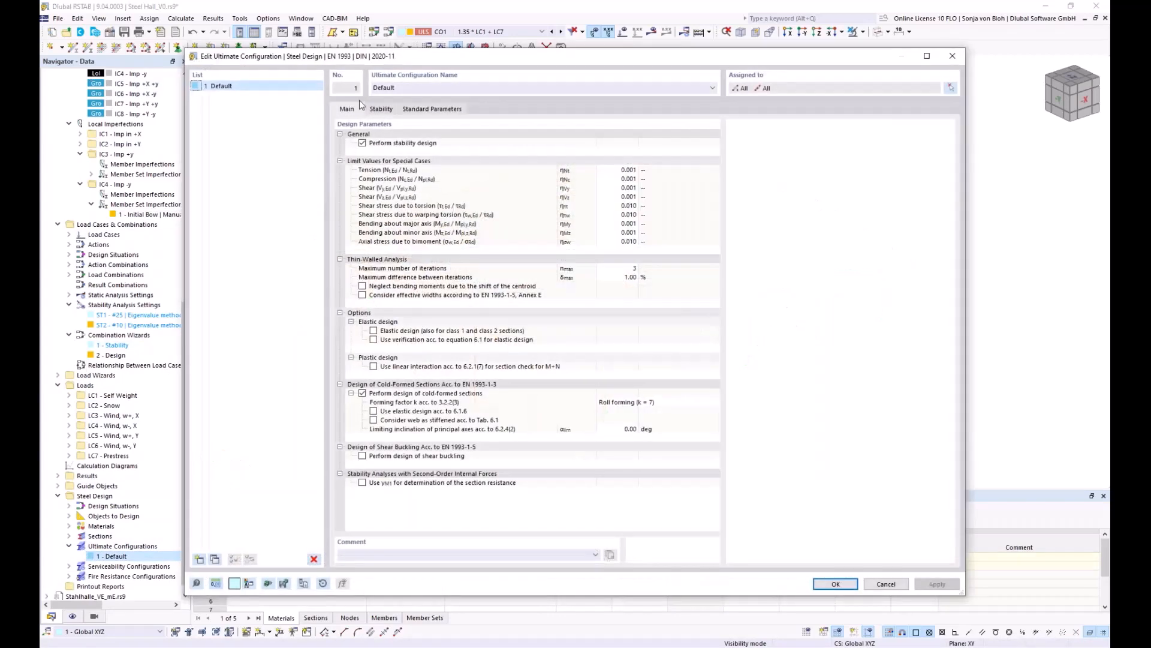
pyautogui.click(363, 144)
pyautogui.click(362, 143)
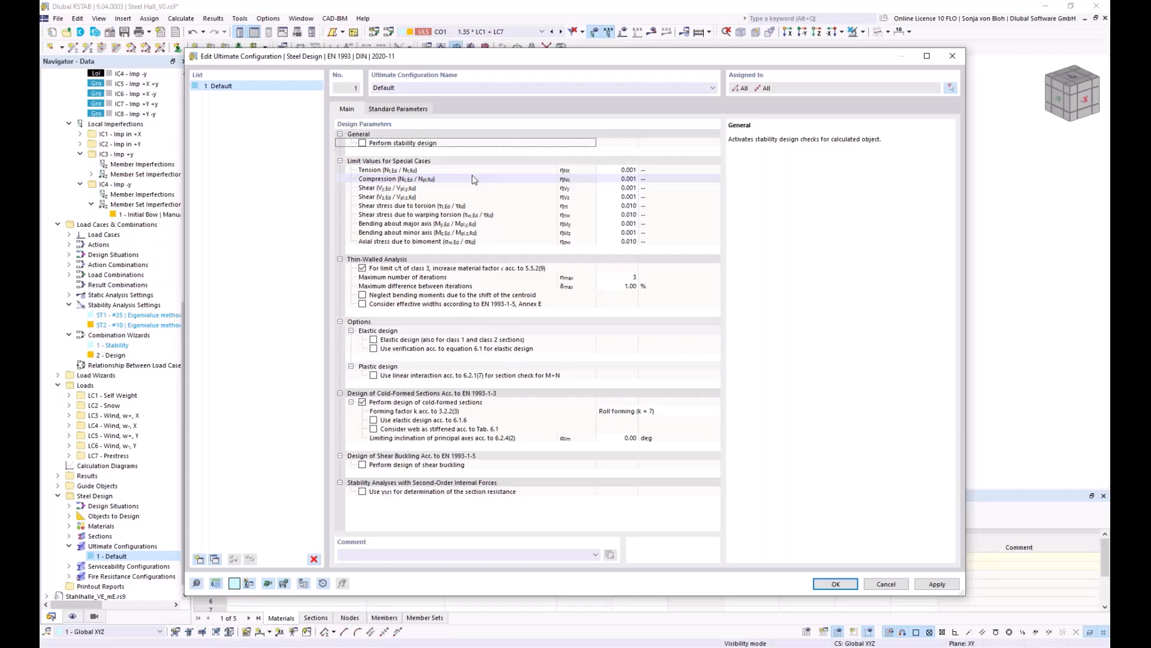
pyautogui.click(362, 492)
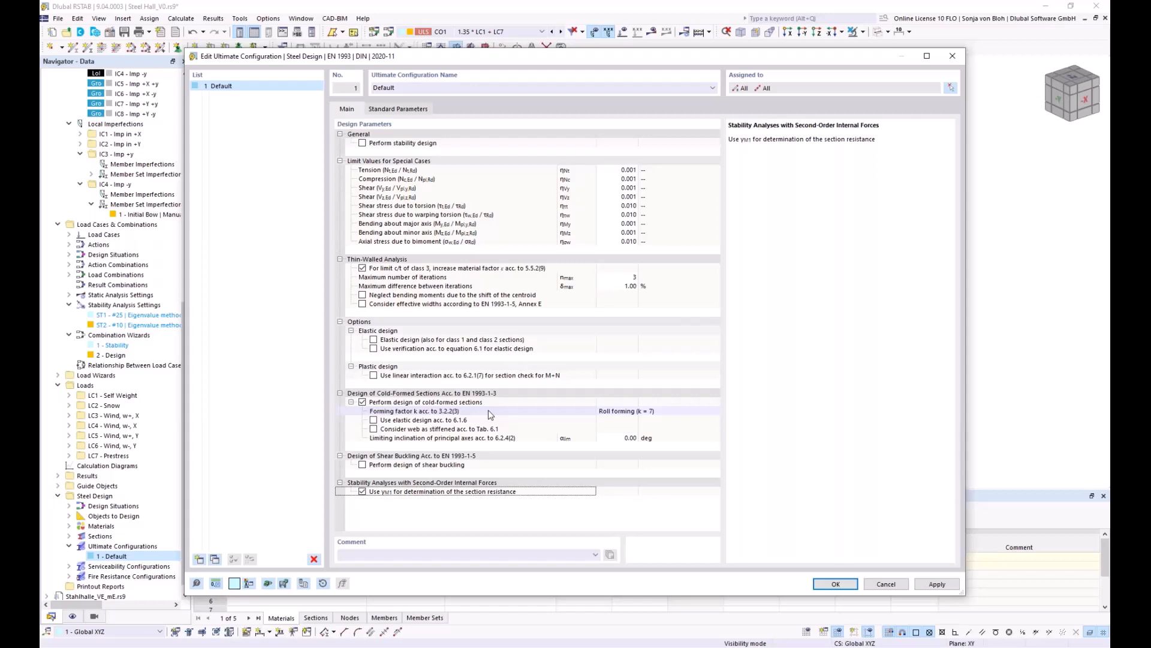
pyautogui.click(835, 584)
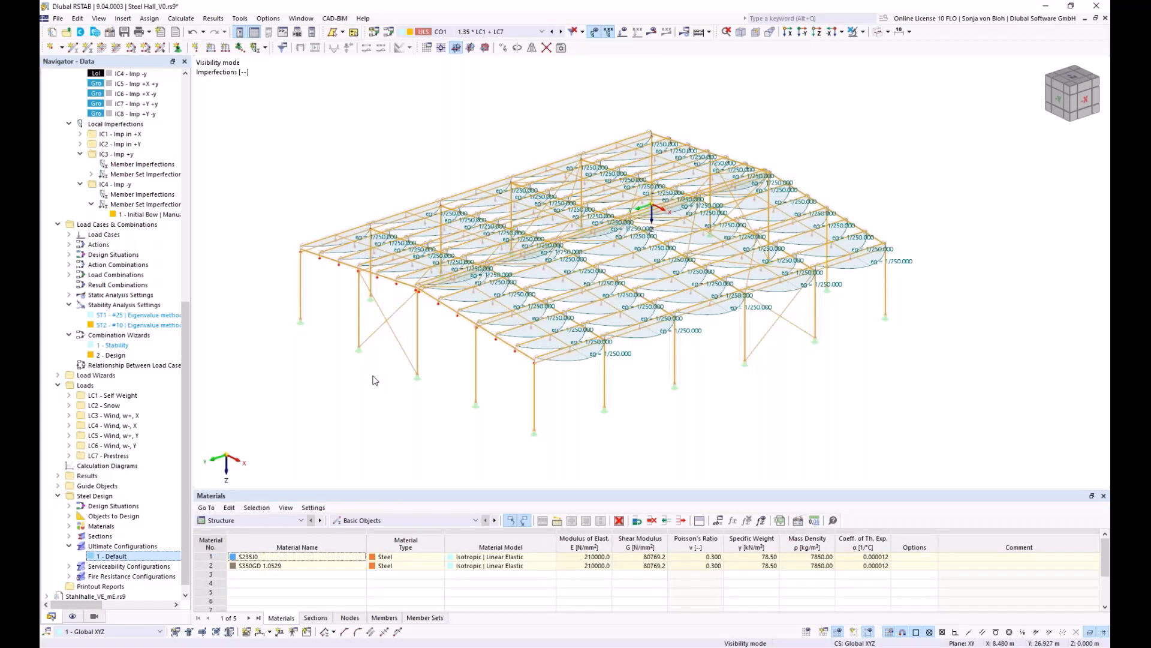
# Step: Exclude the member sets from the steel design's objects to design and select the members' object list
pyautogui.click(302, 520)
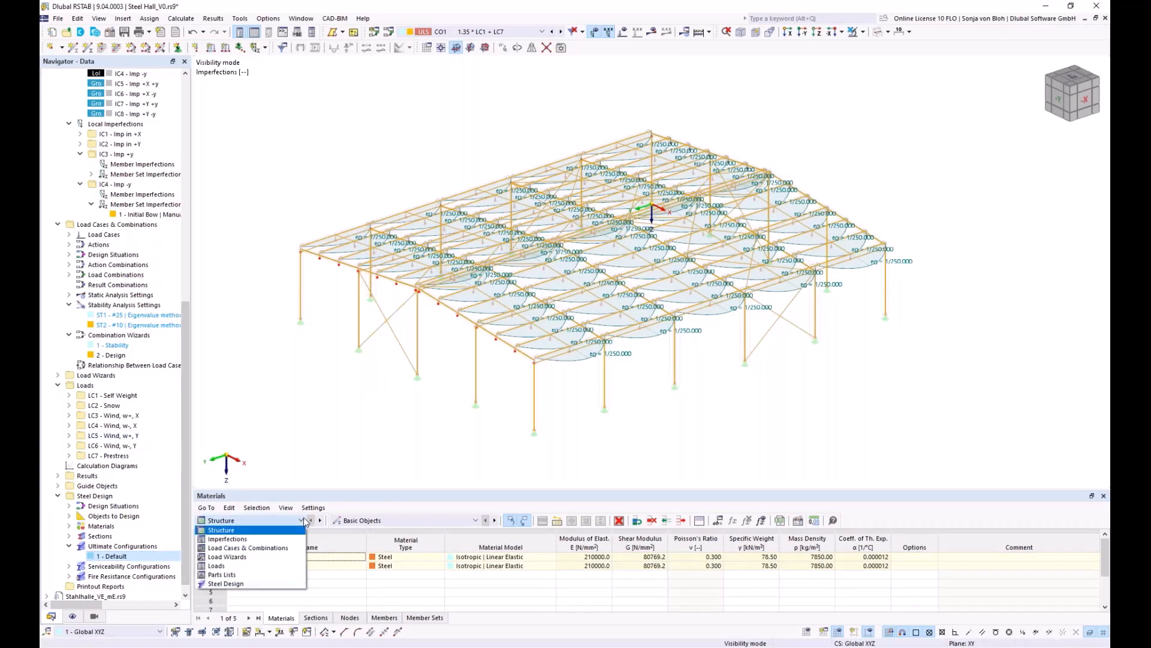
pyautogui.click(237, 583)
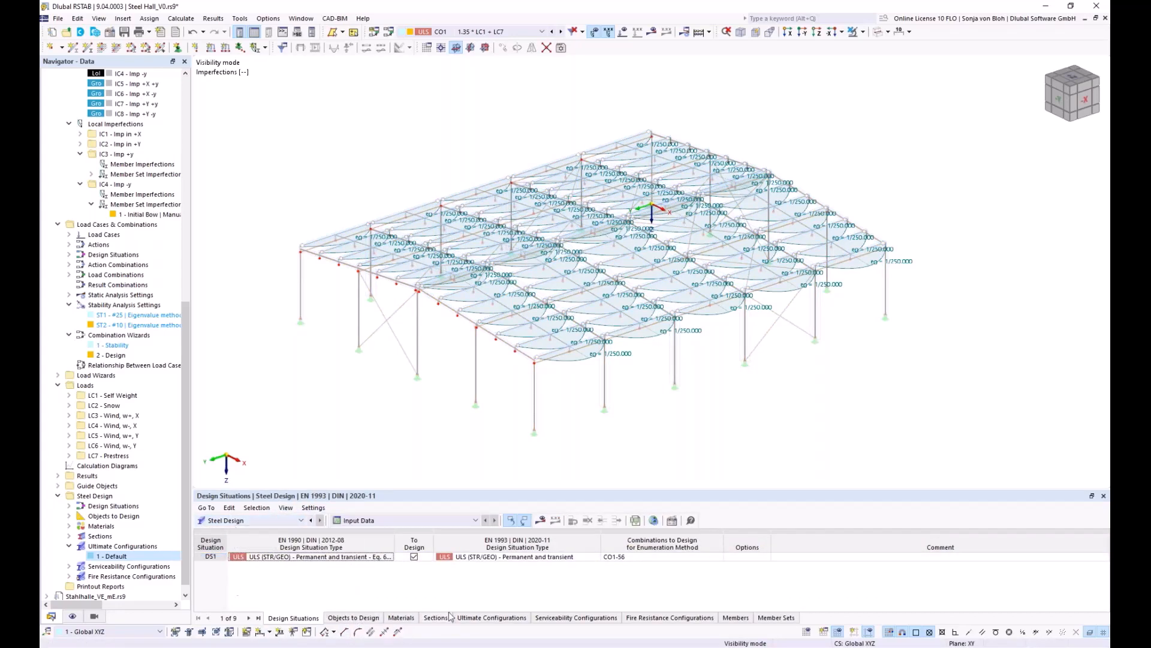
pyautogui.click(355, 617)
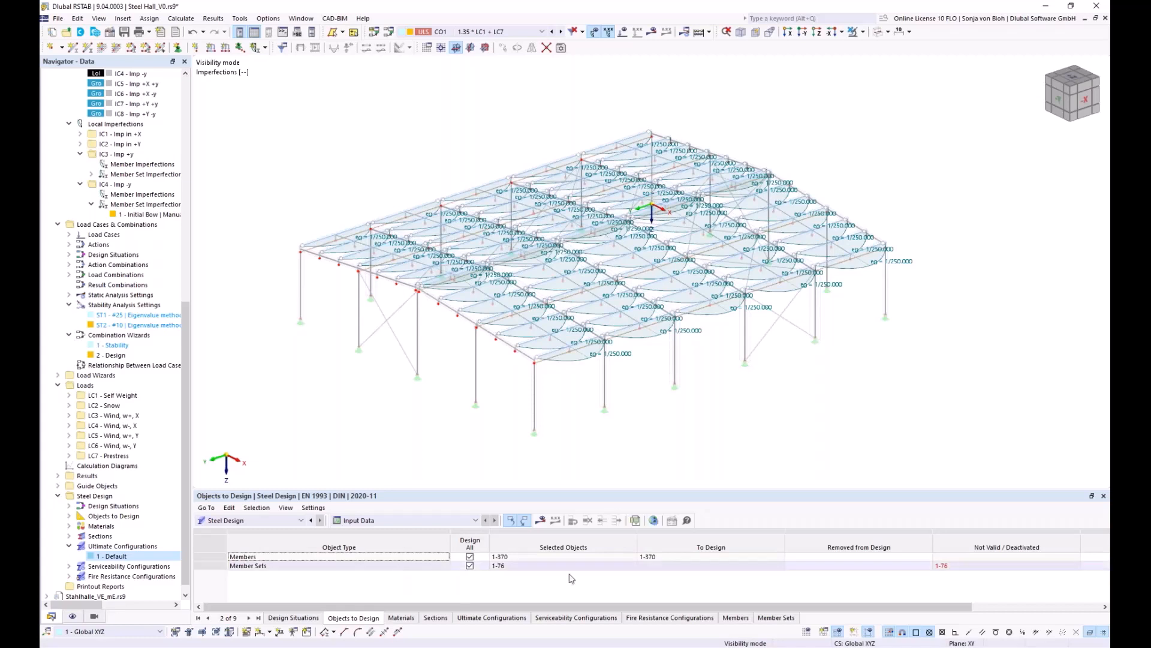
pyautogui.click(470, 565)
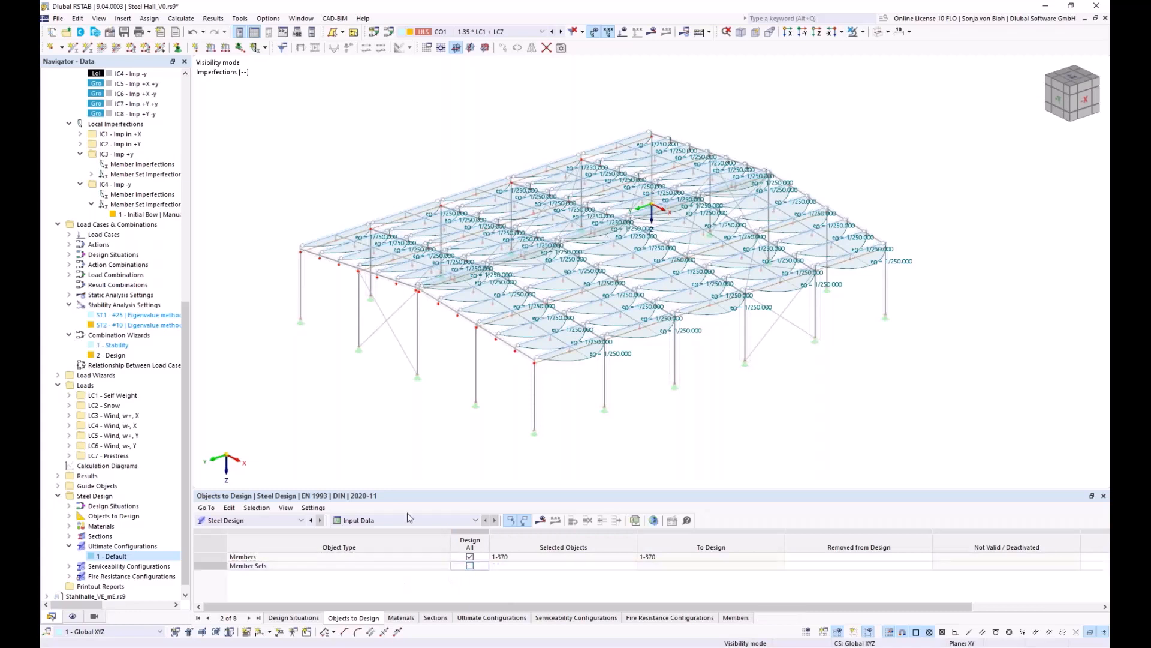
pyautogui.click(500, 558)
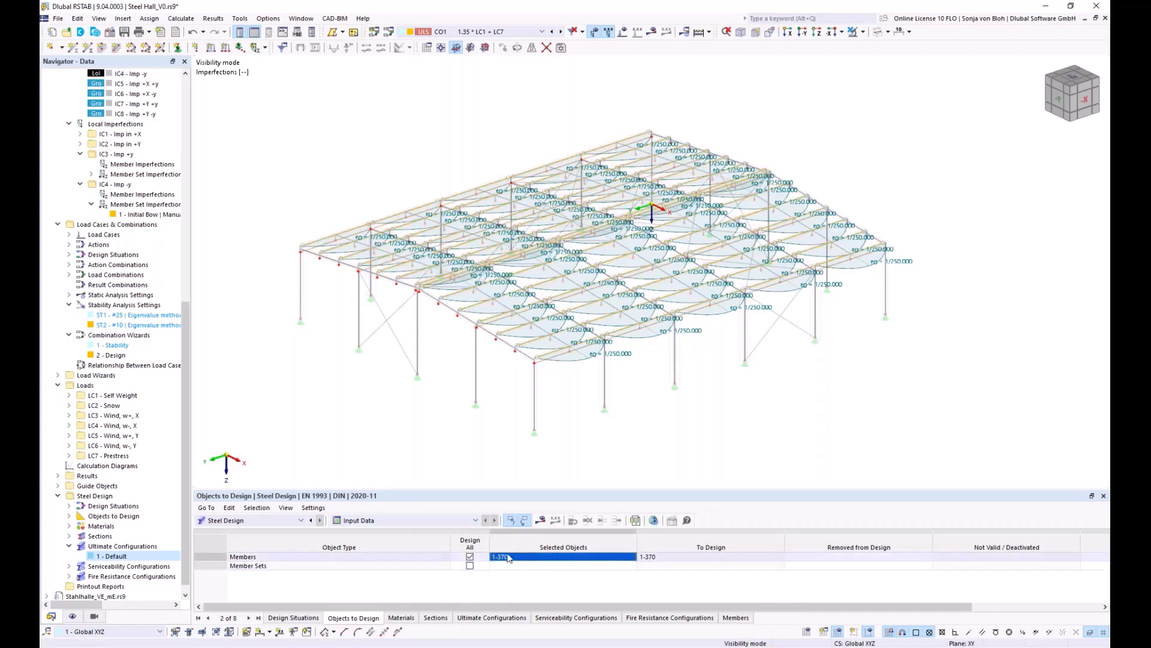
# Step: Turn off designing all members and assign only the visible section 4 purlins, picked in the model, to the steel design
pyautogui.click(470, 557)
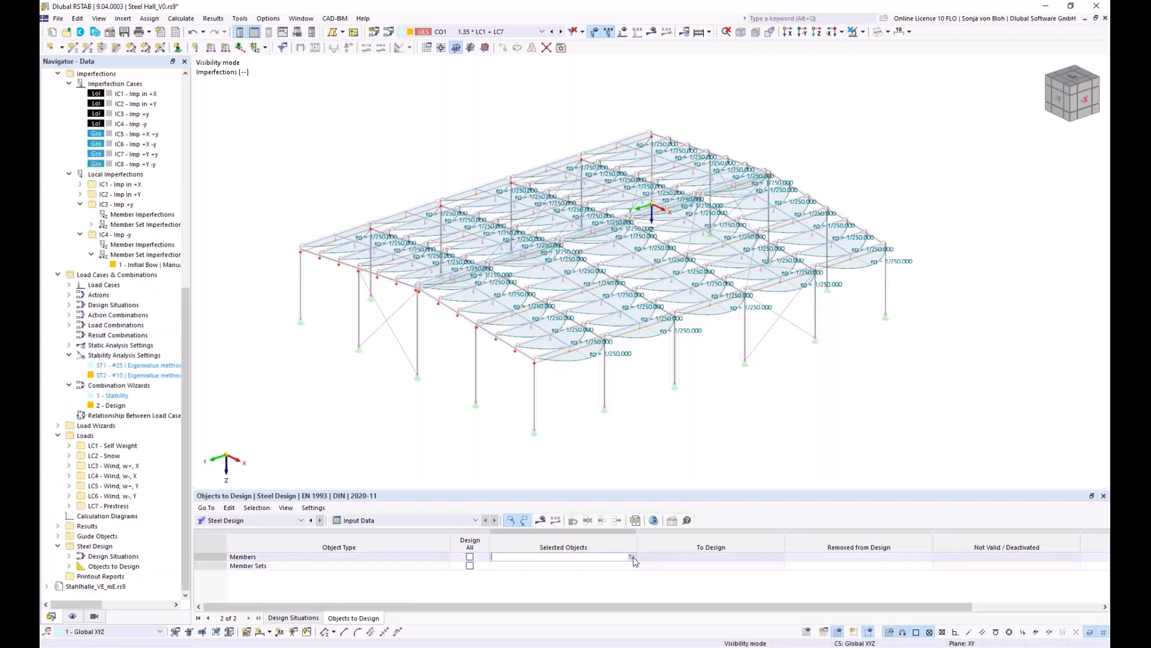
pyautogui.click(634, 558)
pyautogui.scroll(-2, 374, 356)
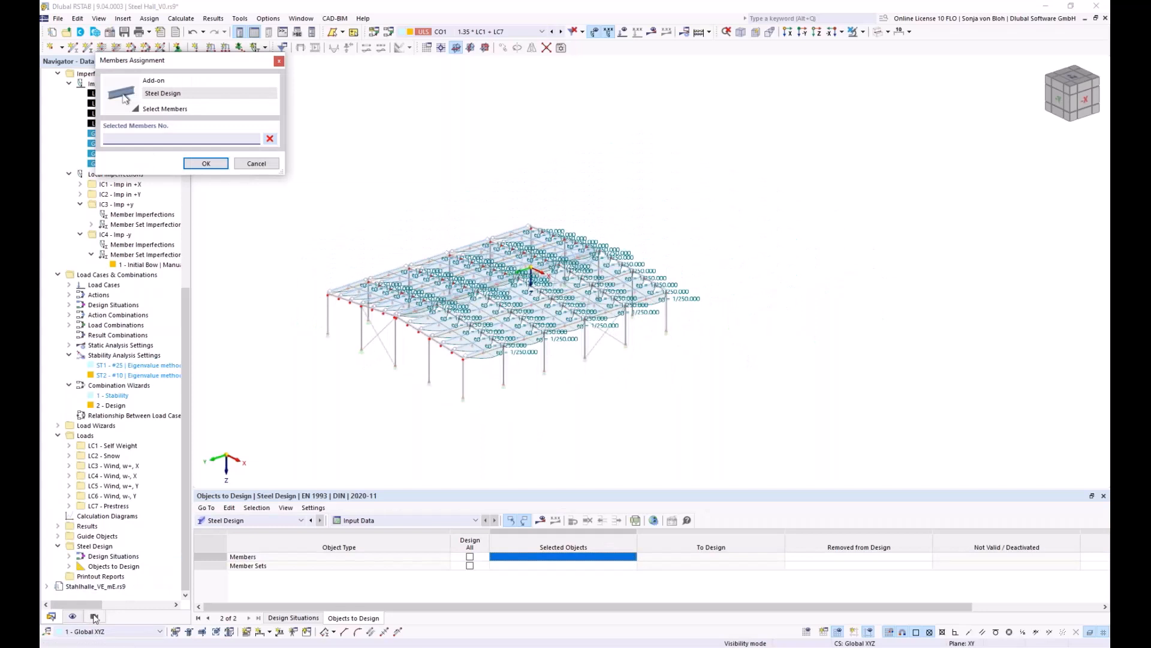
pyautogui.click(94, 616)
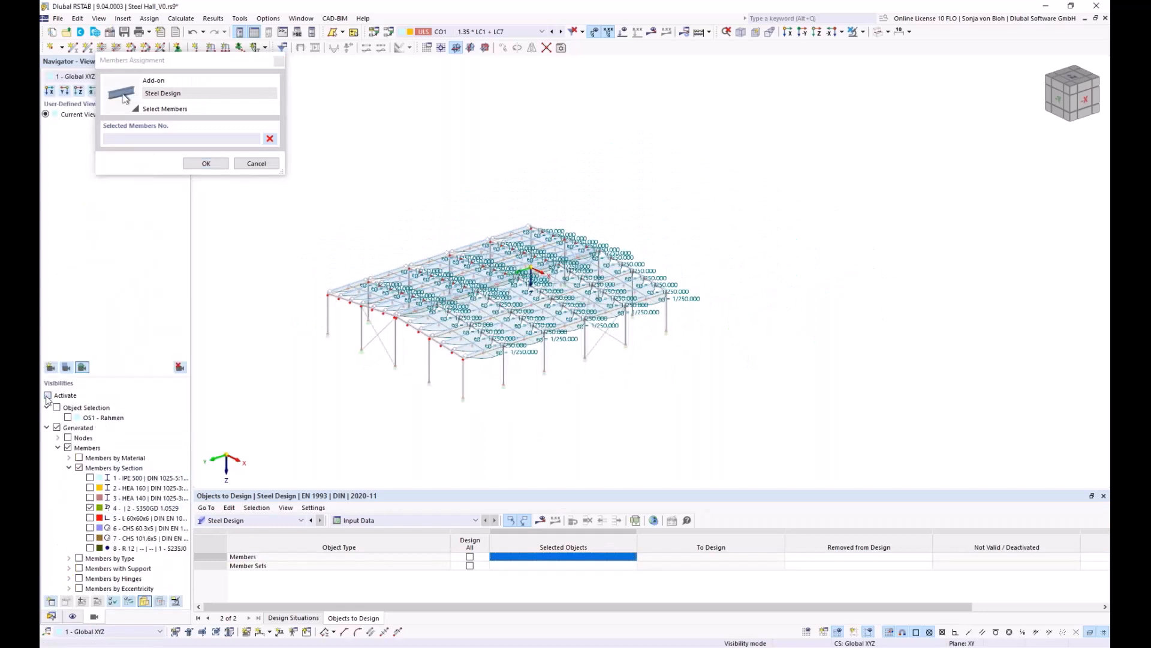
pyautogui.moveTo(429, 424); pyautogui.dragTo(519, 423, button='middle')
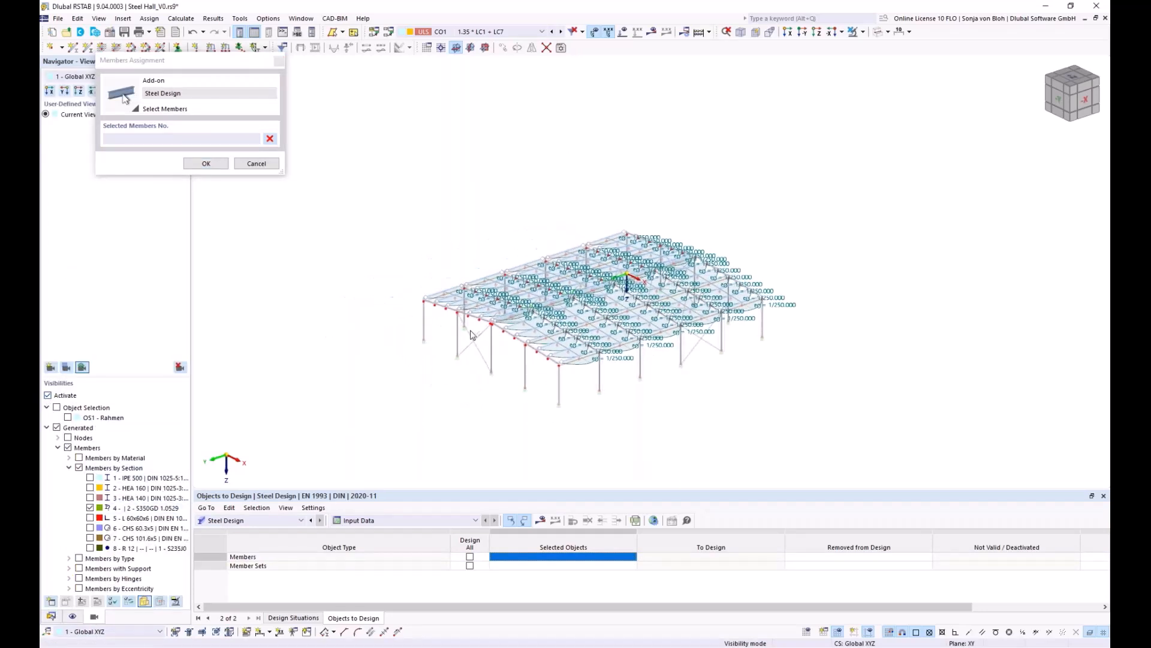
pyautogui.moveTo(353, 99); pyautogui.dragTo(882, 436)
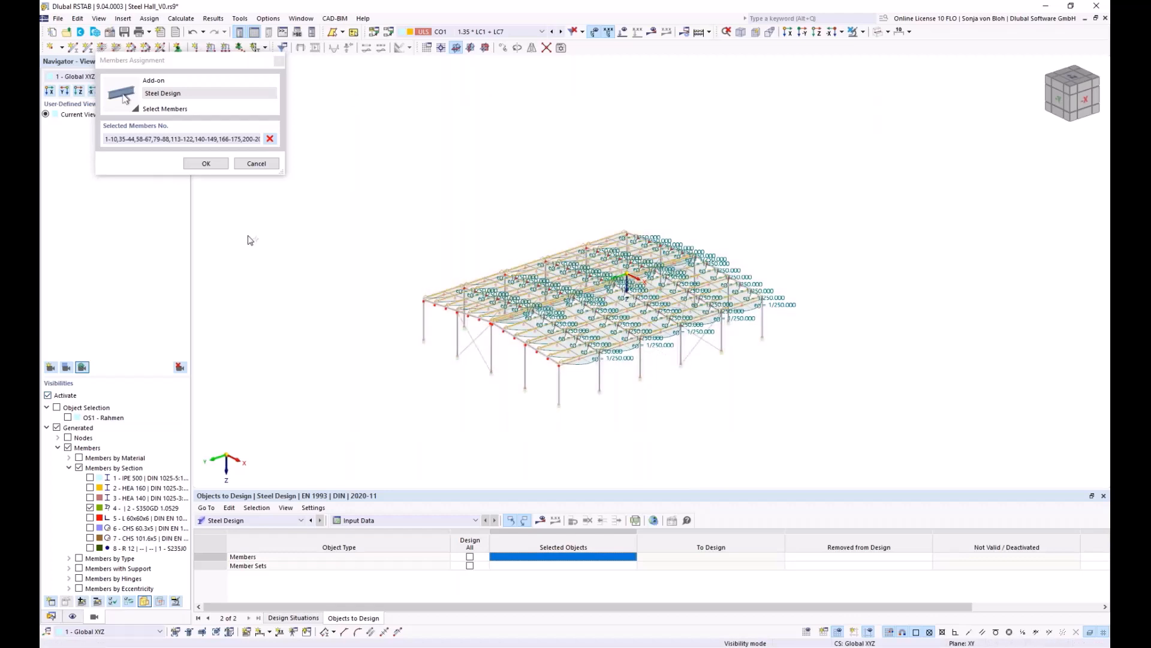
pyautogui.click(207, 163)
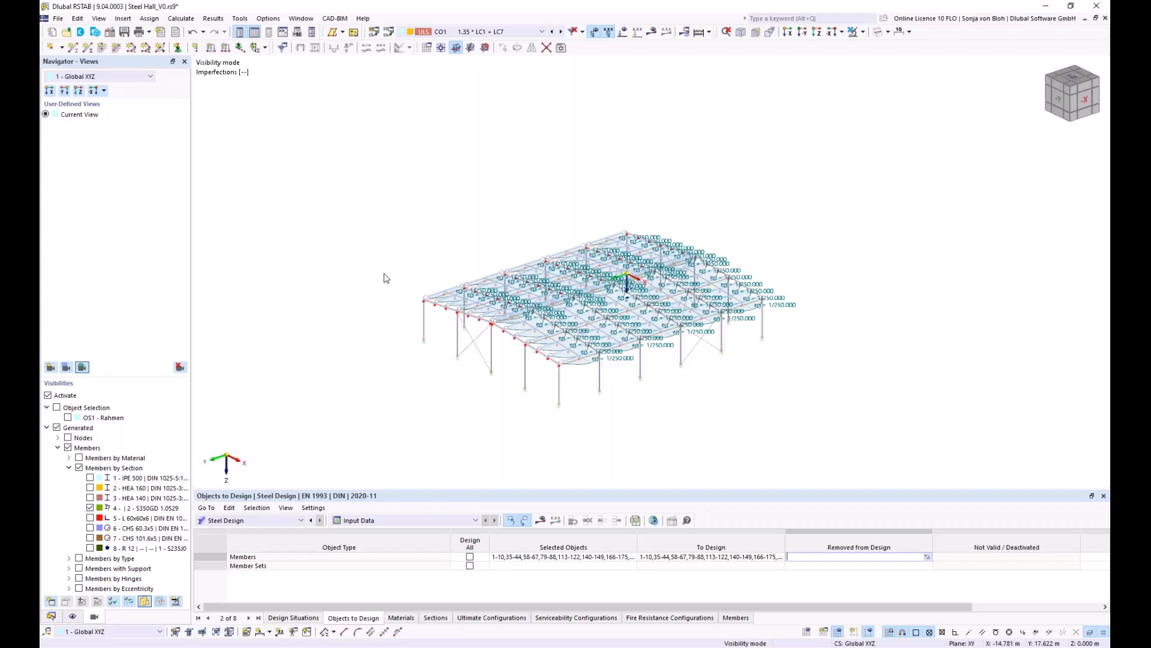
# Step: Switch to the calculated model Stahlhalle_VE_mE.rs9 and display the steel design ratios on members
pyautogui.click(58, 18)
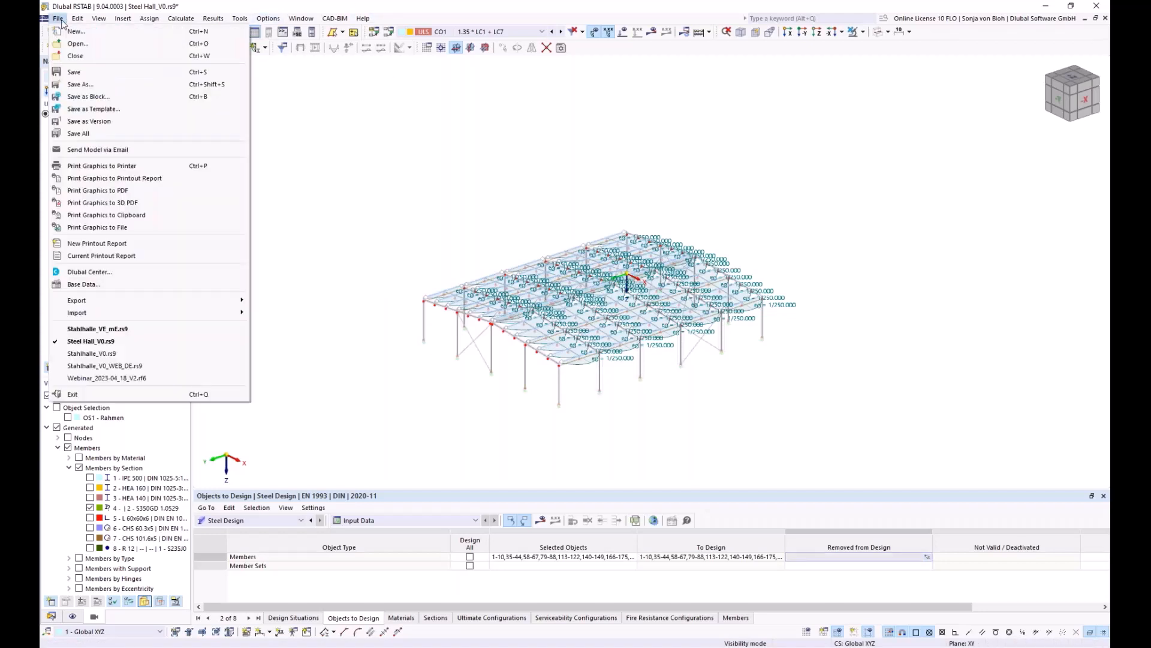
pyautogui.moveTo(303, 20)
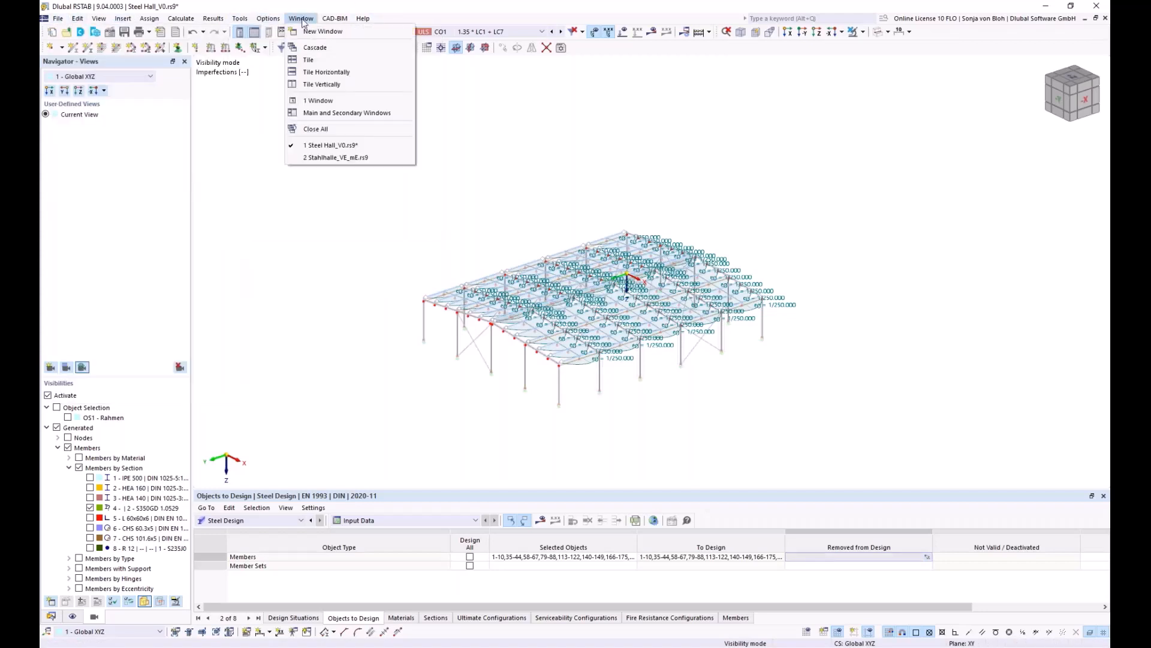
pyautogui.click(327, 157)
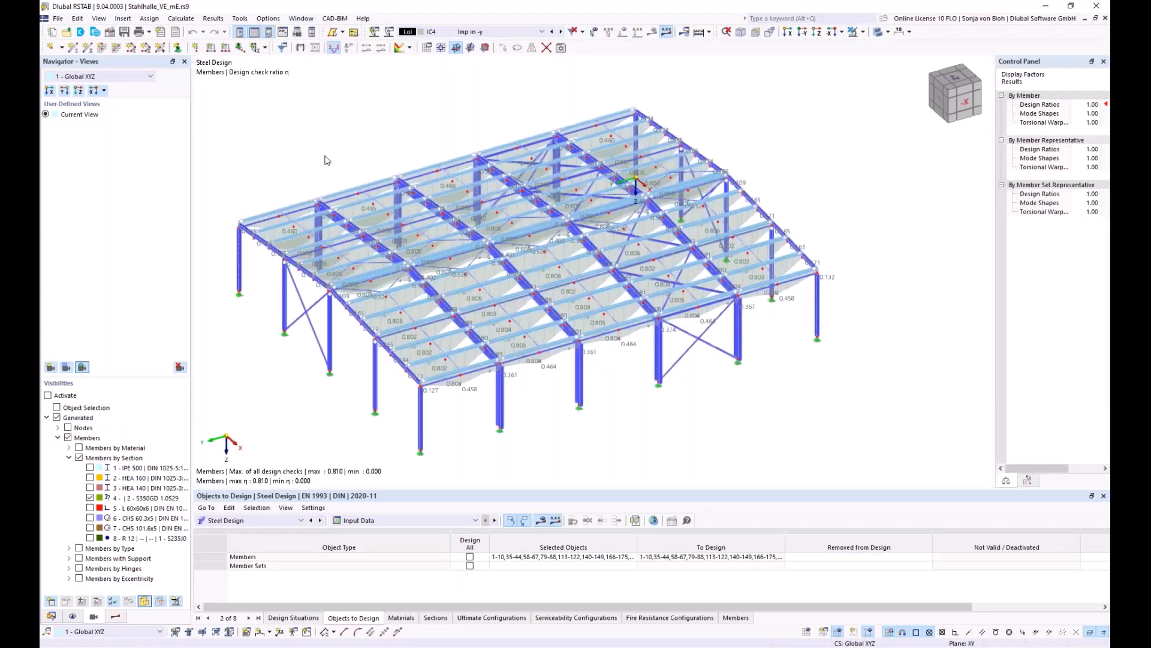
pyautogui.click(418, 525)
pyautogui.click(407, 552)
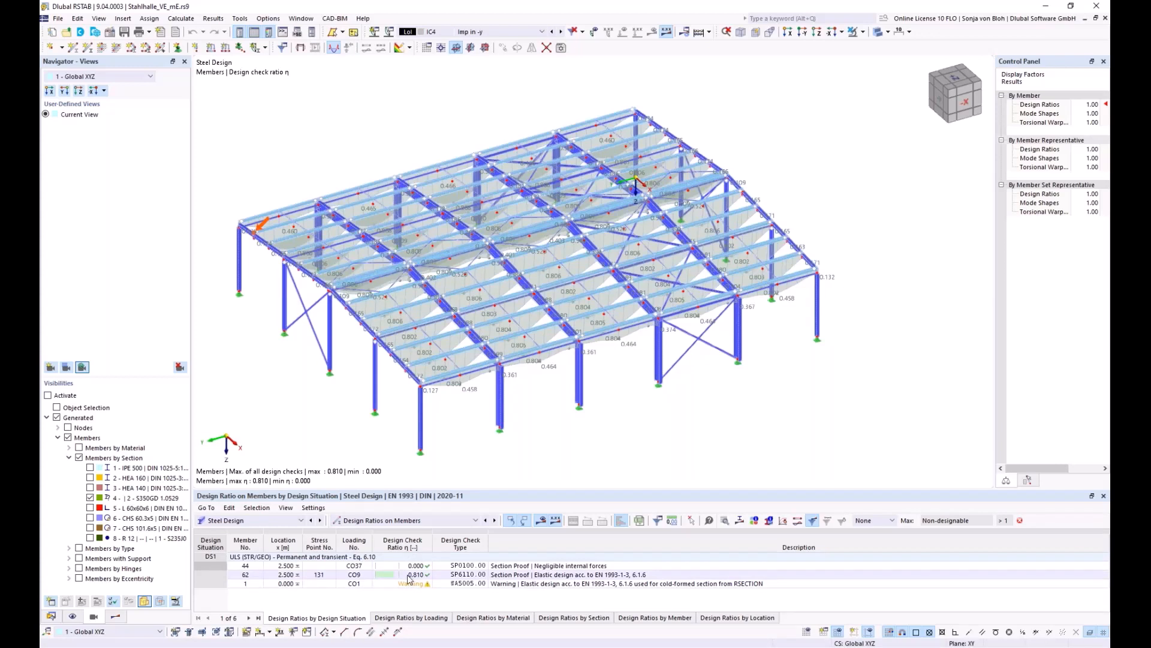
# Step: Open the design check details of member 62's SP6110 section proof and expand the effective sections and the minor-axis effective section properties
pyautogui.click(409, 576)
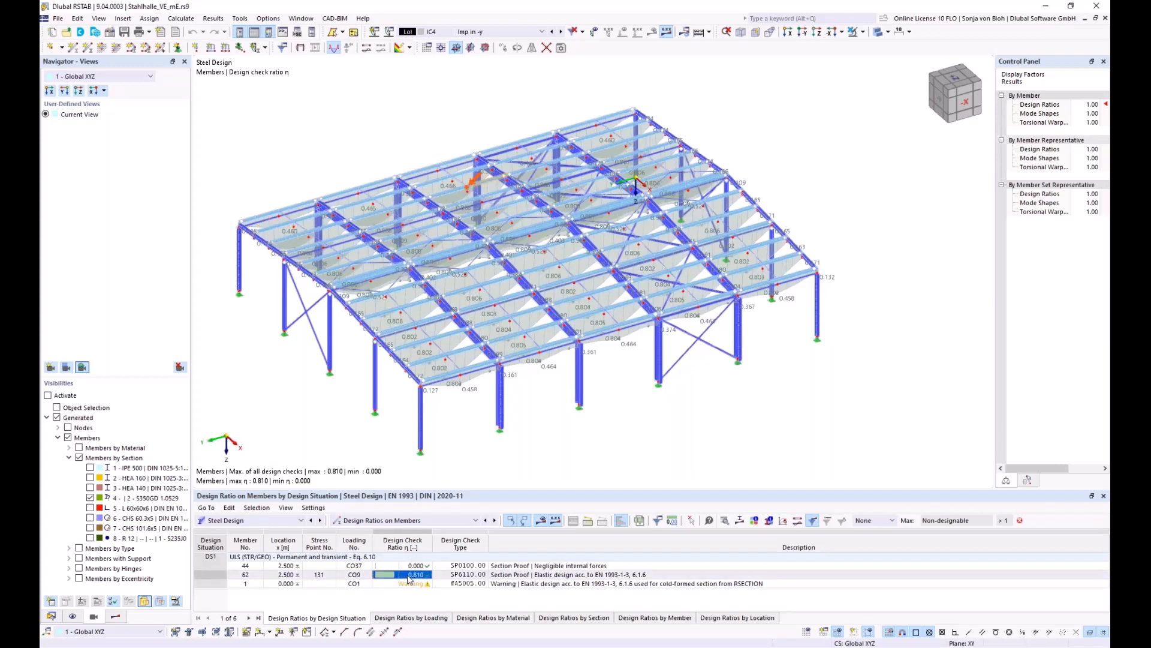
pyautogui.doubleClick(408, 577)
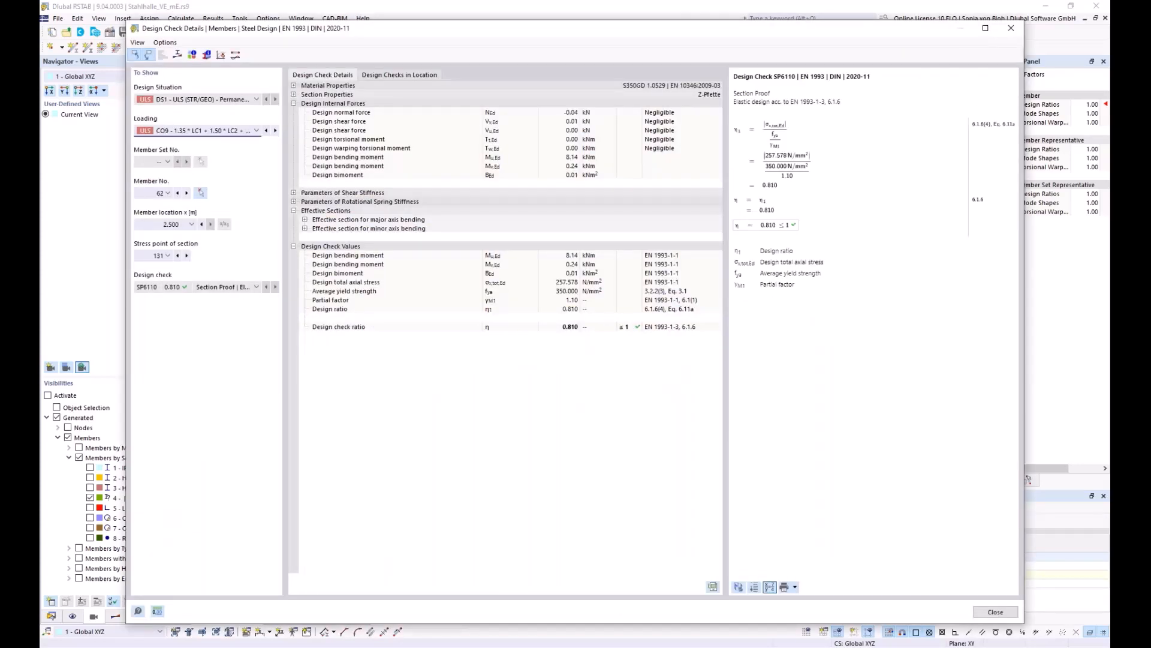
pyautogui.click(305, 220)
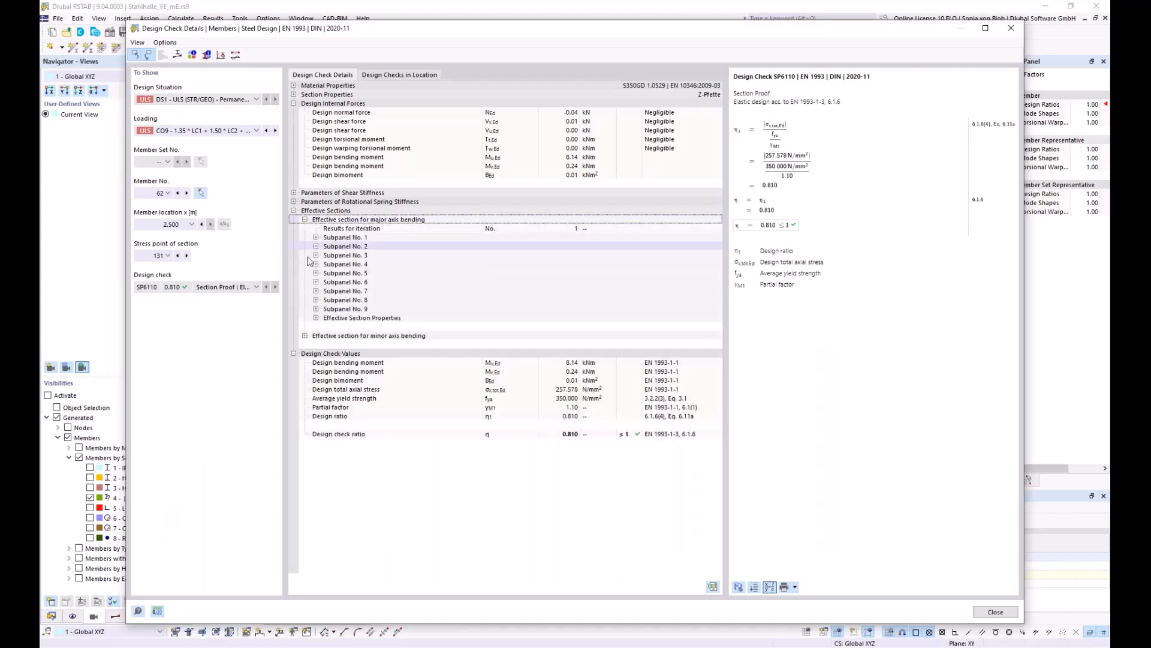
pyautogui.click(305, 336)
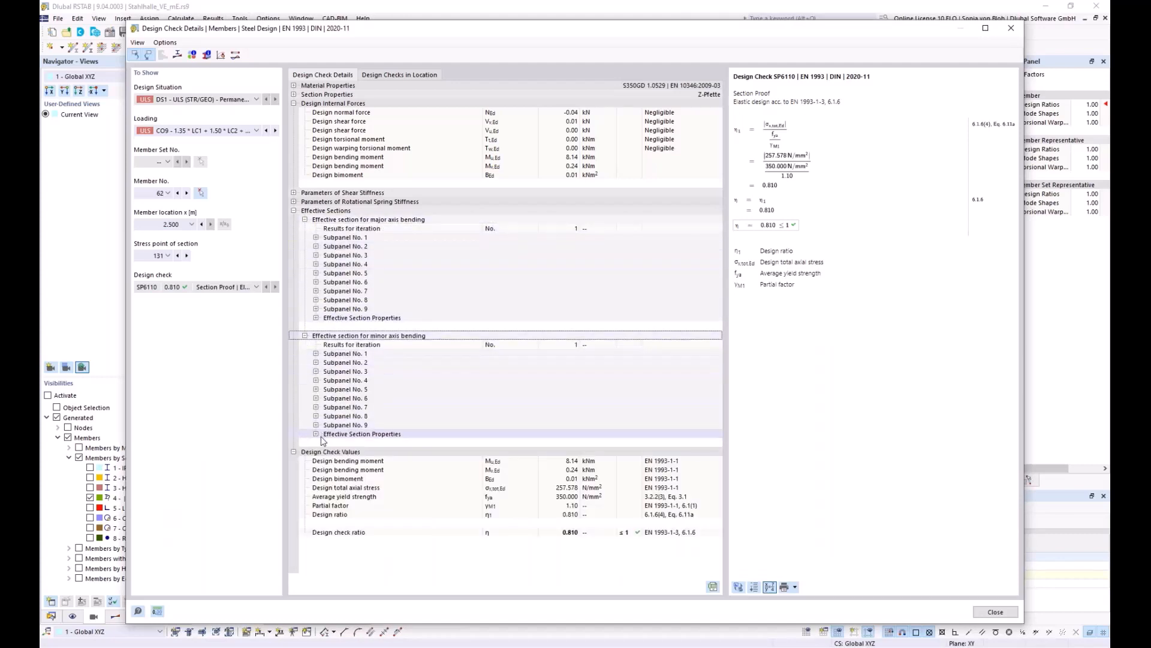
pyautogui.click(316, 434)
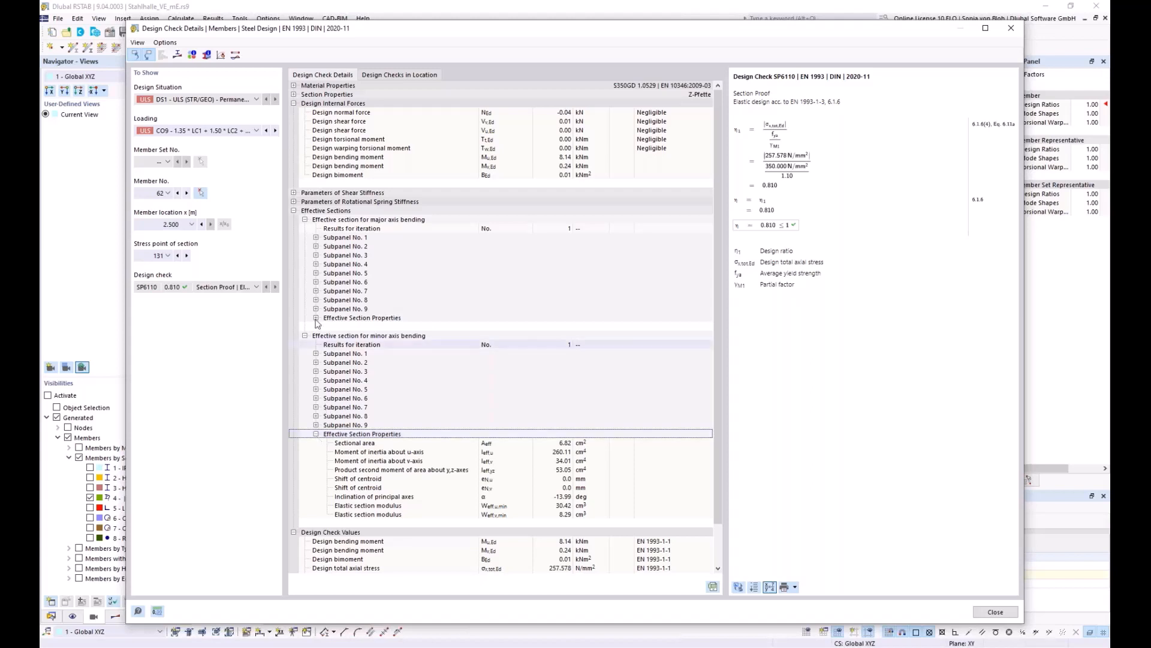
# Step: Open the Z-Pfette section information and display the finite strip buckling shape for N: -1 kN beside the section drawing
pyautogui.click(207, 55)
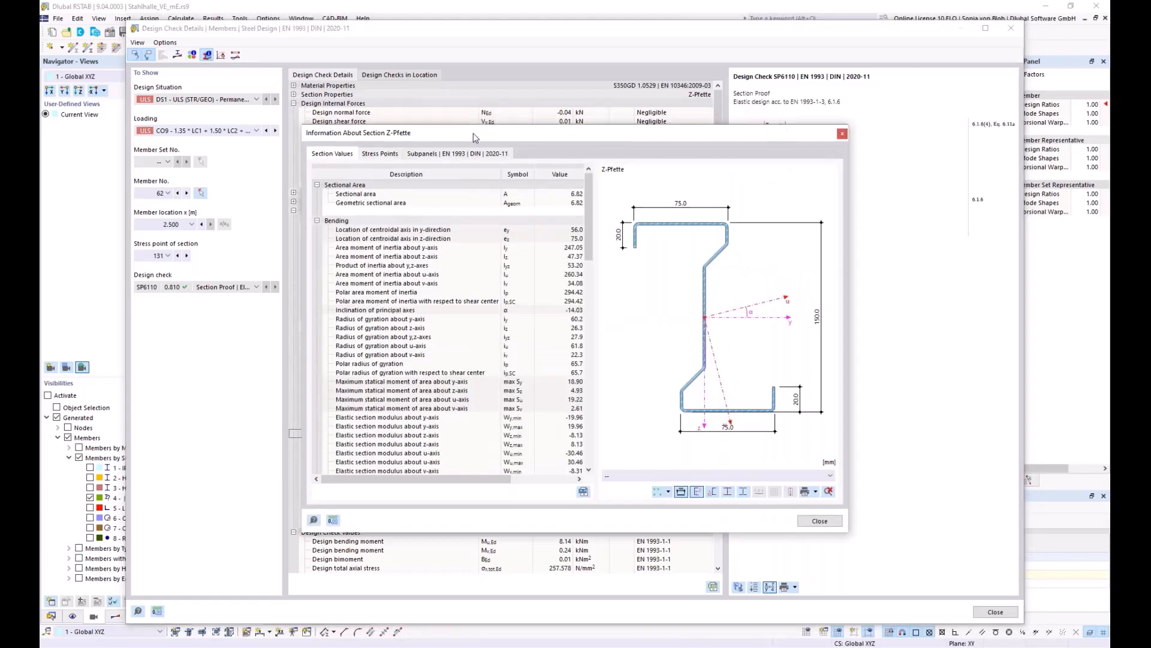
pyautogui.moveTo(473, 133); pyautogui.dragTo(469, 75)
pyautogui.click(828, 412)
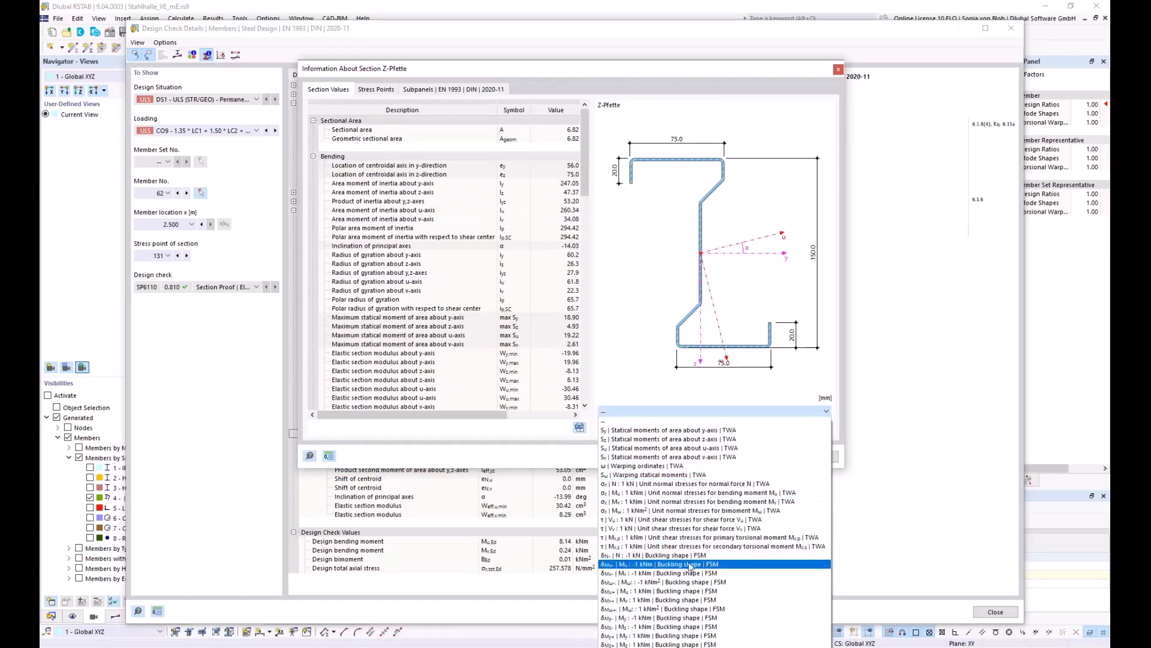
pyautogui.click(639, 561)
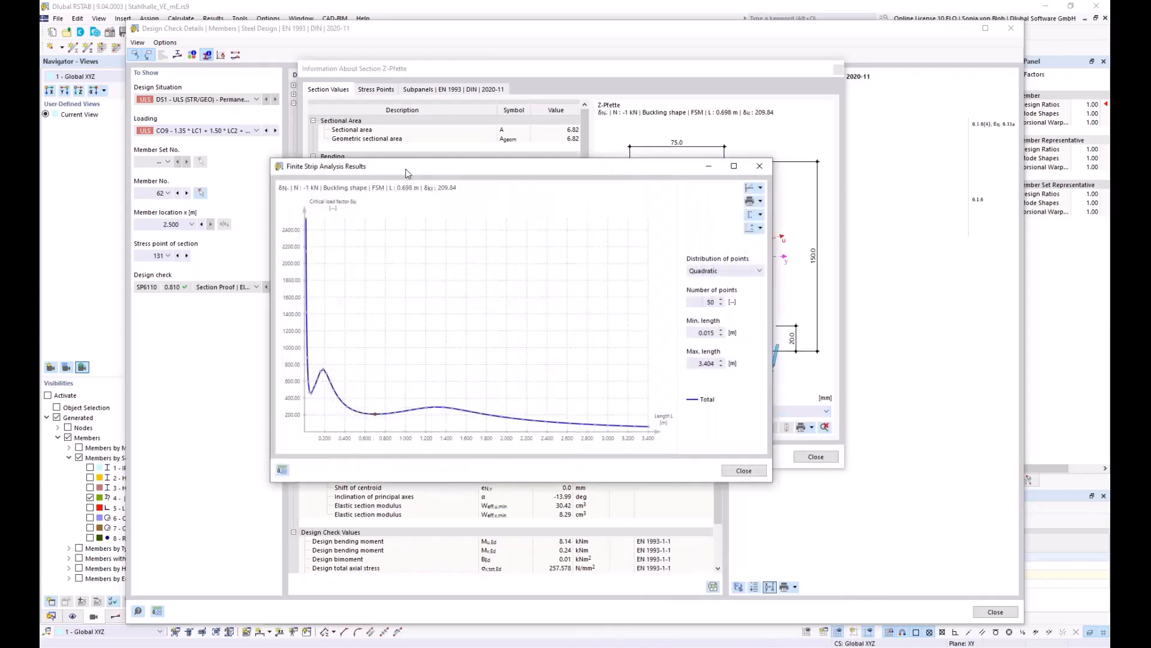
pyautogui.moveTo(413, 170); pyautogui.dragTo(271, 99)
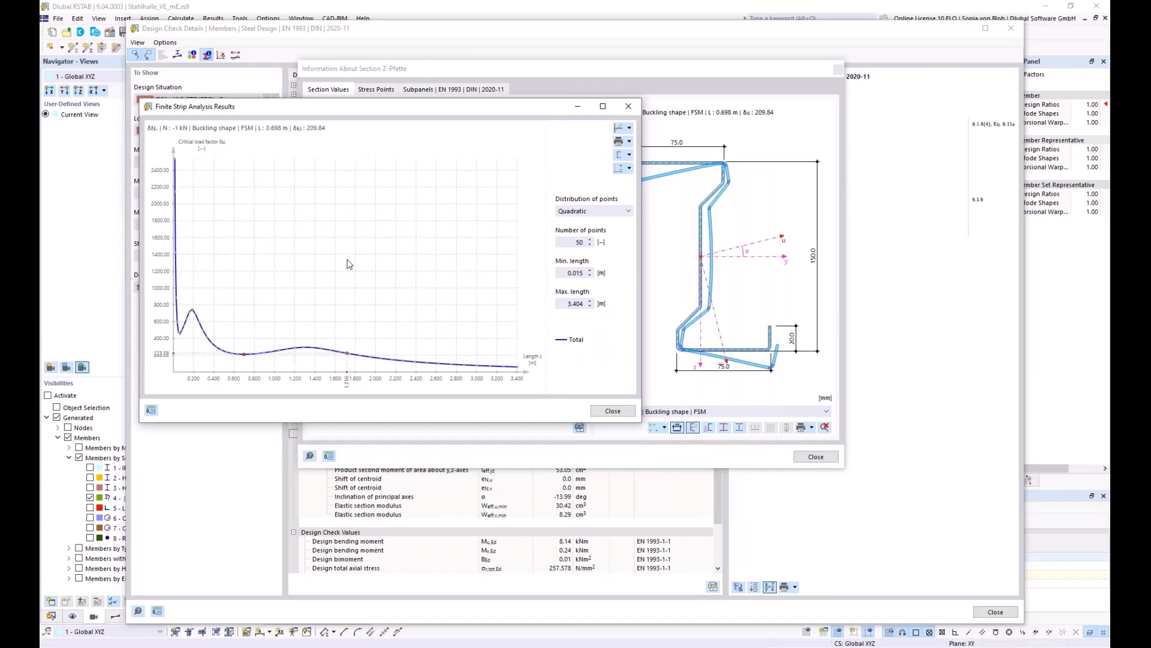
pyautogui.moveTo(409, 107); pyautogui.dragTo(312, 68)
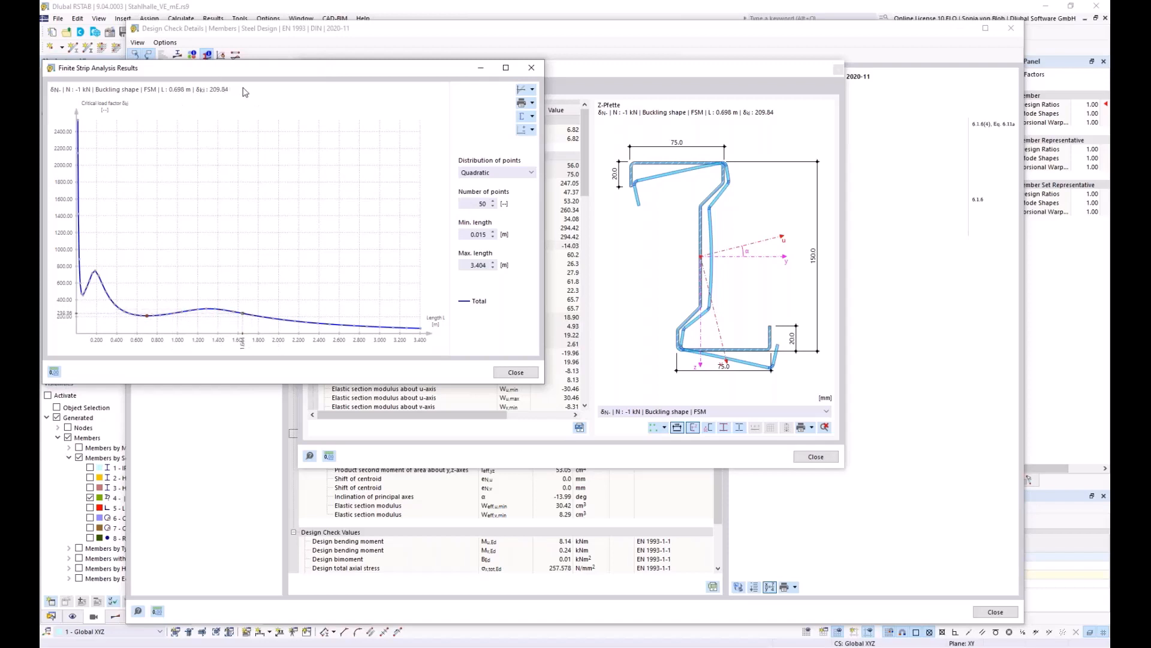
# Step: Show the buckling shape at the 0.050 m length, and close the finite strip results and section information
pyautogui.click(85, 301)
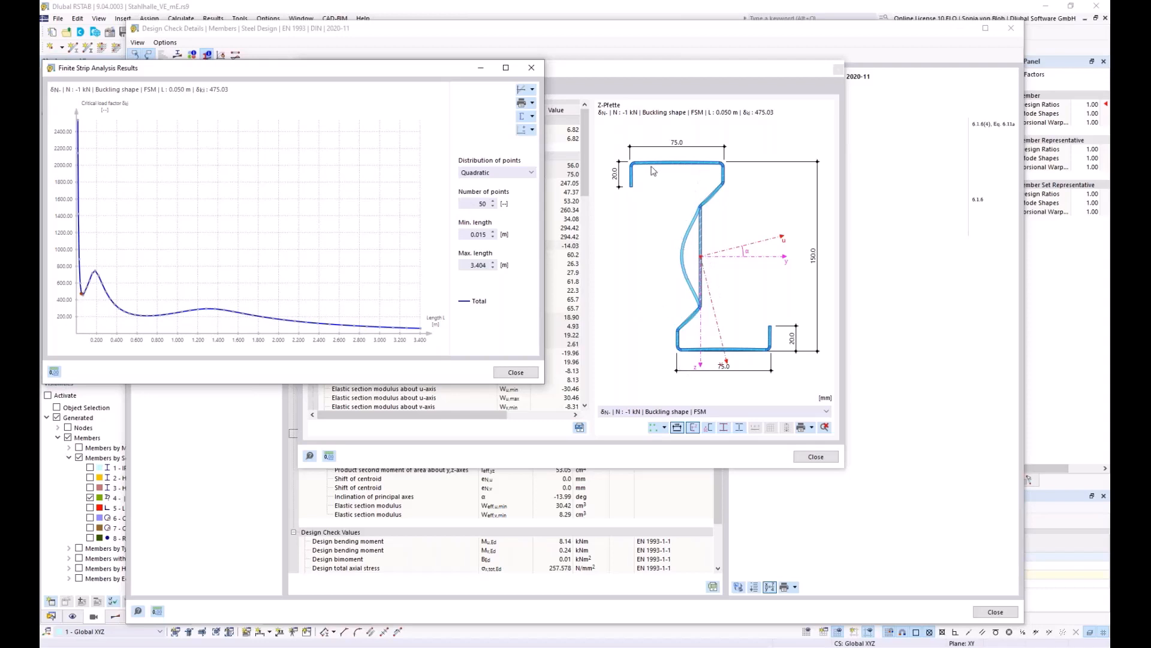
pyautogui.click(532, 69)
pyautogui.click(834, 458)
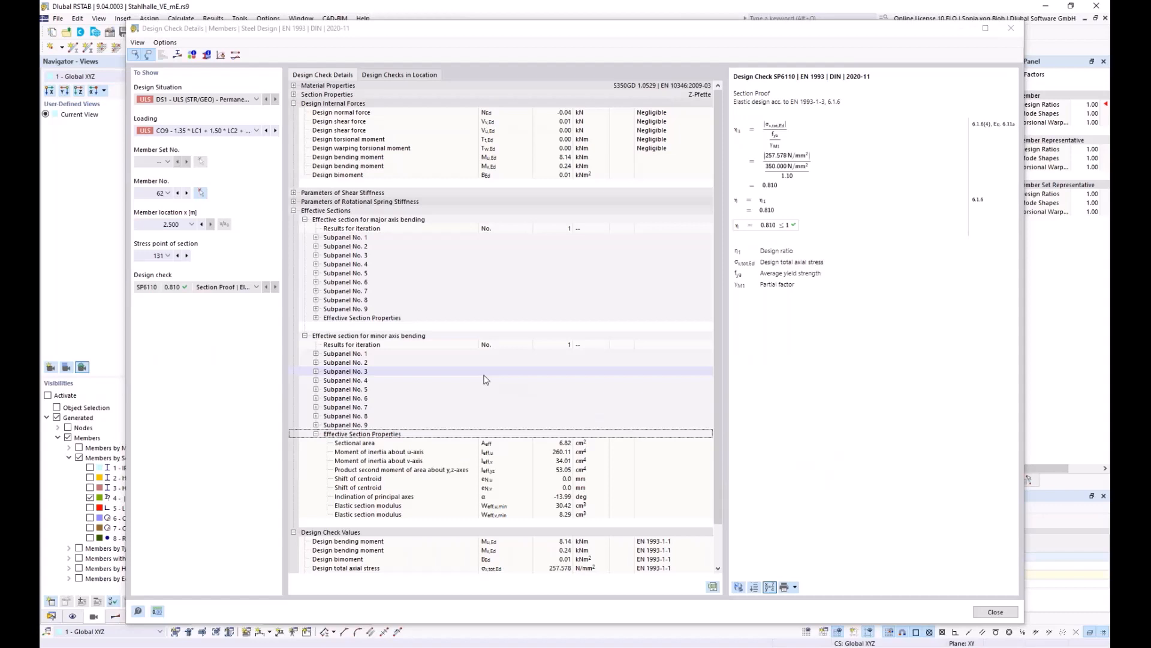
# Step: Open the section's result diagrams for the effective section due to My and examine the ineffective part of the upper flange
pyautogui.click(178, 56)
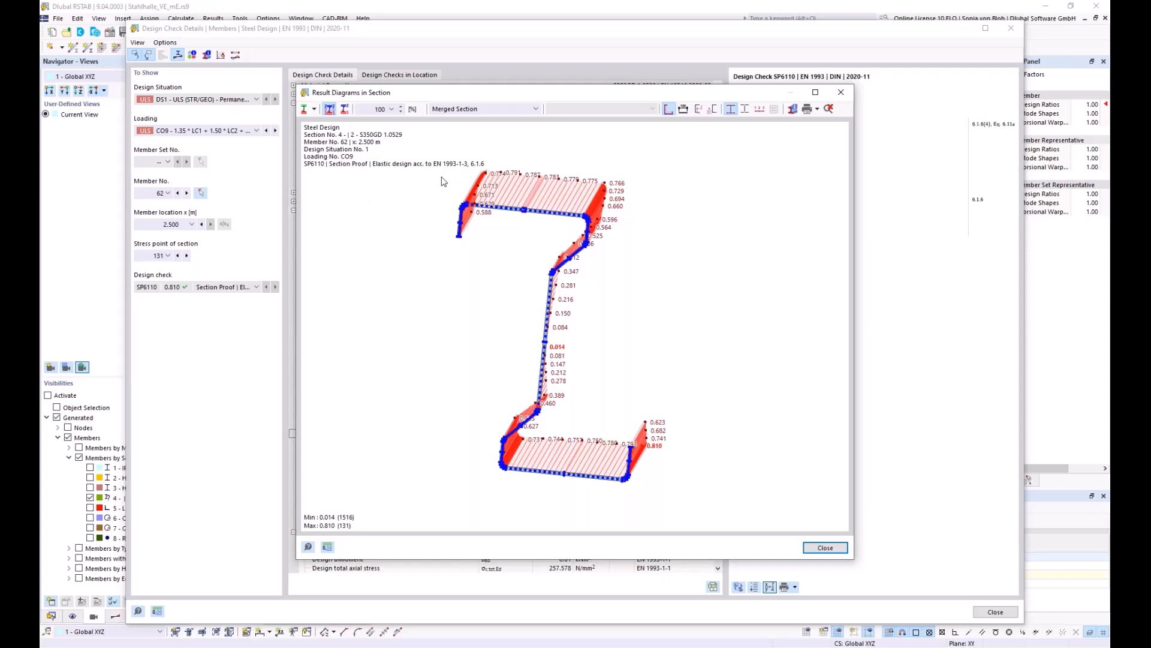
pyautogui.click(537, 109)
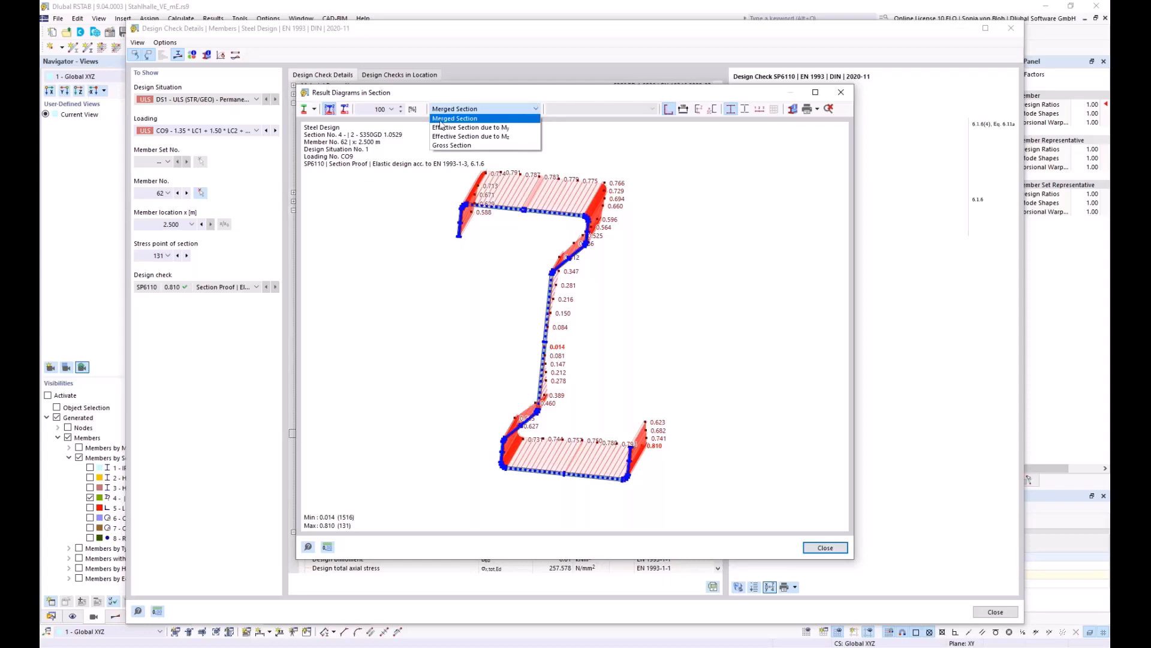
pyautogui.click(491, 129)
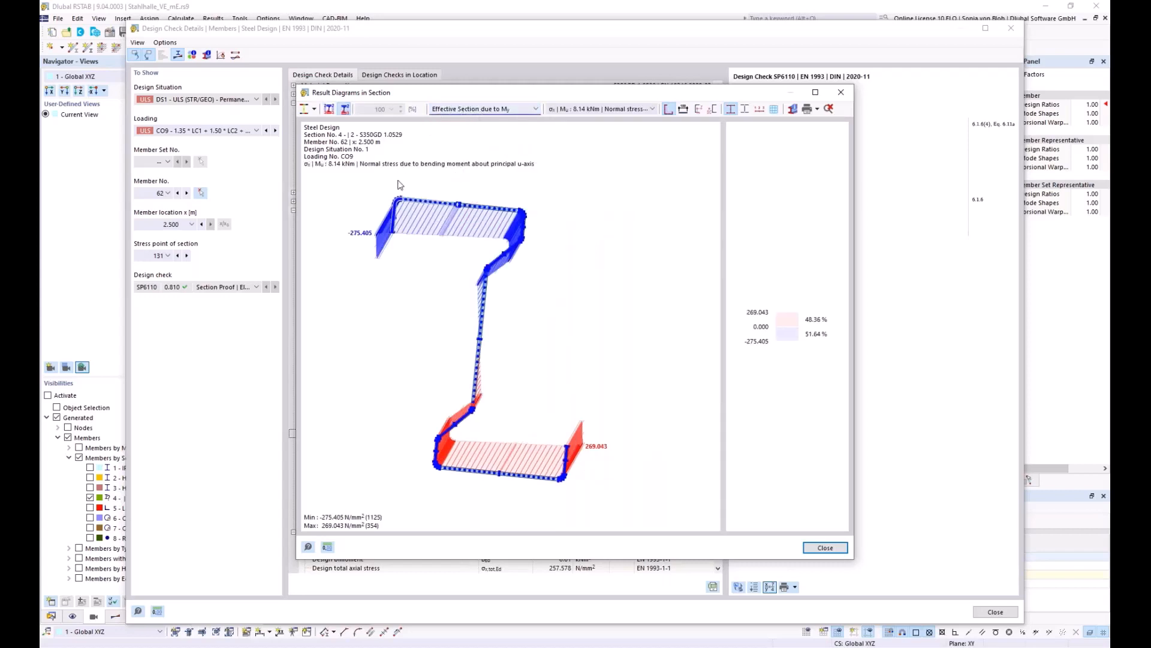
pyautogui.scroll(2, 399, 189)
pyautogui.scroll(3, 437, 261)
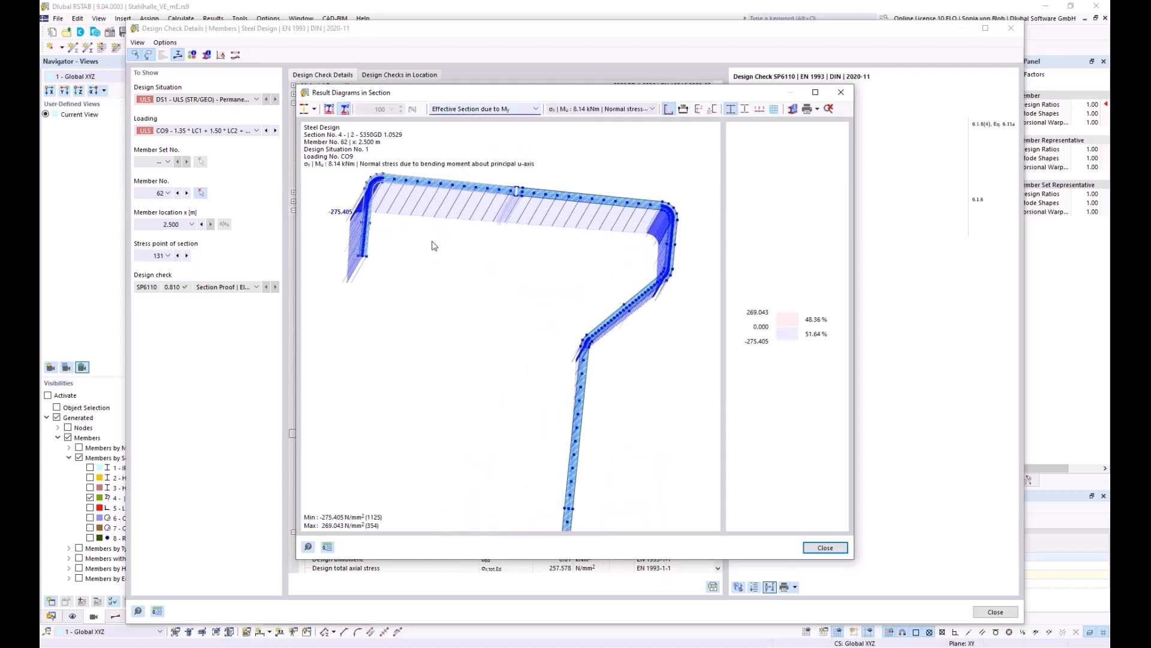
pyautogui.scroll(1, 440, 323)
pyautogui.scroll(1, 441, 324)
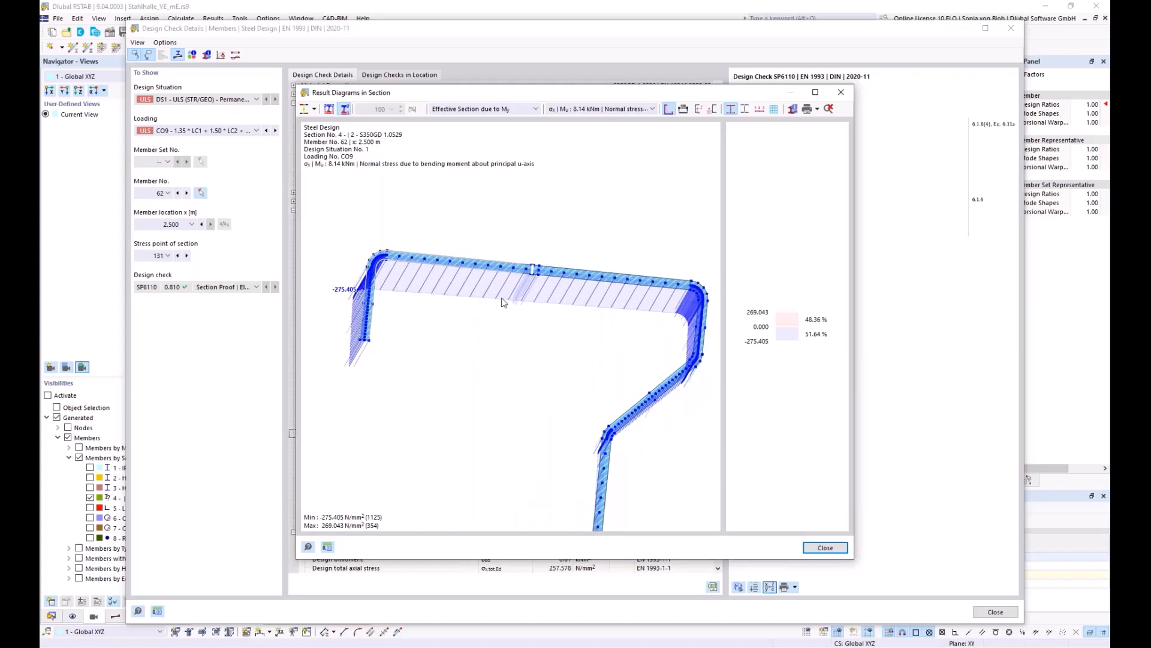
pyautogui.scroll(2, 526, 285)
pyautogui.scroll(2, 528, 286)
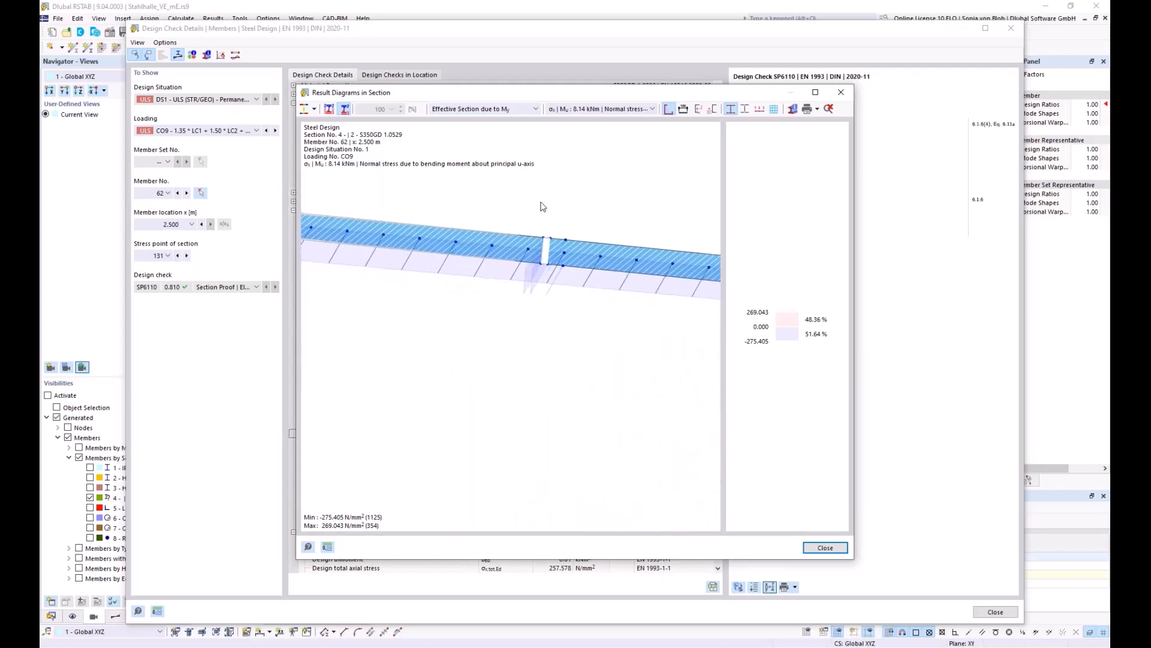
pyautogui.scroll(1, 530, 244)
pyautogui.scroll(-1, 530, 244)
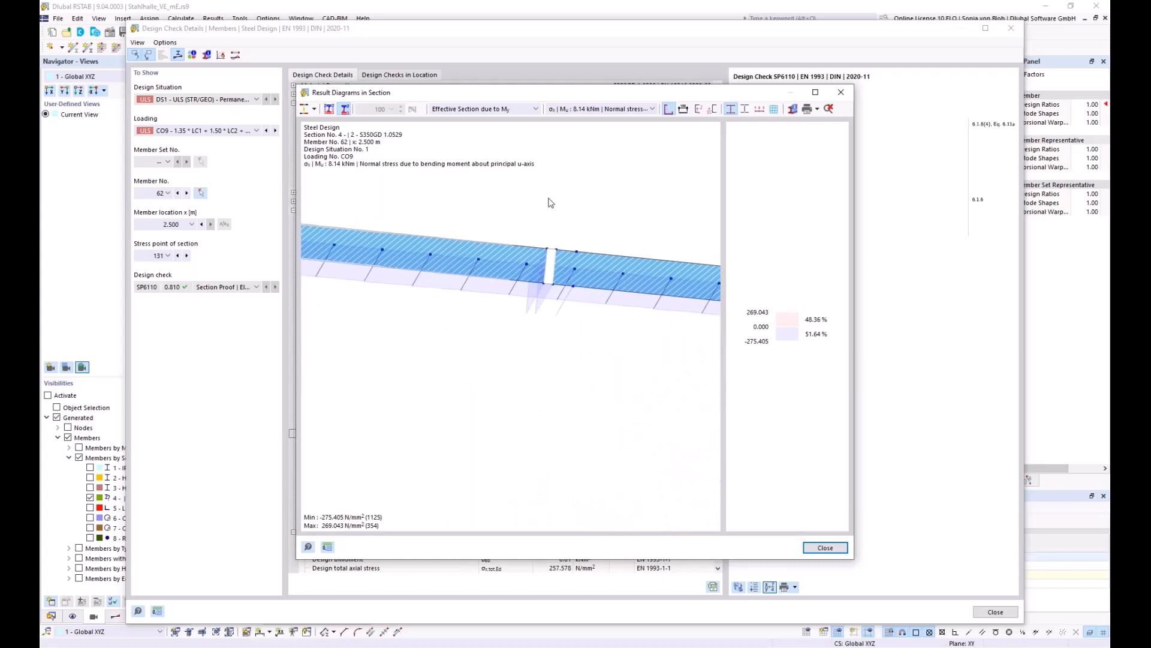
pyautogui.scroll(-1, 548, 238)
pyautogui.scroll(-2, 548, 238)
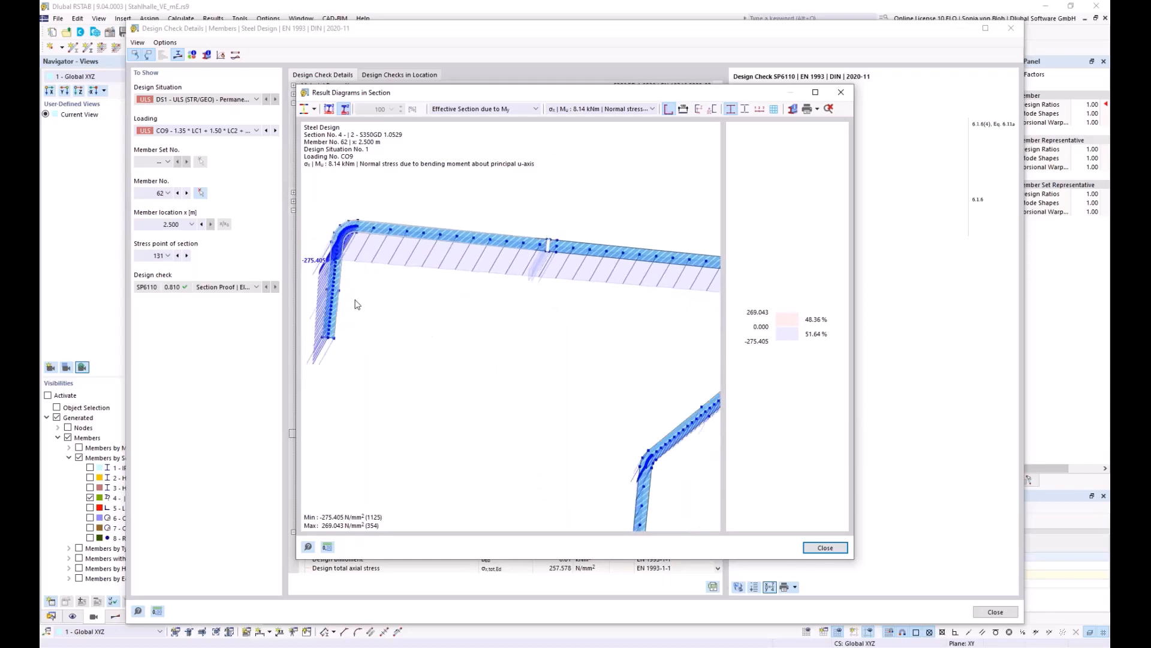
# Step: Examine the upper flange's edge lip in the effective section diagram, and close the diagrams and design check details
pyautogui.scroll(1, 353, 300)
pyautogui.moveTo(352, 300); pyautogui.dragTo(395, 292, button='middle')
pyautogui.scroll(1, 380, 272)
pyautogui.scroll(1, 381, 277)
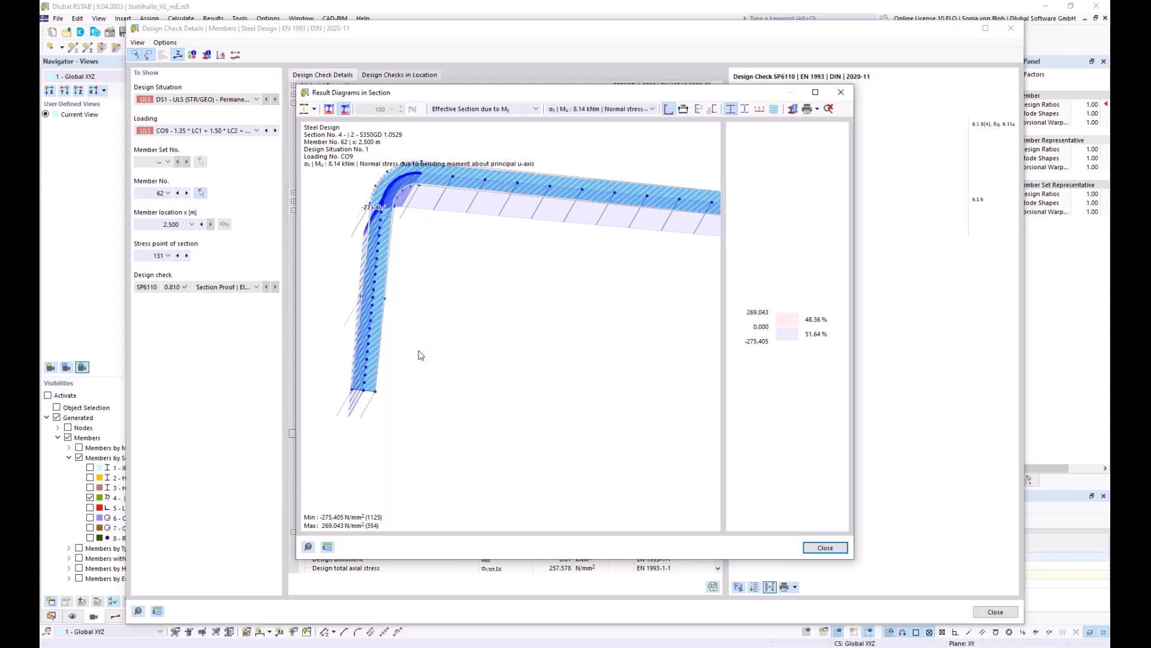
pyautogui.click(841, 93)
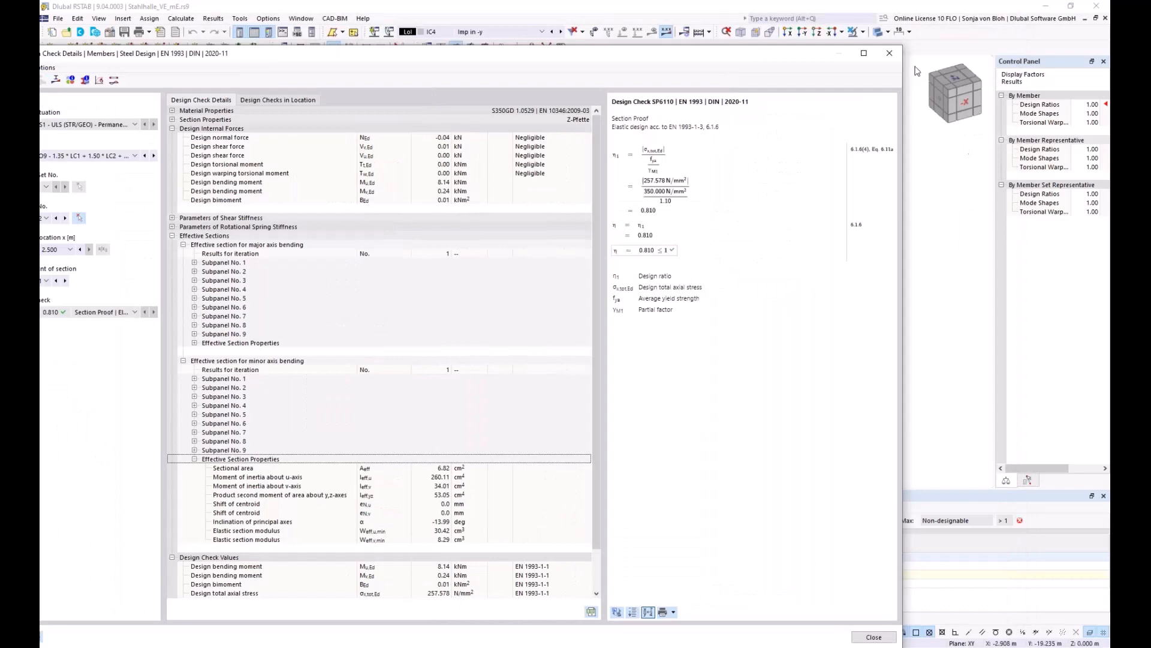
pyautogui.click(889, 53)
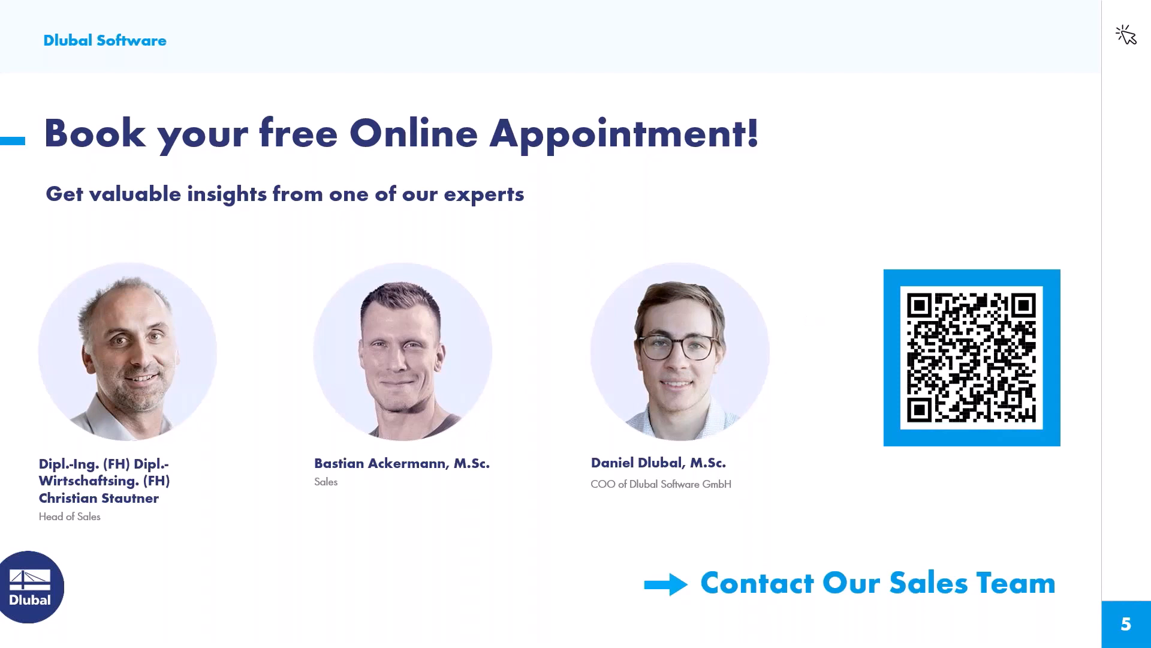
# Step: Switch to the Dlubal website in Chrome and open the webinars overview from its news and events offerings
pyautogui.hotkey('alt', 'Tab')
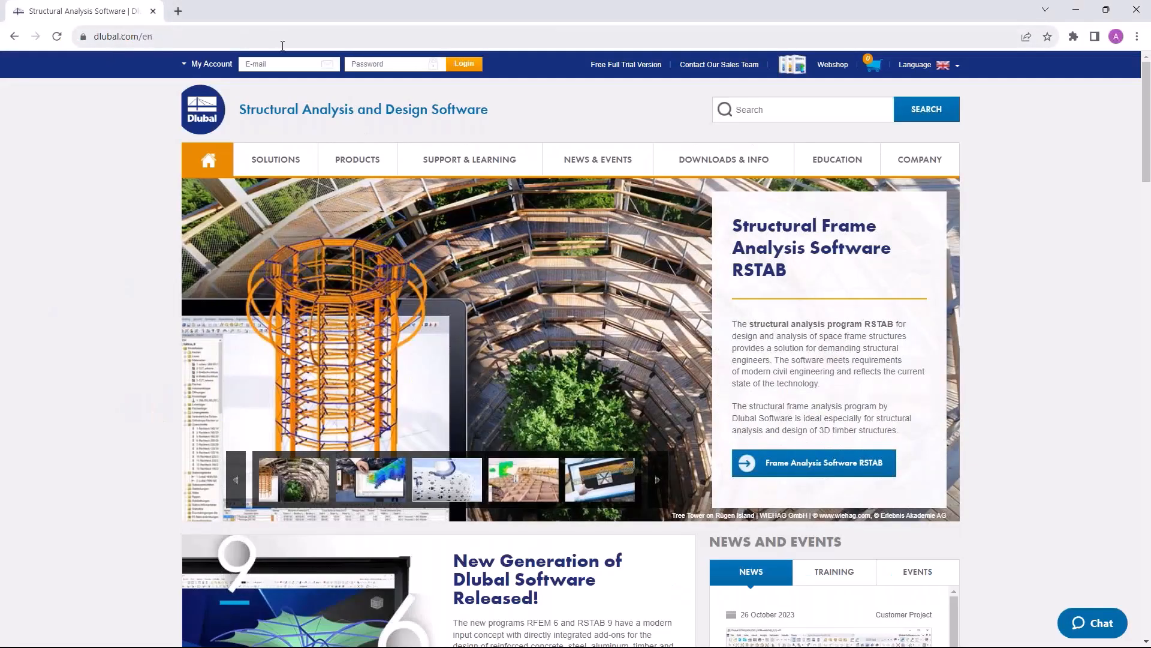
pyautogui.moveTo(606, 157)
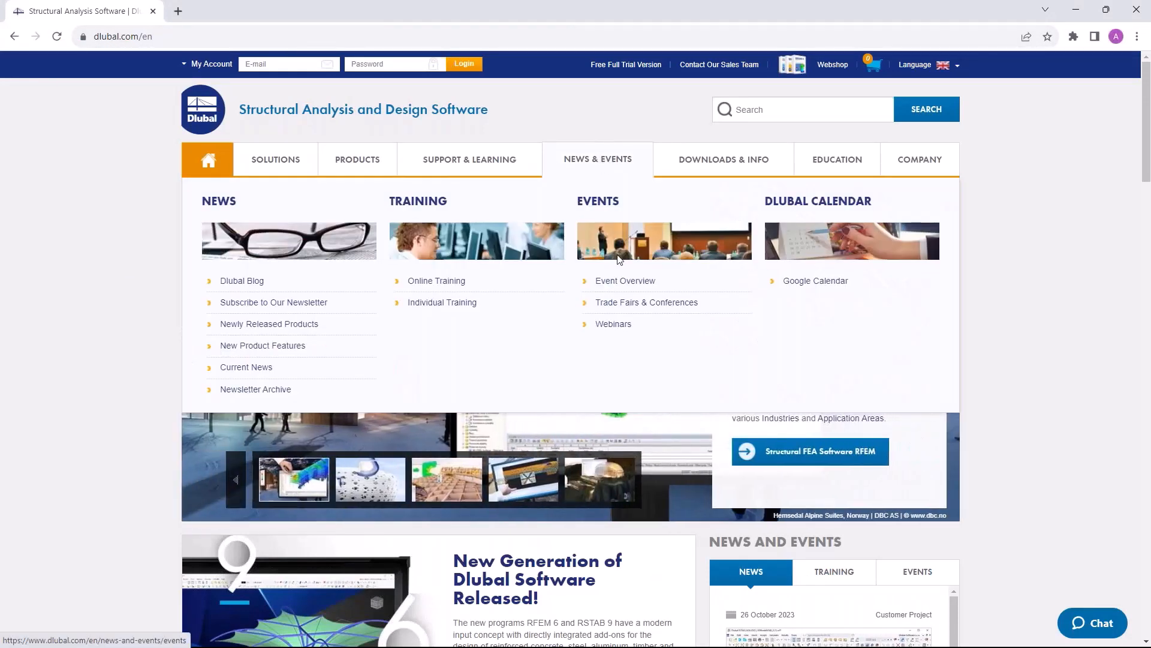
pyautogui.click(613, 324)
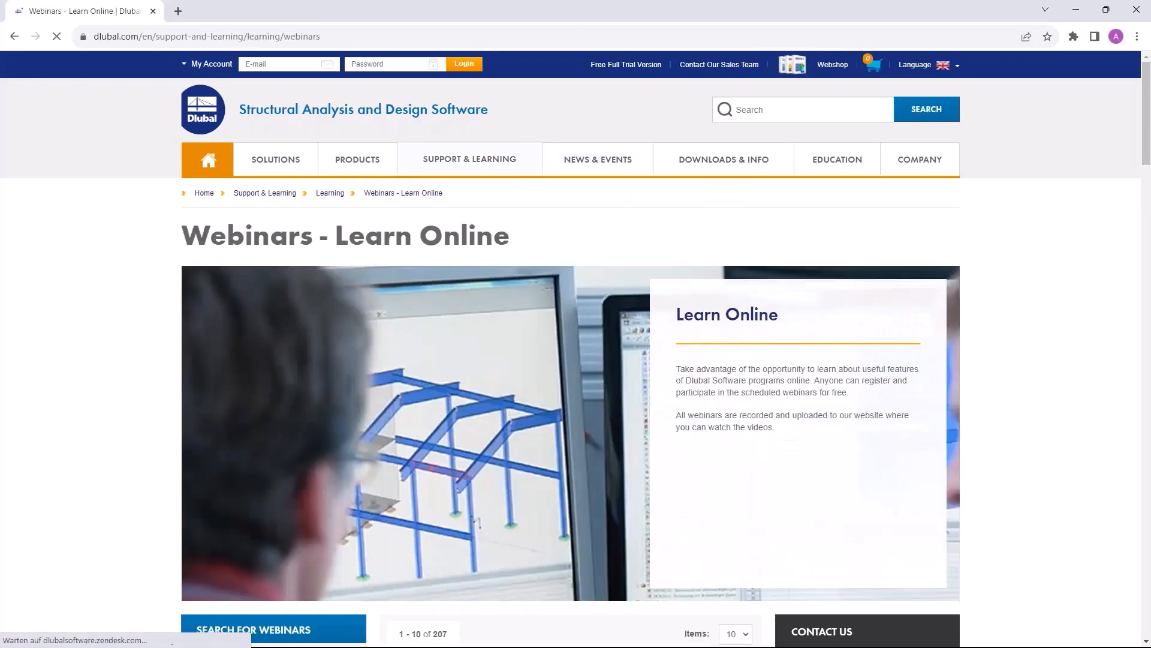
# Step: Look through the listed RFEM 6 webinars, including construction stage analysis, seismic concrete design and induced vibrations
pyautogui.scroll(-8, 653, 387)
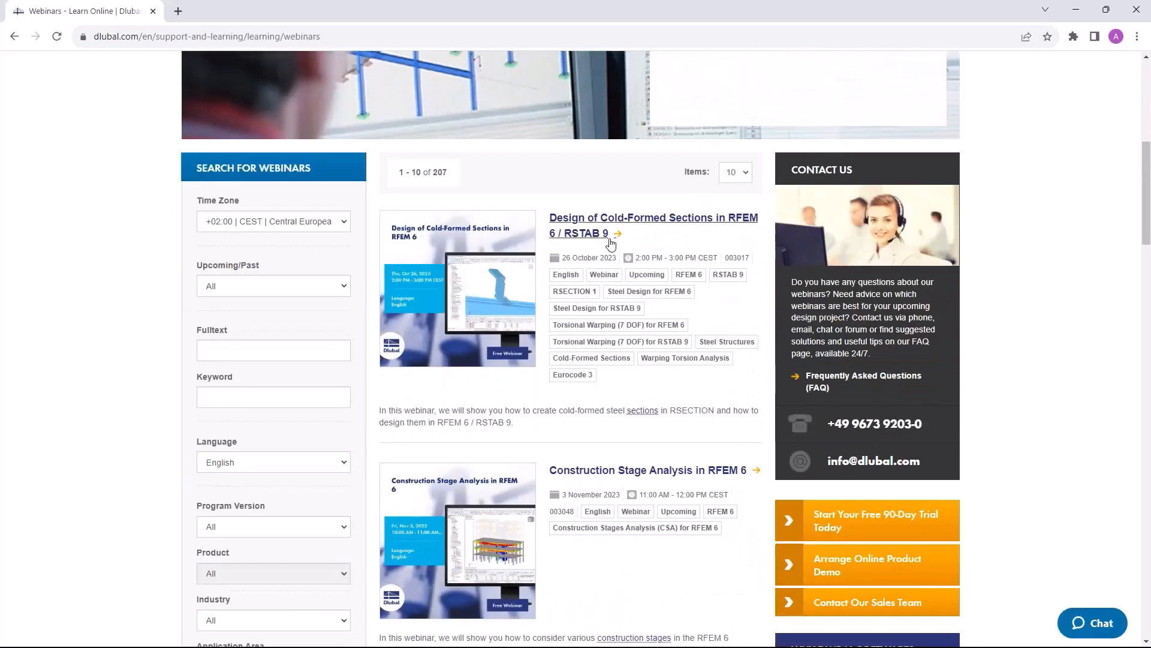
pyautogui.scroll(-3, 596, 258)
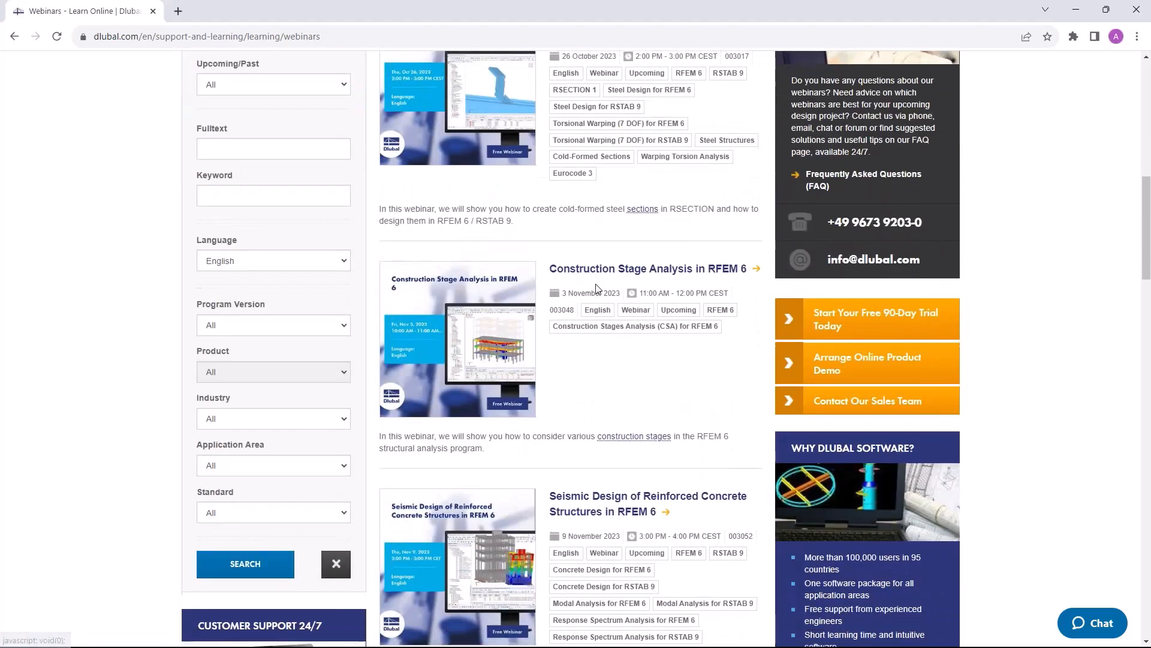
pyautogui.scroll(-2, 584, 270)
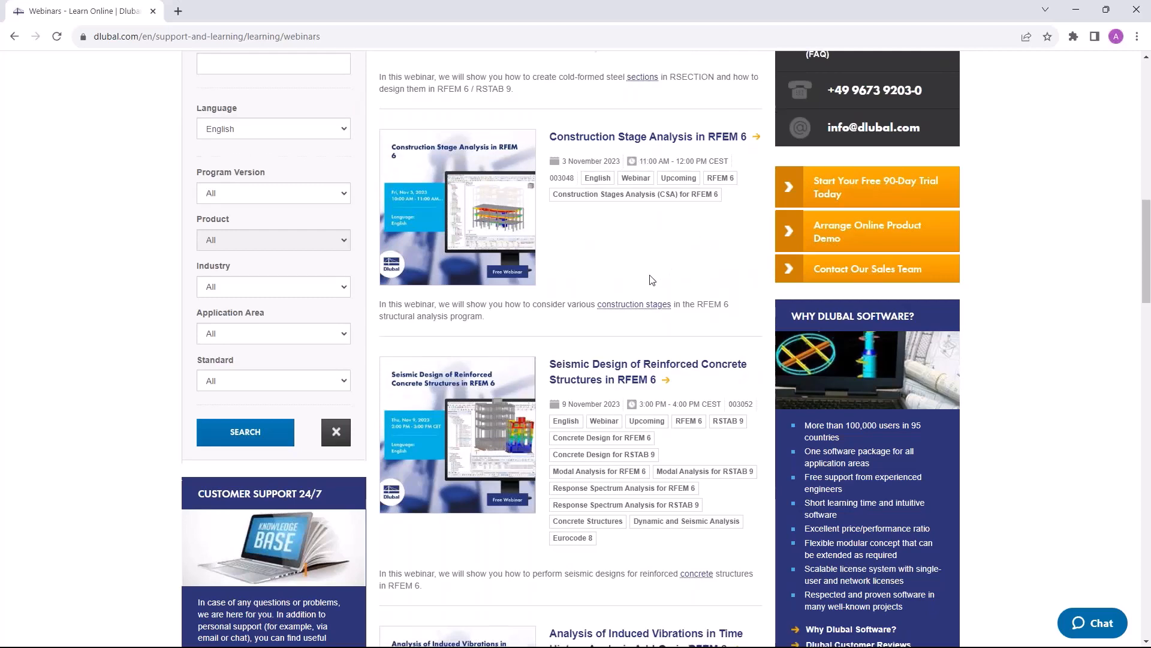
pyautogui.scroll(-2, 599, 264)
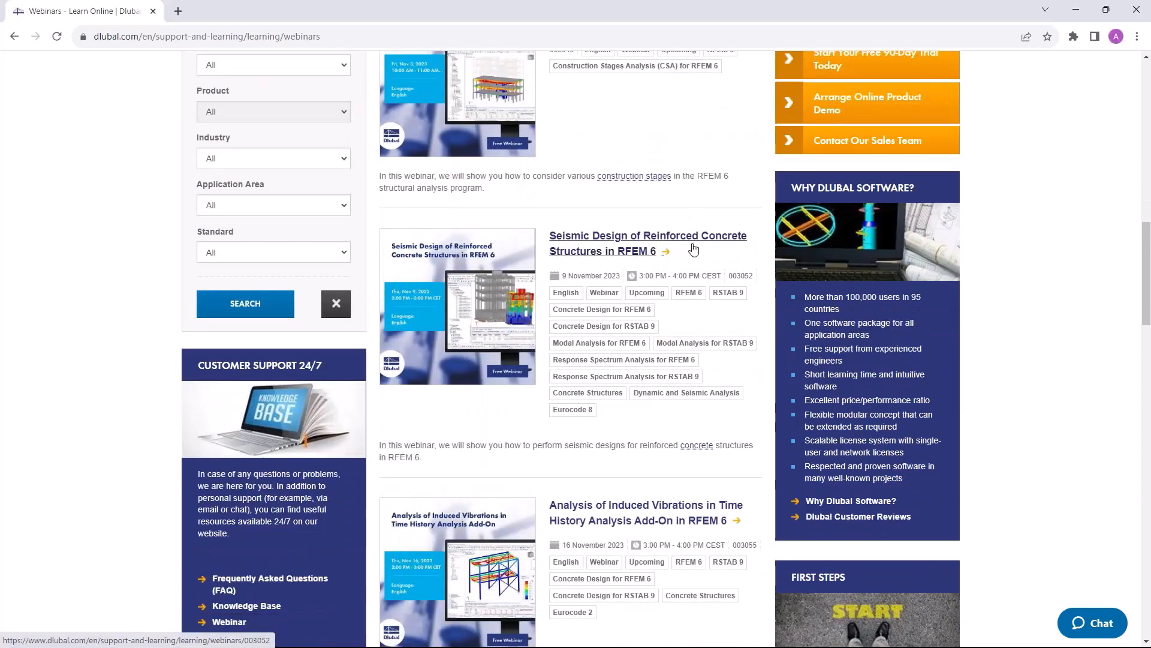
pyautogui.scroll(-2, 736, 251)
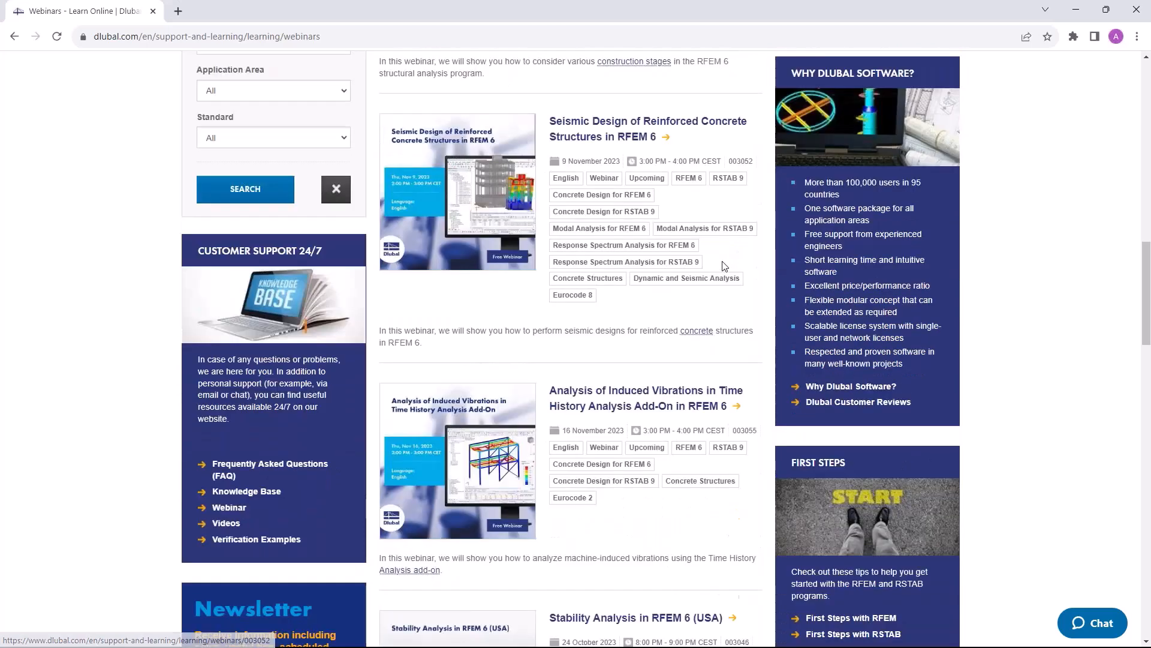
pyautogui.scroll(-1, 687, 258)
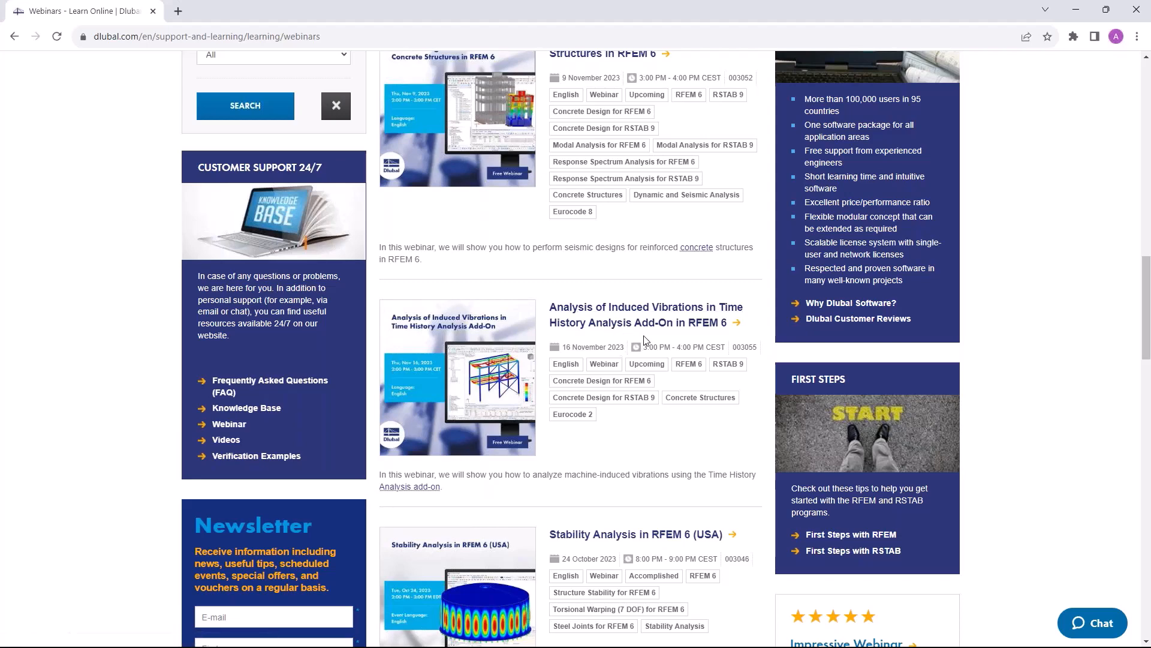
pyautogui.scroll(10, 588, 359)
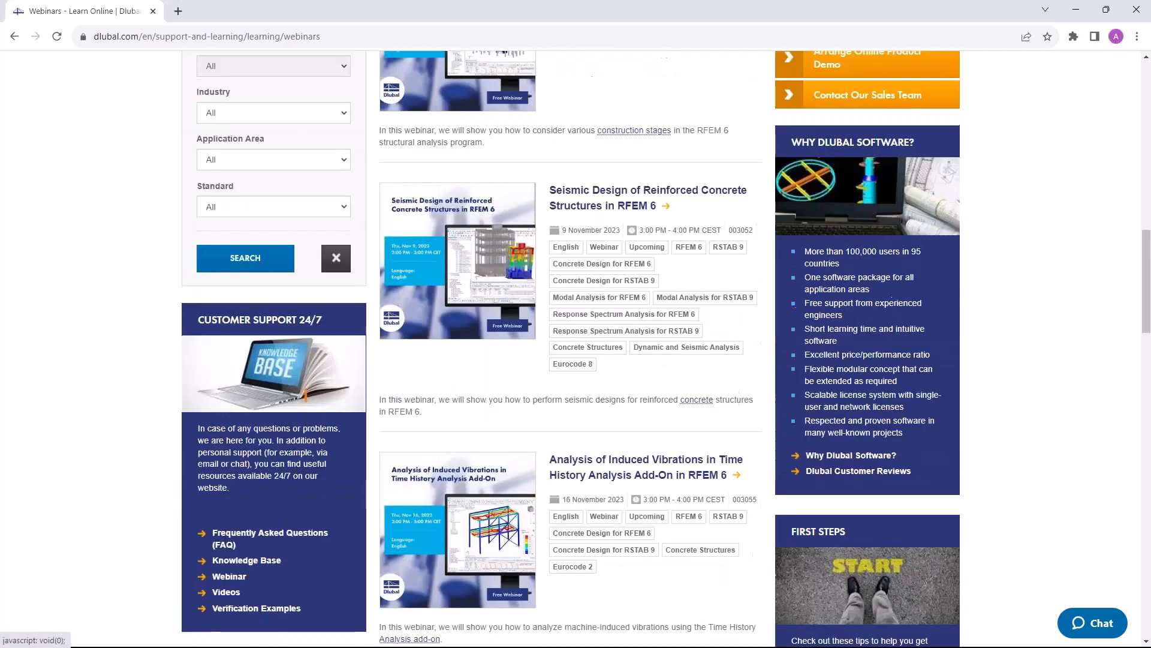
pyautogui.scroll(2, 593, 355)
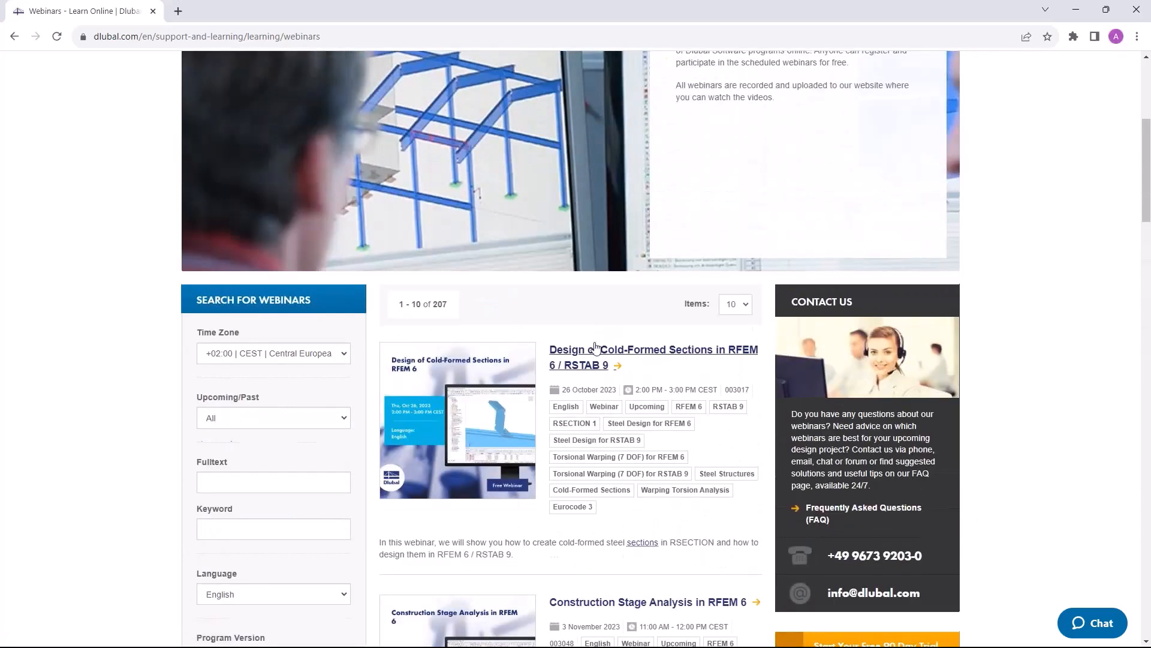
# Step: Open the webinar page "Design of Cold-Formed Sections in RFEM 6 / RSTAB 9" and examine its content, downloads, links, videos and models sections
pyautogui.click(593, 355)
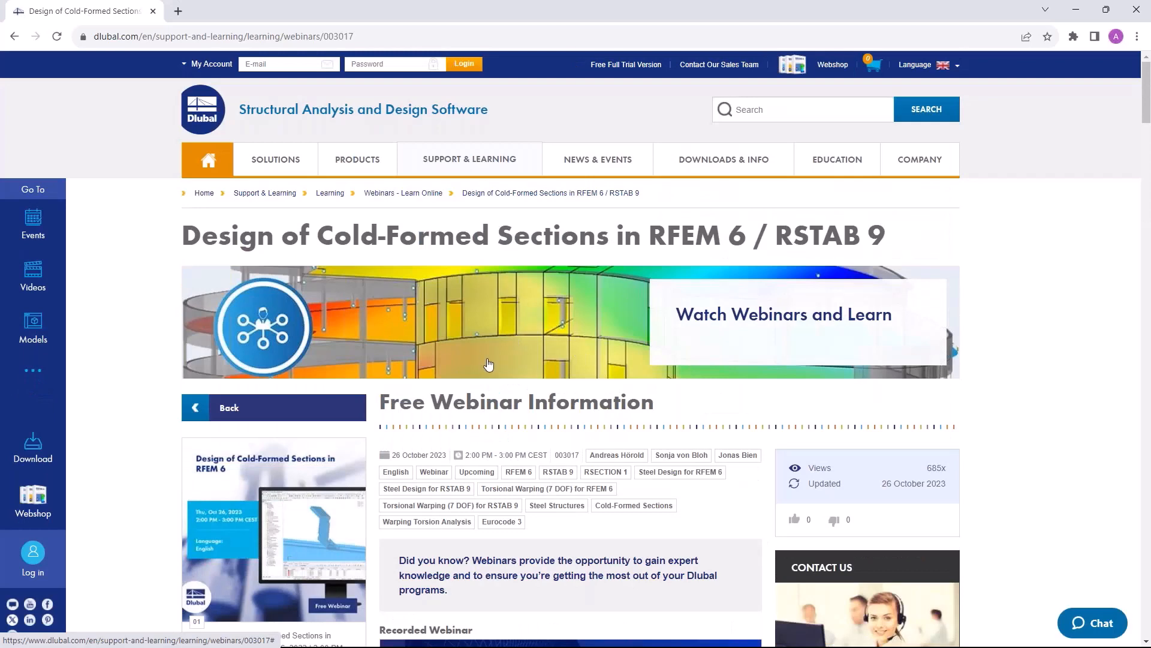
pyautogui.scroll(-5, 510, 358)
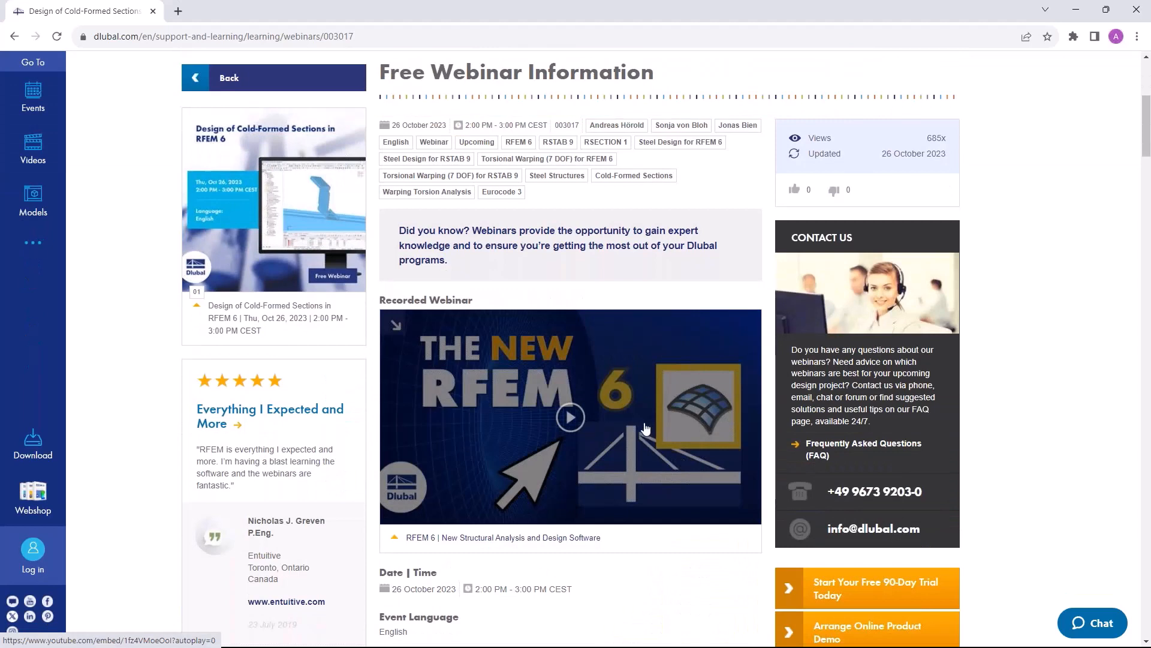
pyautogui.scroll(-15, 645, 428)
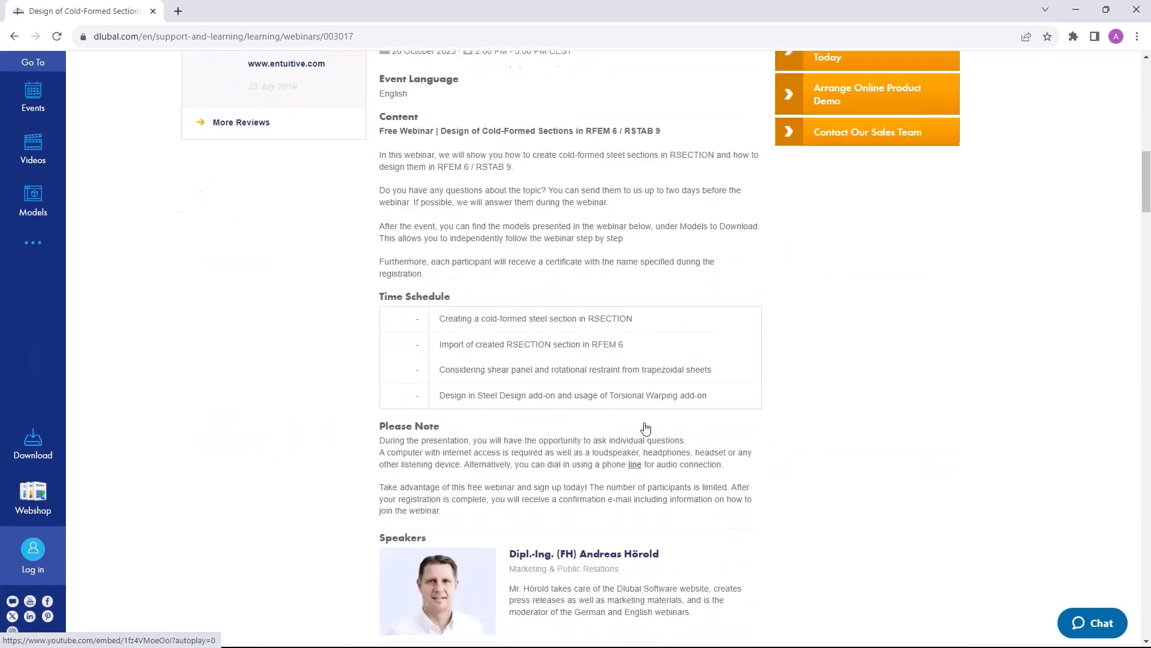
pyautogui.scroll(-4, 531, 500)
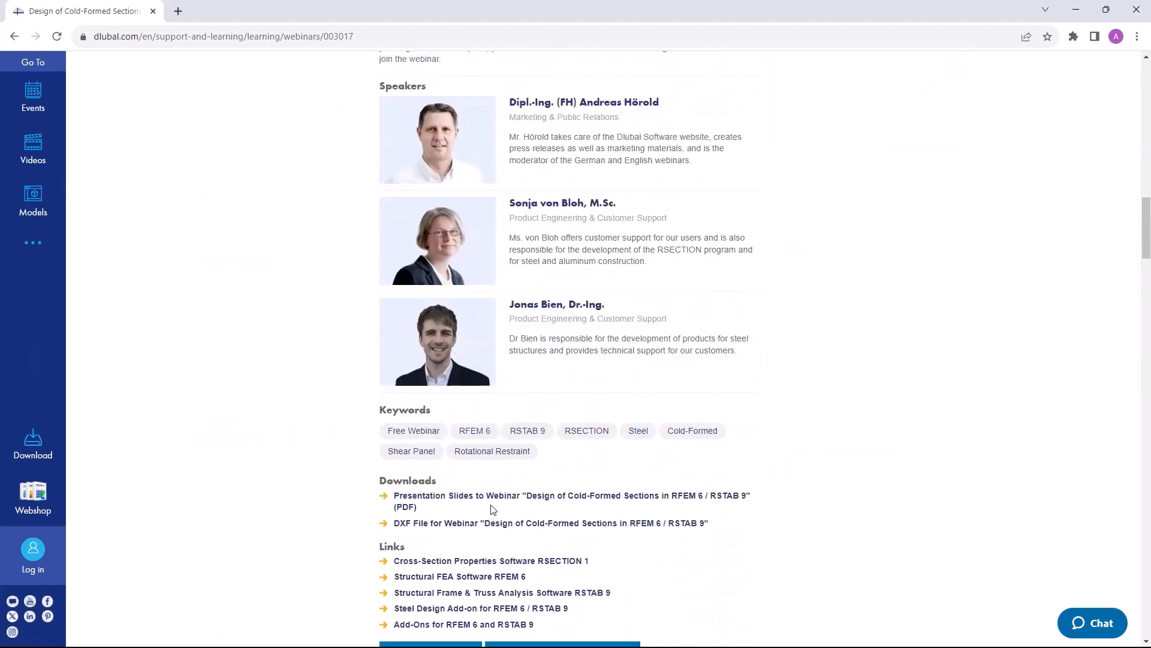
pyautogui.scroll(-2, 531, 500)
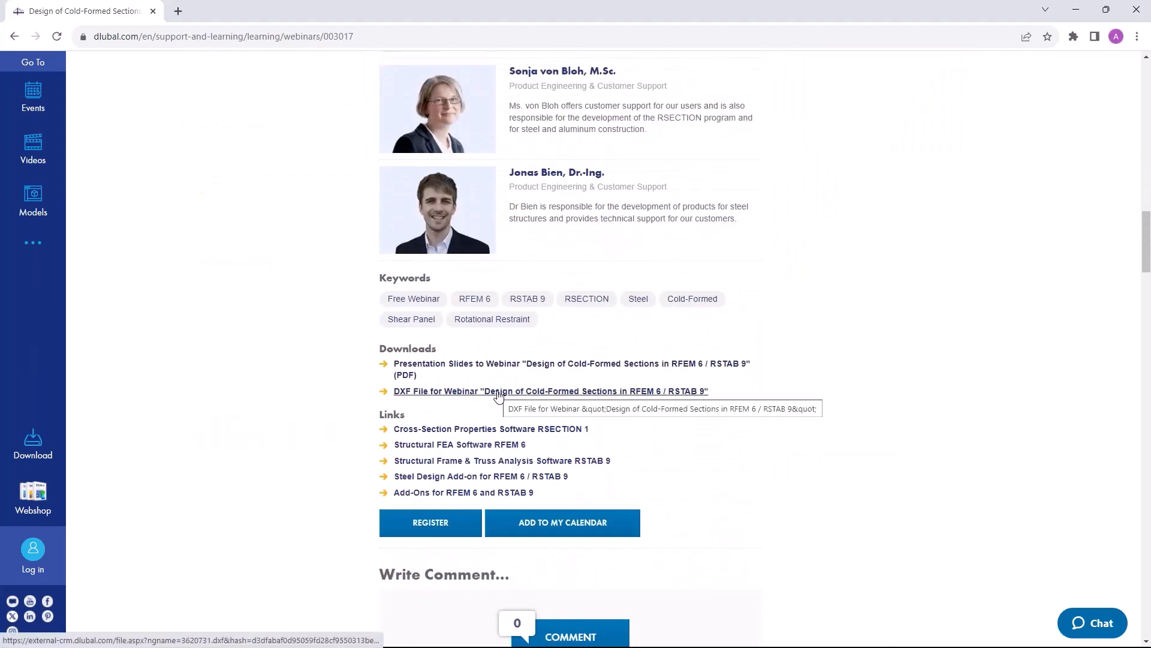
pyautogui.scroll(-7, 498, 396)
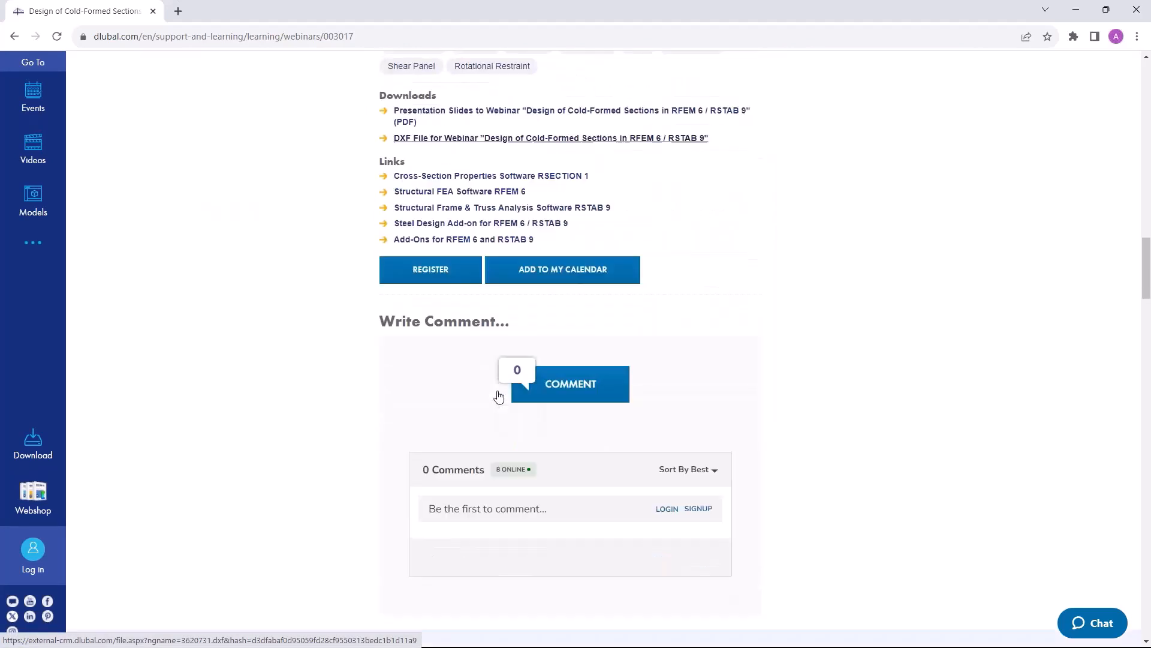
pyautogui.scroll(-17, 485, 425)
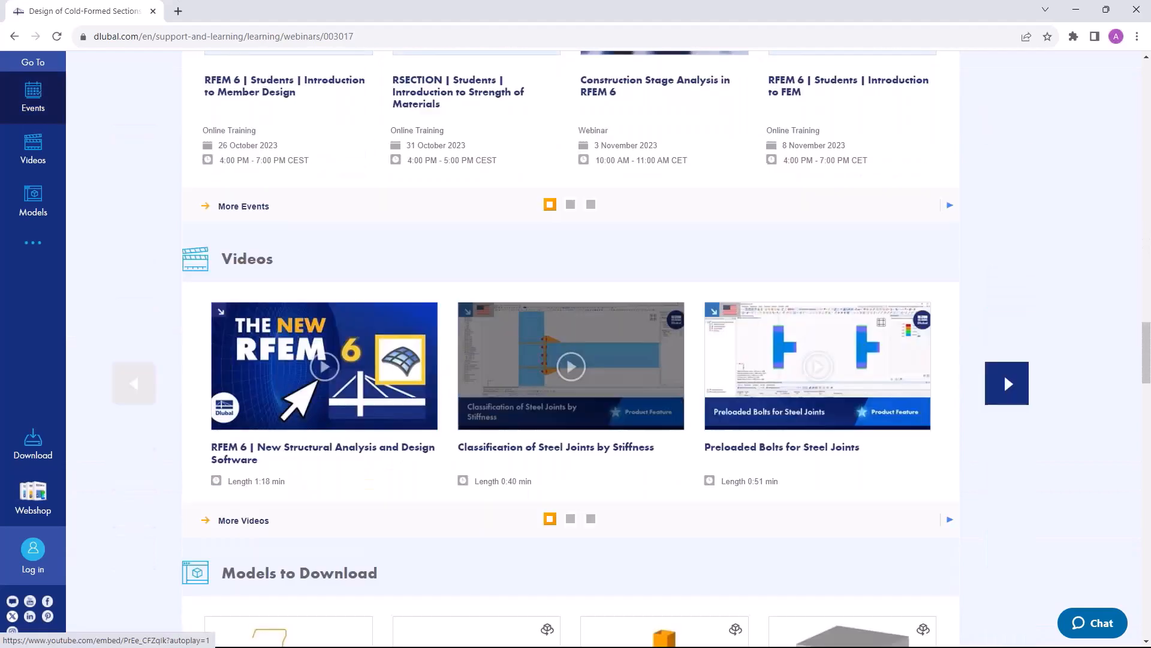